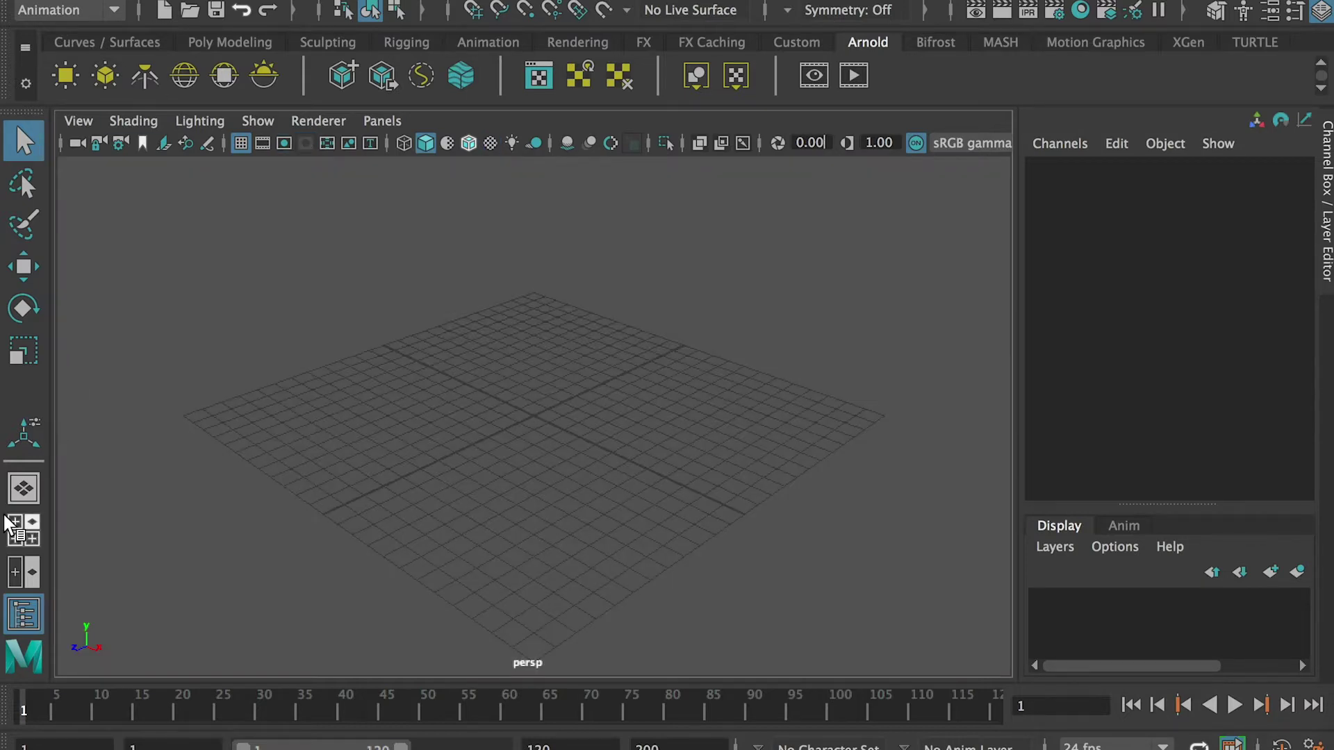
Step: In the front view, start a vase profile with the CV Curve Tool, placing points down the neck beside the vertical axis
{"action": "left_click", "coordinate": [21, 530]}
{"action": "key", "text": "space"}
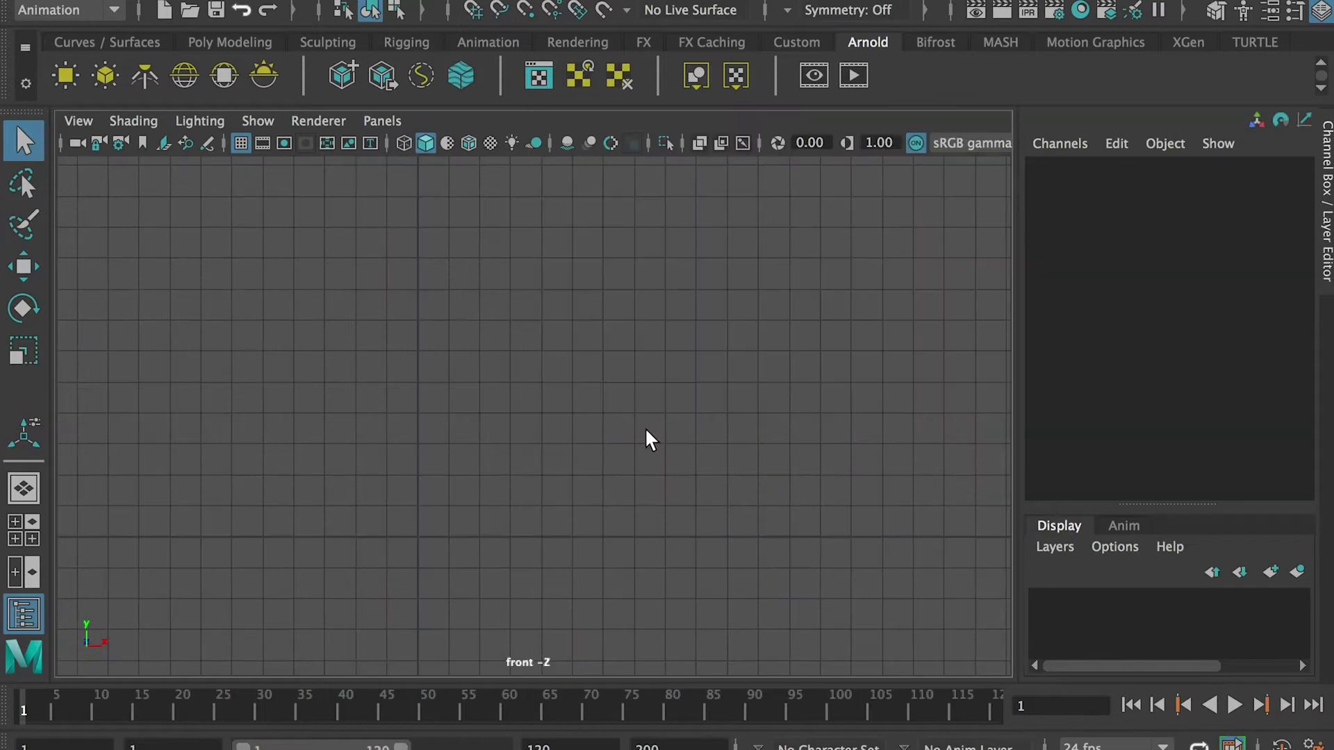
{"action": "left_click", "coordinate": [108, 10]}
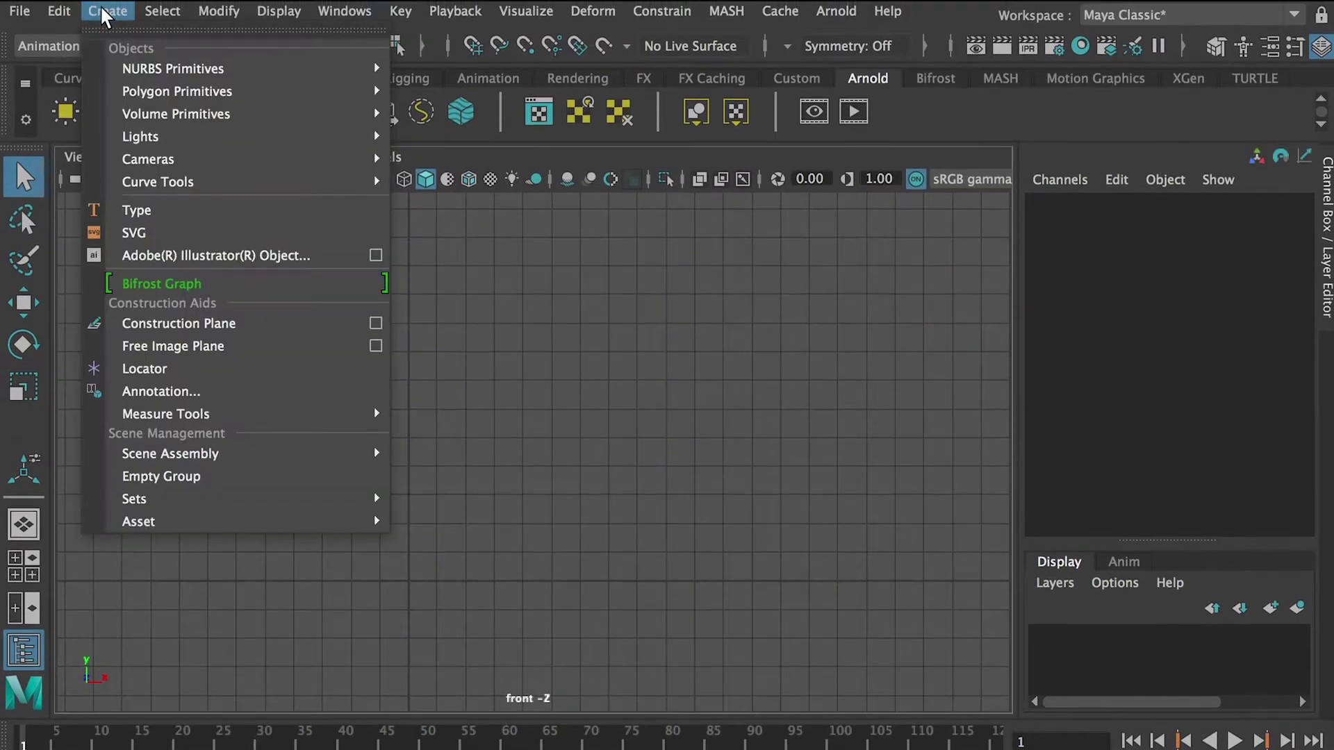
{"action": "mouse_move", "coordinate": [185, 139]}
{"action": "mouse_move", "coordinate": [179, 182]}
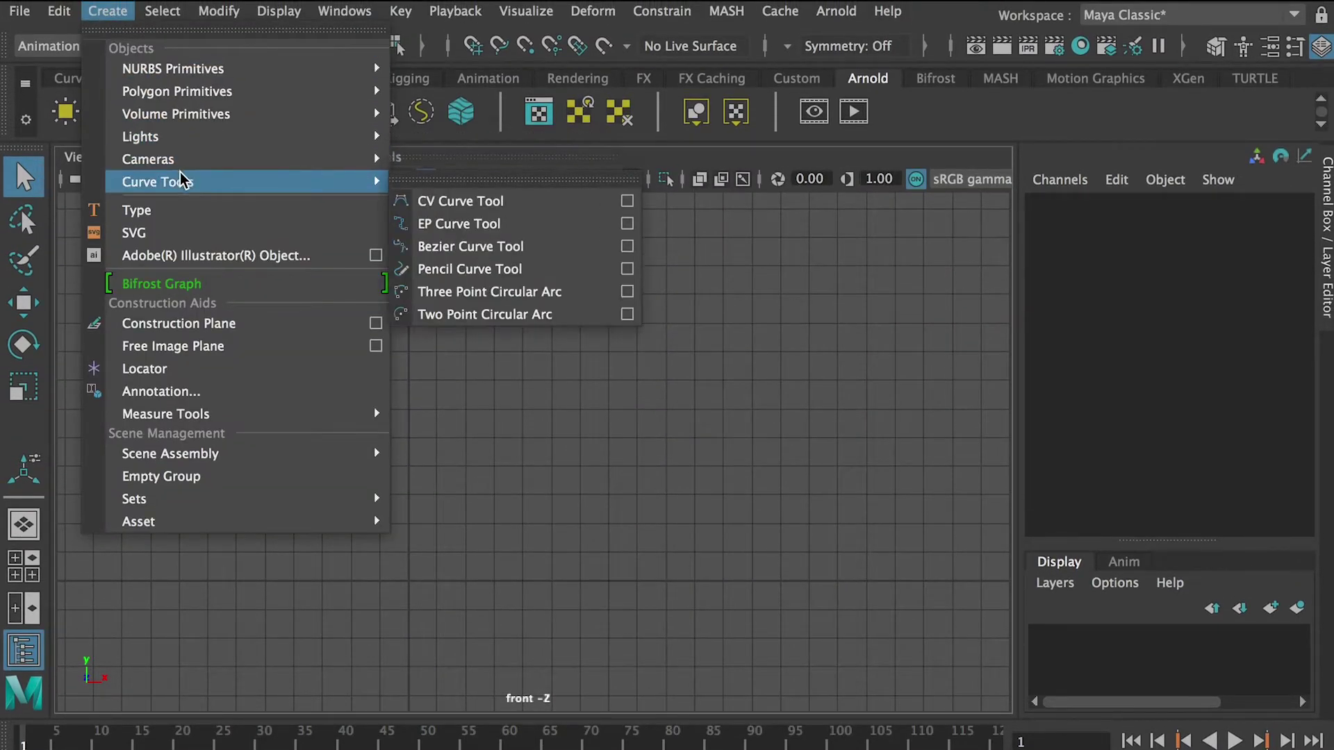
{"action": "left_click", "coordinate": [517, 203]}
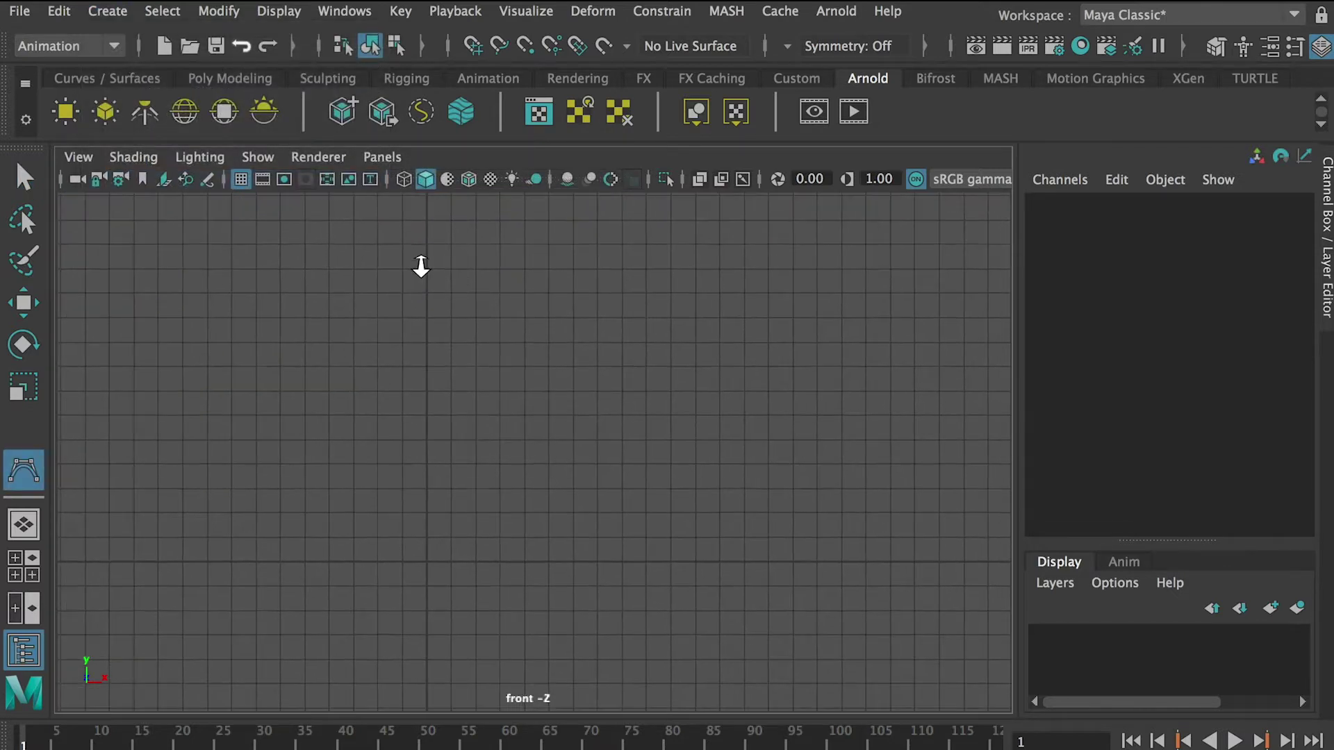
{"action": "mouse_move", "coordinate": [476, 259]}
{"action": "middle_mouse_down", "text": "alt"}
{"action": "mouse_move", "coordinate": [470, 218]}
{"action": "mouse_move", "coordinate": [462, 246]}
{"action": "middle_mouse_up", "text": "alt"}
{"action": "left_click", "coordinate": [460, 202]}
{"action": "left_click", "coordinate": [458, 247]}
{"action": "left_click", "coordinate": [461, 317]}
{"action": "left_click", "coordinate": [484, 371]}
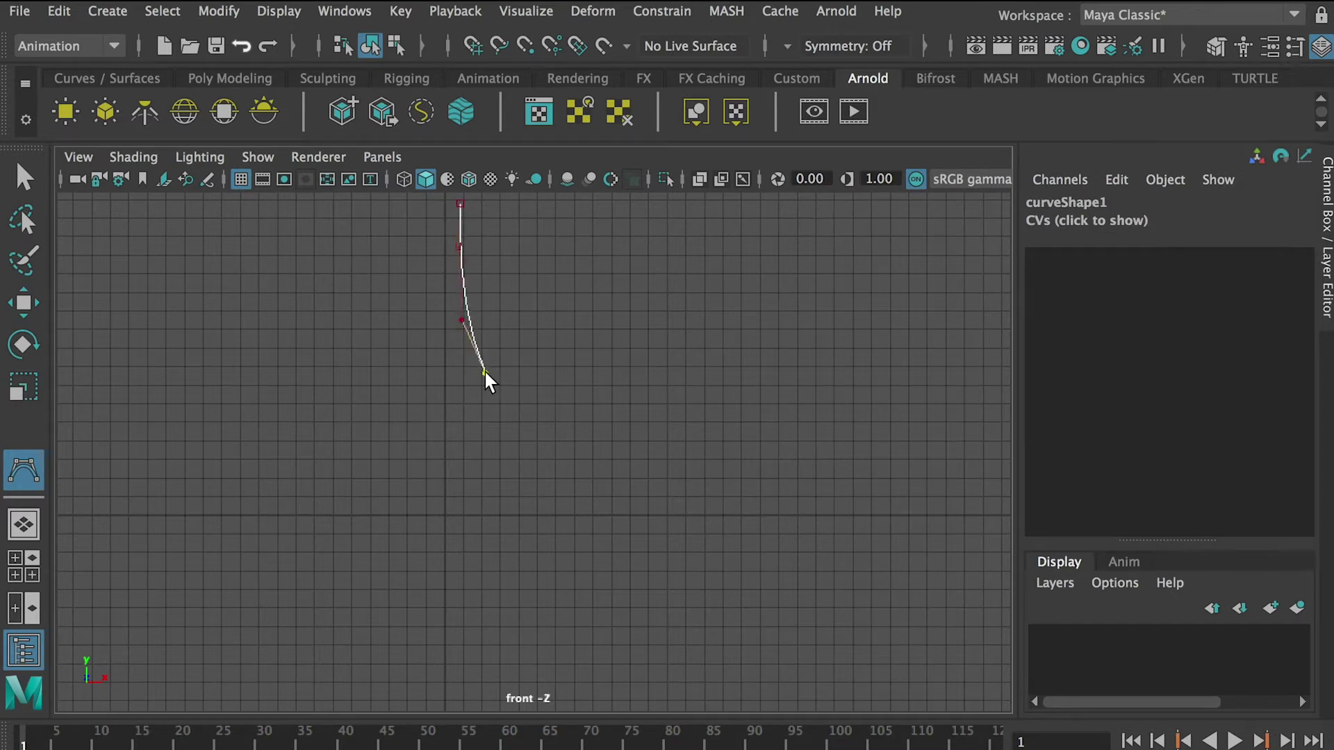
Step: Continue the profile curve outward over the shoulder, taper it inward to a narrow base, and finish the curve
{"action": "left_click_drag", "start_coordinate": [485, 373], "coordinate": [462, 381]}
{"action": "left_click", "coordinate": [492, 421]}
{"action": "left_click", "coordinate": [522, 470]}
{"action": "left_click_drag", "start_coordinate": [523, 472], "coordinate": [526, 450]}
{"action": "left_click", "coordinate": [537, 498]}
{"action": "scroll", "coordinate": [546, 541], "scroll_direction": "down", "scroll_amount": 1}
{"action": "middle_click_drag", "start_coordinate": [507, 538], "coordinate": [533, 435], "text": "alt"}
{"action": "left_click_drag", "start_coordinate": [542, 511], "coordinate": [558, 435]}
{"action": "left_click", "coordinate": [537, 522]}
{"action": "left_click", "coordinate": [507, 606]}
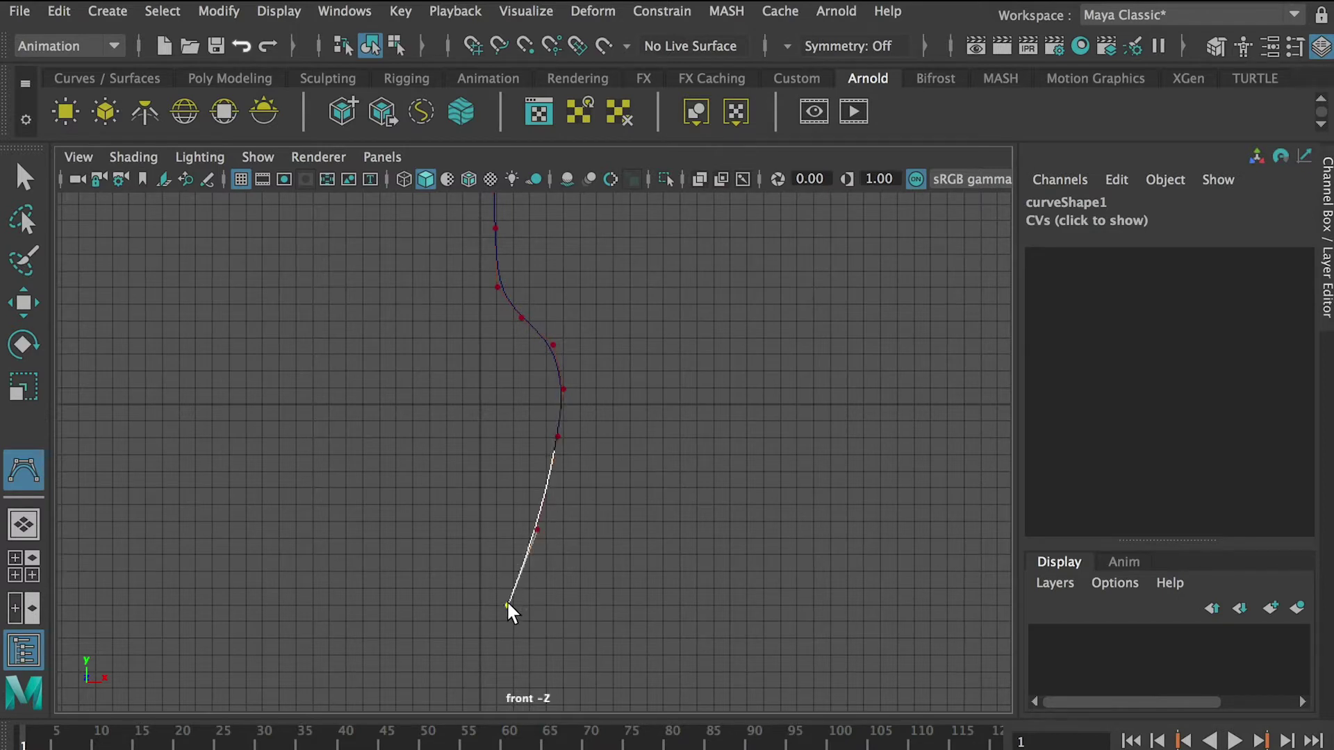
{"action": "left_click", "coordinate": [498, 619]}
{"action": "key", "text": "Return"}
Step: Revolve the profile curve 360 degrees around the Y axis into a cubic NURBS surface with 8 segments
{"action": "middle_click_drag", "start_coordinate": [568, 430], "coordinate": [517, 410], "text": "alt"}
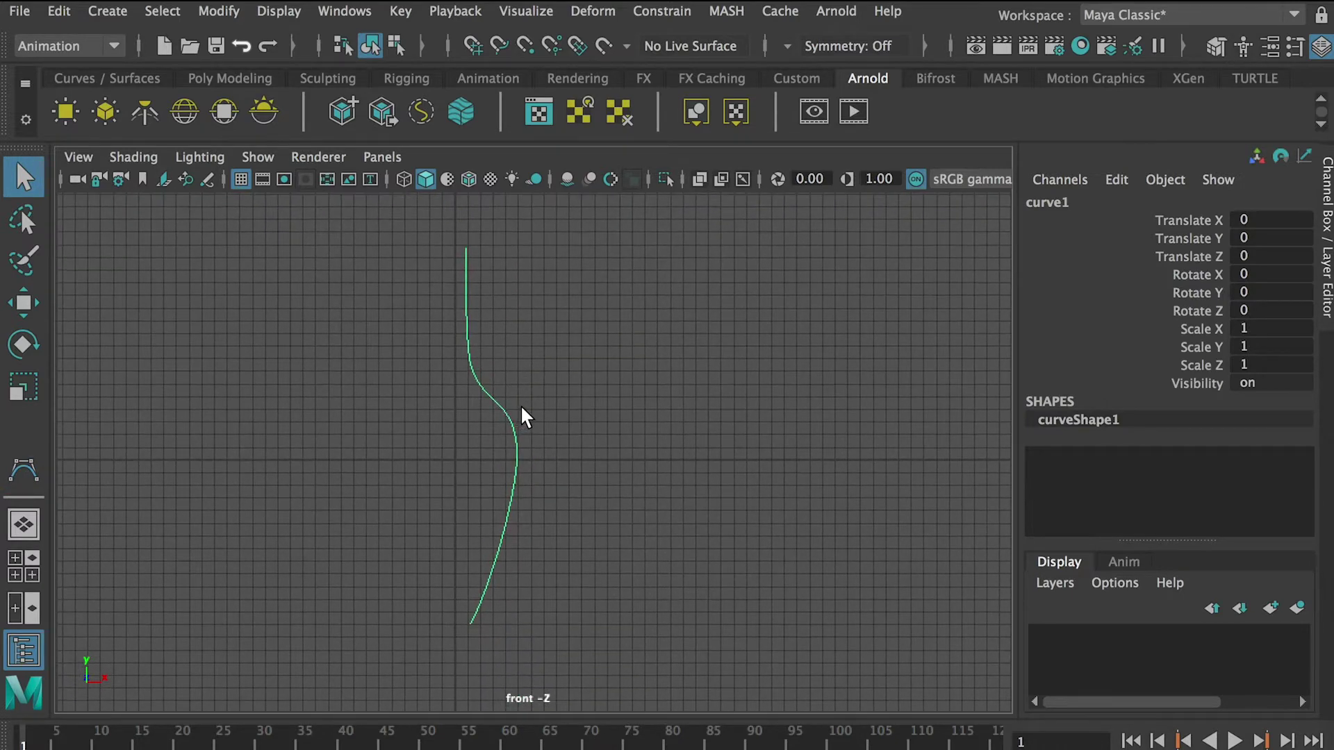
{"action": "key", "text": "space"}
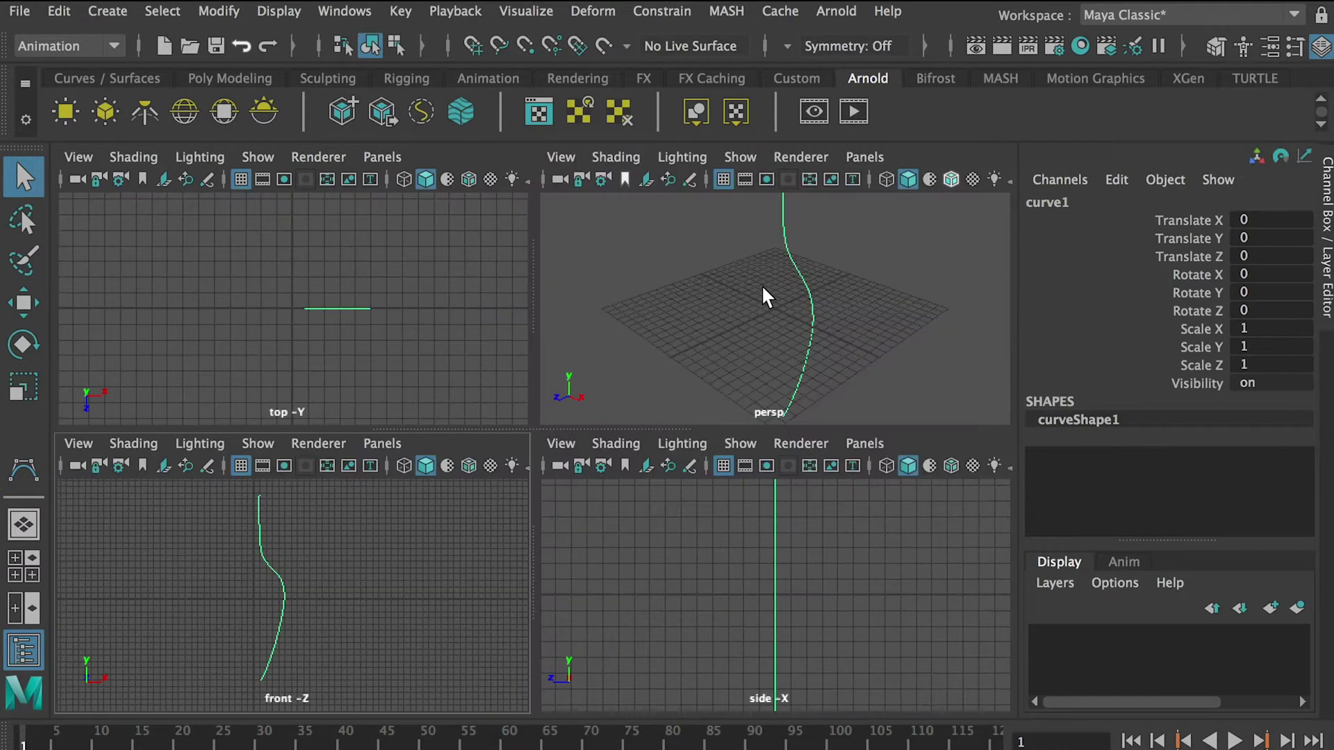
{"action": "key", "text": "space"}
{"action": "right_click_drag", "start_coordinate": [574, 332], "coordinate": [530, 326], "text": "alt"}
{"action": "left_click_drag", "start_coordinate": [531, 325], "coordinate": [626, 322], "text": "alt"}
{"action": "right_click_drag", "start_coordinate": [626, 321], "coordinate": [580, 347], "text": "alt"}
{"action": "middle_click_drag", "start_coordinate": [583, 356], "coordinate": [572, 380], "text": "alt"}
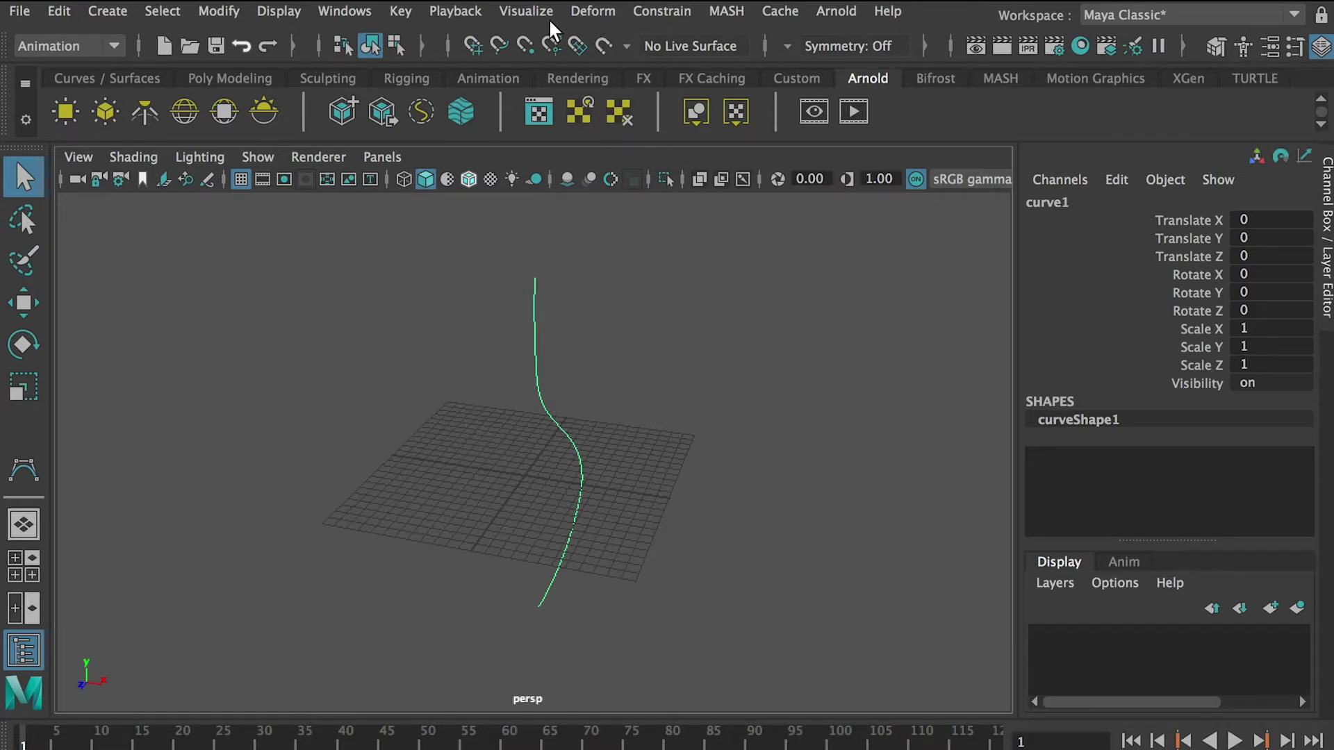
{"action": "left_click", "coordinate": [86, 45]}
{"action": "left_click", "coordinate": [80, 71]}
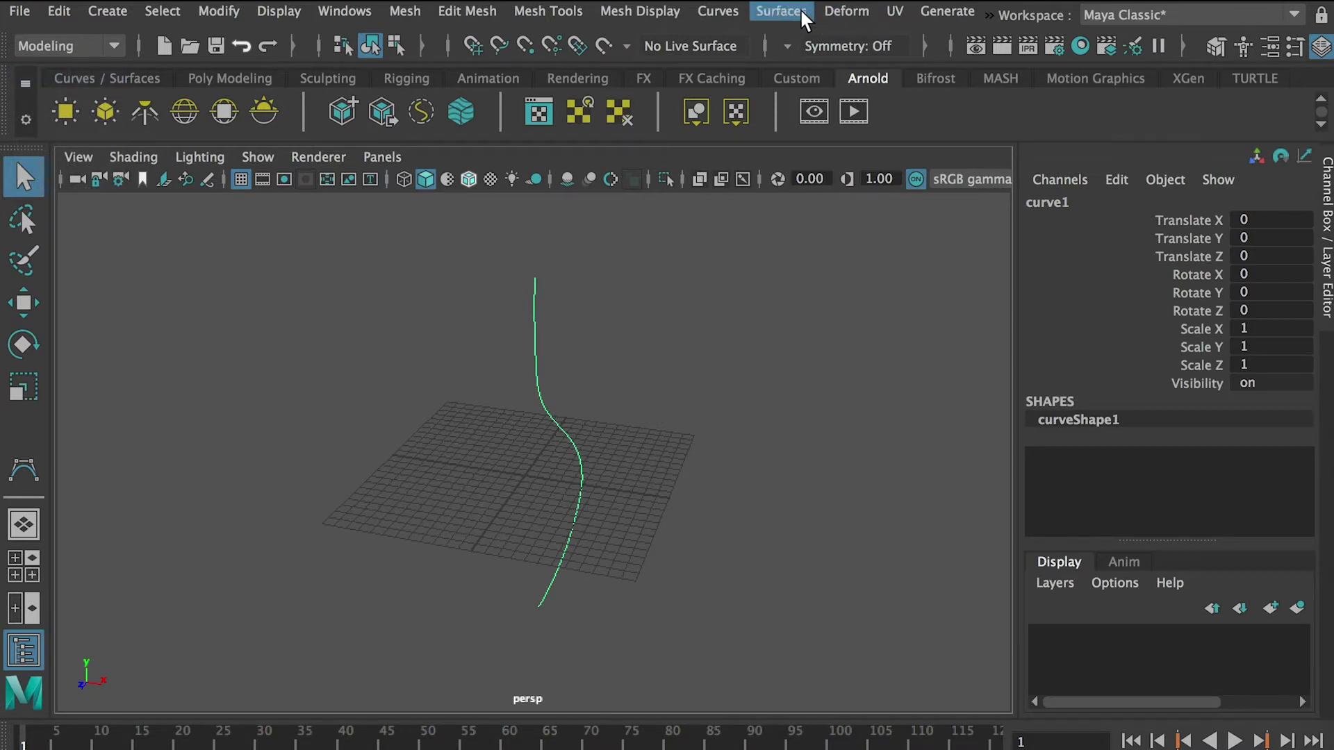
{"action": "left_click", "coordinate": [776, 15]}
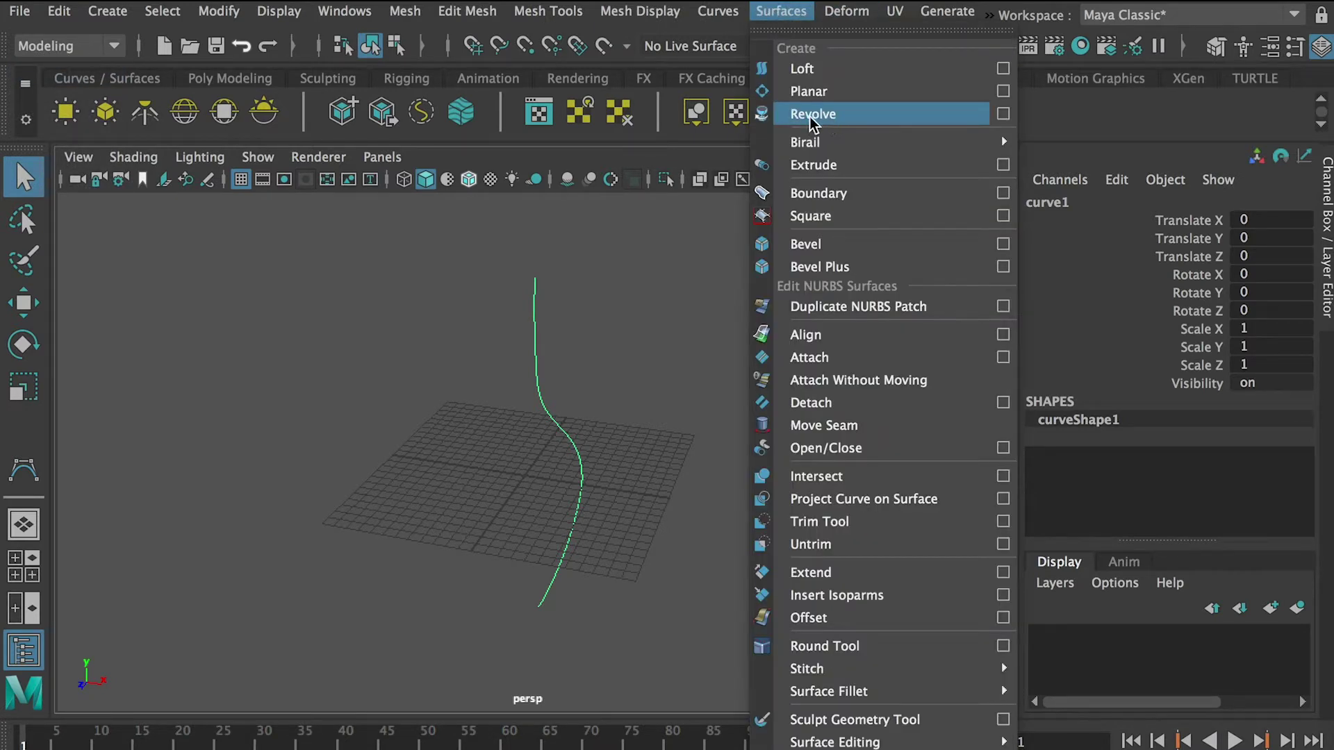
{"action": "left_click", "coordinate": [1001, 114]}
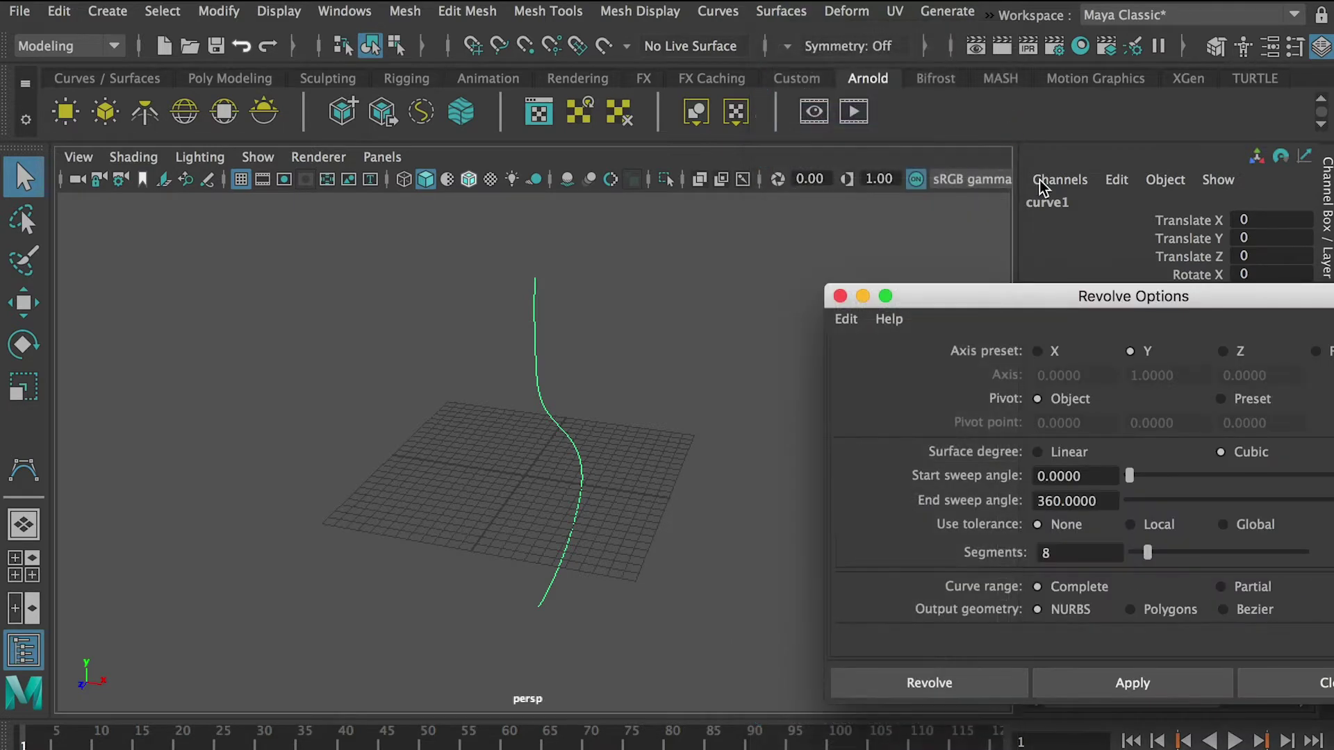
{"action": "left_click_drag", "start_coordinate": [1121, 300], "coordinate": [912, 169]}
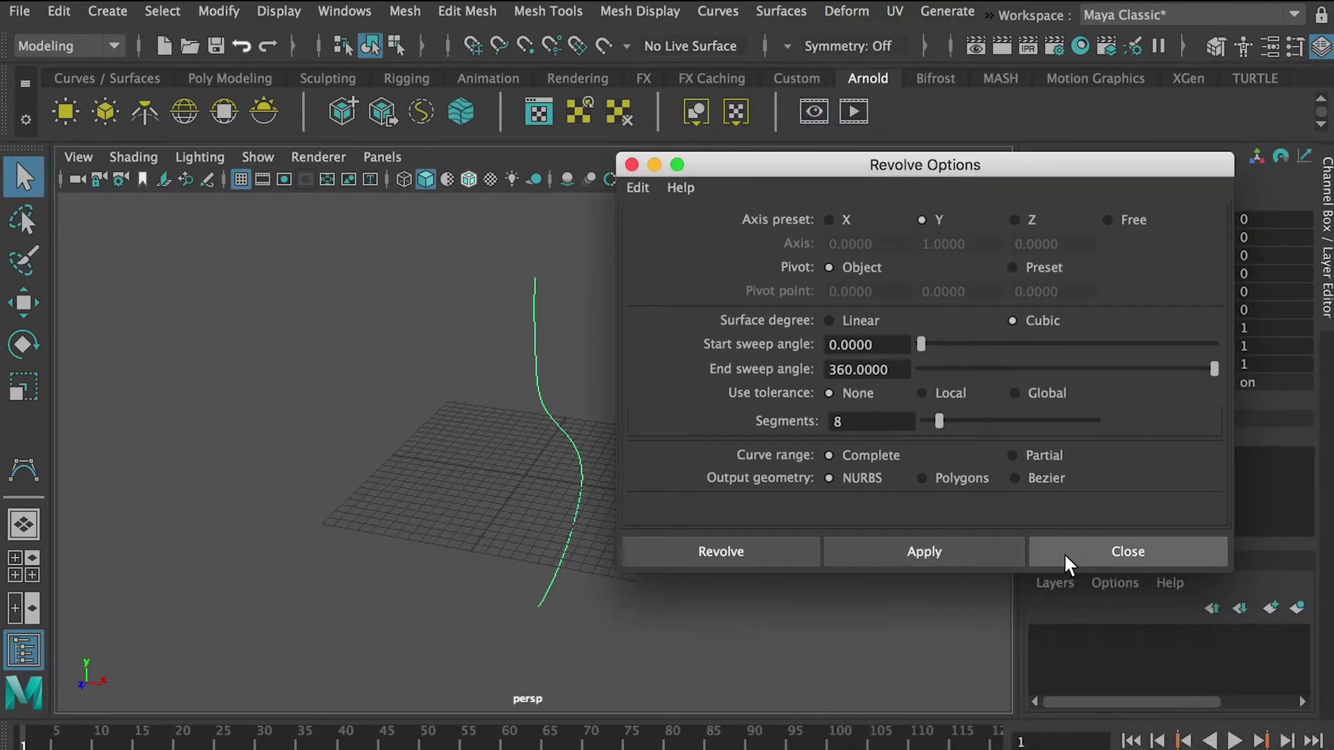
{"action": "left_click", "coordinate": [899, 556]}
{"action": "left_click", "coordinate": [1125, 553]}
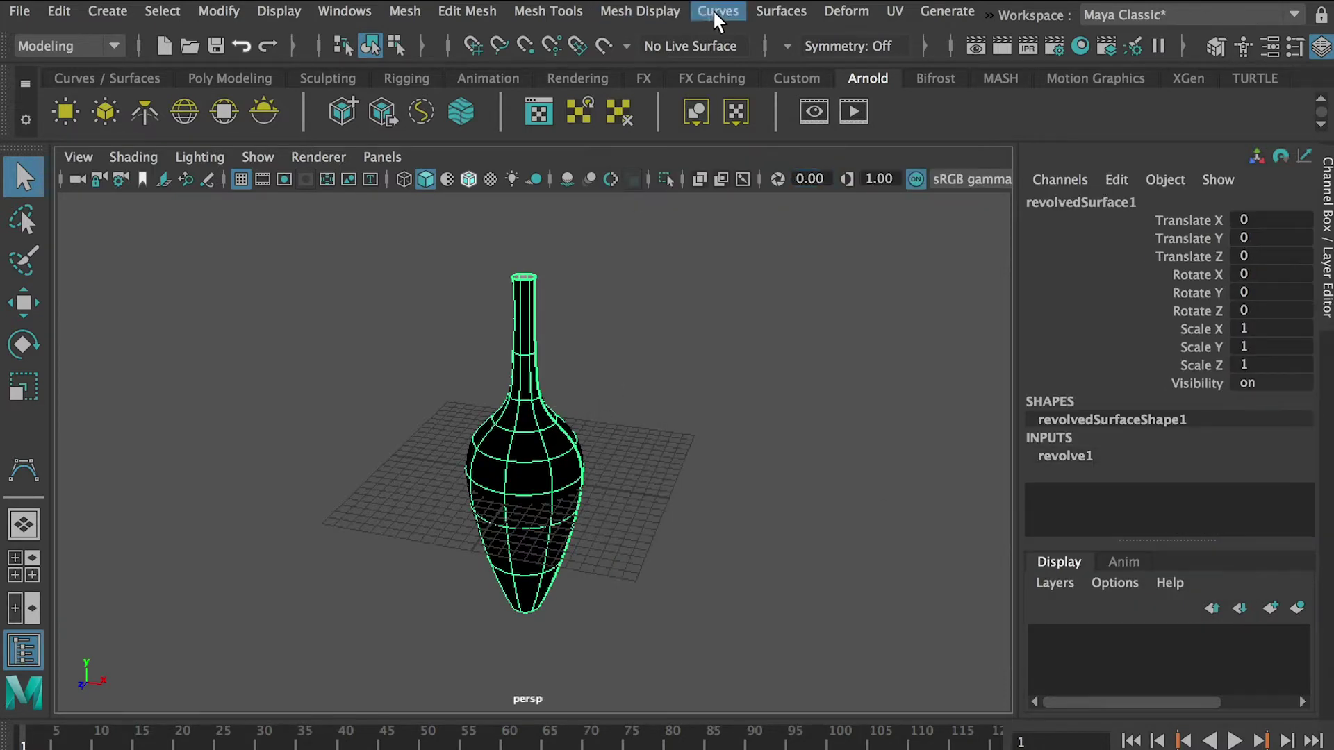
Step: Reverse the surface direction of the revolved vase
{"action": "left_click", "coordinate": [777, 11]}
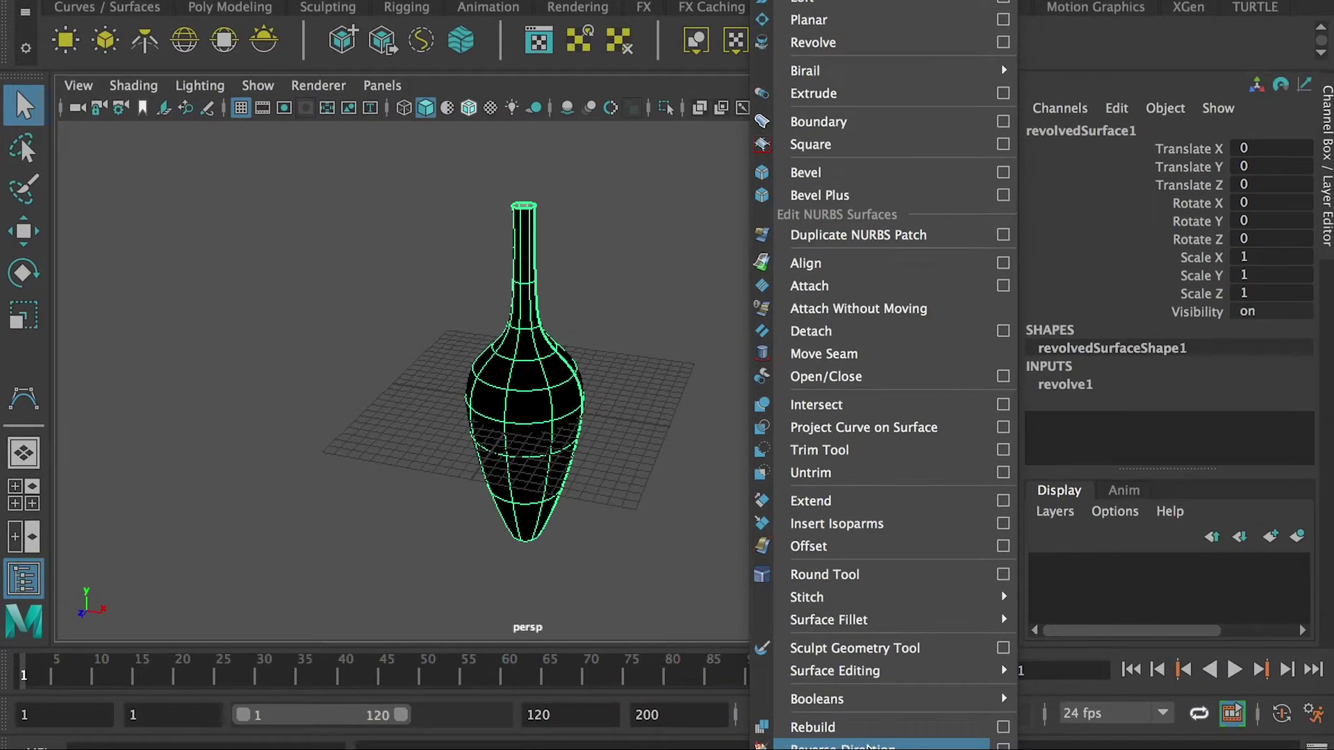
{"action": "left_click", "coordinate": [868, 746]}
{"action": "right_click_drag", "start_coordinate": [526, 259], "coordinate": [664, 337], "text": "alt"}
{"action": "left_click_drag", "start_coordinate": [664, 337], "coordinate": [697, 346], "text": "alt"}
{"action": "right_click_drag", "start_coordinate": [697, 345], "coordinate": [594, 323], "text": "alt"}
{"action": "left_click_drag", "start_coordinate": [594, 323], "coordinate": [553, 367], "text": "alt"}
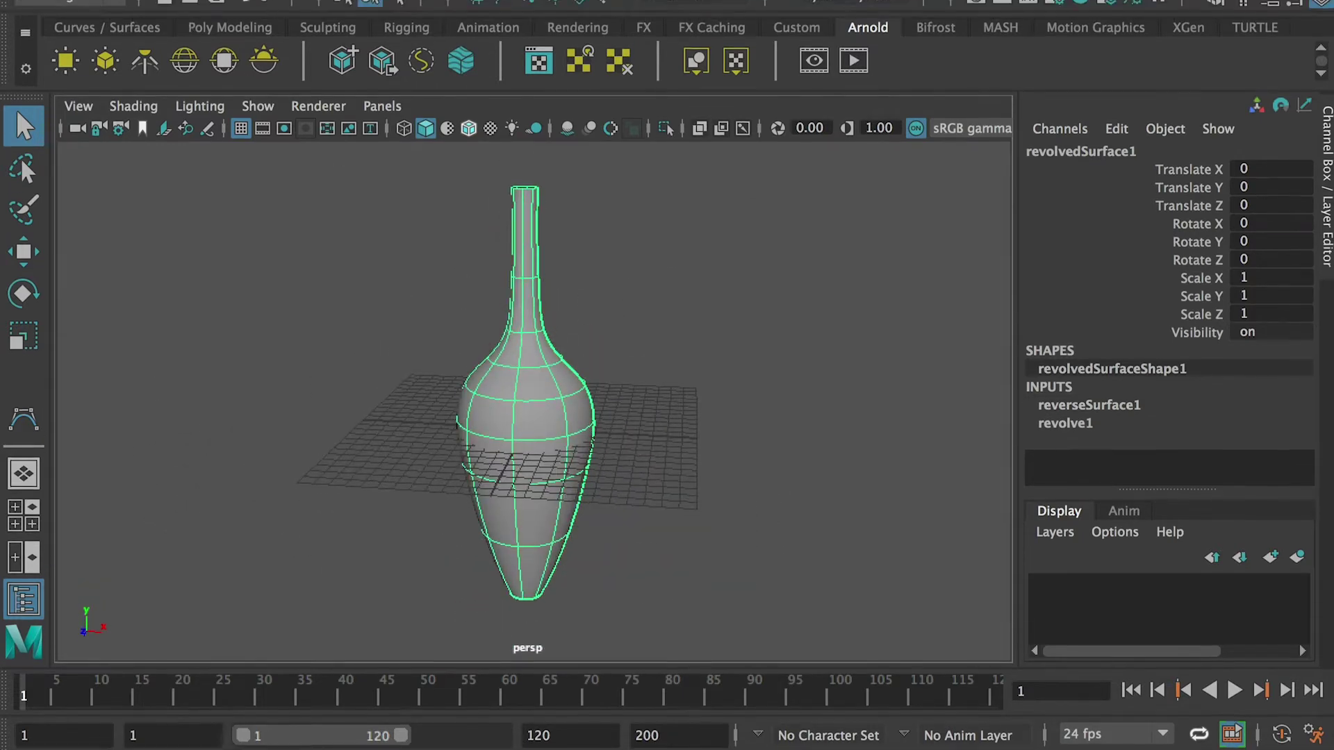
Step: Convert the NURBS vase to polygons using quads, General tessellation, and 25 per-surface iso params in both U and V
{"action": "left_click", "coordinate": [218, 9]}
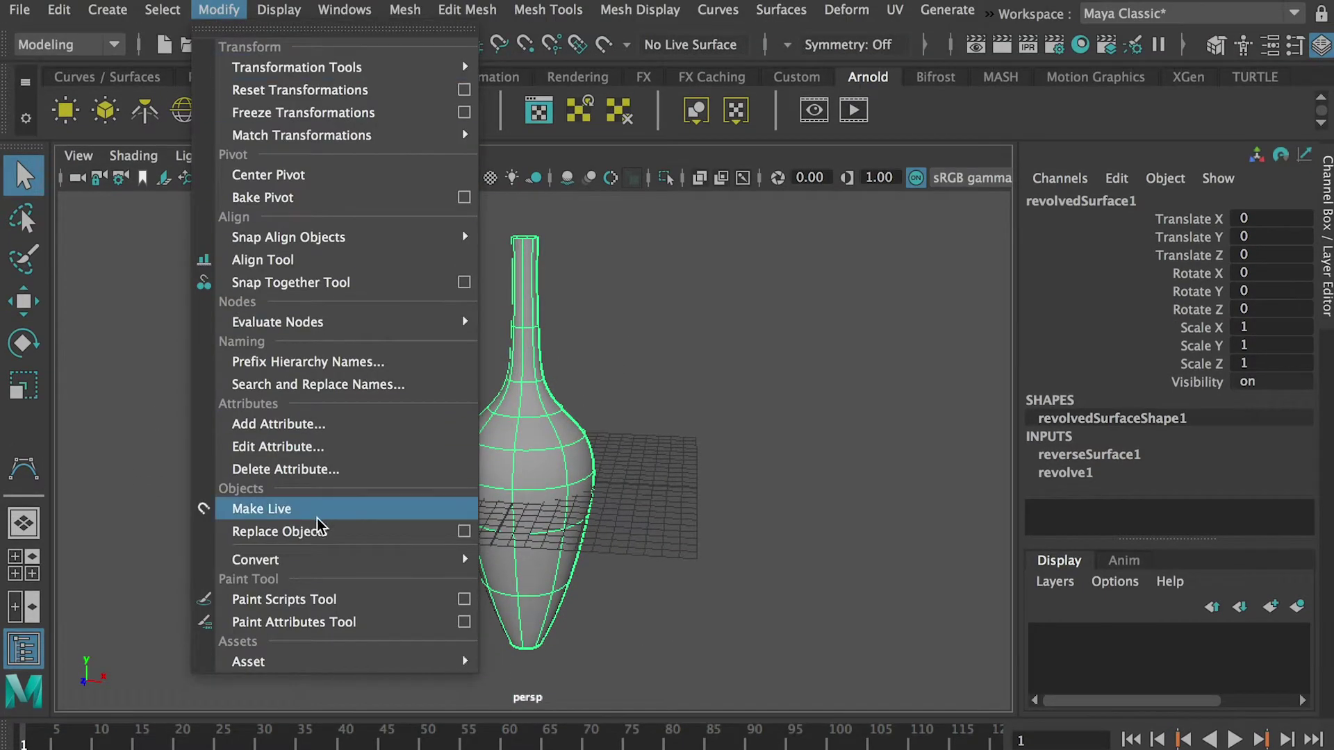
{"action": "mouse_move", "coordinate": [306, 559]}
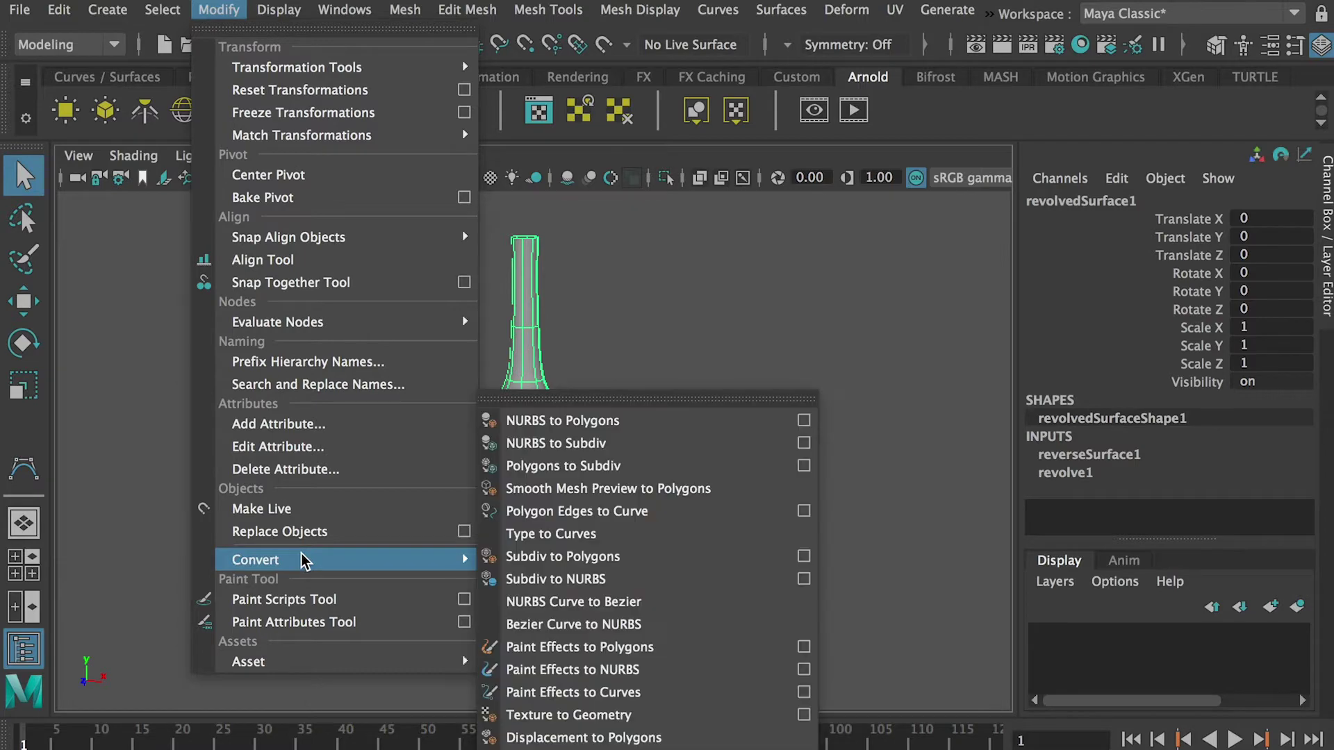
{"action": "left_click", "coordinate": [804, 420]}
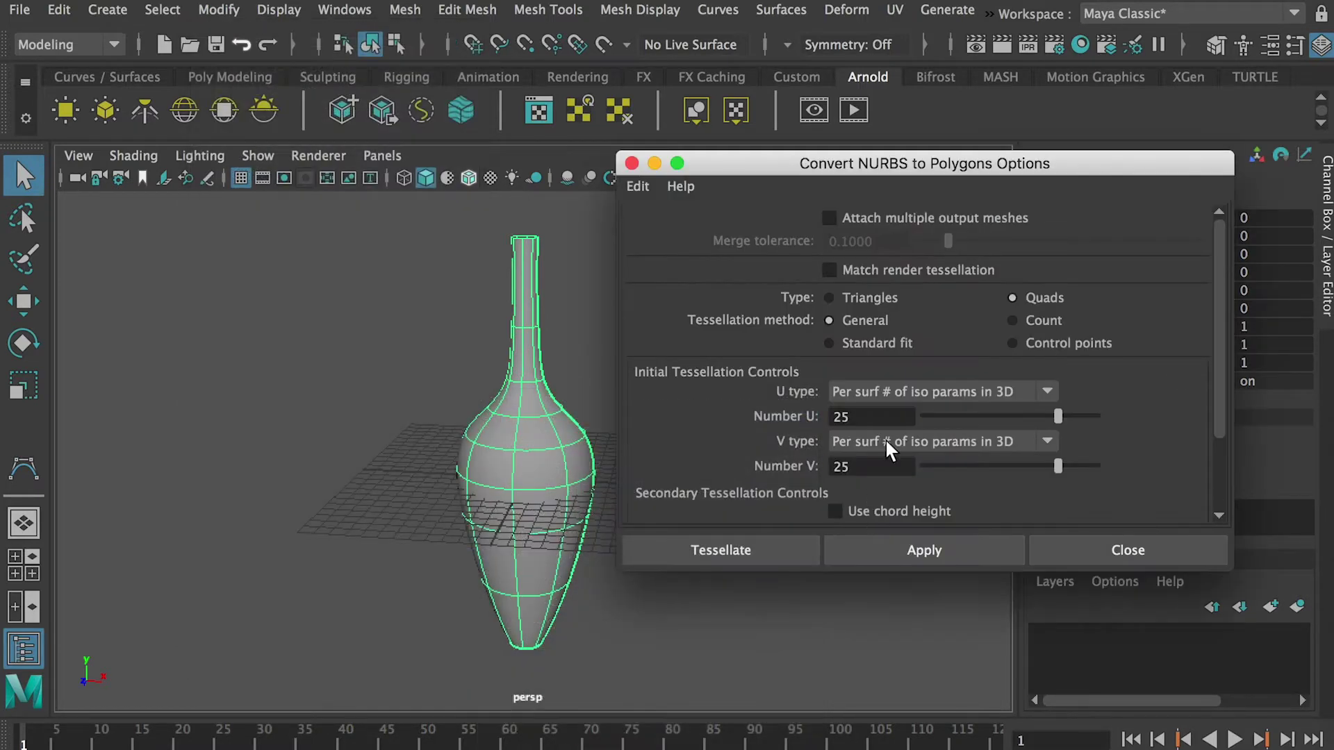
{"action": "left_click_drag", "start_coordinate": [905, 167], "coordinate": [783, 176]}
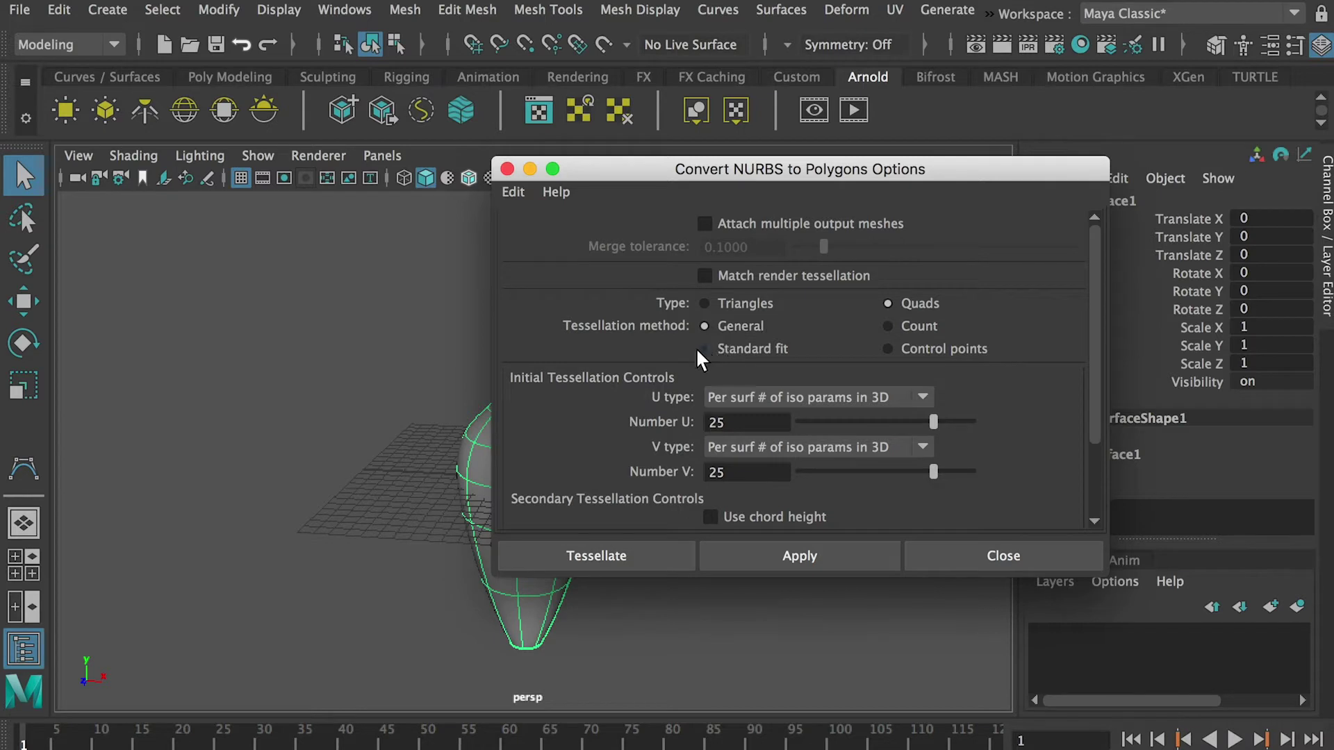
{"action": "left_click", "coordinate": [733, 422]}
{"action": "key", "text": "Tab"}
{"action": "left_click", "coordinate": [861, 552]}
{"action": "left_click", "coordinate": [959, 552]}
Step: Move the polygon vase along X to about -18.64, clear of the original NURBS vase
{"action": "key", "text": "w"}
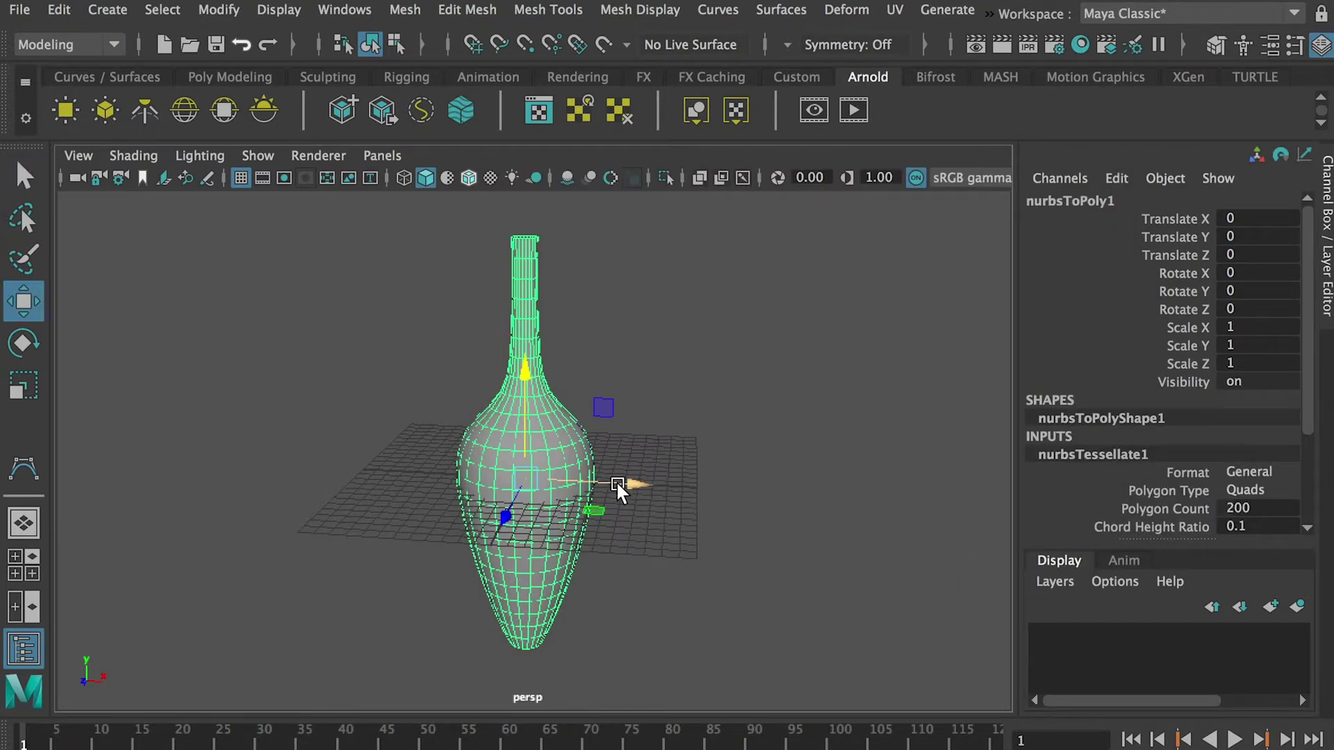
{"action": "left_click_drag", "start_coordinate": [611, 486], "coordinate": [382, 462]}
{"action": "middle_click_drag", "start_coordinate": [382, 462], "coordinate": [531, 401], "text": "alt"}
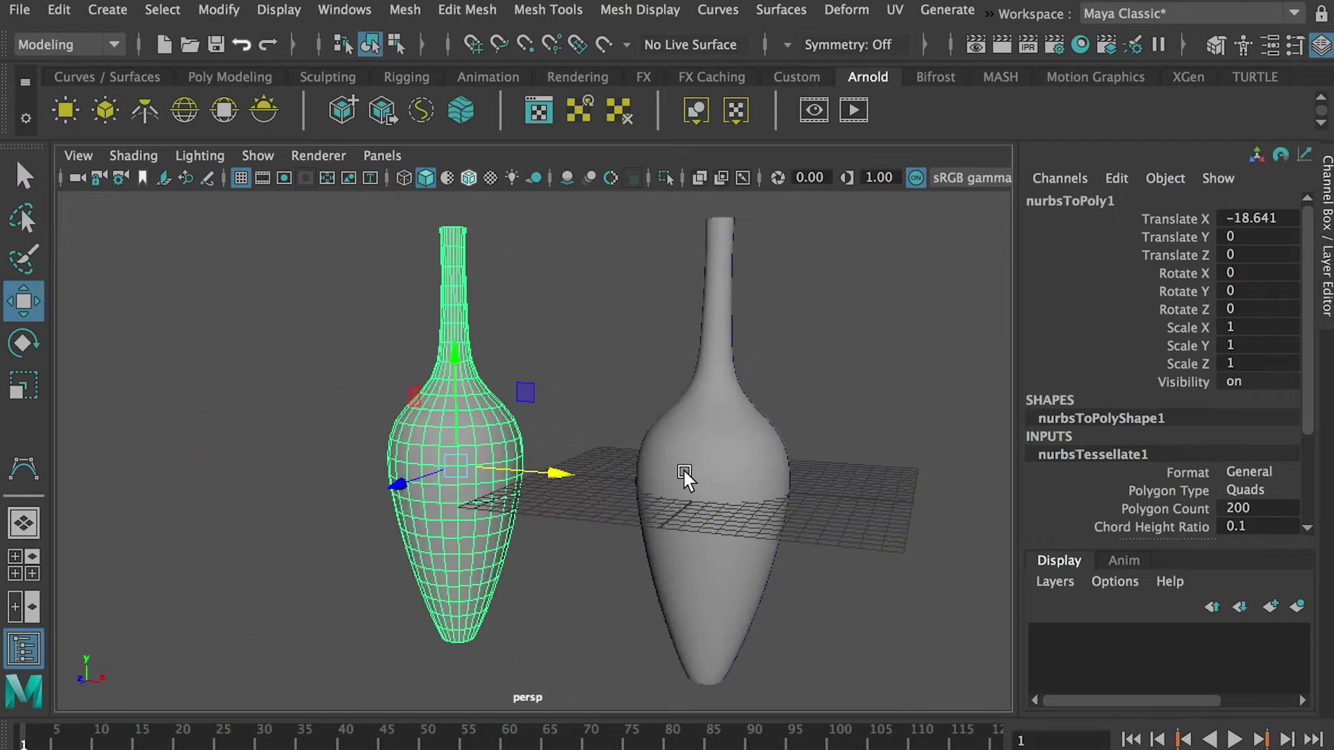
{"action": "left_click_drag", "start_coordinate": [437, 428], "coordinate": [456, 453], "text": "alt"}
{"action": "middle_click_drag", "start_coordinate": [456, 453], "coordinate": [521, 466], "text": "alt"}
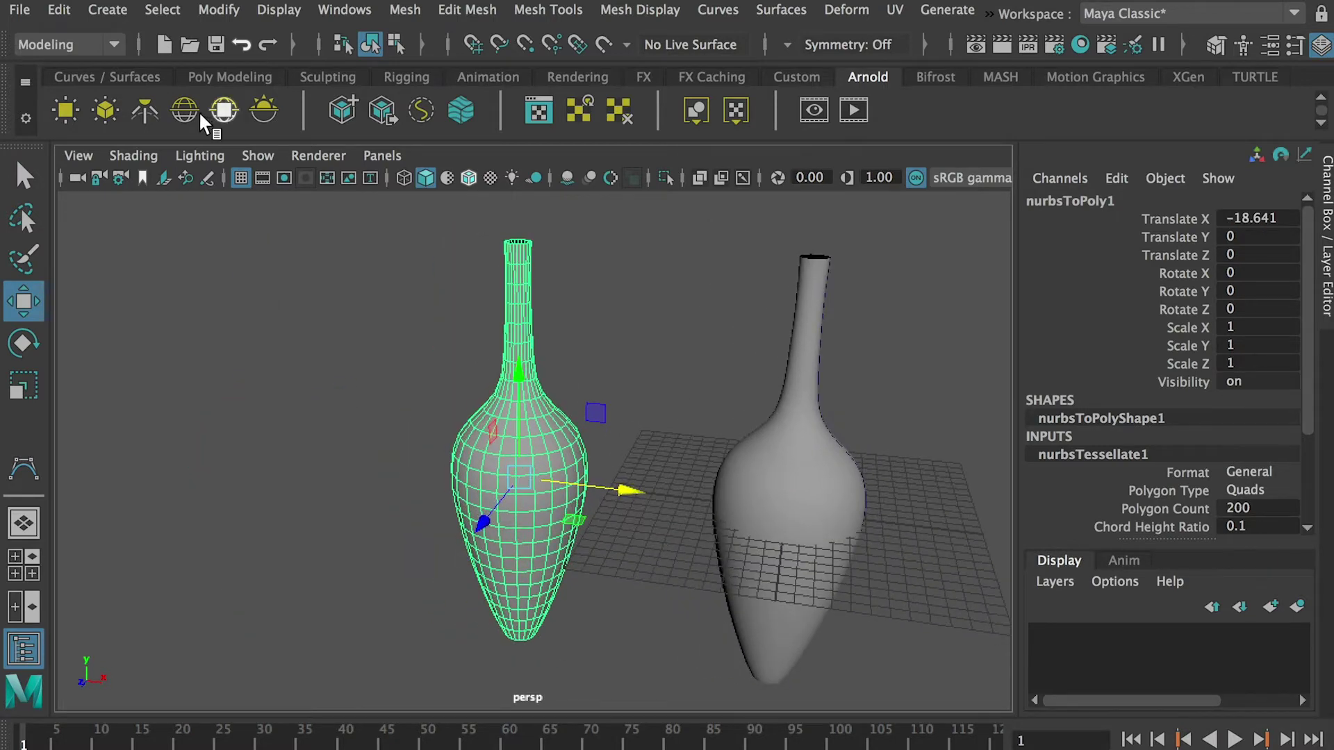
Step: Freeze the polygon vase's transformations and delete its history, keeping the vase selected
{"action": "left_click", "coordinate": [219, 9]}
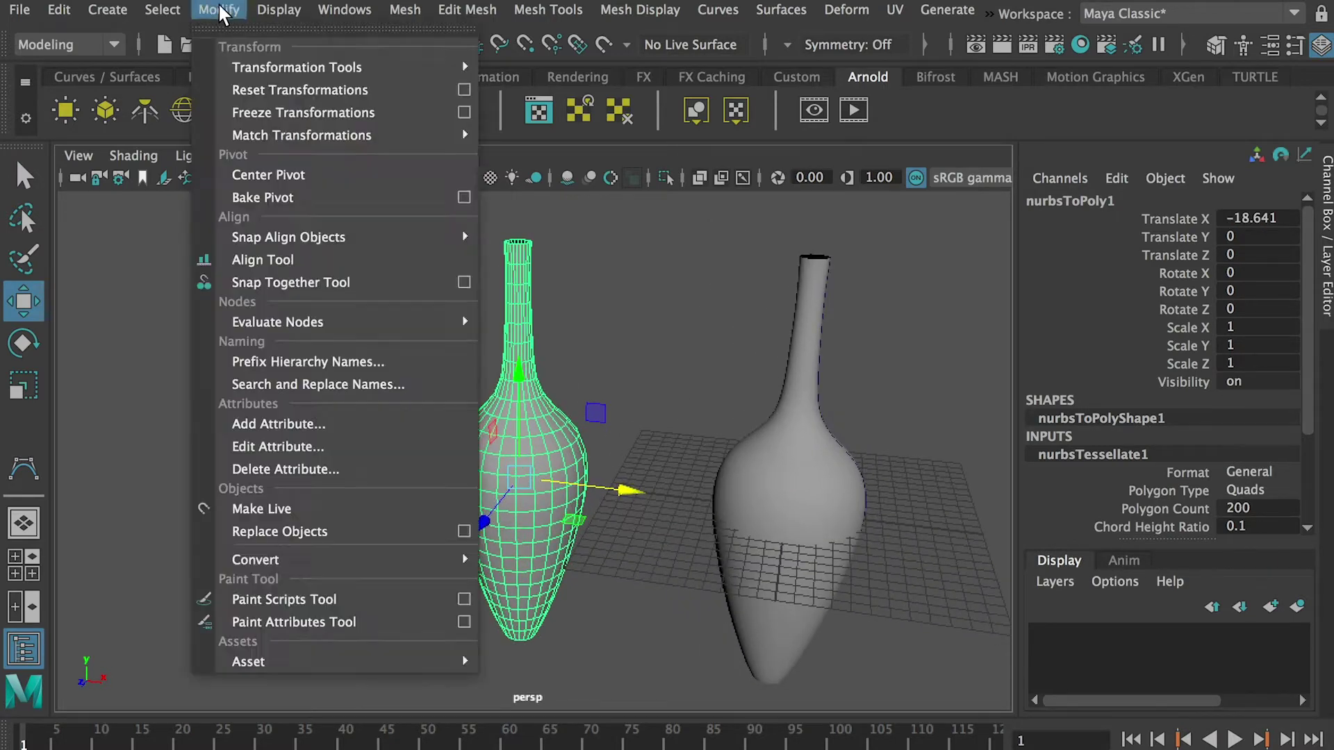
{"action": "left_click", "coordinate": [270, 113]}
{"action": "left_click", "coordinate": [59, 10]}
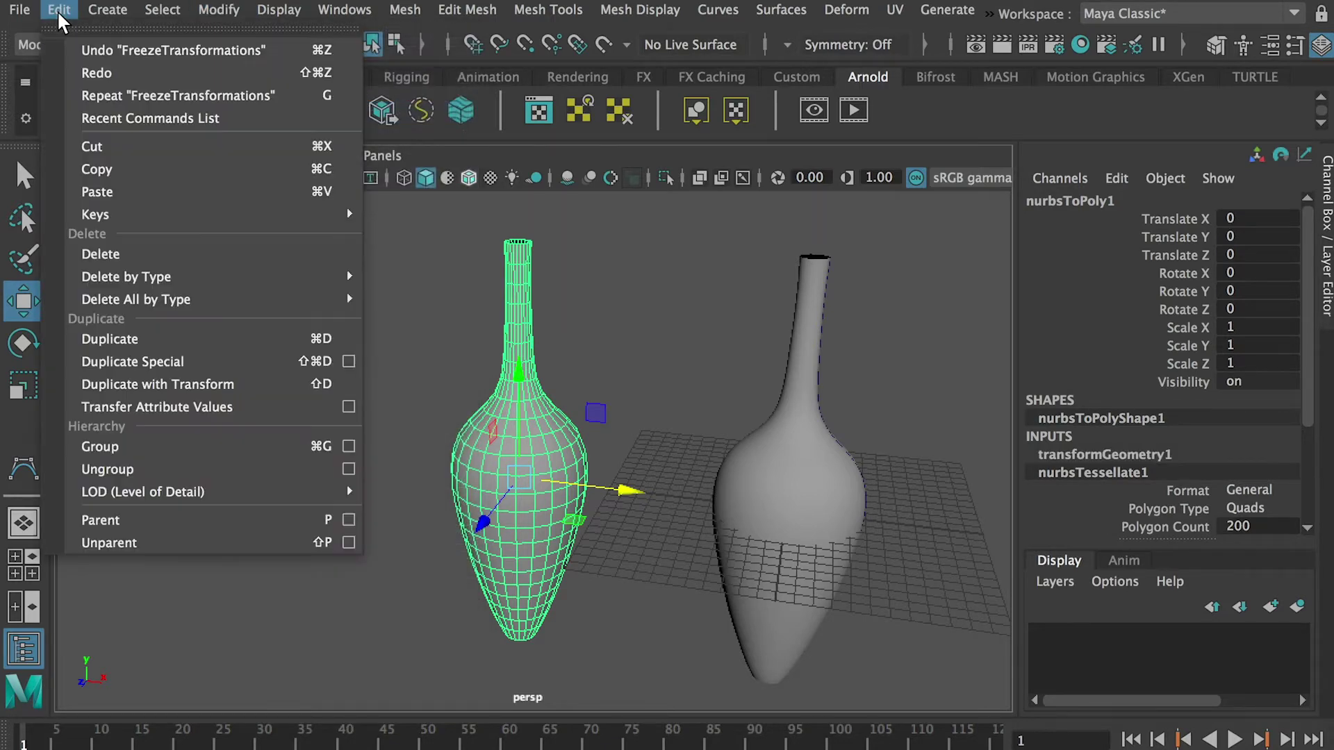
{"action": "mouse_move", "coordinate": [151, 276]}
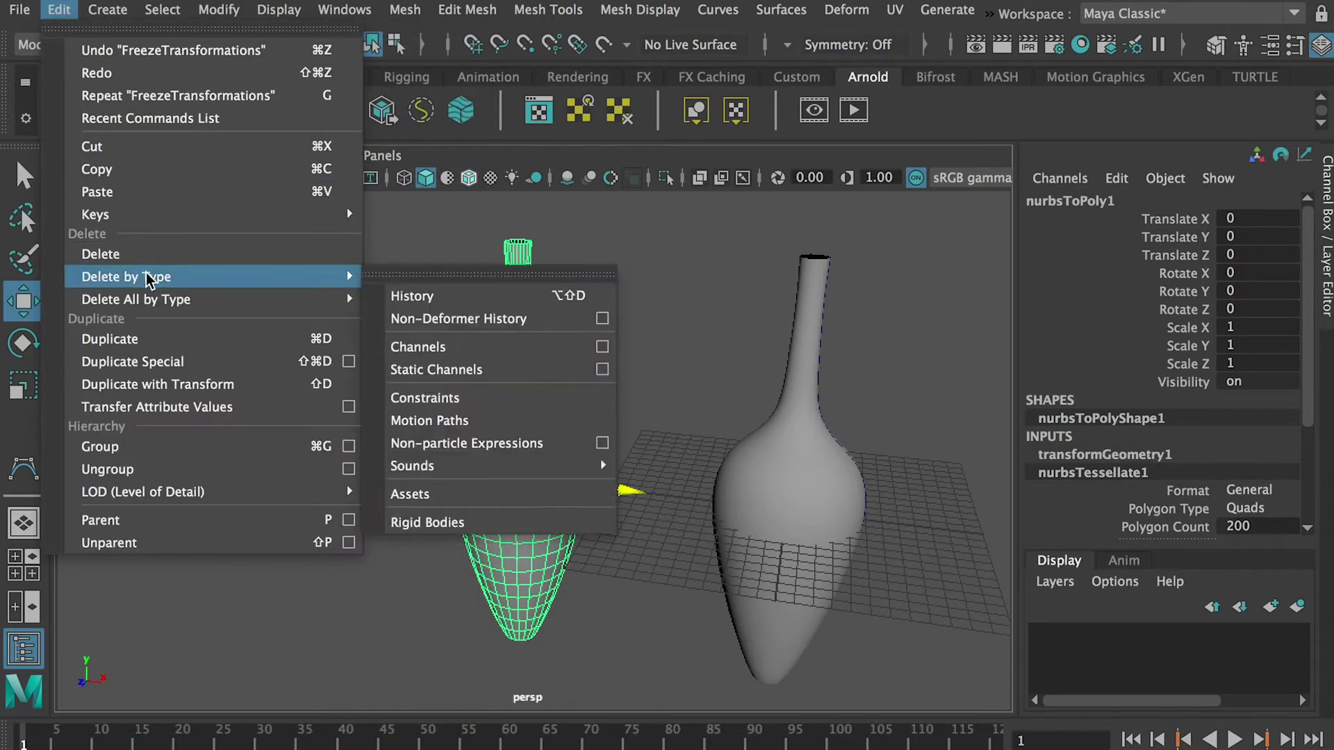
{"action": "left_click", "coordinate": [506, 299]}
{"action": "left_click", "coordinate": [637, 380]}
{"action": "left_click_drag", "start_coordinate": [637, 380], "coordinate": [616, 408], "text": "alt"}
{"action": "left_click", "coordinate": [499, 383]}
{"action": "left_click_drag", "start_coordinate": [499, 382], "coordinate": [514, 341], "text": "alt"}
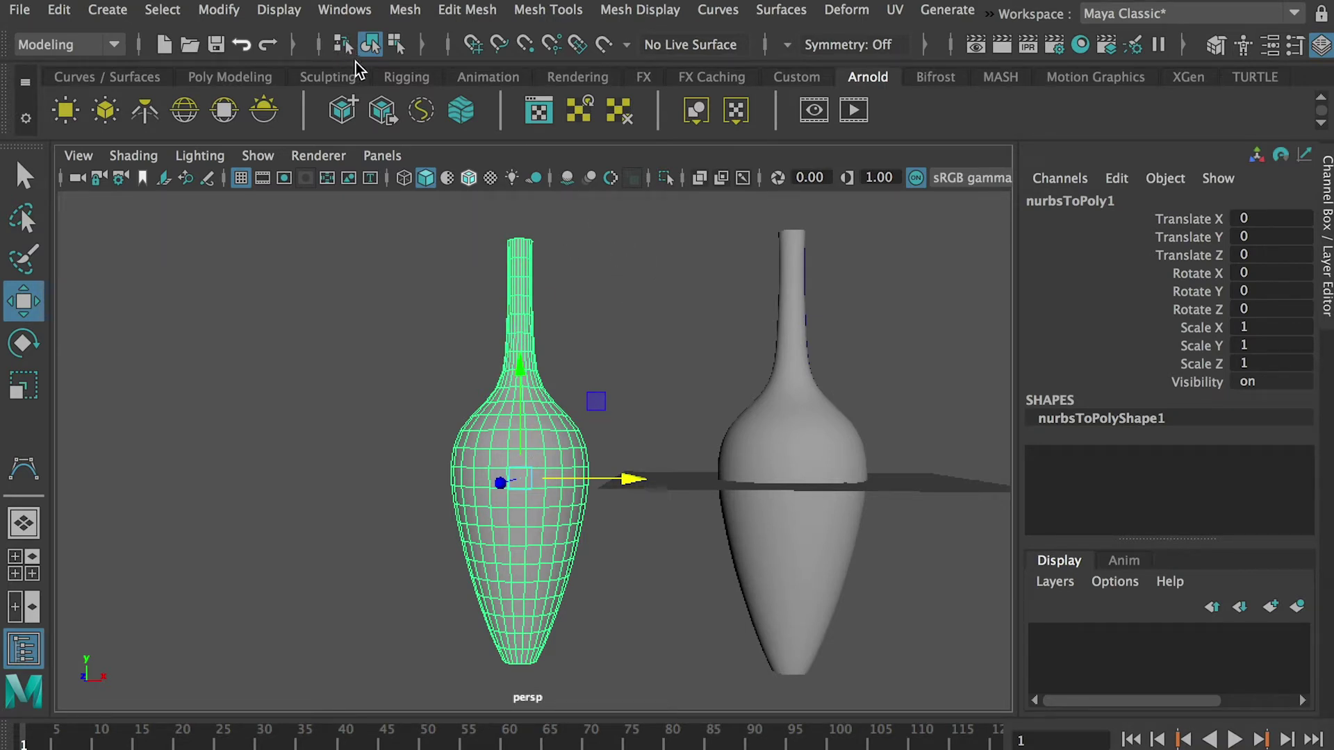
Step: Add a nonlinear Bend deformer to the polygon vase
{"action": "left_click", "coordinate": [113, 44]}
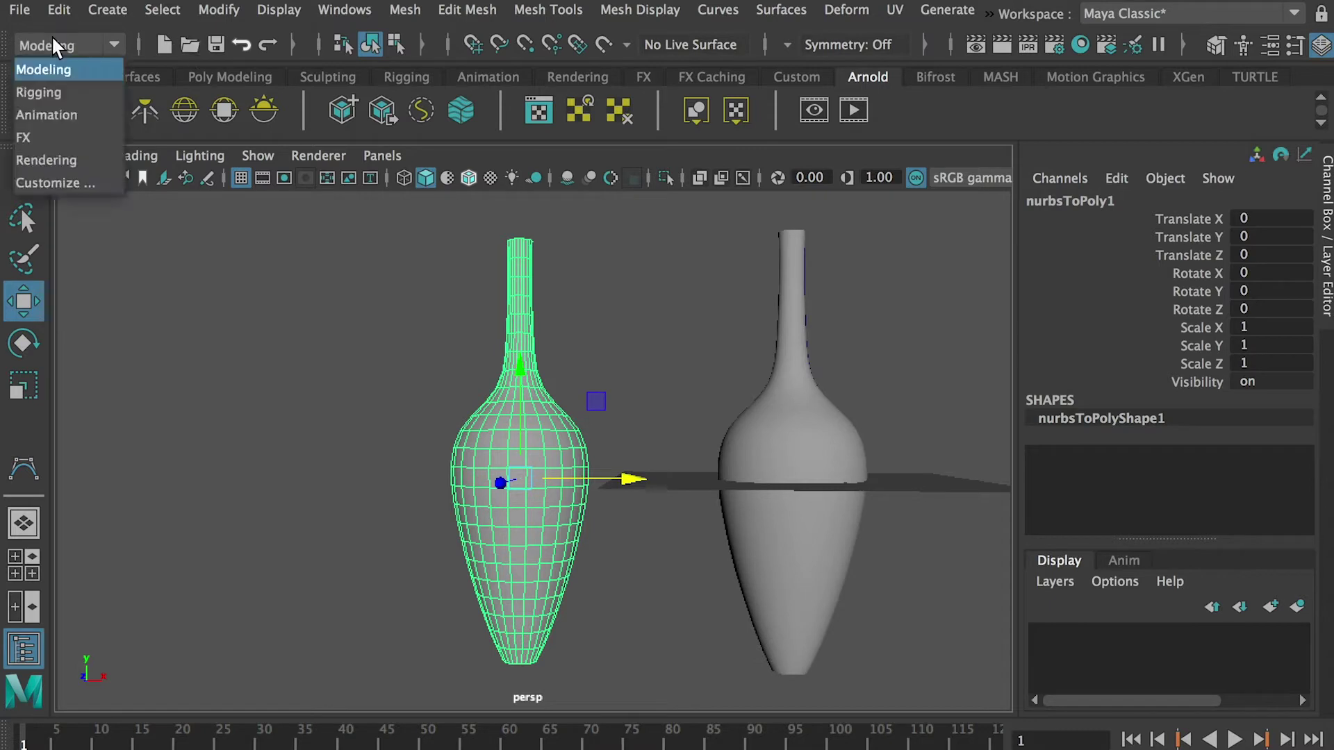
{"action": "left_click", "coordinate": [60, 108]}
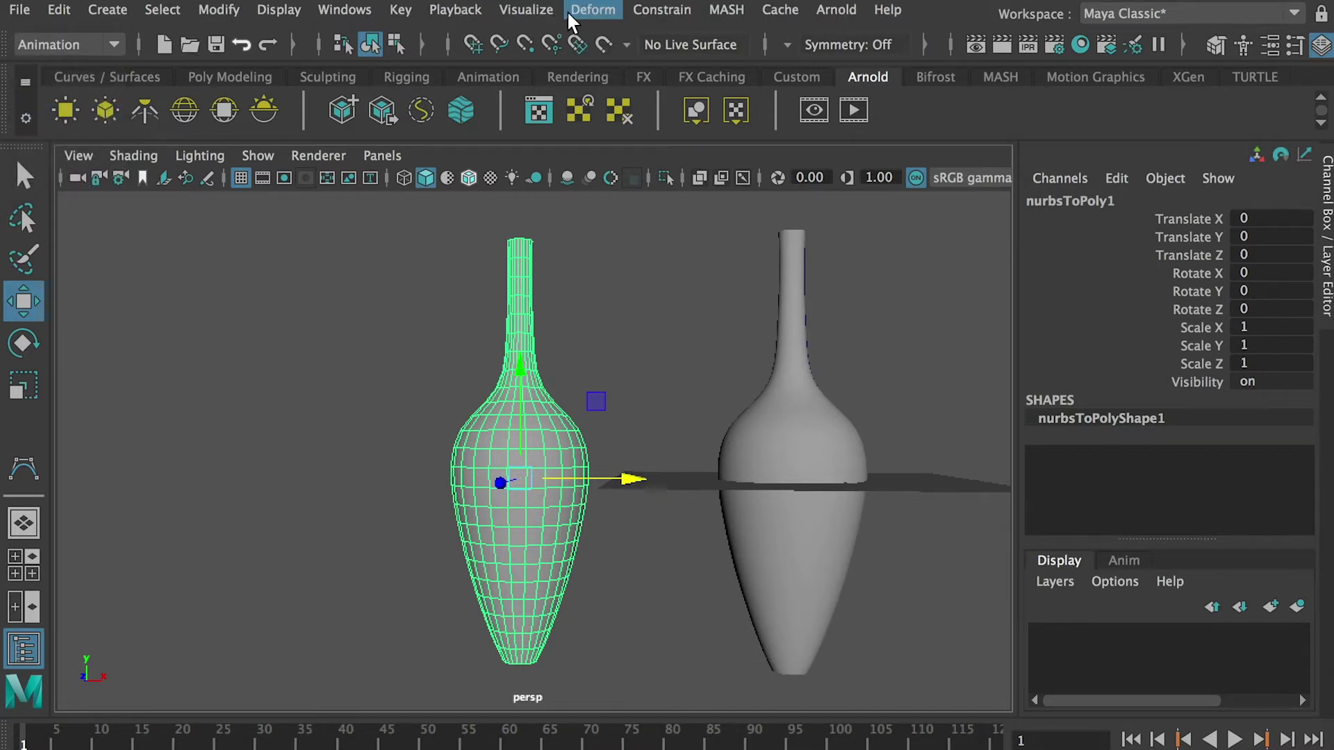
{"action": "left_click", "coordinate": [595, 13]}
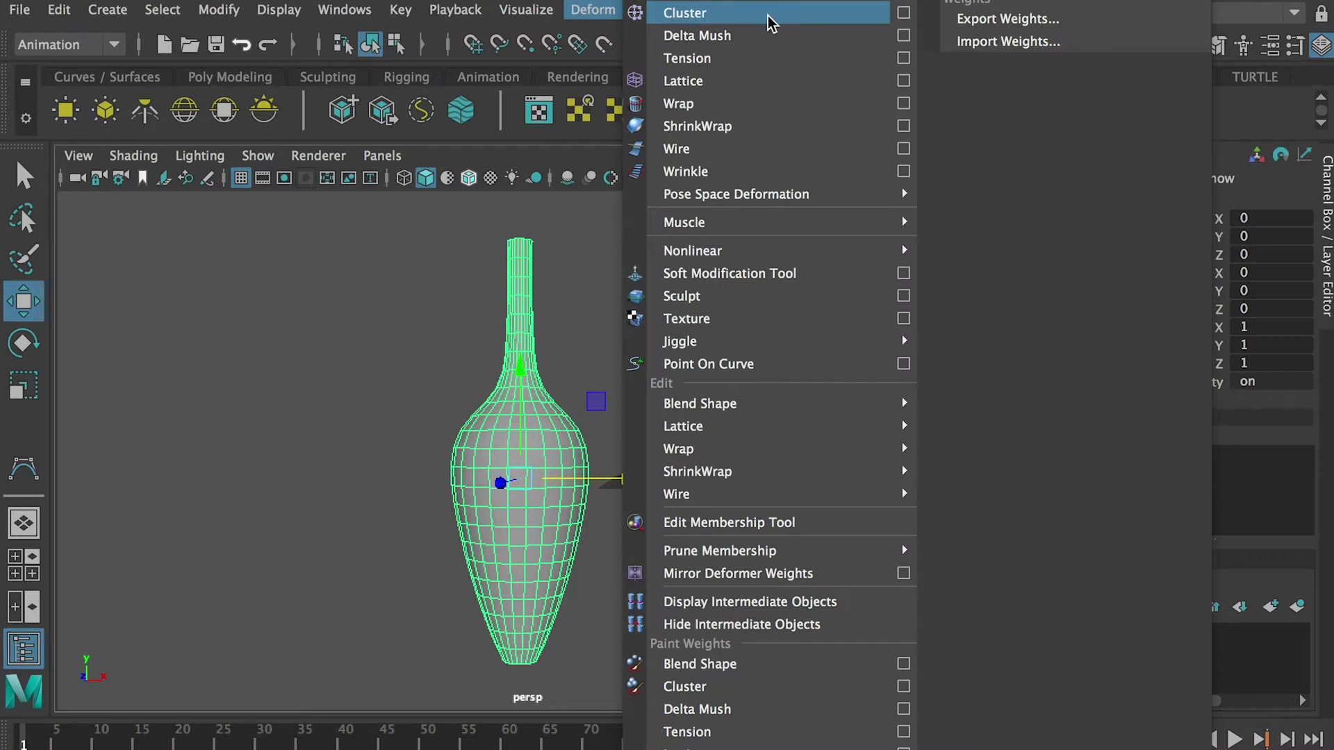
{"action": "mouse_move", "coordinate": [764, 255]}
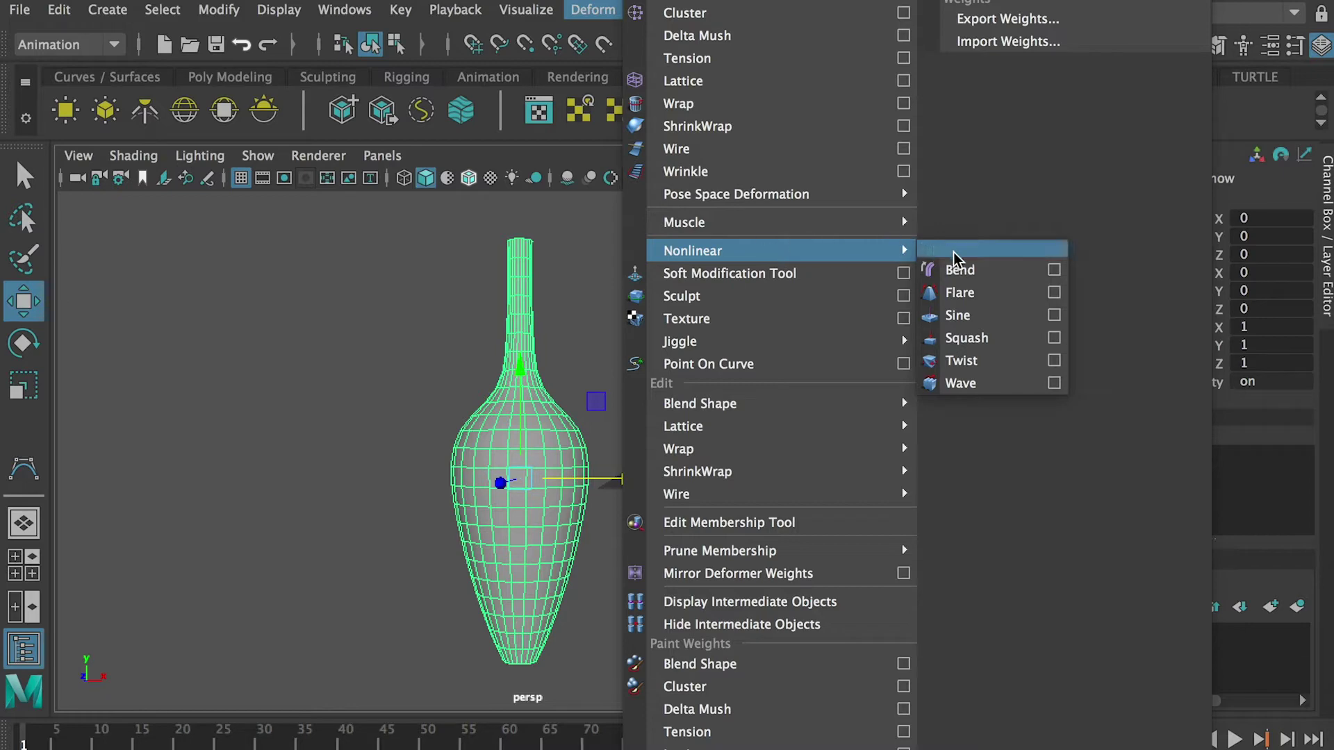
{"action": "left_click", "coordinate": [1011, 275]}
{"action": "left_click_drag", "start_coordinate": [564, 406], "coordinate": [605, 455], "text": "alt"}
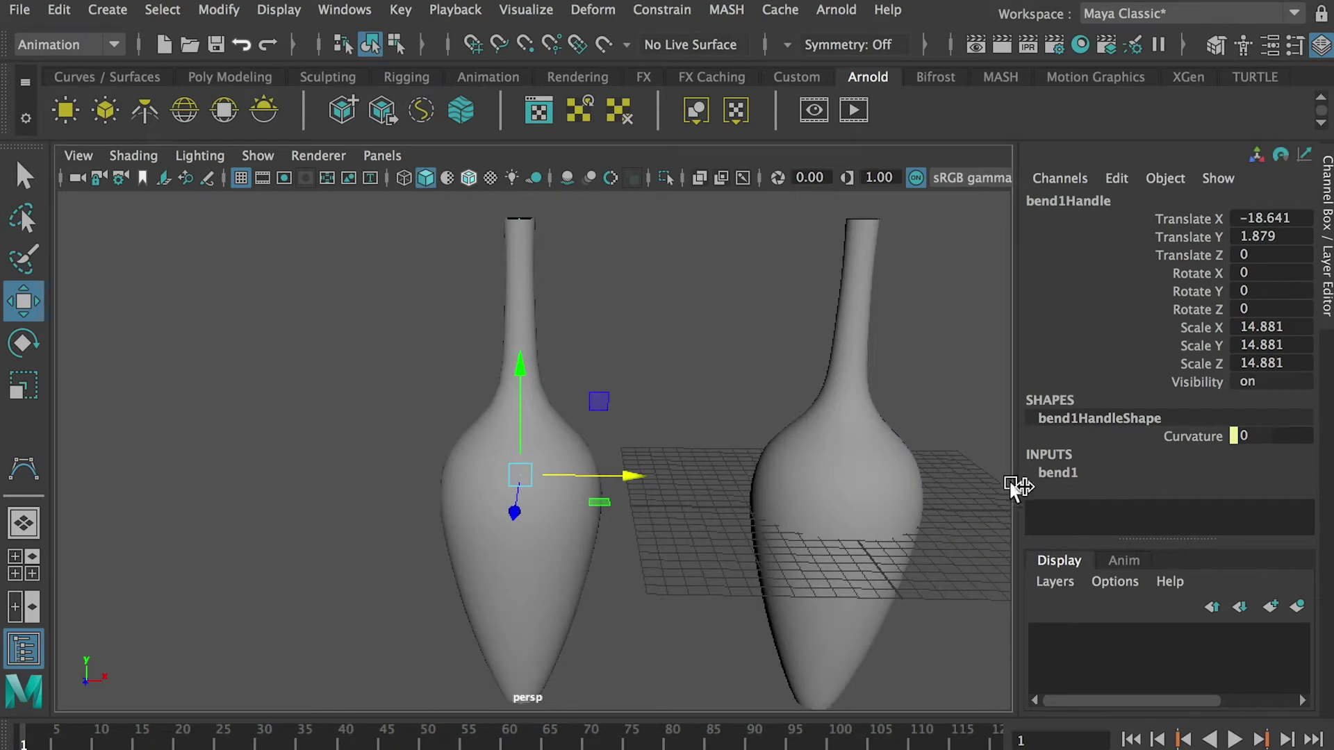
Step: Set the bend deformer's Curvature to 90
{"action": "left_click", "coordinate": [1056, 472]}
{"action": "scroll", "coordinate": [1269, 477], "scroll_direction": "down", "scroll_amount": 1}
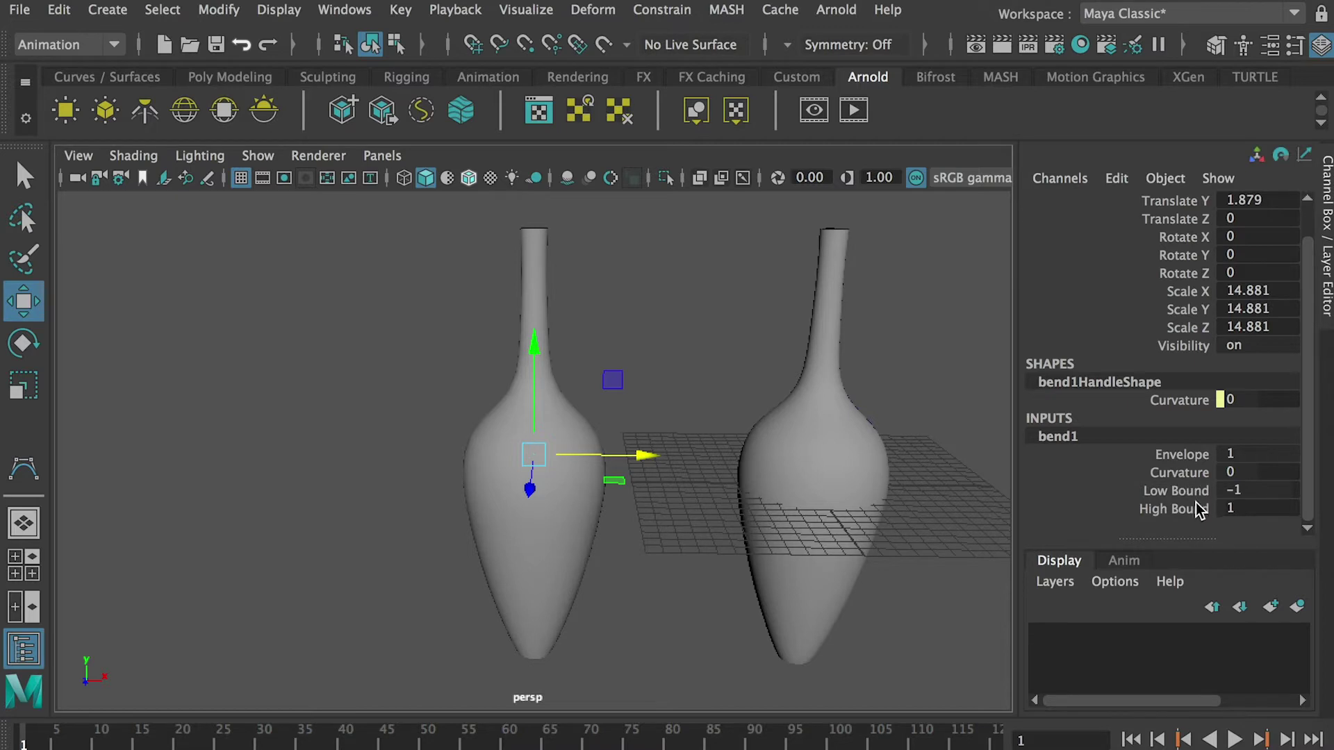
{"action": "double_click", "coordinate": [1254, 472]}
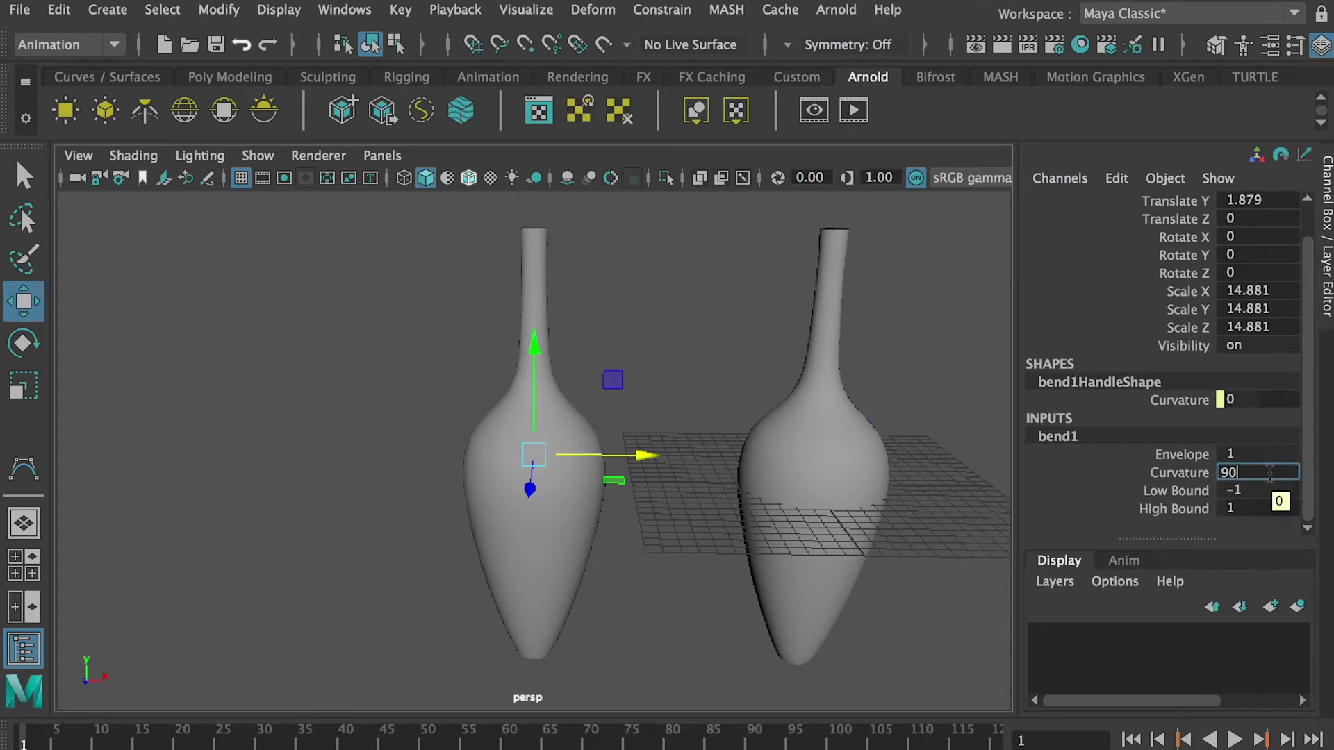
{"action": "key", "text": "Return"}
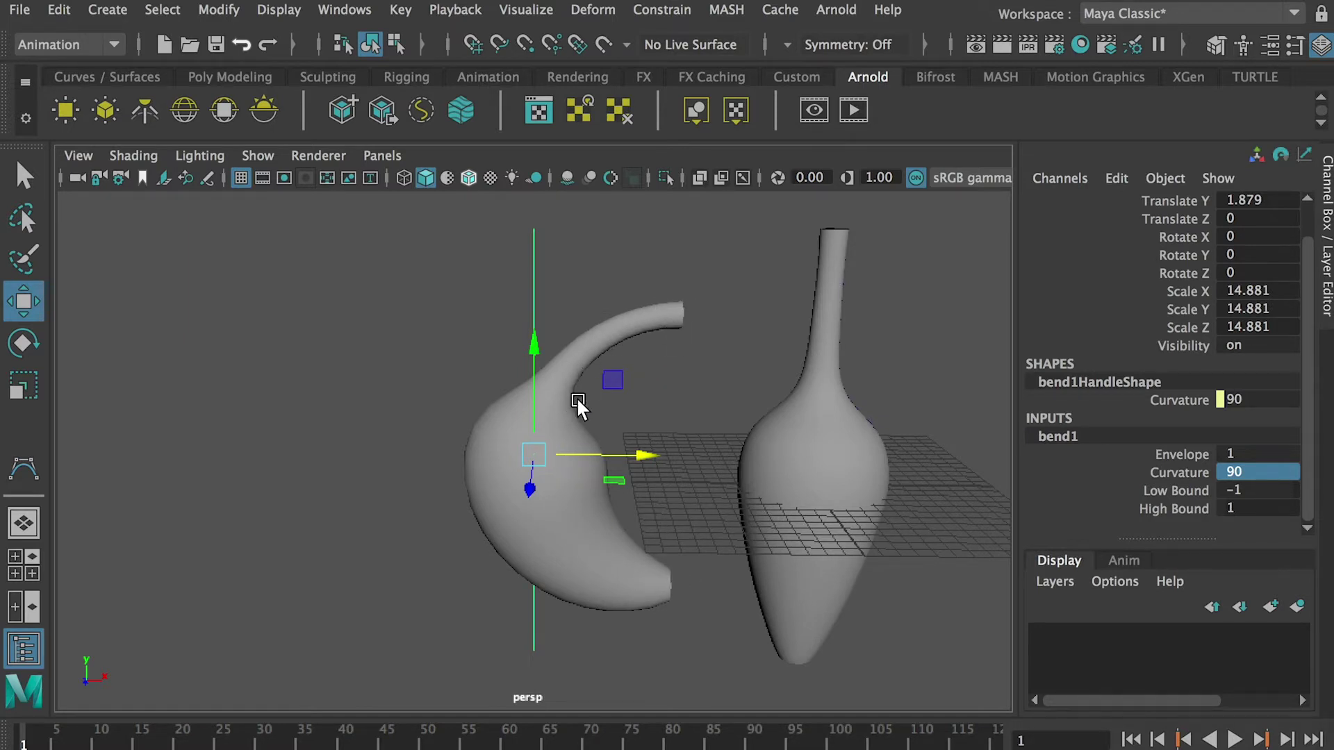
Step: Set the bend deformer's Low Bound to 0 so only the vase's upper half bends
{"action": "double_click", "coordinate": [1261, 490]}
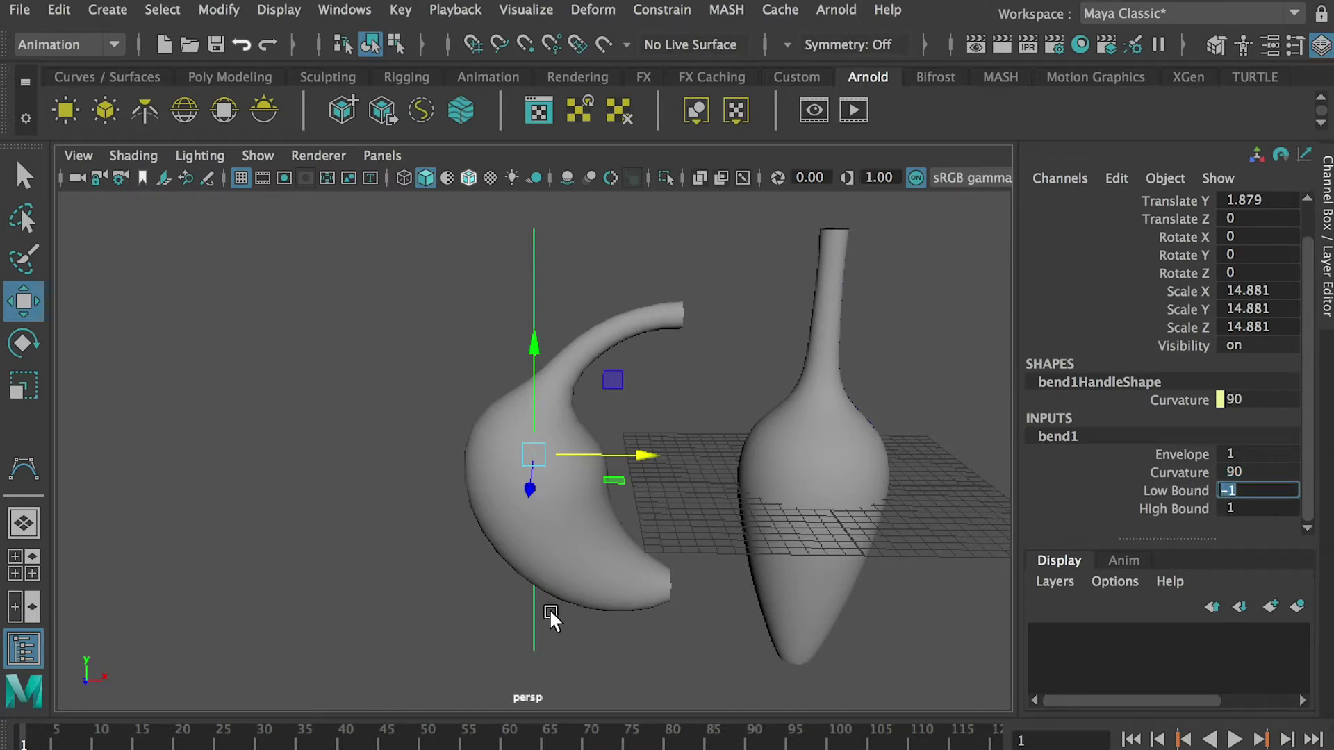
{"action": "double_click", "coordinate": [1237, 508]}
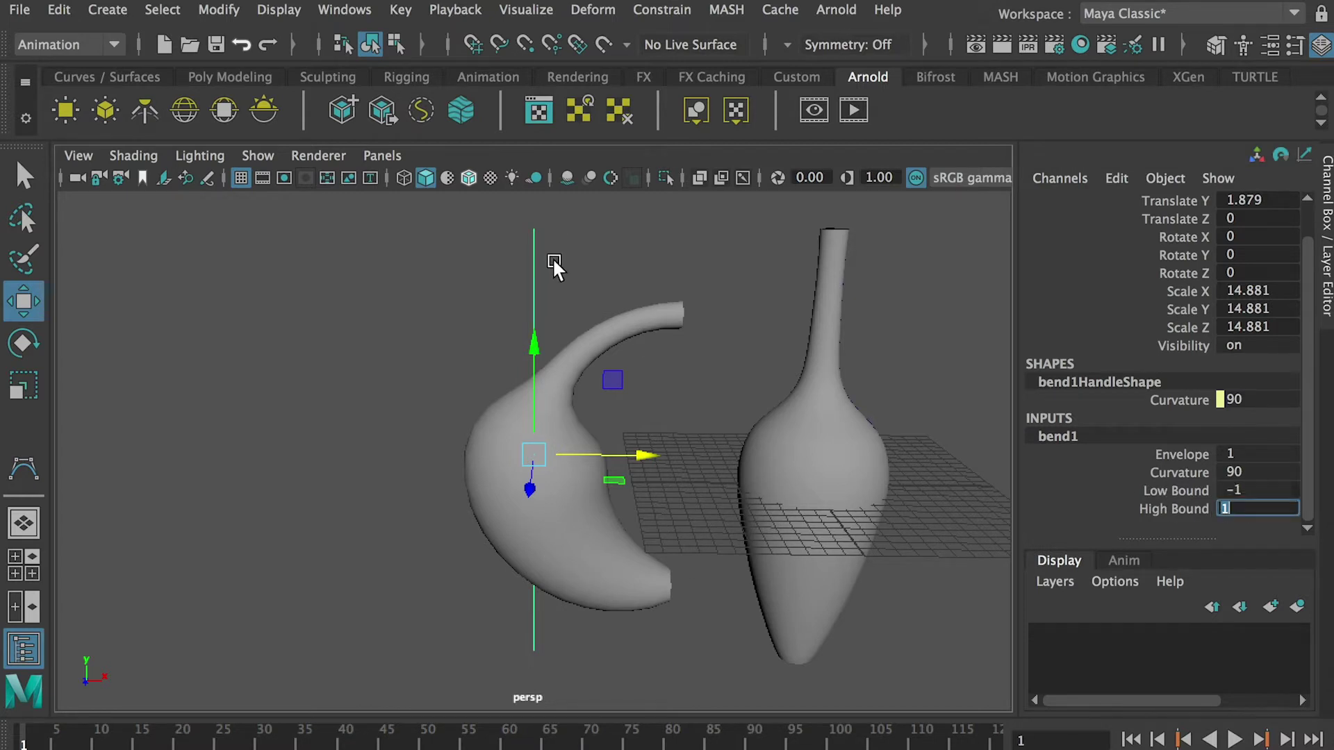
{"action": "double_click", "coordinate": [1232, 491]}
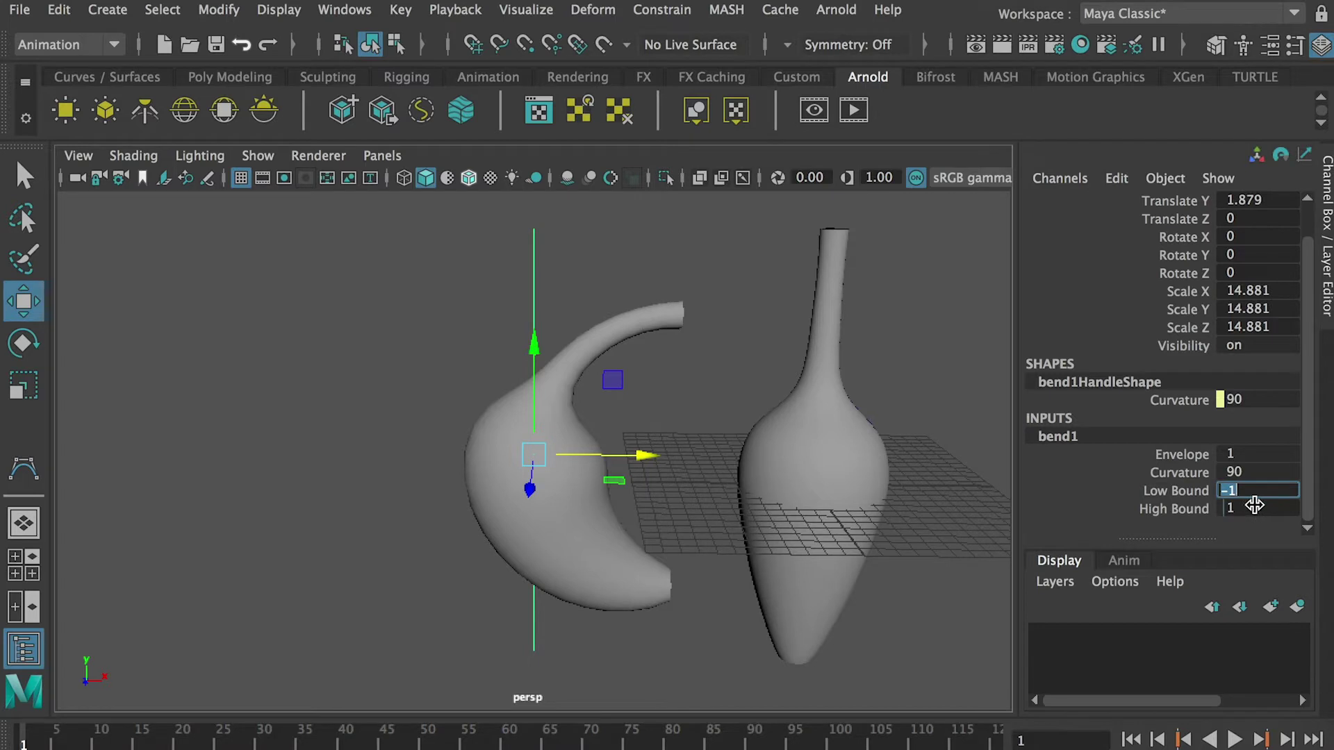
{"action": "double_click", "coordinate": [1251, 508]}
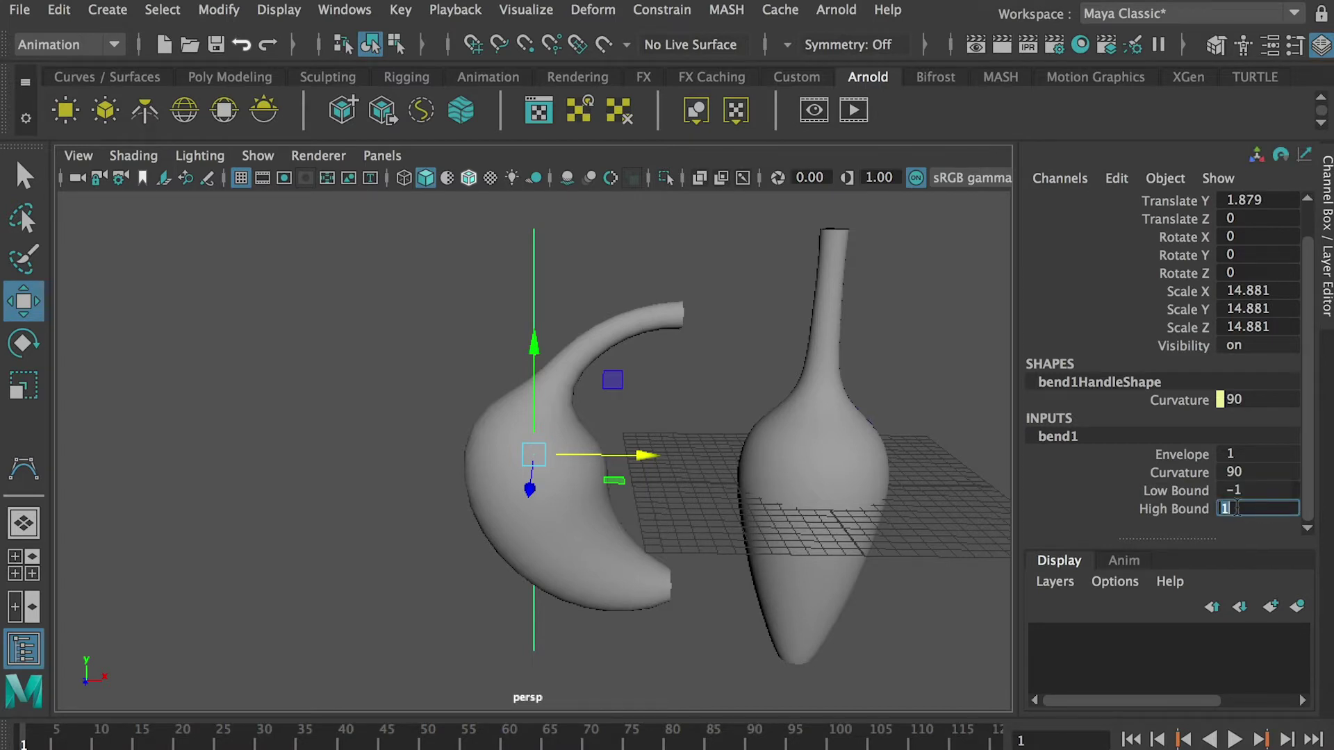
{"action": "double_click", "coordinate": [1254, 491]}
{"action": "type", "text": "0"}
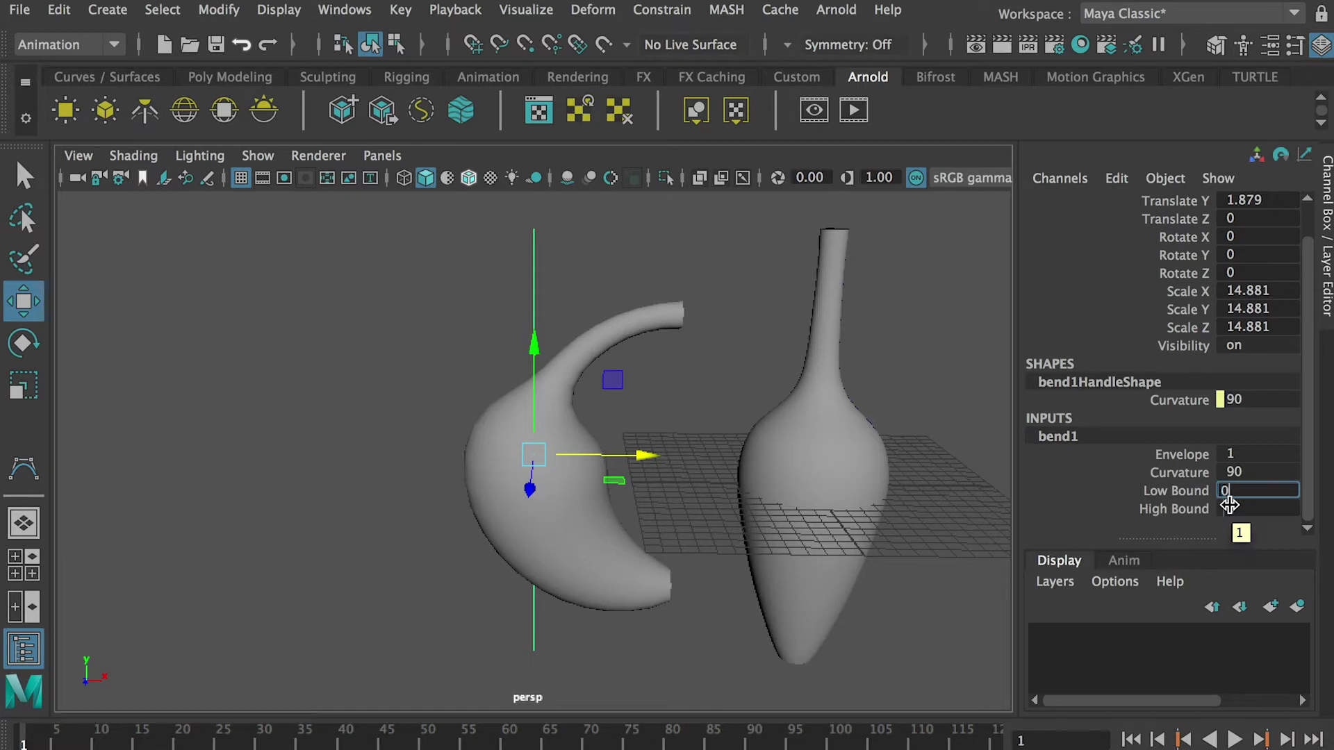
{"action": "key", "text": "Return"}
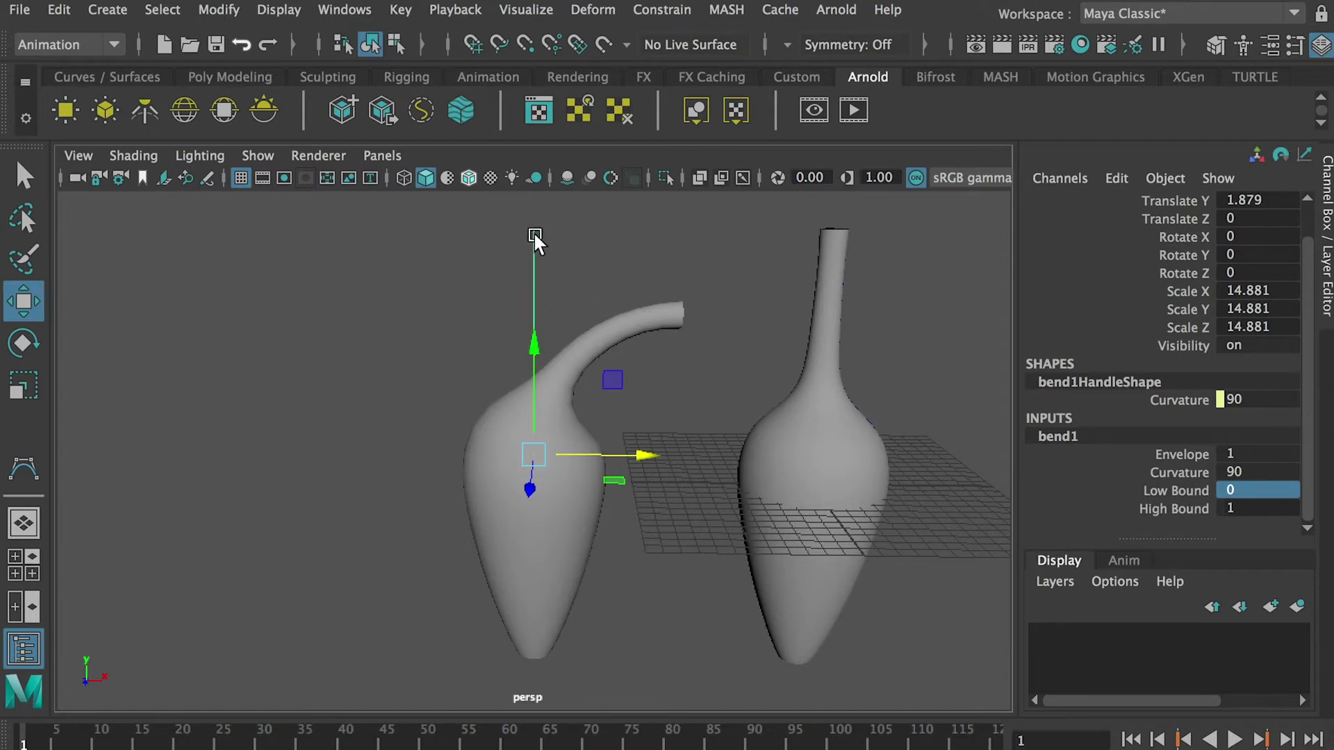
Step: Test the bend deformer's Curvature at 360 and 200, and return it to 90
{"action": "left_click_drag", "start_coordinate": [667, 447], "coordinate": [508, 417], "text": "alt"}
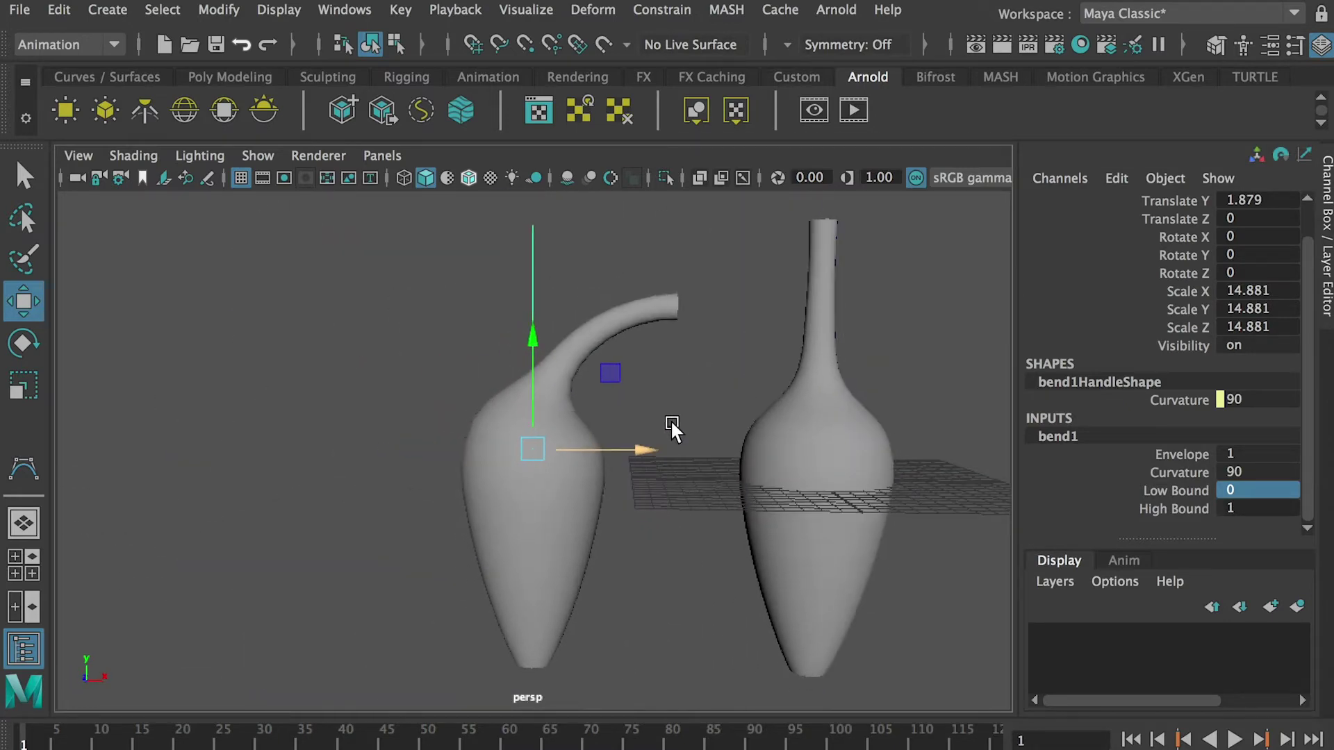
{"action": "double_click", "coordinate": [1257, 473]}
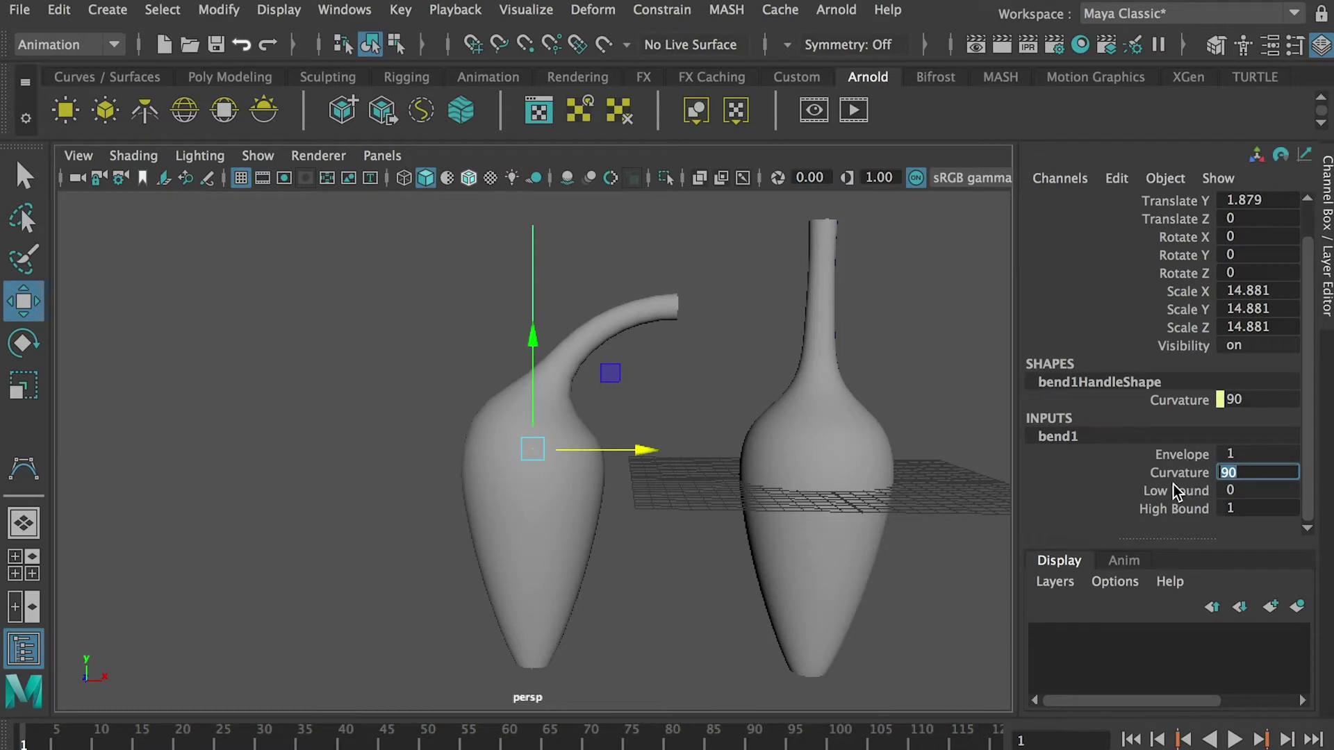
{"action": "type", "text": "360"}
{"action": "key", "text": "Return"}
{"action": "double_click", "coordinate": [1242, 473]}
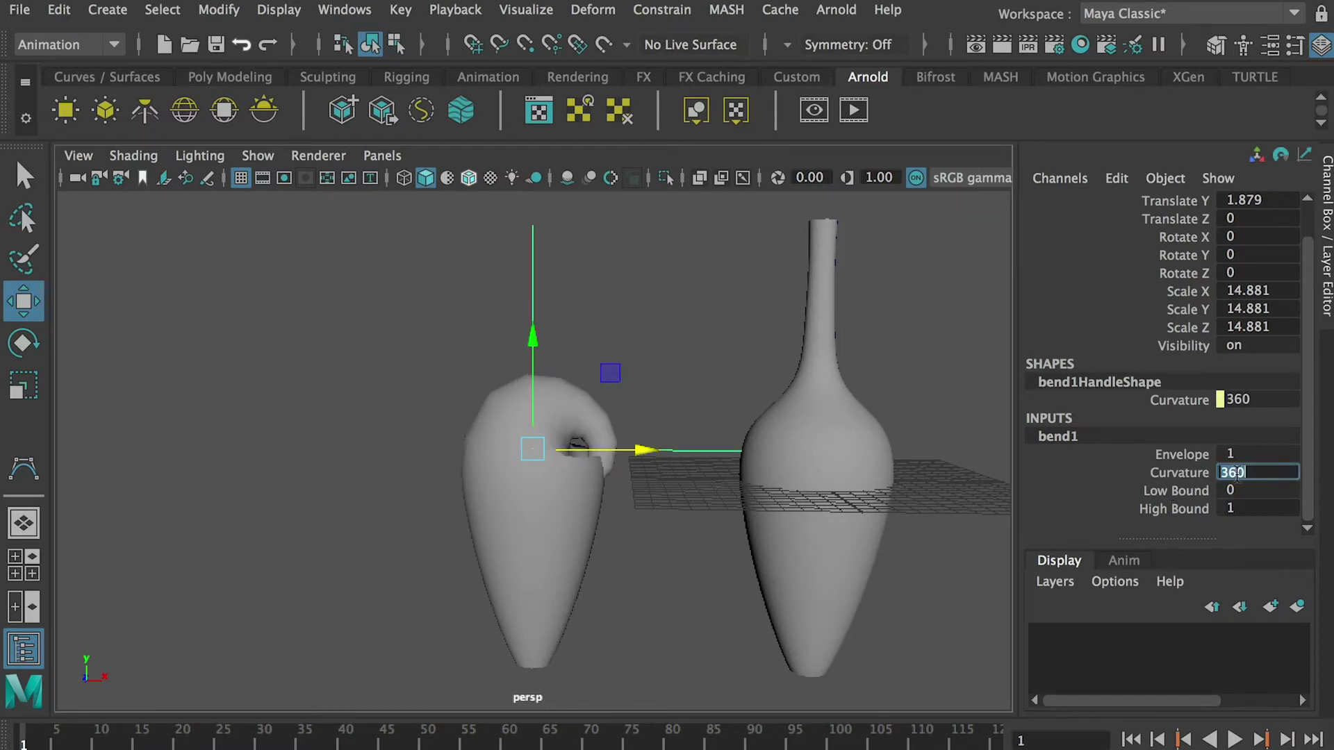
{"action": "type", "text": "20"}
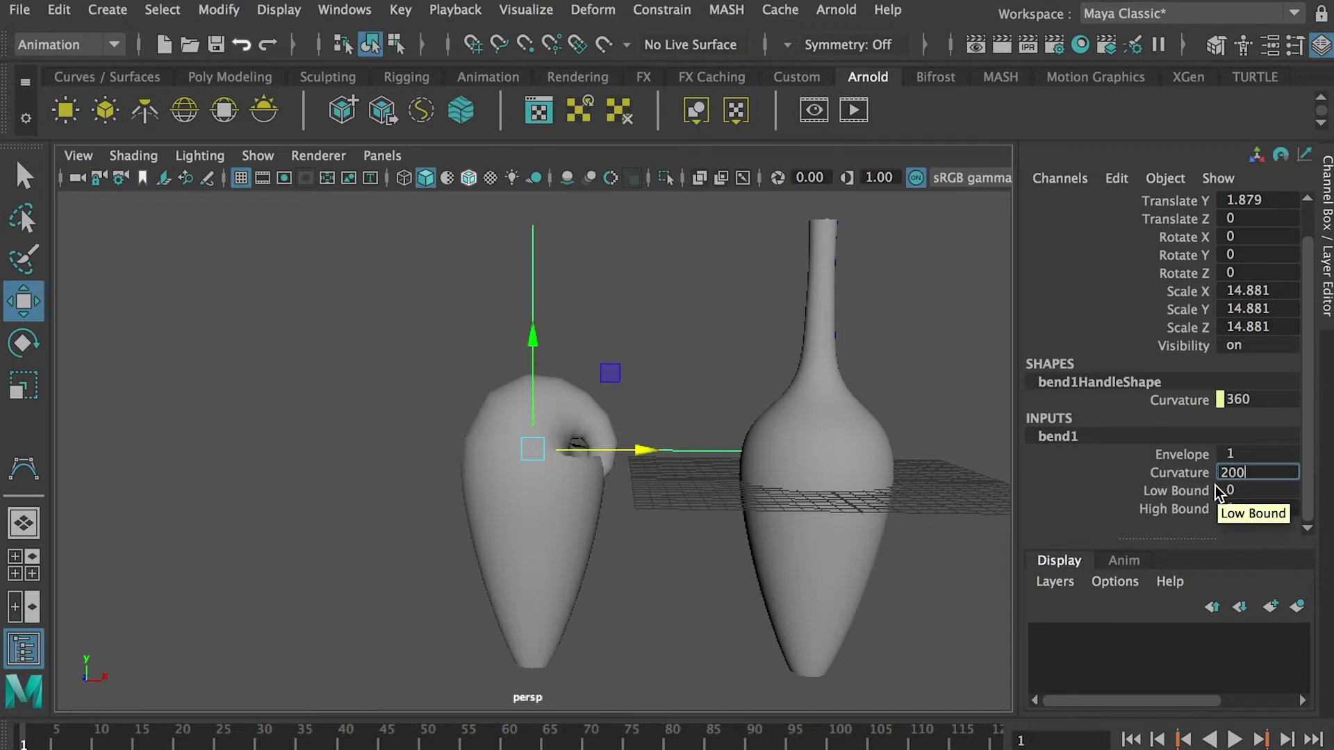
{"action": "type", "text": "0"}
{"action": "key", "text": "Return"}
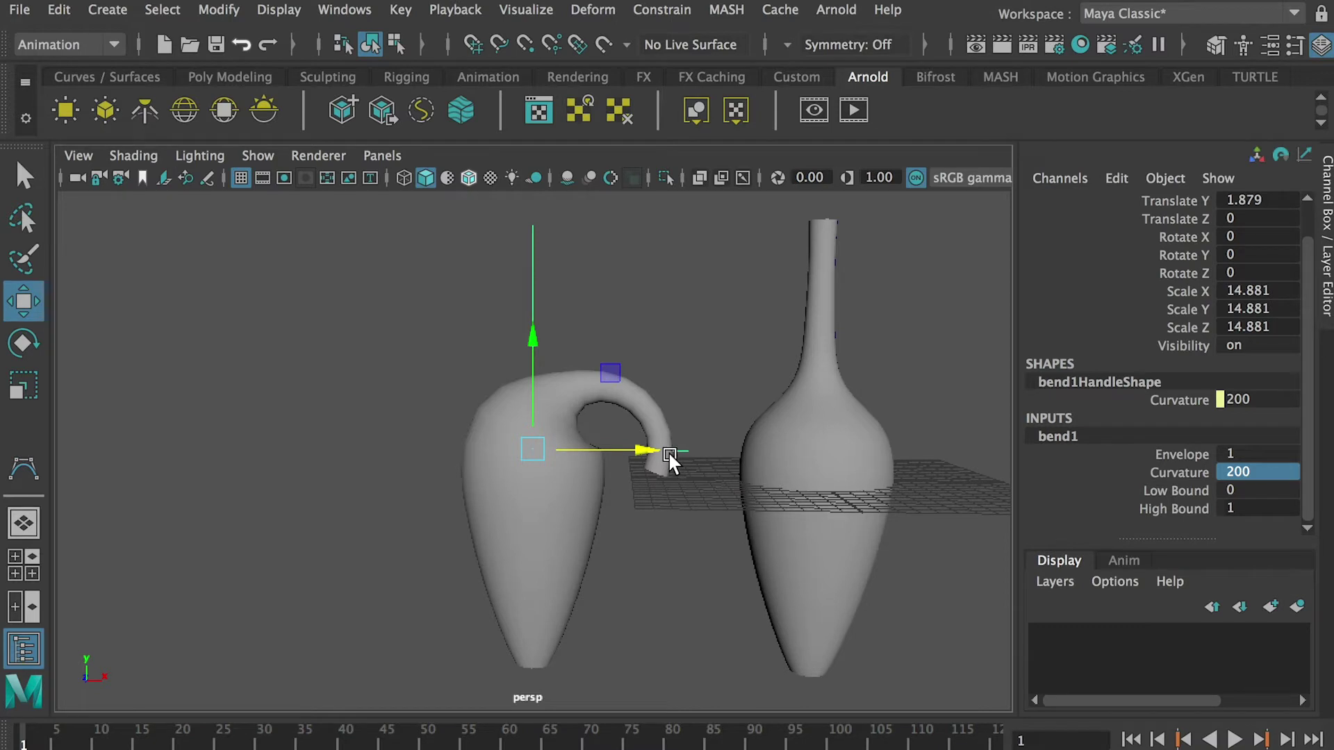
{"action": "left_click", "coordinate": [1242, 474]}
{"action": "type", "text": "90"}
{"action": "key", "text": "Return"}
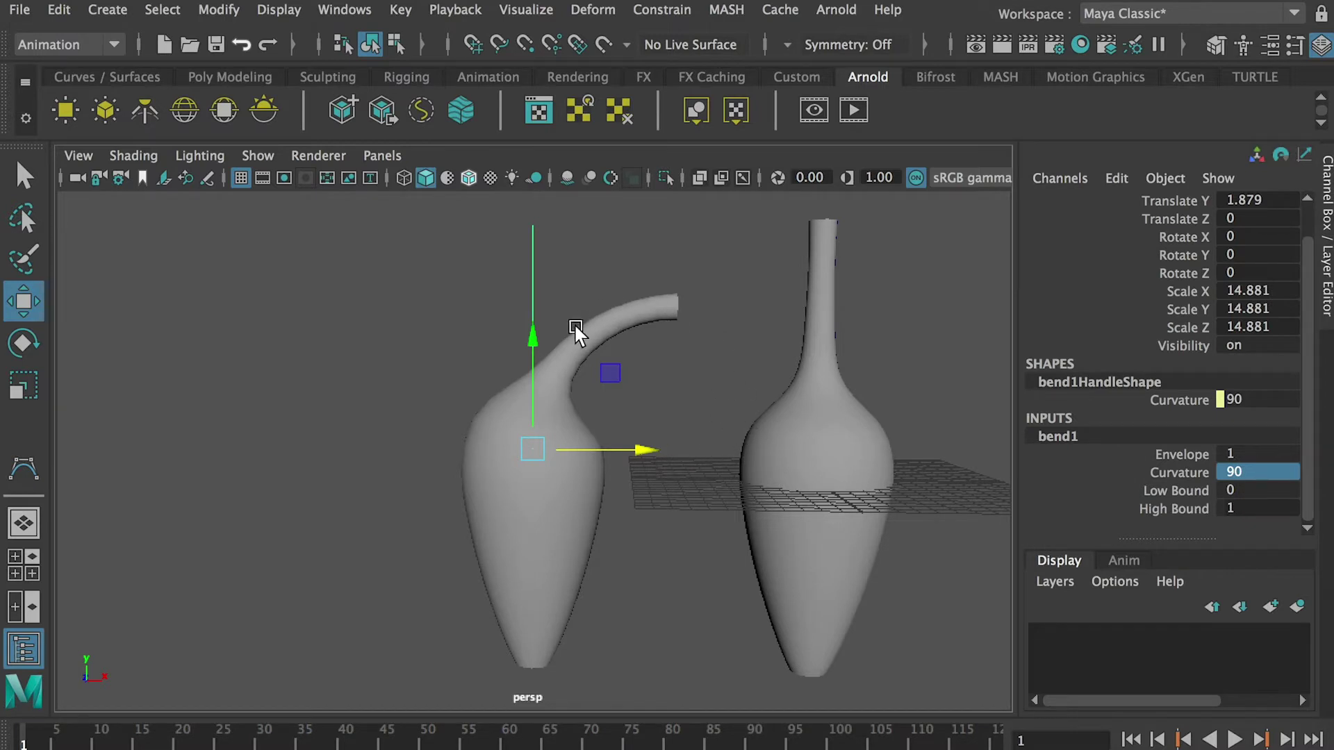
Step: Delete the bent polygon vase's history, then test moving the vase along X and undo the move
{"action": "left_click", "coordinate": [490, 462]}
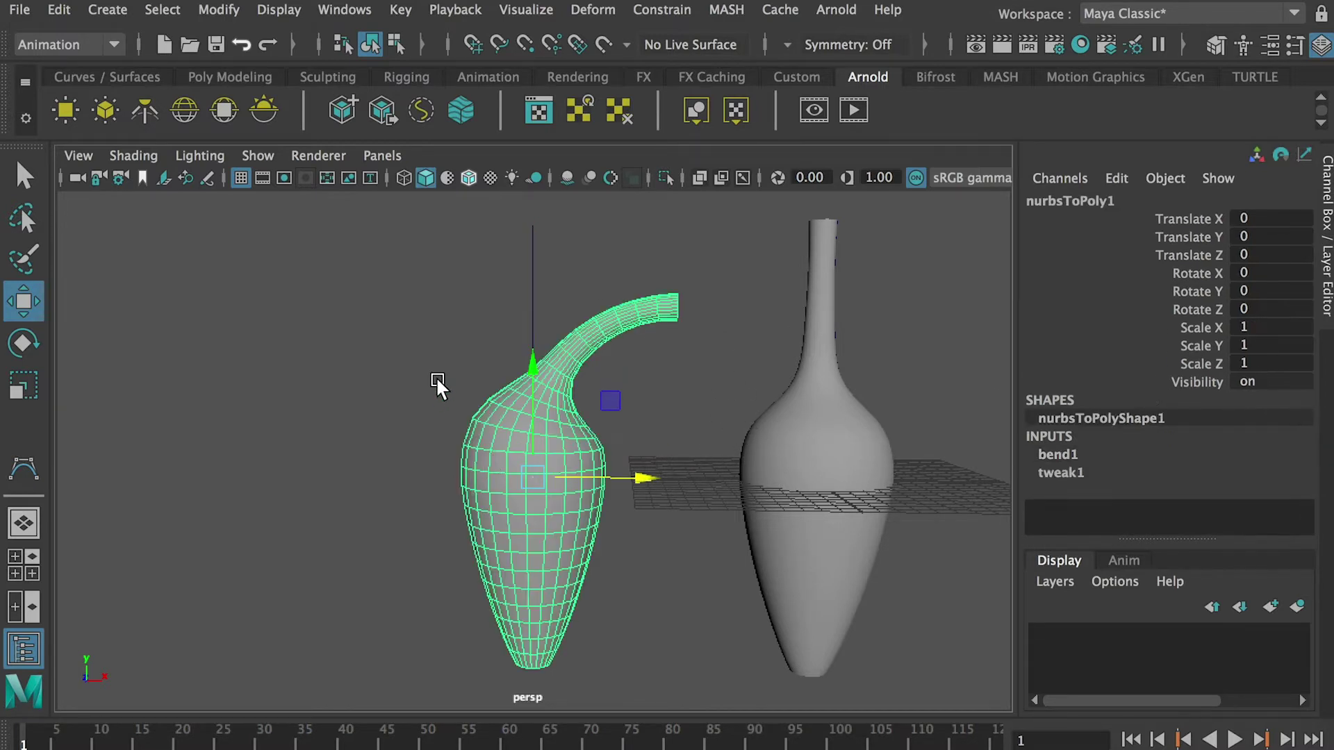
{"action": "left_click", "coordinate": [61, 10]}
{"action": "mouse_move", "coordinate": [194, 276]}
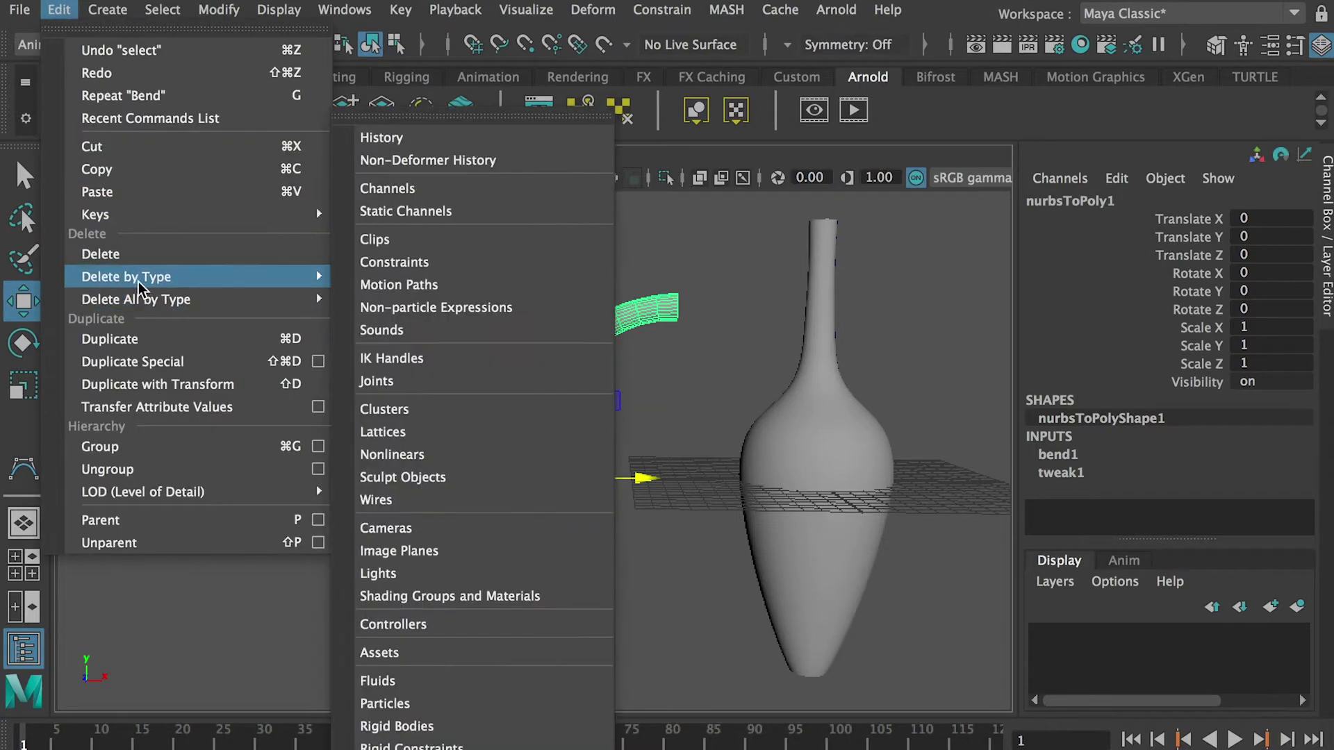
{"action": "left_click", "coordinate": [422, 297]}
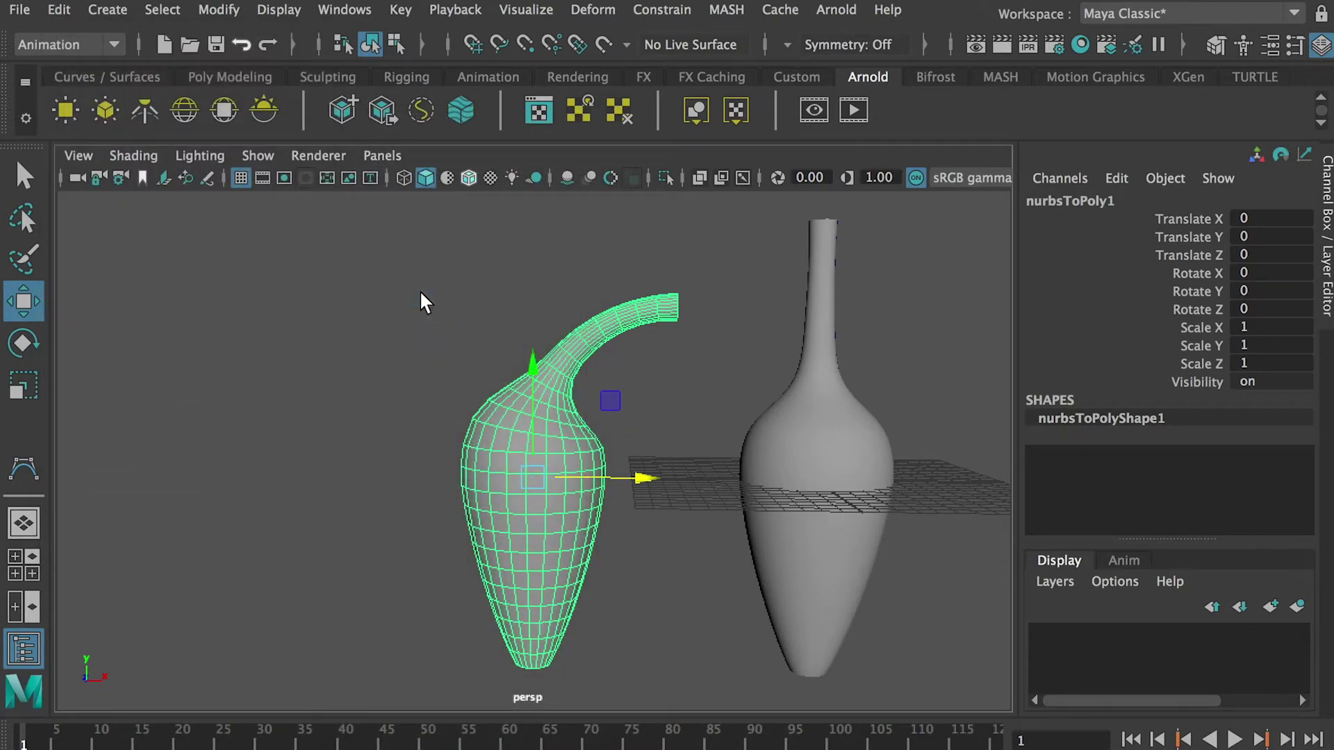
{"action": "left_click_drag", "start_coordinate": [635, 478], "coordinate": [369, 438]}
{"action": "key", "text": "ctrl+z"}
Step: Close the open base of the polygon vase by filling the hole from its border edges
{"action": "left_click_drag", "start_coordinate": [595, 388], "coordinate": [566, 260], "text": "alt"}
{"action": "scroll", "coordinate": [498, 521], "scroll_direction": "up", "scroll_amount": 5}
{"action": "right_click", "coordinate": [481, 478]}
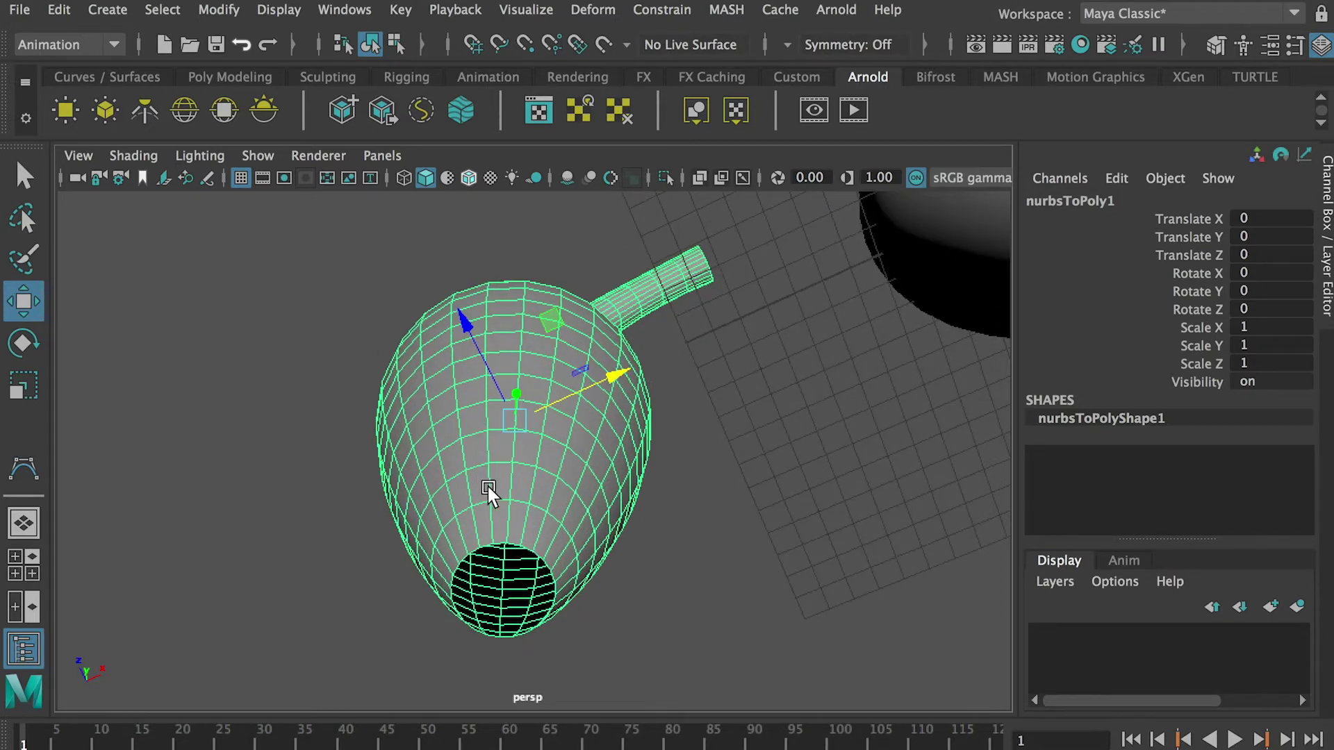
{"action": "right_click_drag", "start_coordinate": [492, 525], "coordinate": [535, 509]}
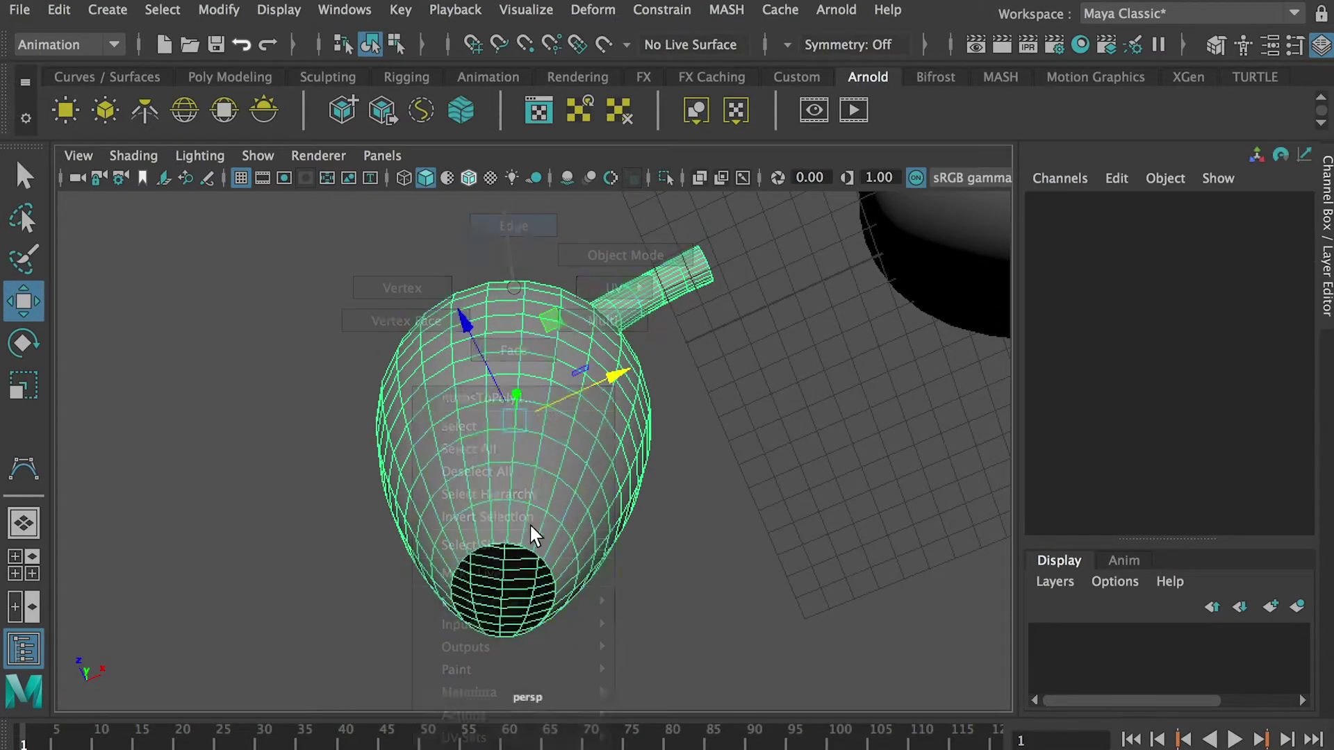
{"action": "left_click", "coordinate": [502, 545]}
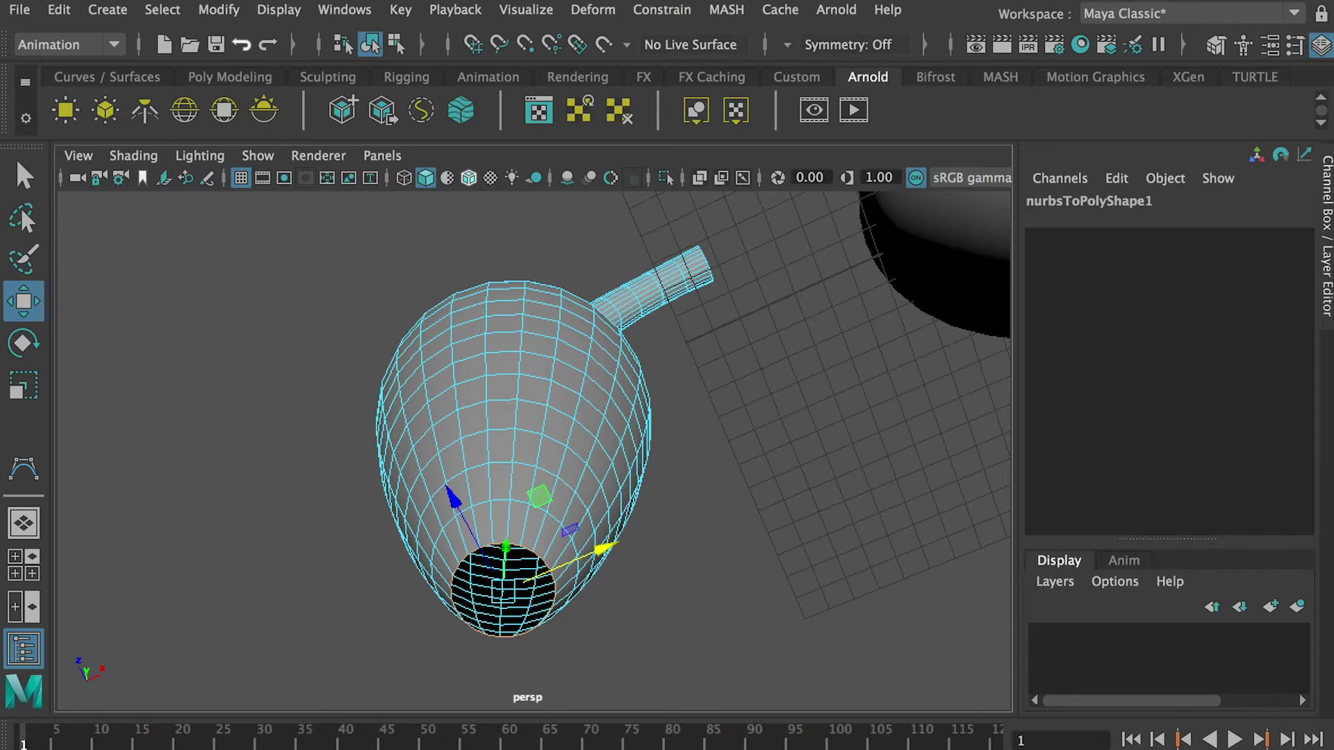
{"action": "left_click", "coordinate": [63, 52]}
{"action": "left_click", "coordinate": [57, 70]}
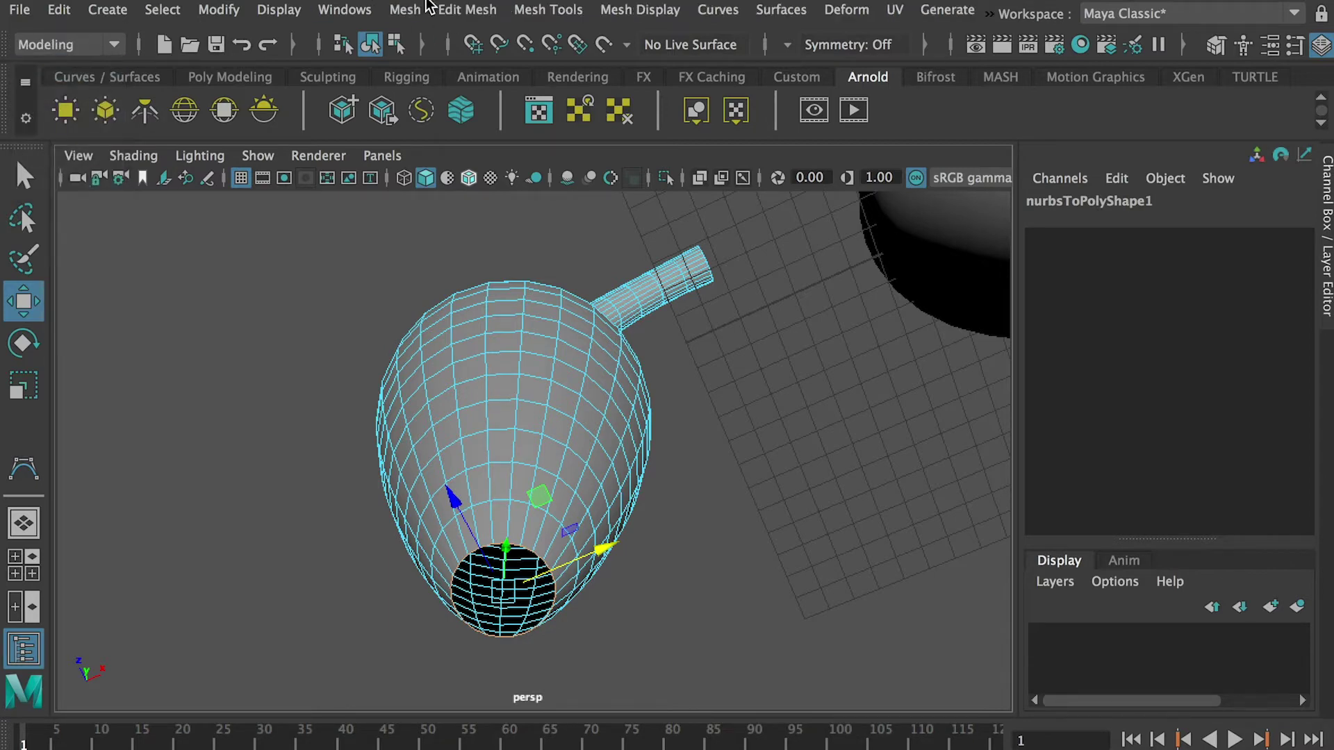
{"action": "left_click", "coordinate": [411, 10]}
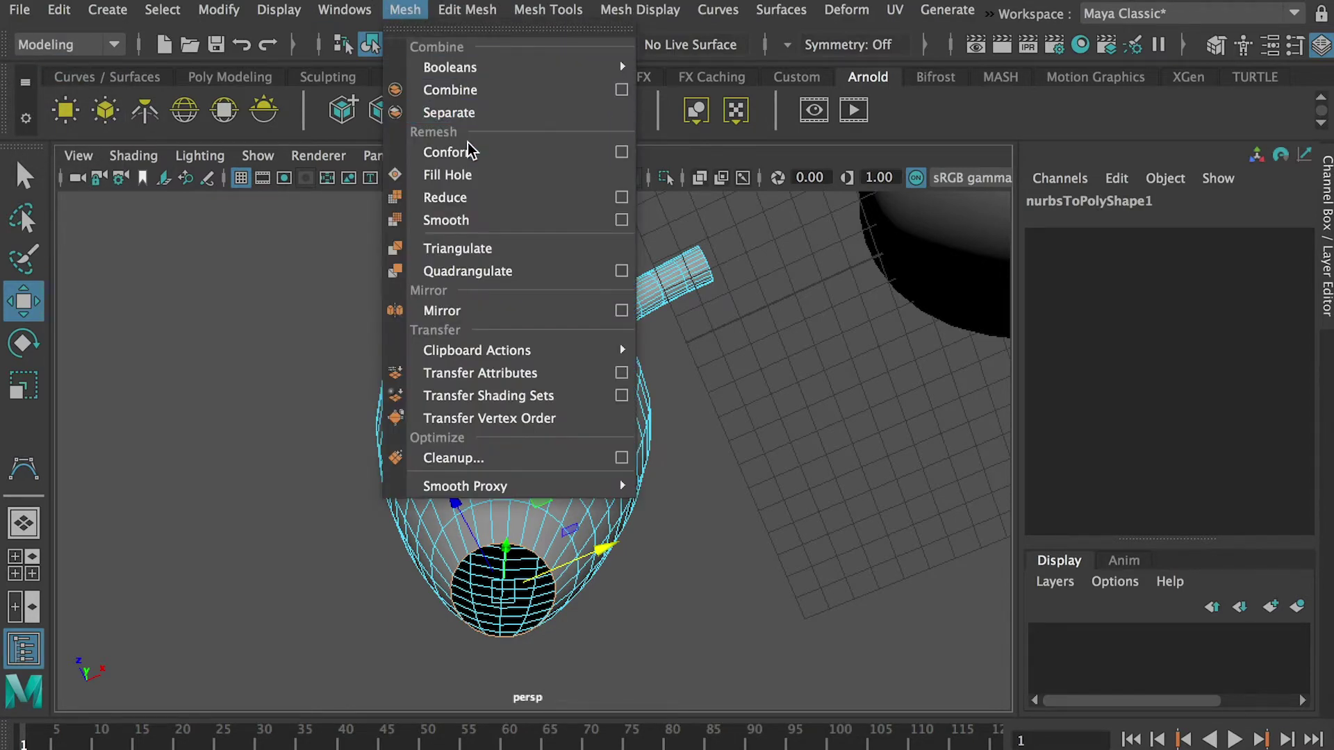
{"action": "left_click", "coordinate": [457, 177]}
Step: Extrude the cap face at the vase's base inward three times, giving the last extrusion an Offset of 0.3
{"action": "right_click_drag", "start_coordinate": [504, 511], "coordinate": [564, 584], "text": "alt"}
{"action": "middle_click_drag", "start_coordinate": [564, 583], "coordinate": [559, 410], "text": "alt"}
{"action": "right_click_drag", "start_coordinate": [464, 410], "coordinate": [477, 357]}
{"action": "left_click", "coordinate": [419, 402]}
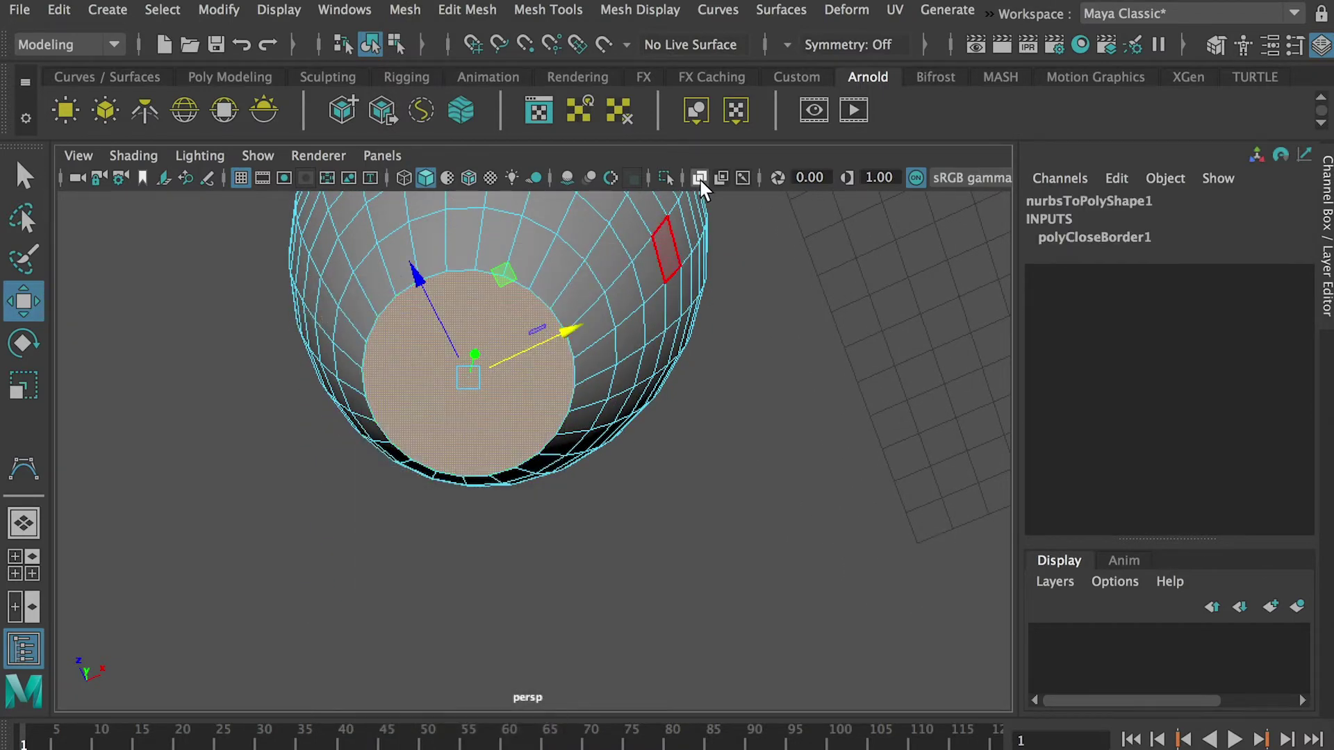
{"action": "left_click", "coordinate": [467, 10]}
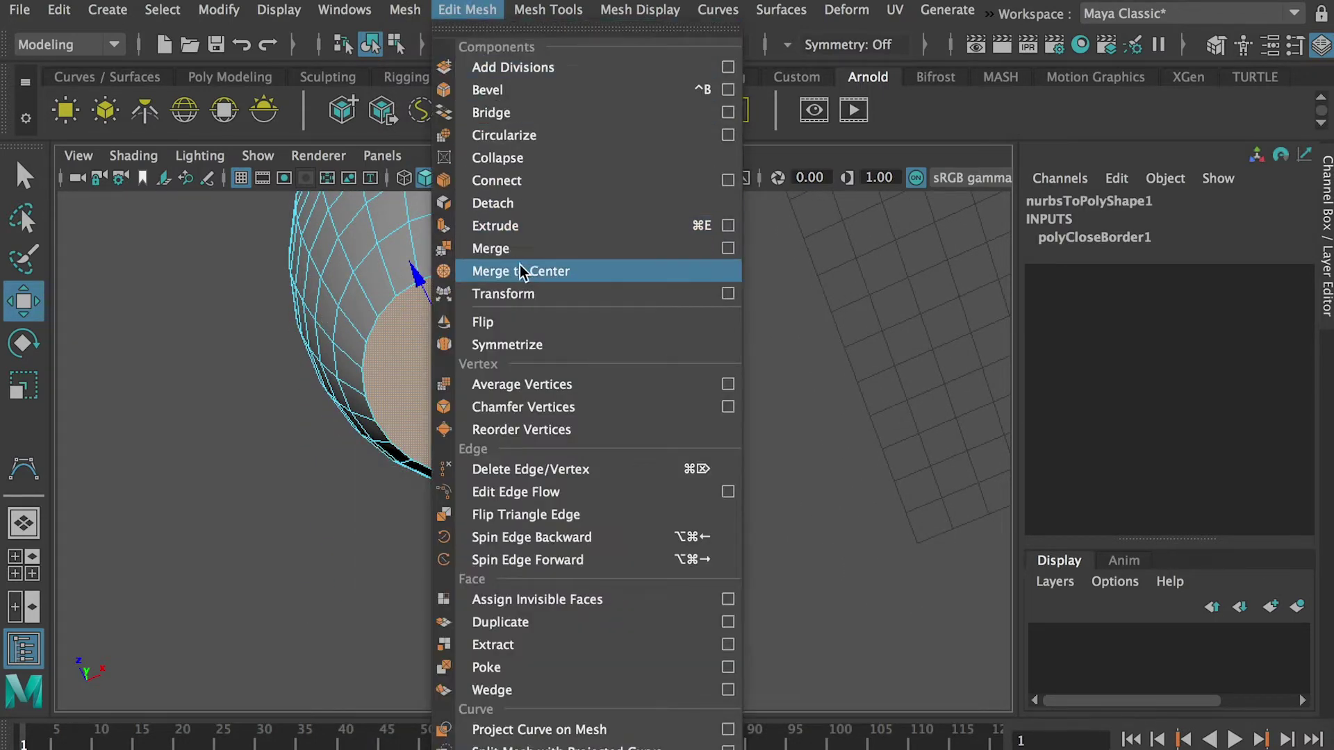
{"action": "left_click", "coordinate": [507, 226]}
{"action": "left_click_drag", "start_coordinate": [834, 378], "coordinate": [835, 378]}
{"action": "key", "text": "ctrl+e"}
{"action": "key", "text": "ctrl+e"}
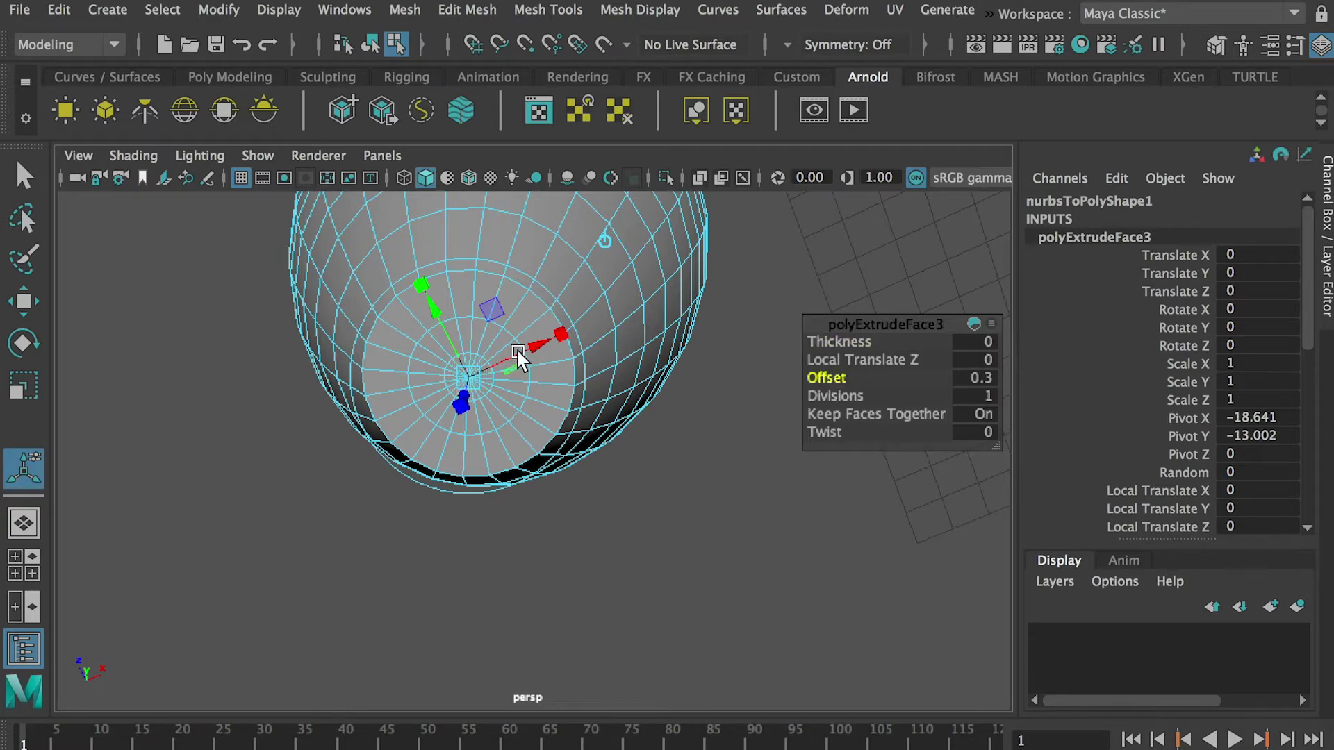
Step: Merge the innermost vertices at the centre of the base cap
{"action": "scroll", "coordinate": [512, 390], "scroll_direction": "up", "scroll_amount": 3}
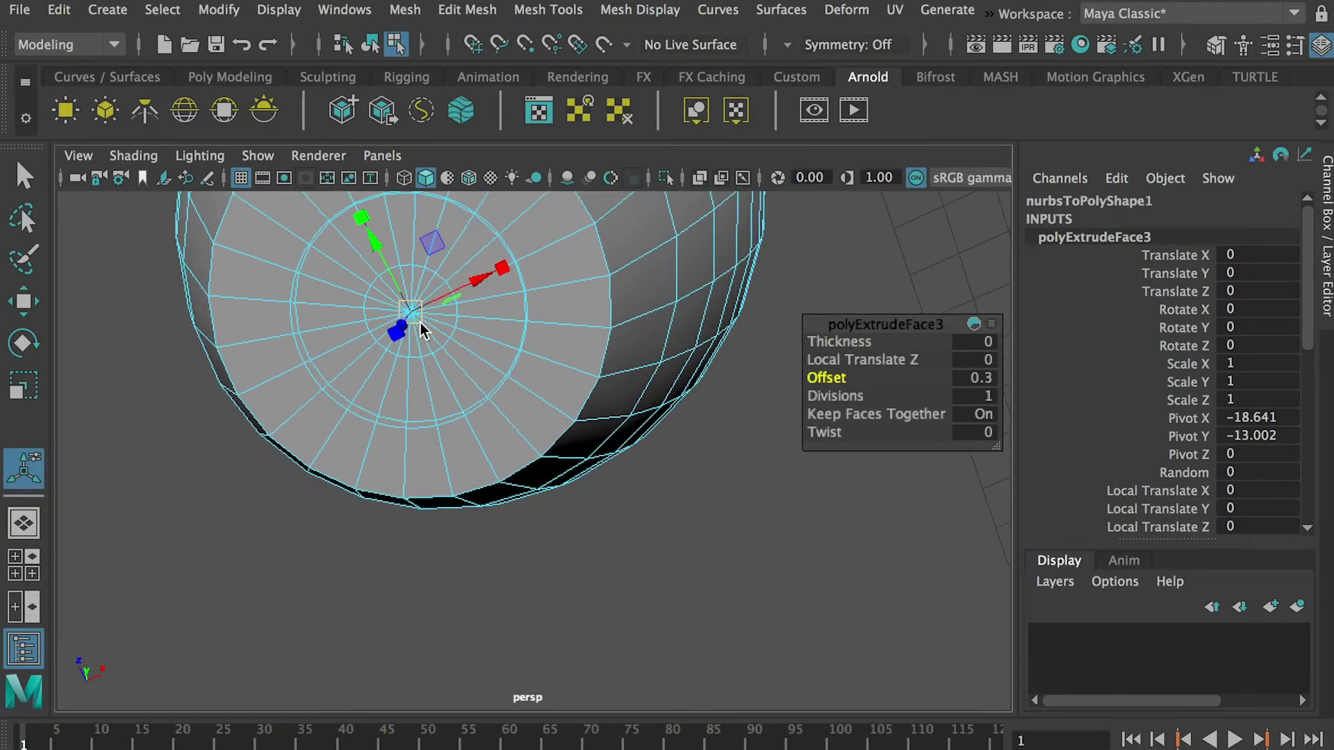
{"action": "right_click", "coordinate": [419, 323], "text": "shift"}
{"action": "left_click", "coordinate": [419, 317]}
{"action": "right_click_drag", "start_coordinate": [374, 289], "coordinate": [432, 338], "text": "alt"}
{"action": "middle_click_drag", "start_coordinate": [433, 338], "coordinate": [505, 385], "text": "alt"}
{"action": "key", "text": "f"}
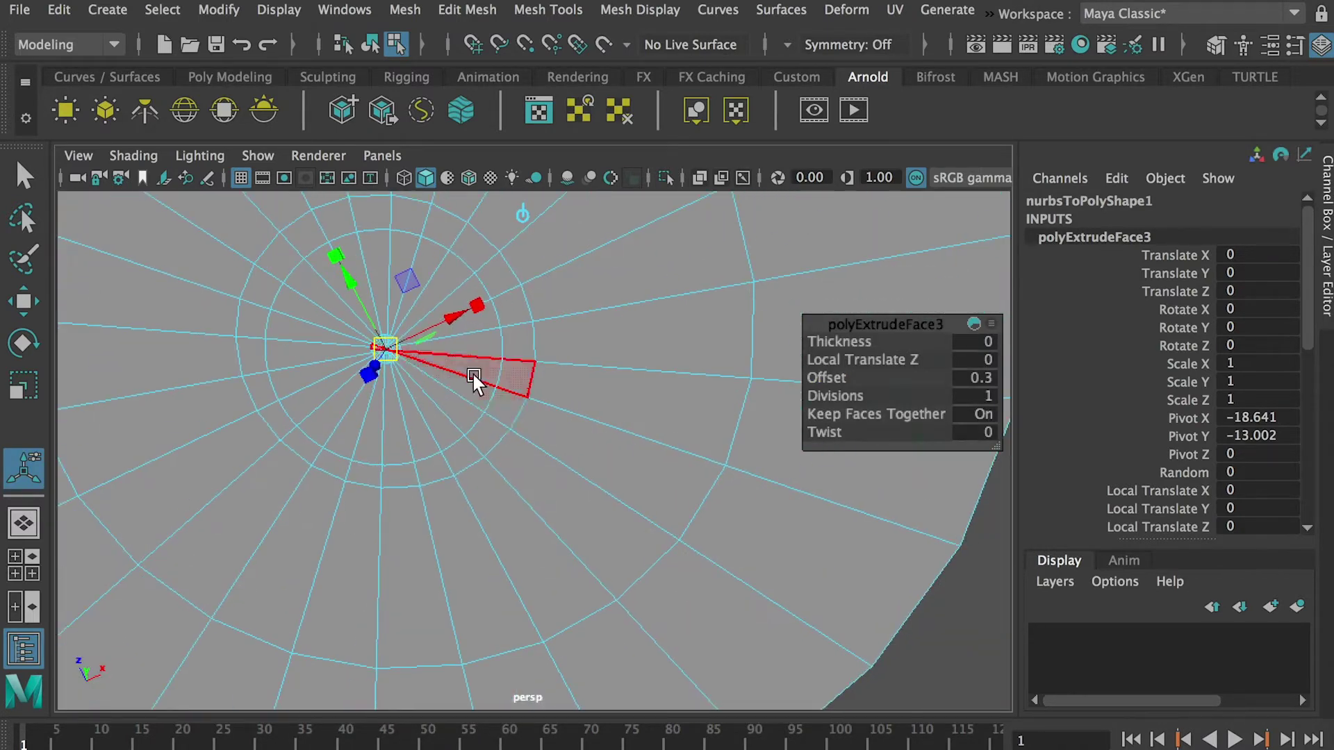
{"action": "mouse_move", "coordinate": [632, 452]}
{"action": "right_mouse_down", "text": "alt"}
{"action": "mouse_move", "coordinate": [604, 447]}
{"action": "mouse_move", "coordinate": [633, 451]}
{"action": "right_mouse_up", "text": "alt"}
{"action": "right_click_drag", "start_coordinate": [553, 423], "coordinate": [529, 399]}
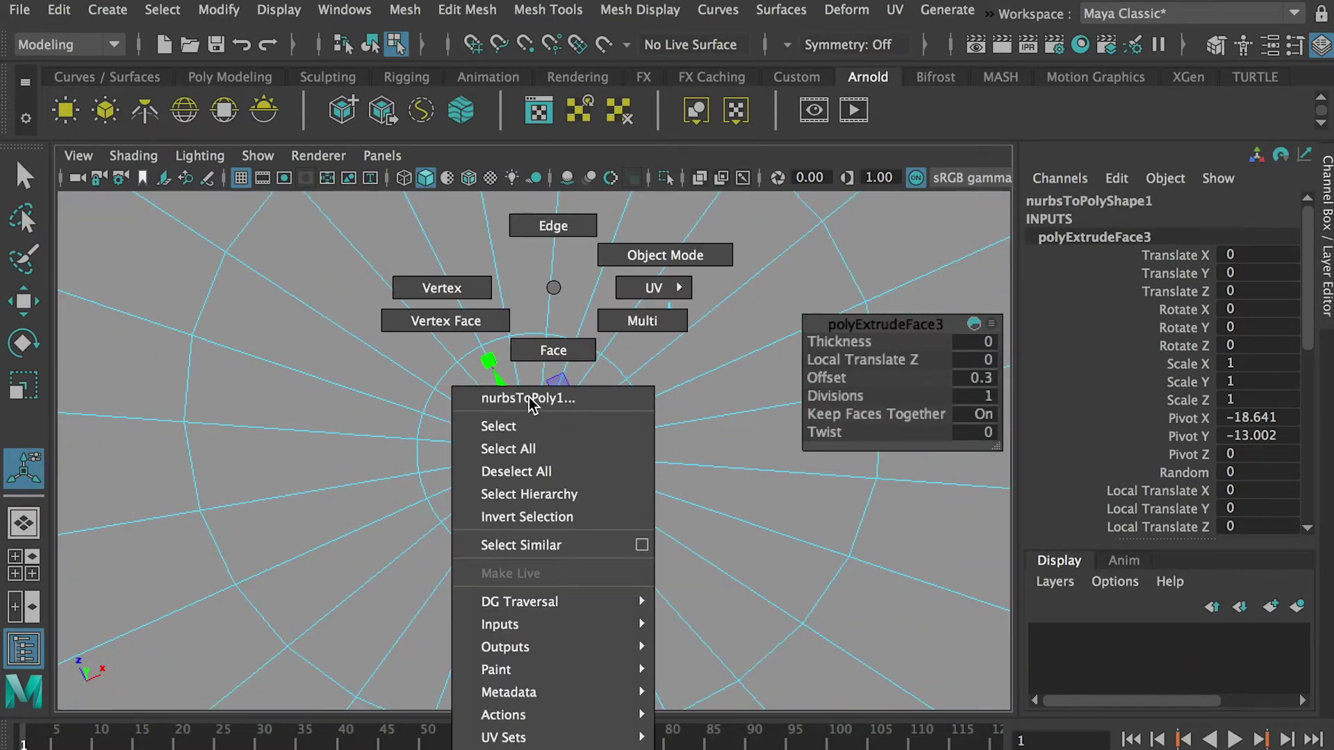
{"action": "left_click", "coordinate": [442, 288]}
{"action": "left_click_drag", "start_coordinate": [596, 499], "coordinate": [597, 501]}
{"action": "right_click_drag", "start_coordinate": [730, 472], "coordinate": [519, 420], "text": "alt"}
{"action": "left_click_drag", "start_coordinate": [519, 419], "coordinate": [512, 487], "text": "alt"}
{"action": "right_click_drag", "start_coordinate": [458, 333], "coordinate": [398, 285], "text": "alt"}
{"action": "left_click_drag", "start_coordinate": [397, 284], "coordinate": [512, 426], "text": "alt"}
{"action": "left_click_drag", "start_coordinate": [362, 201], "coordinate": [740, 505], "text": "ctrl"}
{"action": "left_click_drag", "start_coordinate": [607, 382], "coordinate": [634, 326], "text": "alt"}
{"action": "right_click_drag", "start_coordinate": [577, 445], "coordinate": [602, 555], "text": "alt"}
{"action": "middle_click_drag", "start_coordinate": [602, 514], "coordinate": [642, 320], "text": "alt"}
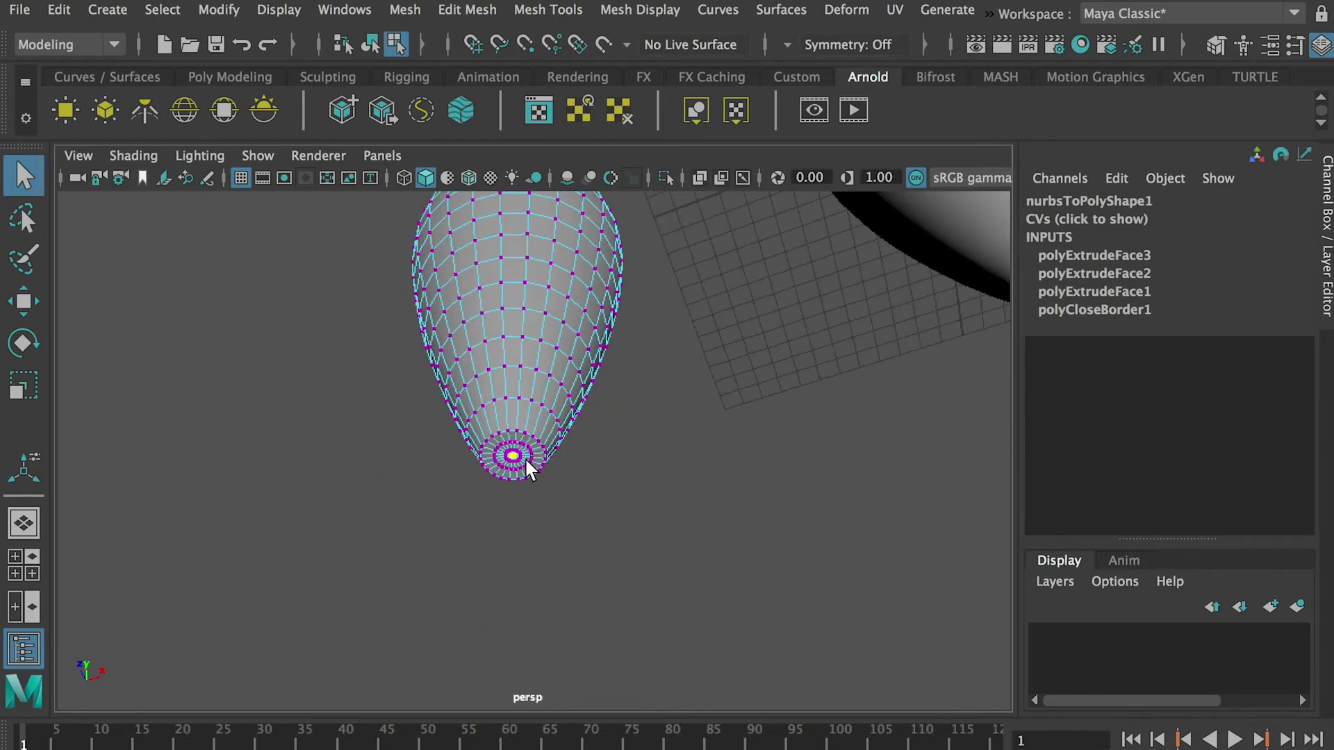
{"action": "right_click_drag", "start_coordinate": [525, 459], "coordinate": [627, 375], "text": "shift"}
{"action": "left_click", "coordinate": [661, 438]}
Step: Extrude all faces of the polygon vase with a Thickness of 0.2 to give it solid walls
{"action": "right_click_drag", "start_coordinate": [326, 445], "coordinate": [920, 587], "text": "alt"}
{"action": "left_click_drag", "start_coordinate": [790, 549], "coordinate": [853, 535], "text": "alt"}
{"action": "right_click_drag", "start_coordinate": [853, 535], "coordinate": [389, 355], "text": "alt"}
{"action": "left_click_drag", "start_coordinate": [389, 354], "coordinate": [381, 424], "text": "alt"}
{"action": "middle_click_drag", "start_coordinate": [549, 309], "coordinate": [473, 542], "text": "alt"}
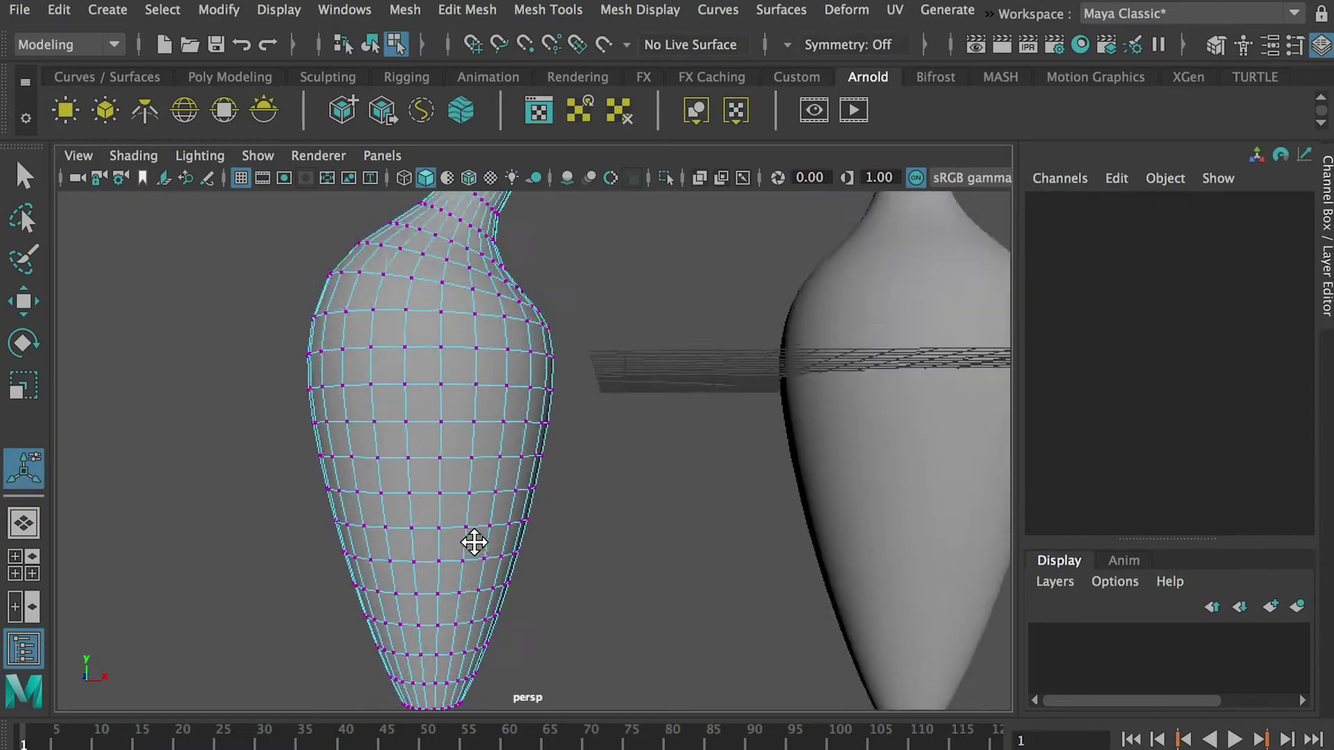
{"action": "right_click_drag", "start_coordinate": [625, 361], "coordinate": [468, 292], "text": "alt"}
{"action": "left_click_drag", "start_coordinate": [467, 292], "coordinate": [314, 348], "text": "alt"}
{"action": "right_click_drag", "start_coordinate": [314, 348], "coordinate": [482, 347], "text": "alt"}
{"action": "right_click_drag", "start_coordinate": [481, 287], "coordinate": [503, 355]}
{"action": "middle_click_drag", "start_coordinate": [494, 286], "coordinate": [473, 375], "text": "alt"}
{"action": "right_click_drag", "start_coordinate": [473, 375], "coordinate": [475, 418], "text": "alt"}
{"action": "double_click", "coordinate": [478, 412]}
{"action": "left_click_drag", "start_coordinate": [421, 407], "coordinate": [459, 400], "text": "alt"}
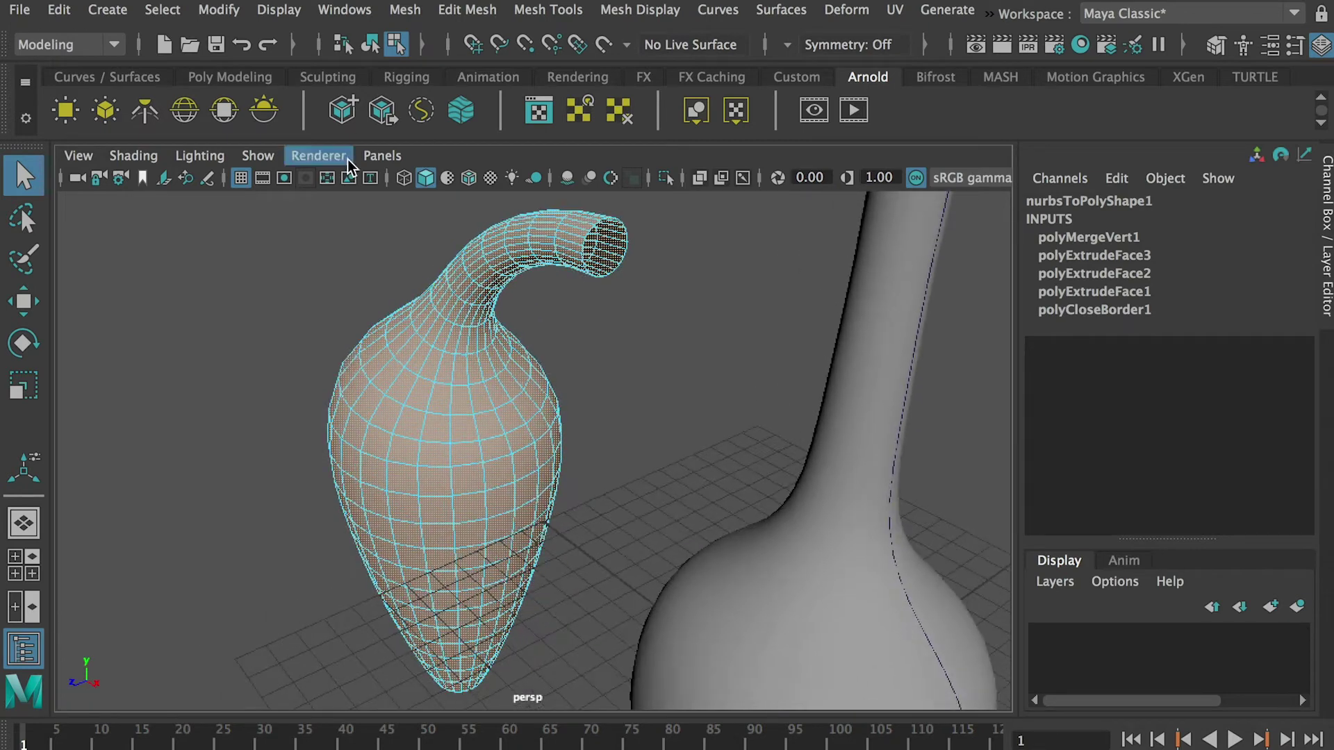
{"action": "middle_click_drag", "start_coordinate": [352, 233], "coordinate": [314, 280], "text": "alt"}
{"action": "left_click", "coordinate": [464, 10]}
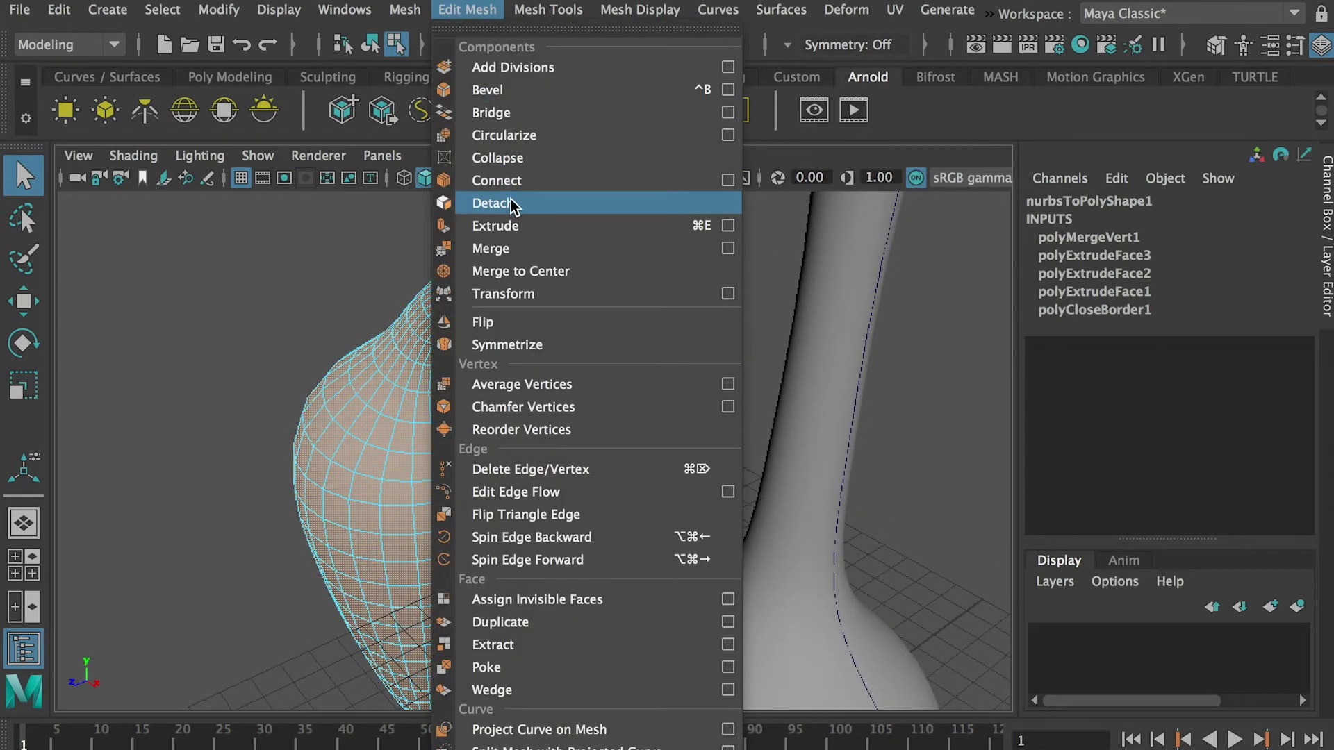
{"action": "left_click", "coordinate": [512, 223]}
{"action": "left_click_drag", "start_coordinate": [833, 341], "coordinate": [837, 340]}
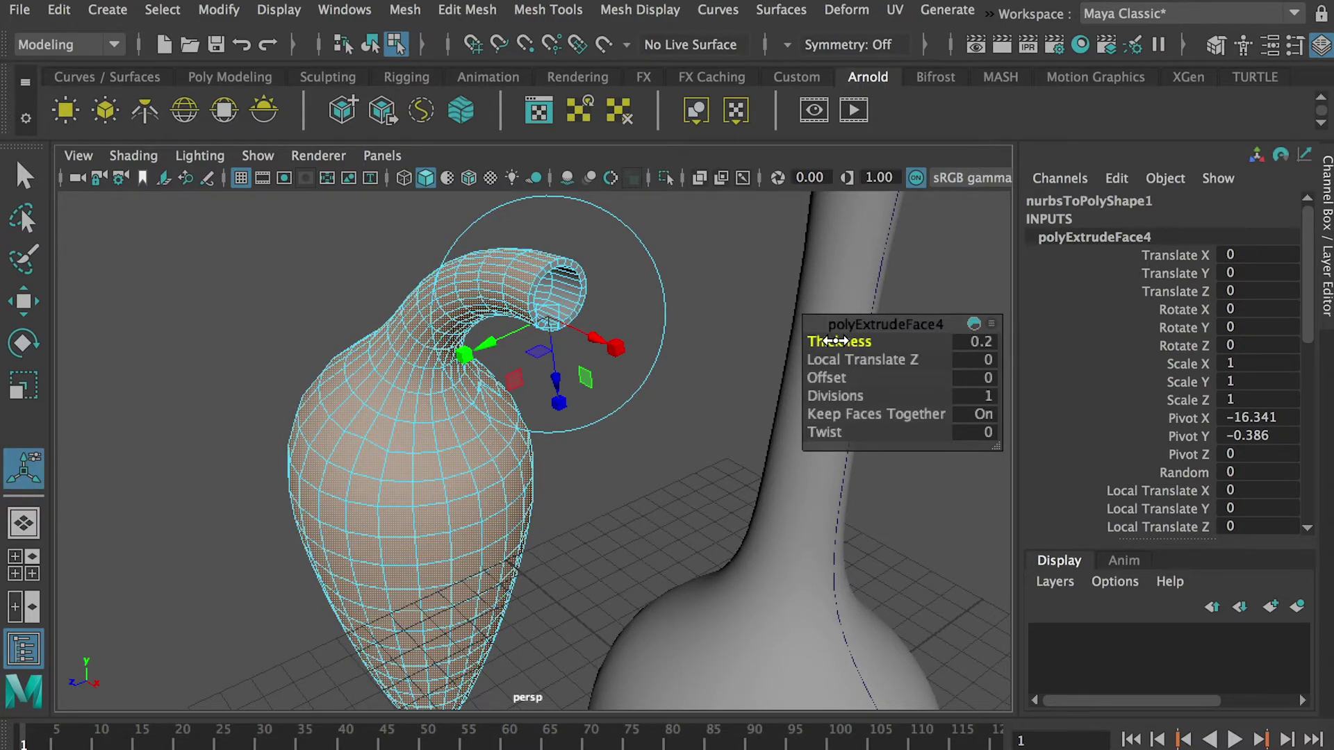
{"action": "left_click", "coordinate": [685, 265]}
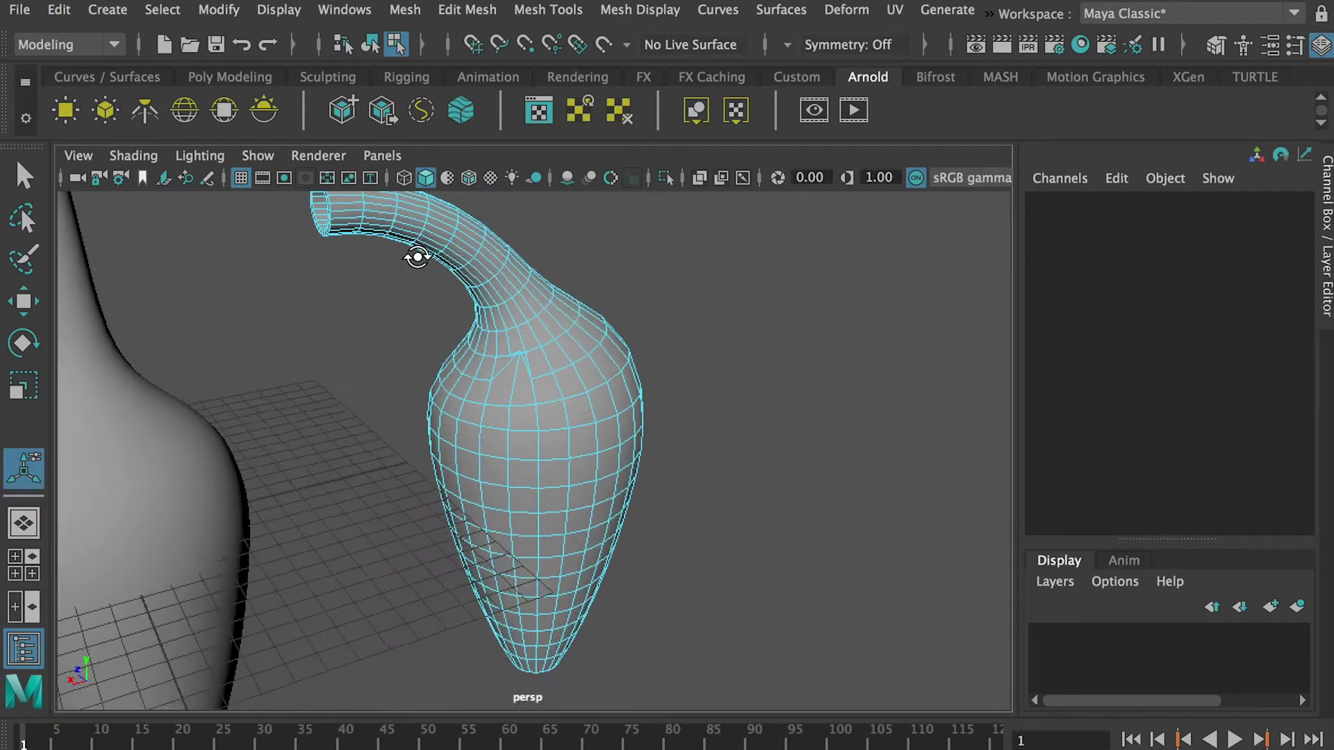
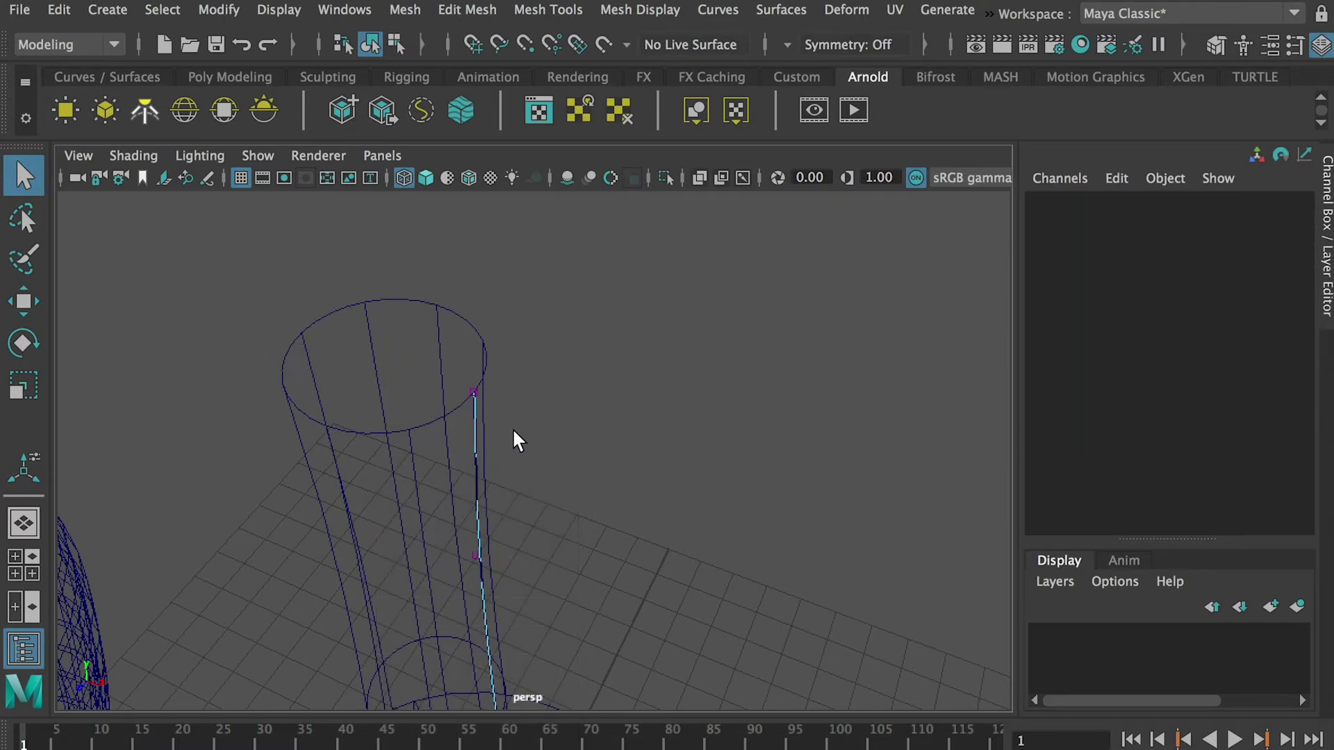
Step: In shaded display, raise the top CVs of the NURBS vase's profile curve along Y to lengthen the neck
{"action": "right_click_drag", "start_coordinate": [595, 451], "coordinate": [507, 378], "text": "alt"}
{"action": "left_click_drag", "start_coordinate": [508, 378], "coordinate": [515, 335], "text": "alt"}
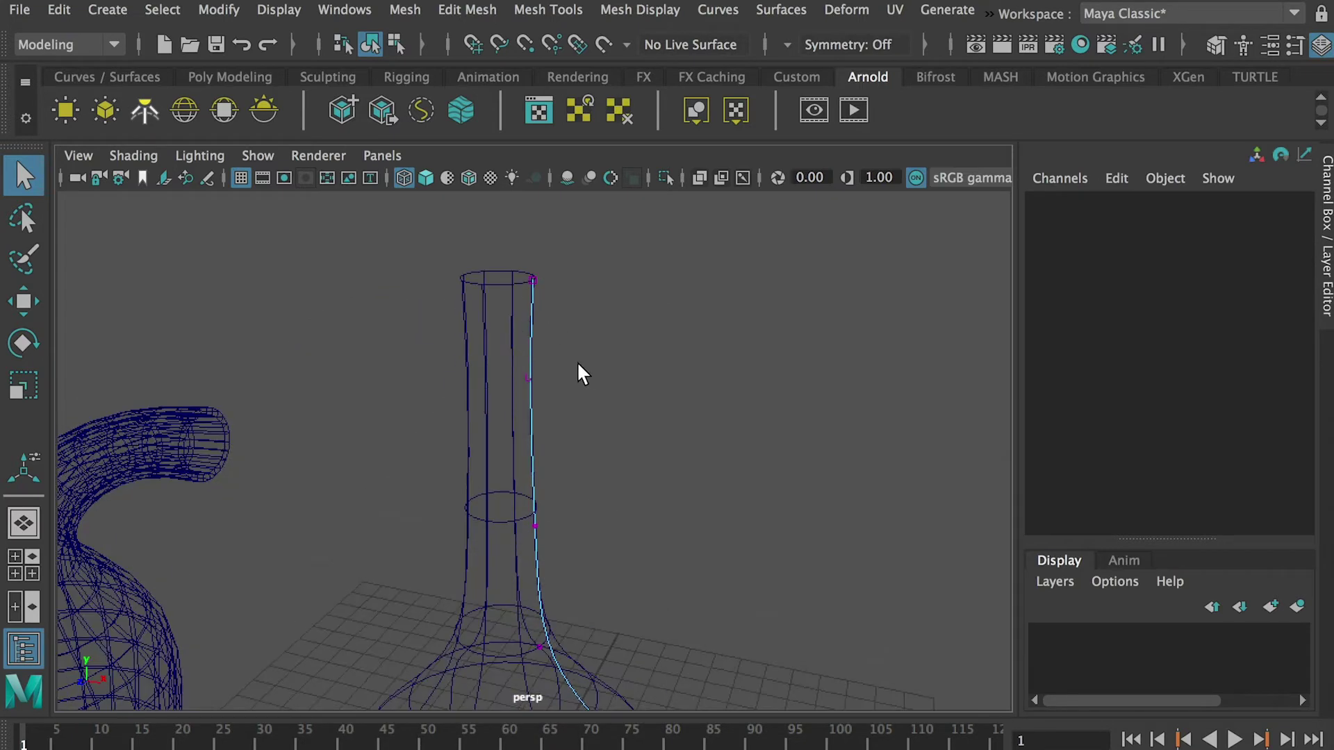
{"action": "key", "text": "6"}
{"action": "right_click_drag", "start_coordinate": [580, 367], "coordinate": [583, 357], "text": "alt"}
{"action": "middle_click_drag", "start_coordinate": [583, 357], "coordinate": [556, 419], "text": "alt"}
{"action": "mouse_move", "coordinate": [556, 419]}
{"action": "right_mouse_down", "text": "alt"}
{"action": "mouse_move", "coordinate": [581, 452]}
{"action": "mouse_move", "coordinate": [658, 465]}
{"action": "mouse_move", "coordinate": [508, 392]}
{"action": "right_mouse_up", "text": "alt"}
{"action": "mouse_move", "coordinate": [508, 392]}
{"action": "middle_mouse_down", "text": "alt"}
{"action": "mouse_move", "coordinate": [526, 390]}
{"action": "mouse_move", "coordinate": [512, 349]}
{"action": "middle_mouse_up", "text": "alt"}
{"action": "left_click_drag", "start_coordinate": [551, 336], "coordinate": [497, 372]}
{"action": "right_click_drag", "start_coordinate": [727, 406], "coordinate": [491, 336], "text": "alt"}
{"action": "key", "text": "w"}
{"action": "left_click_drag", "start_coordinate": [522, 339], "coordinate": [518, 245]}
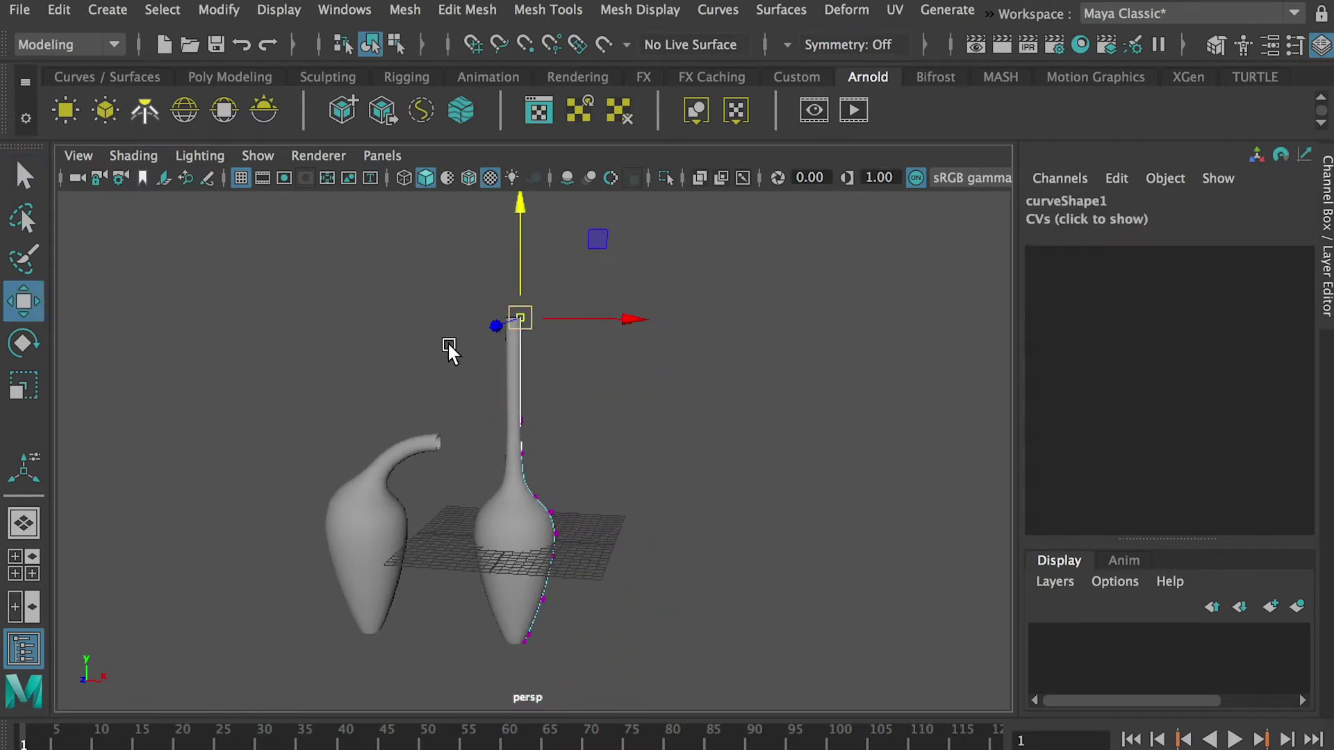
Step: Raise the lower neck CVs of the NURBS vase's profile curve to spread them along the neck
{"action": "right_click_drag", "start_coordinate": [494, 310], "coordinate": [624, 521], "text": "alt"}
{"action": "left_click_drag", "start_coordinate": [546, 362], "coordinate": [487, 397]}
{"action": "right_click_drag", "start_coordinate": [672, 409], "coordinate": [528, 326], "text": "alt"}
{"action": "left_click_drag", "start_coordinate": [511, 294], "coordinate": [505, 234]}
{"action": "left_click_drag", "start_coordinate": [484, 470], "coordinate": [484, 471]}
{"action": "left_click_drag", "start_coordinate": [513, 325], "coordinate": [513, 285]}
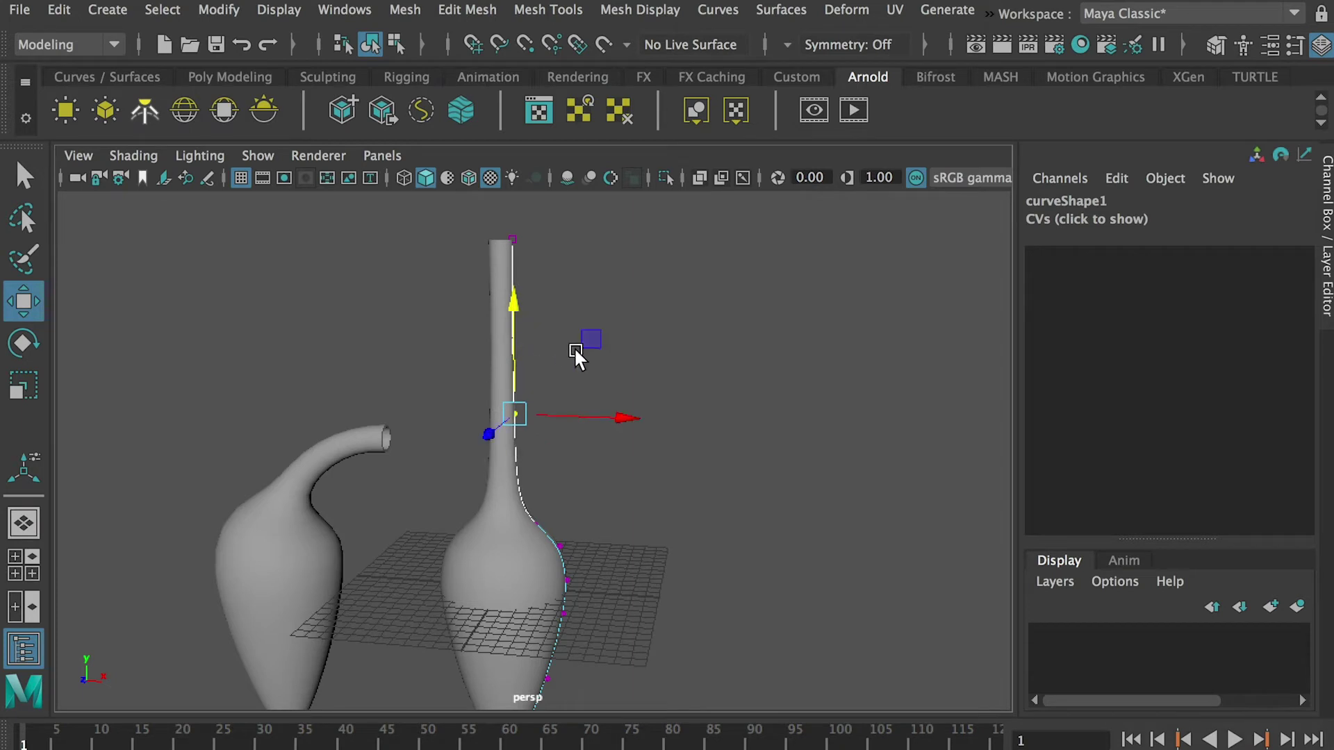
Step: Raise the top CV of the profile curve further along Y and return the curve to object mode
{"action": "left_click_drag", "start_coordinate": [557, 348], "coordinate": [553, 244], "text": "alt"}
{"action": "left_click_drag", "start_coordinate": [449, 394], "coordinate": [449, 395]}
{"action": "left_click_drag", "start_coordinate": [498, 262], "coordinate": [506, 182]}
{"action": "left_click_drag", "start_coordinate": [592, 273], "coordinate": [533, 411], "text": "alt"}
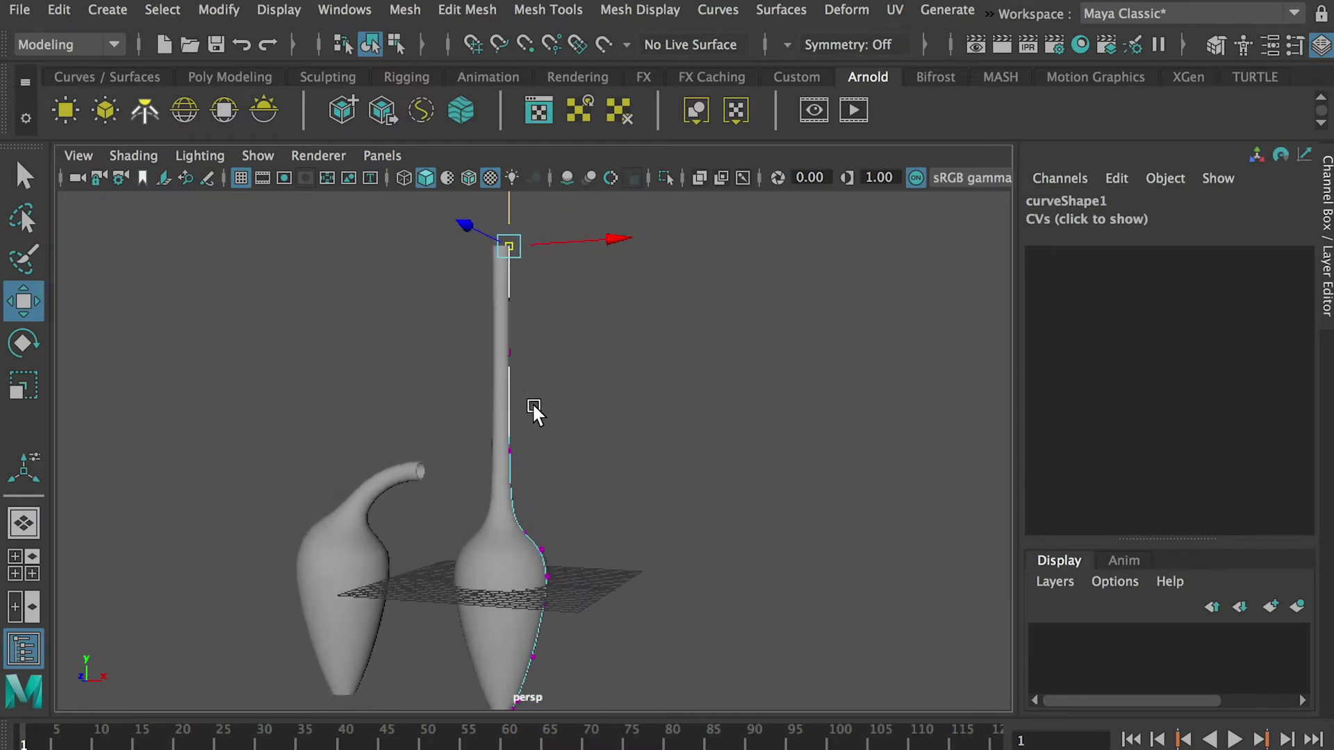
{"action": "right_click", "coordinate": [493, 333]}
{"action": "left_click", "coordinate": [566, 305]}
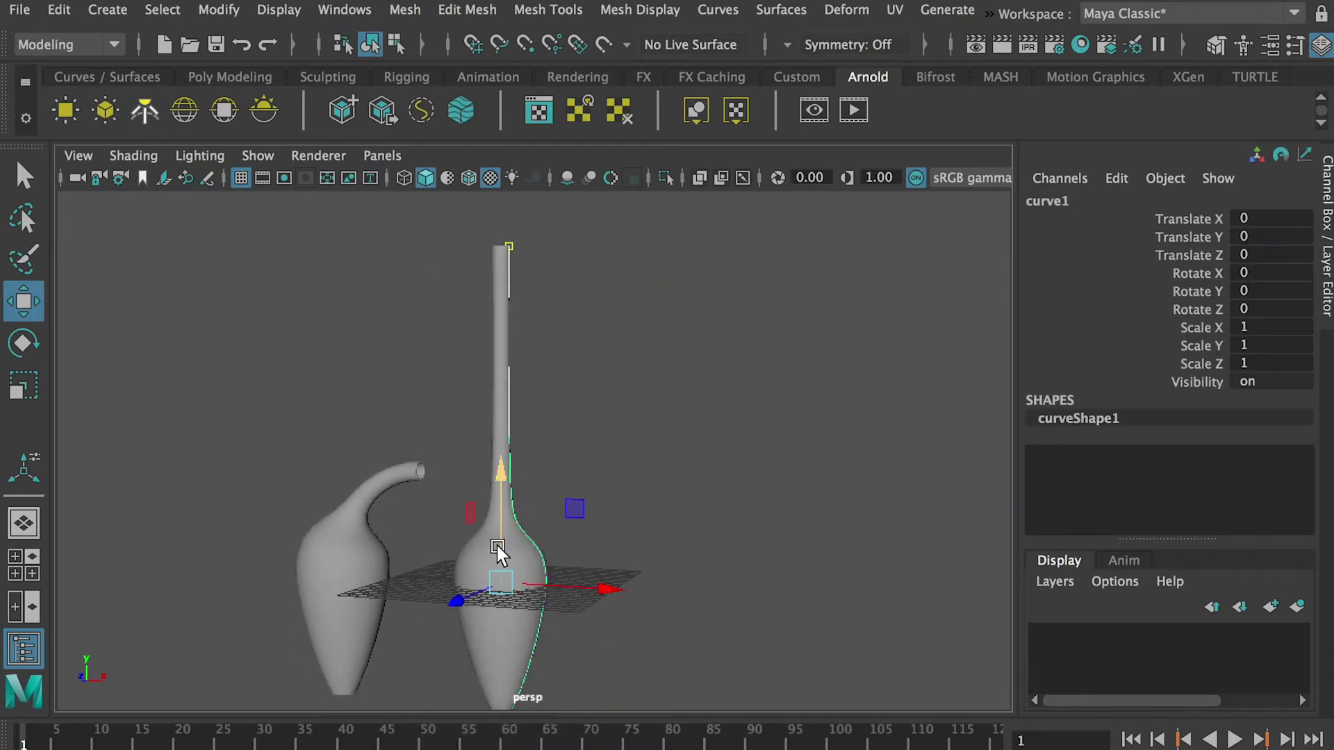
Step: Convert the long-necked NURBS vase to polygons and move the polygon copy along X to 23.819
{"action": "left_click", "coordinate": [479, 560]}
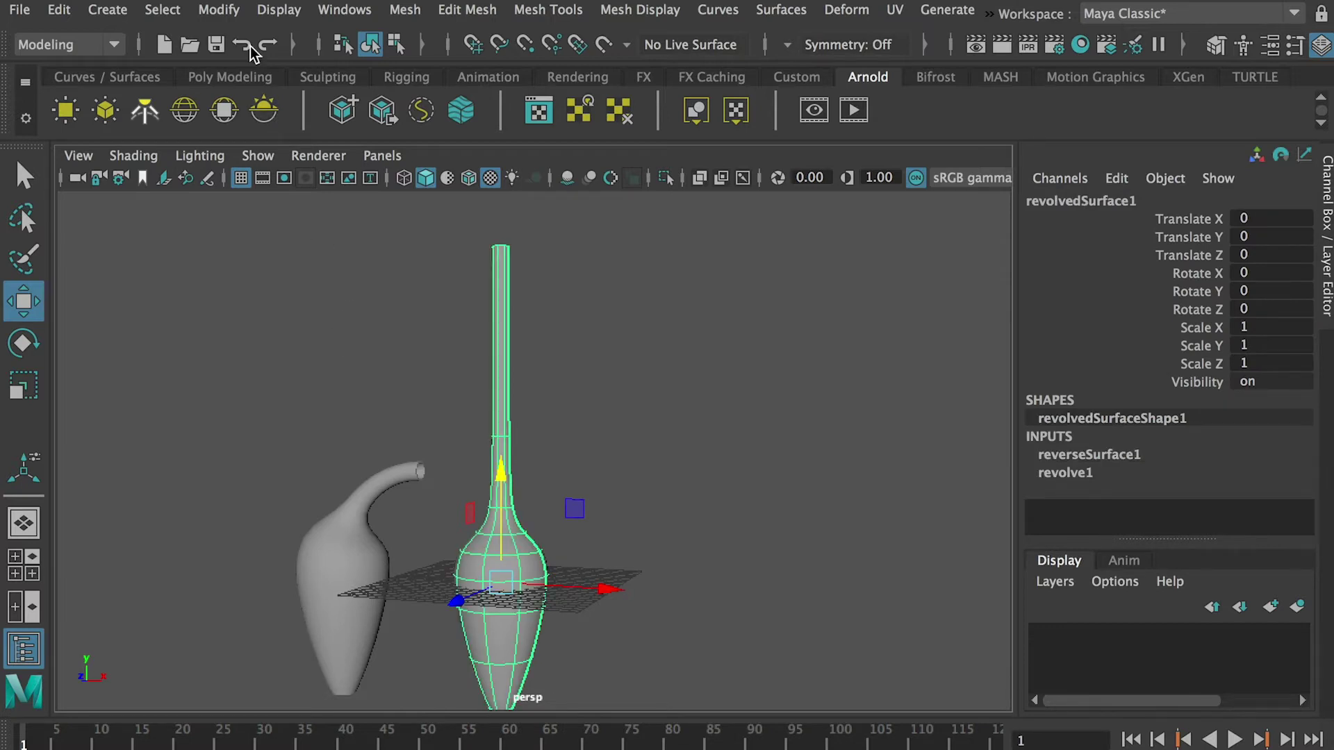
{"action": "left_click", "coordinate": [221, 10]}
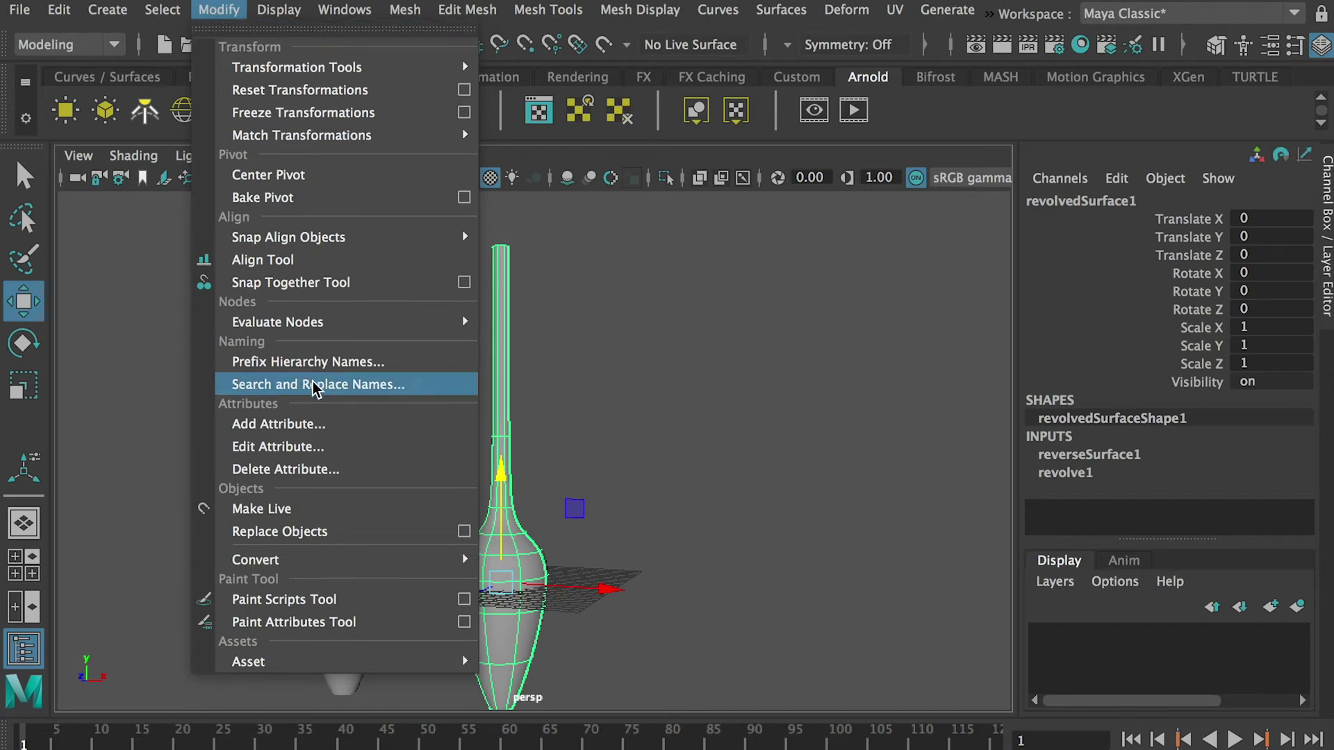
{"action": "mouse_move", "coordinate": [292, 560]}
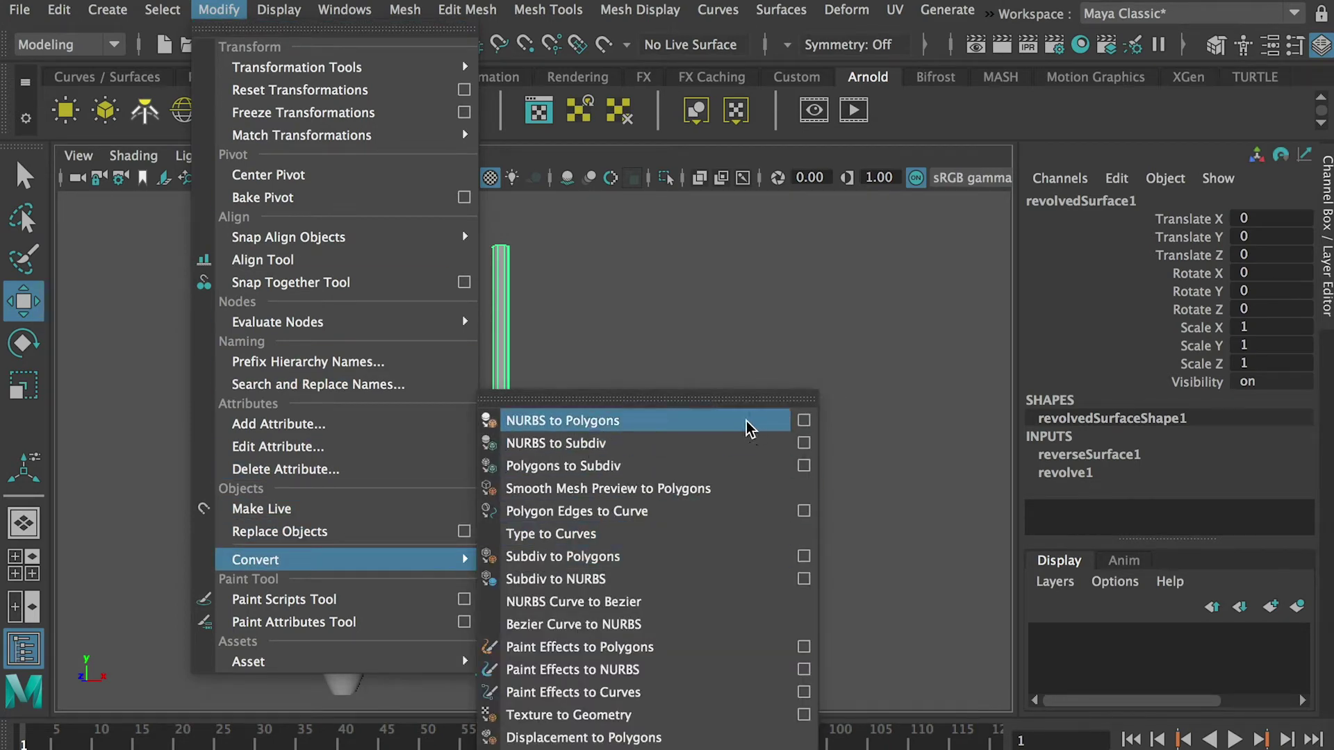
{"action": "left_click", "coordinate": [789, 425]}
{"action": "left_click_drag", "start_coordinate": [607, 584], "coordinate": [872, 577]}
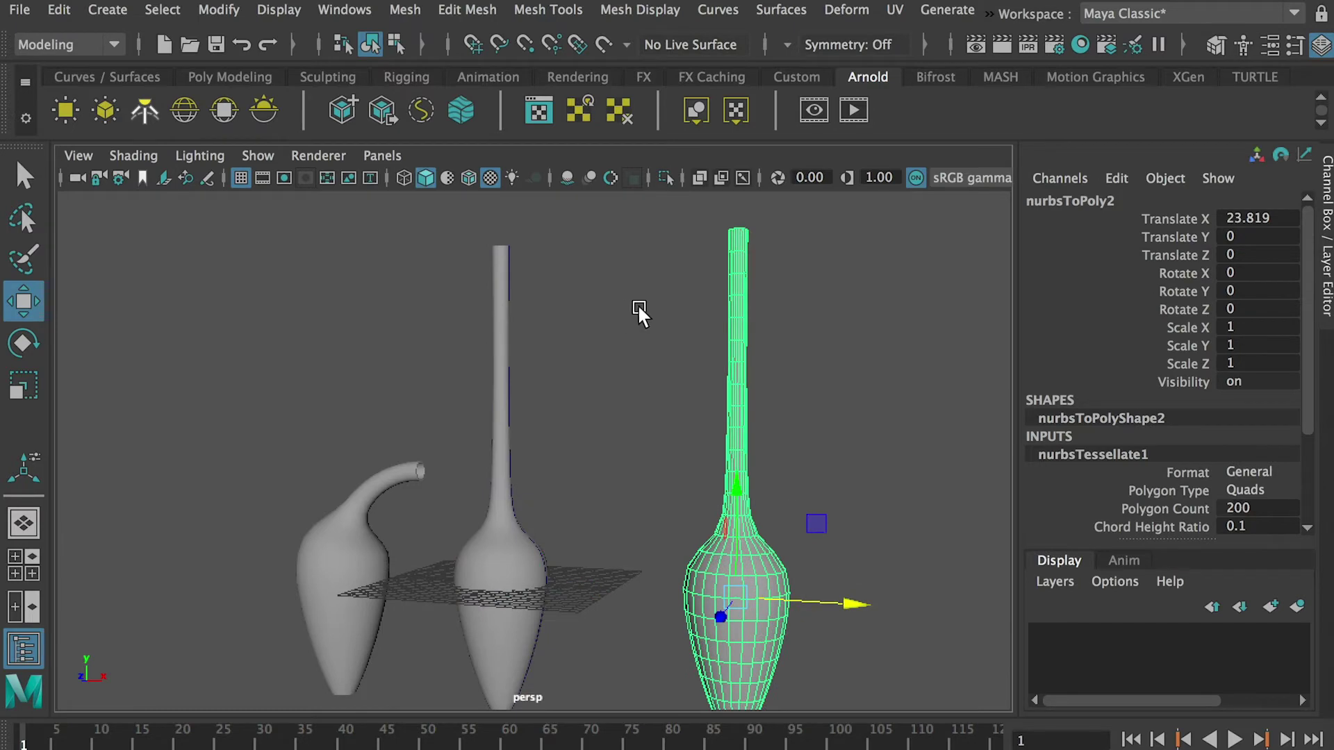
Step: Freeze the transformations of the long-necked polygon vase and delete its history
{"action": "left_click", "coordinate": [203, 8]}
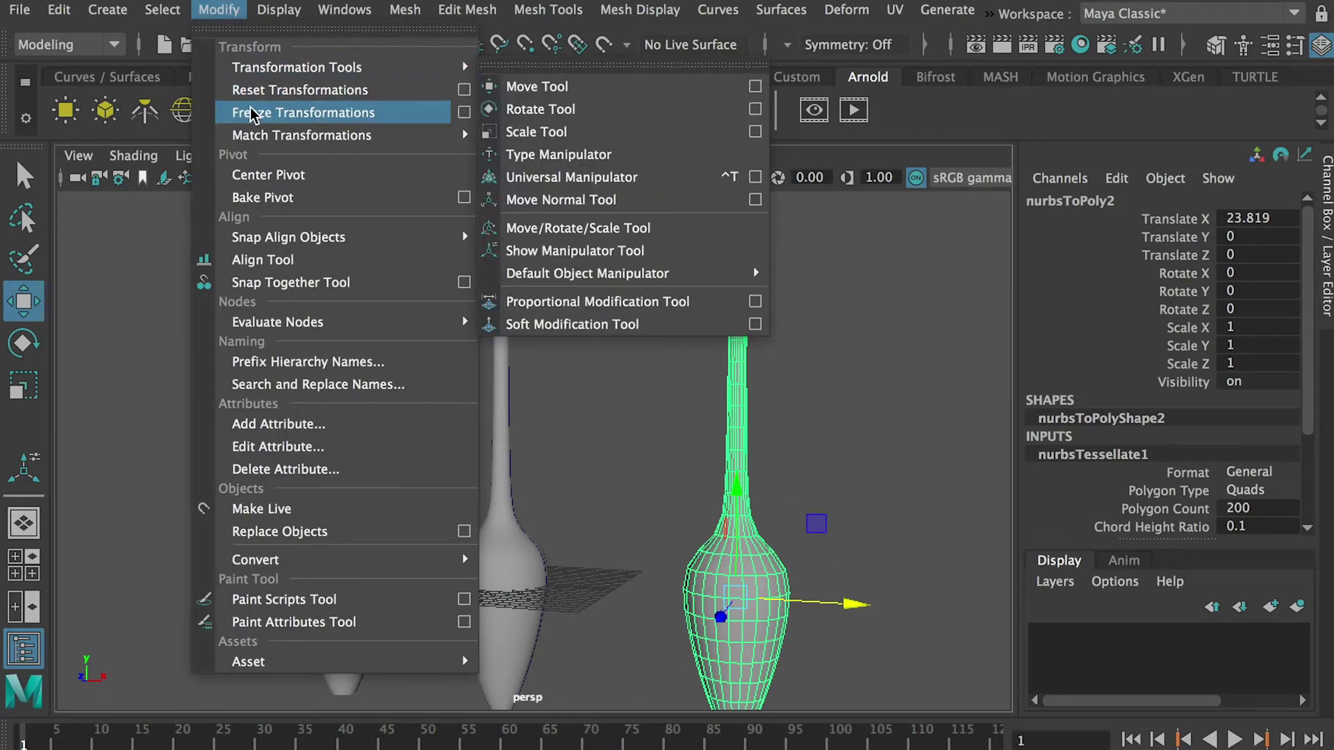
{"action": "left_click", "coordinate": [244, 113]}
{"action": "left_click", "coordinate": [59, 9]}
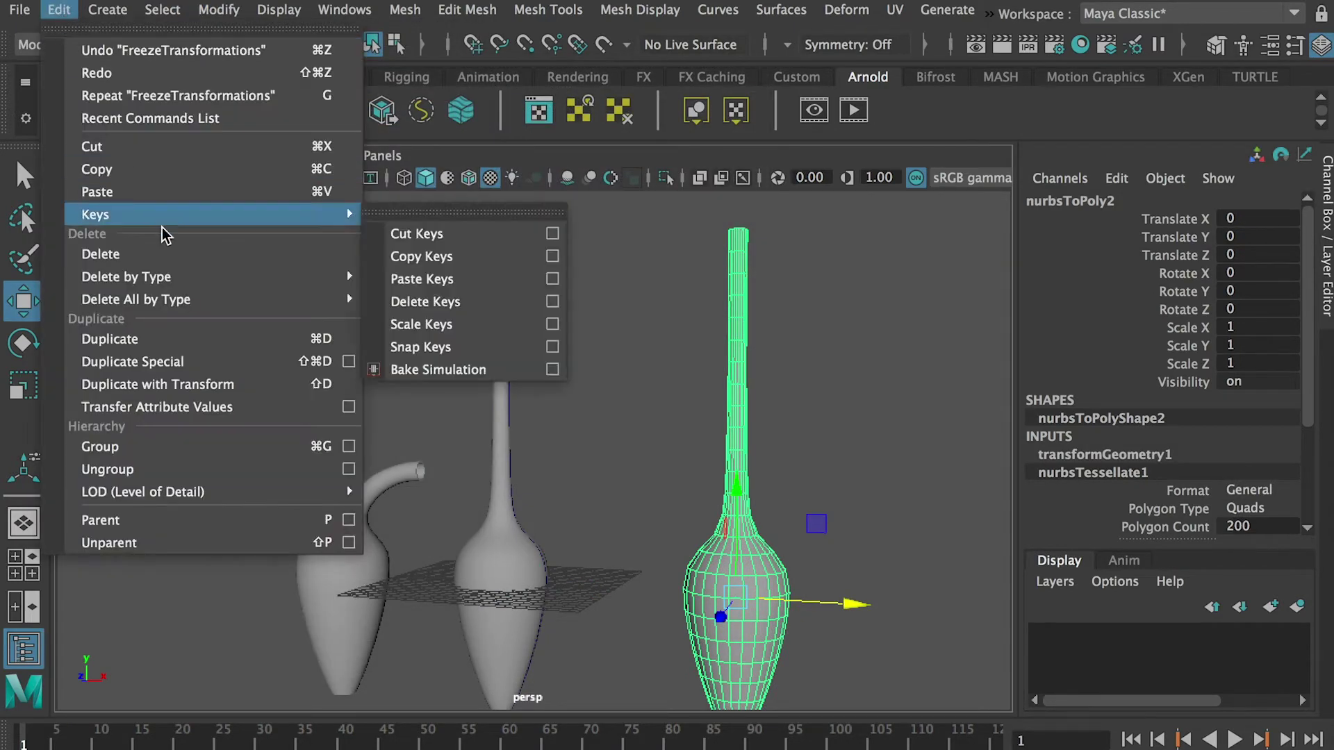
{"action": "mouse_move", "coordinate": [160, 268]}
{"action": "left_click", "coordinate": [398, 288]}
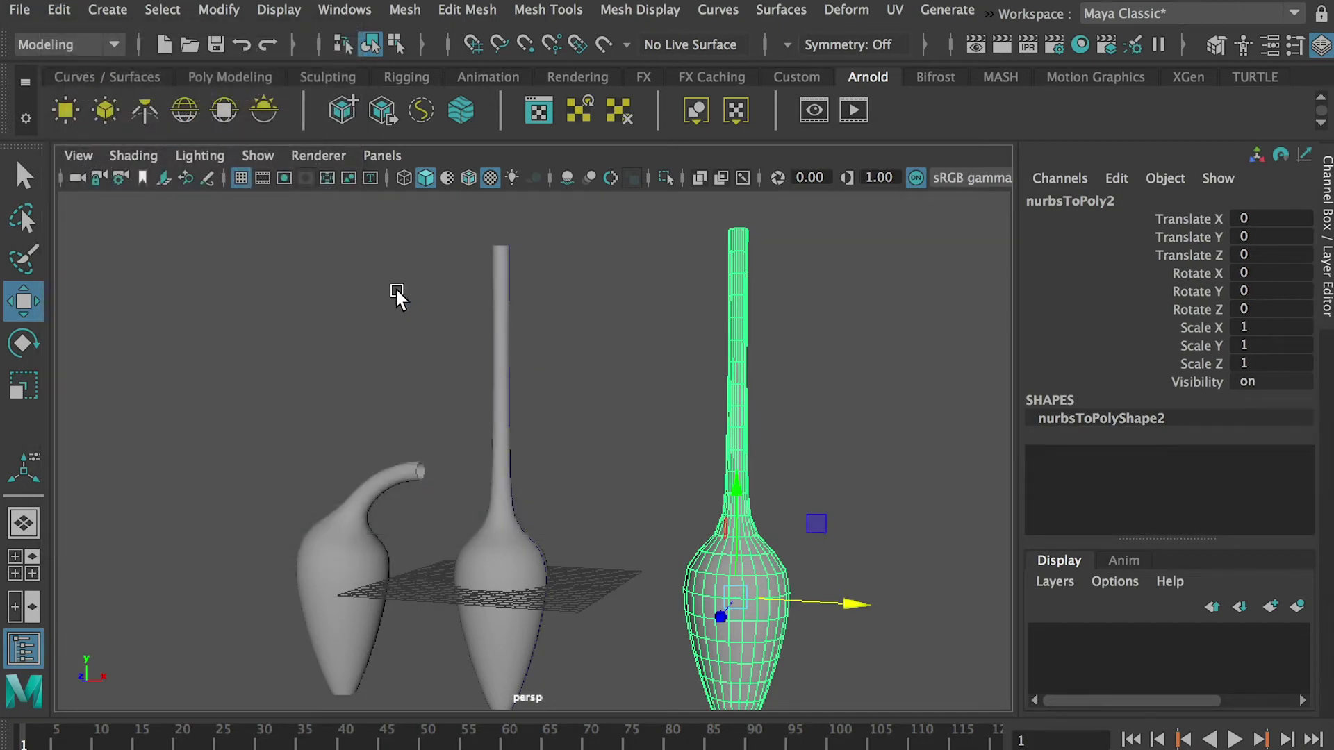
Step: Add a nonlinear Bend deformer to the long-necked polygon vase
{"action": "left_click", "coordinate": [69, 44]}
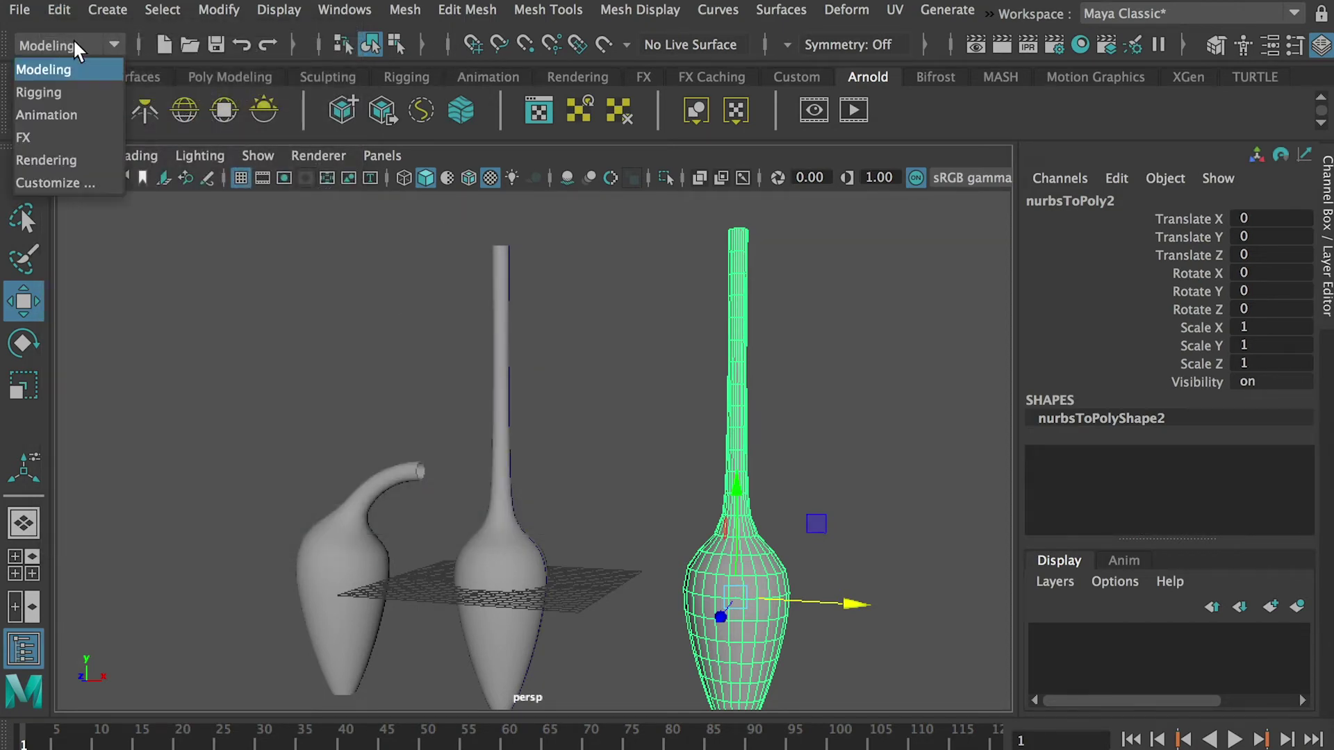
{"action": "left_click", "coordinate": [68, 118]}
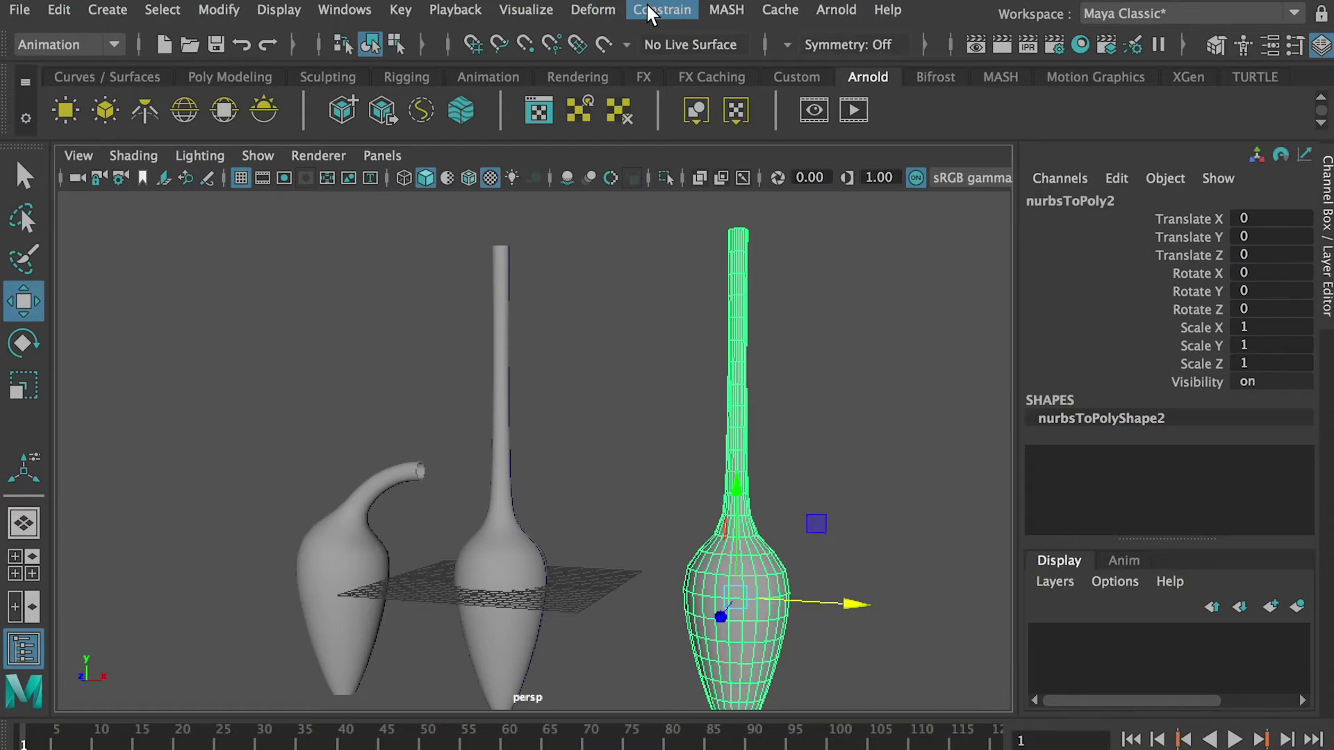
{"action": "left_click", "coordinate": [594, 10]}
{"action": "mouse_move", "coordinate": [875, 251]}
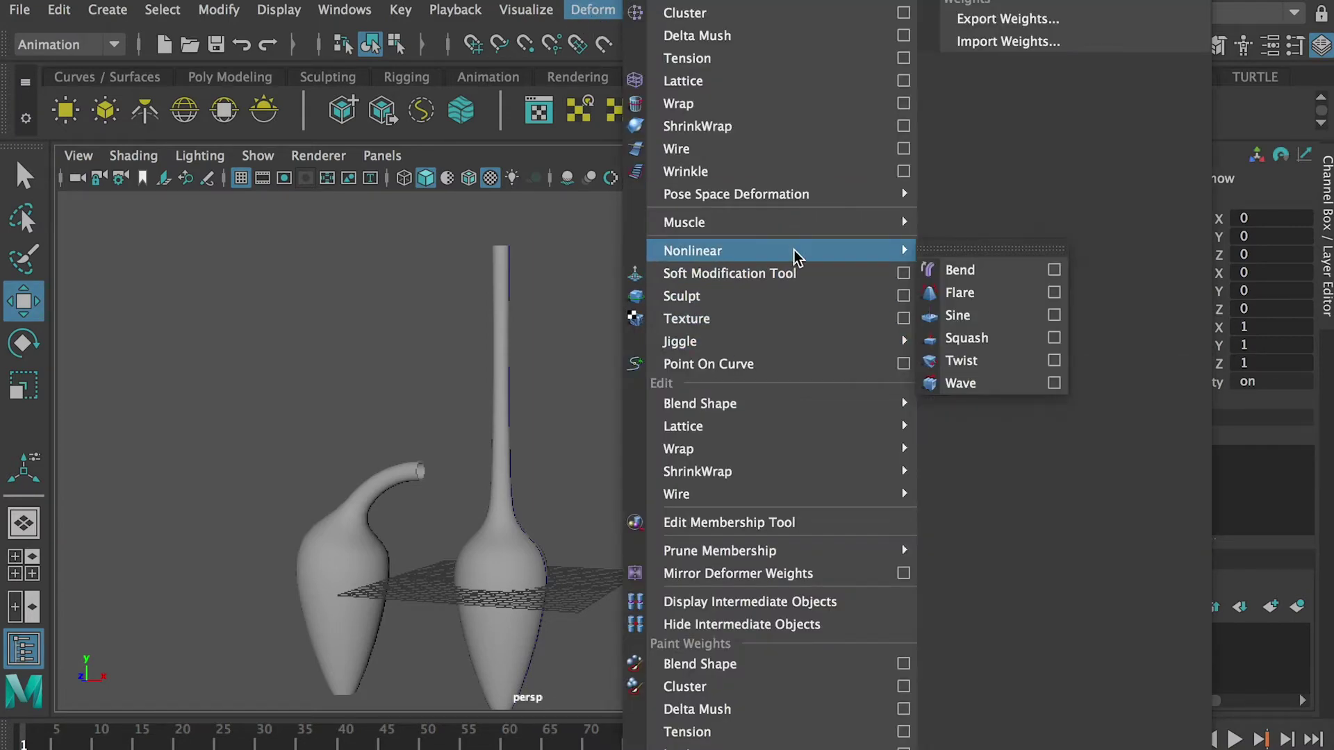
{"action": "left_click", "coordinate": [960, 270]}
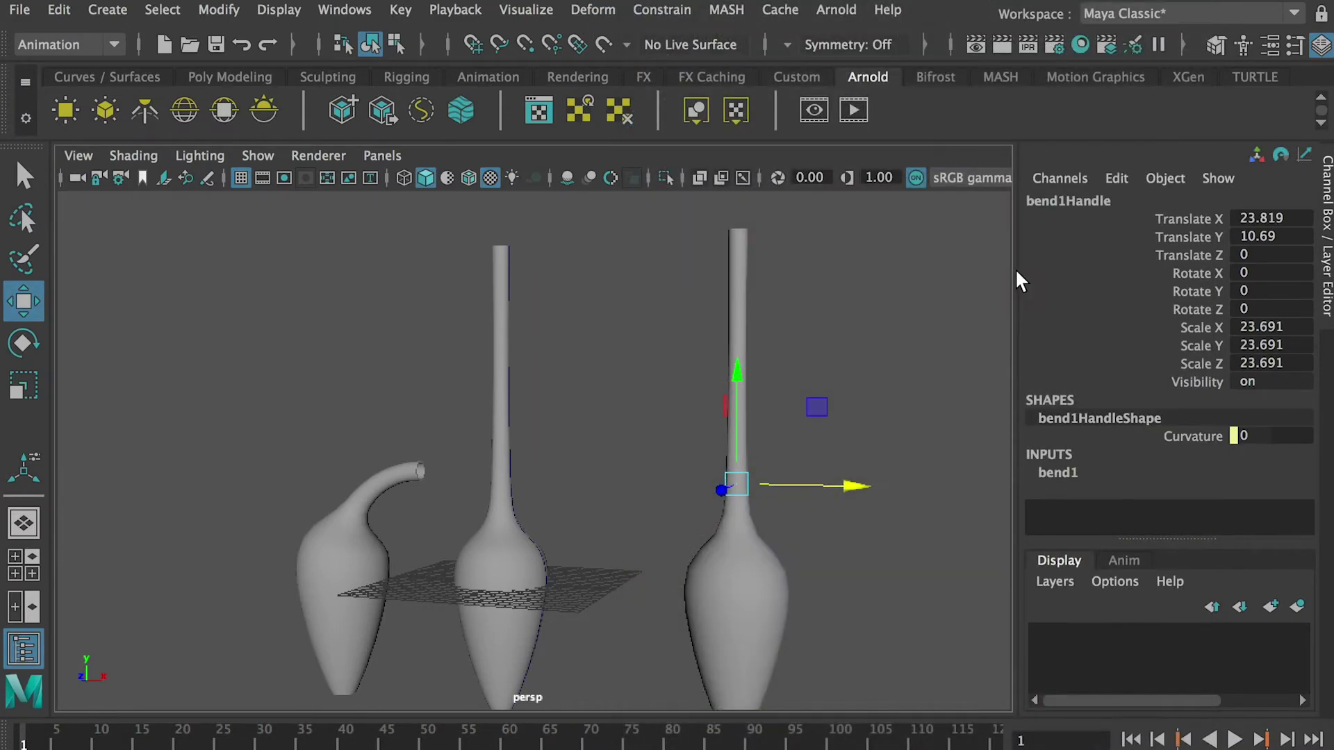
Step: Set the Bend deformer's Low Bound to 0 and its Curvature to 270 to curl the neck
{"action": "left_click", "coordinate": [1057, 473]}
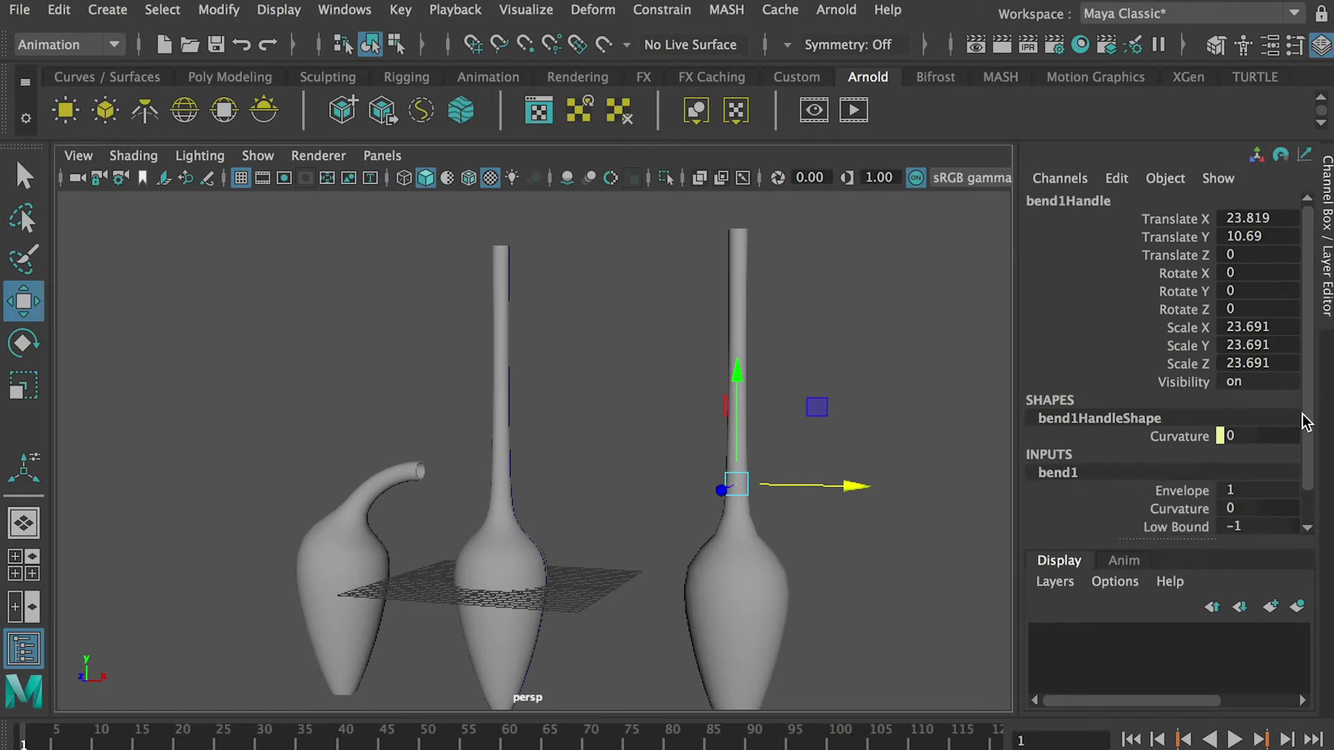
{"action": "left_click_drag", "start_coordinate": [1305, 423], "coordinate": [1309, 495]}
{"action": "left_click", "coordinate": [1252, 491]}
{"action": "type", "text": "0"}
{"action": "key", "text": "Return"}
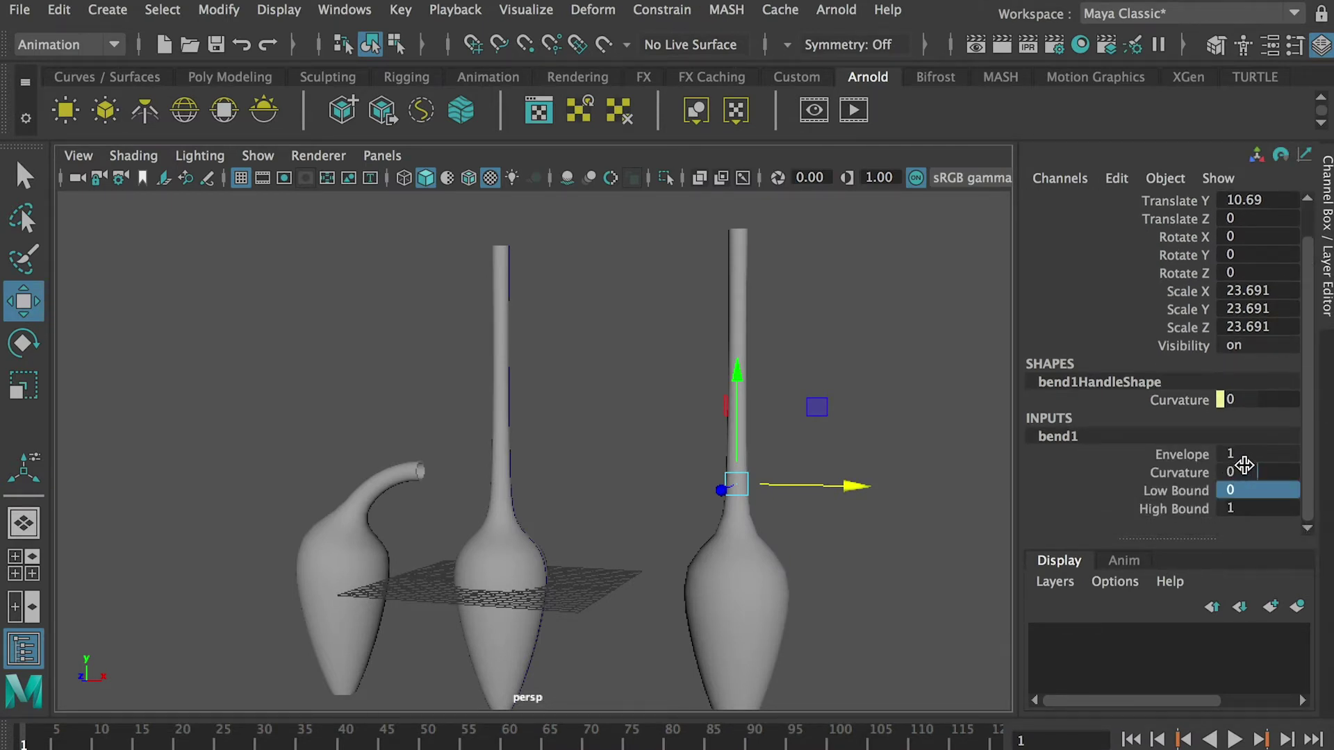
{"action": "left_click", "coordinate": [1251, 472]}
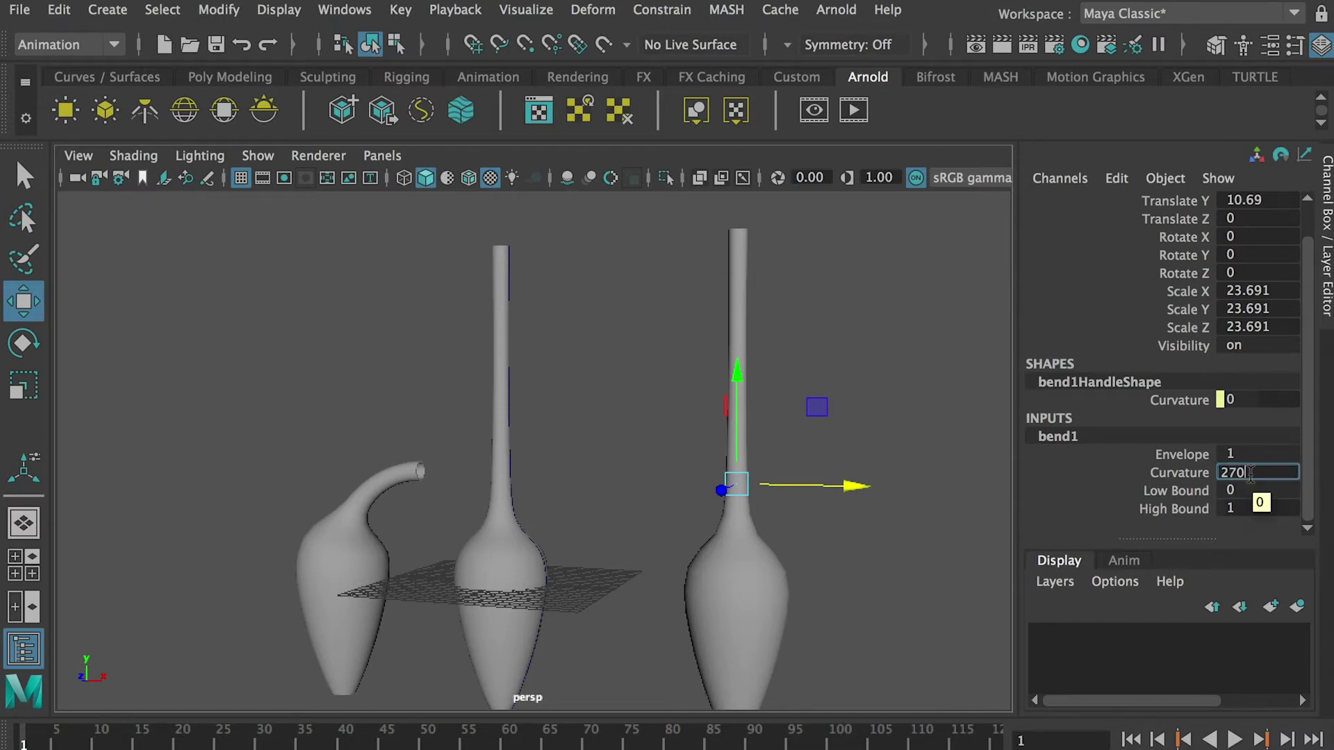
{"action": "key", "text": "Return"}
{"action": "left_click", "coordinate": [886, 378]}
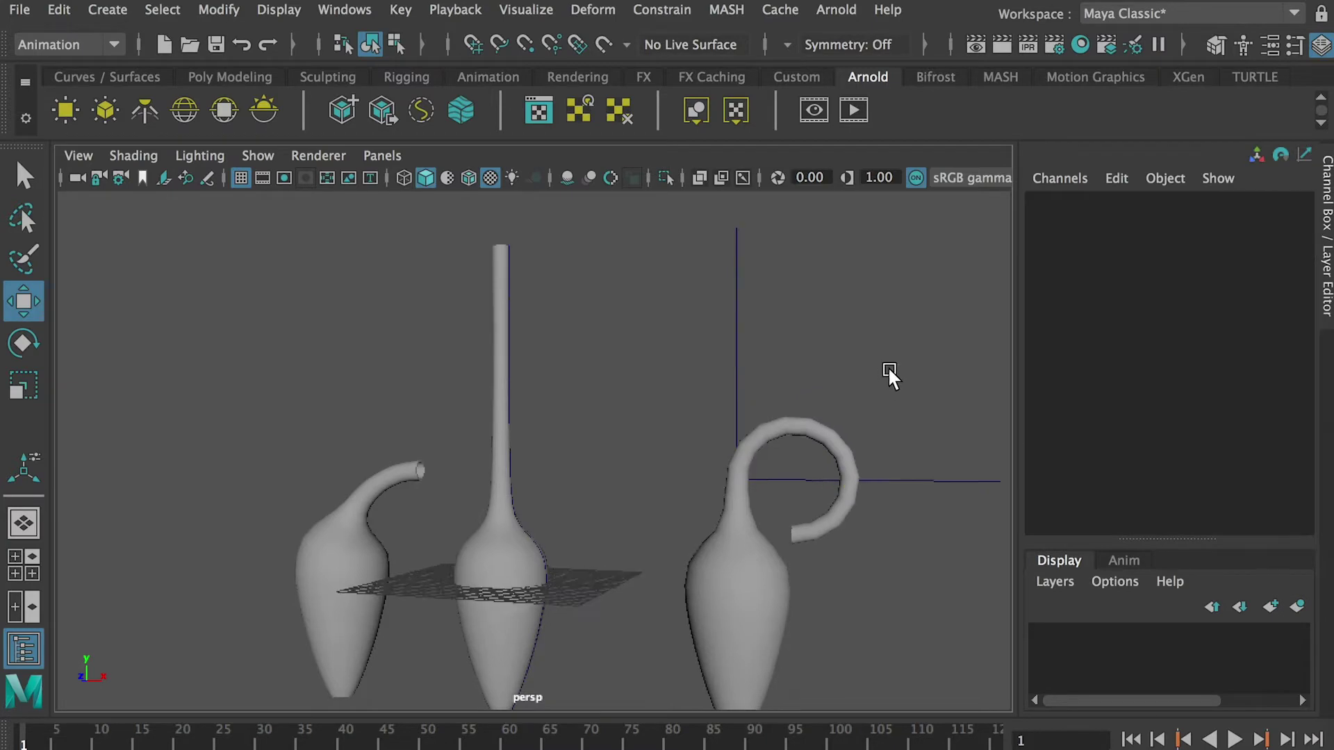
Step: Delete the history of the curled-neck polygon vase to bake in the bend
{"action": "left_click_drag", "start_coordinate": [782, 486], "coordinate": [749, 425], "text": "alt"}
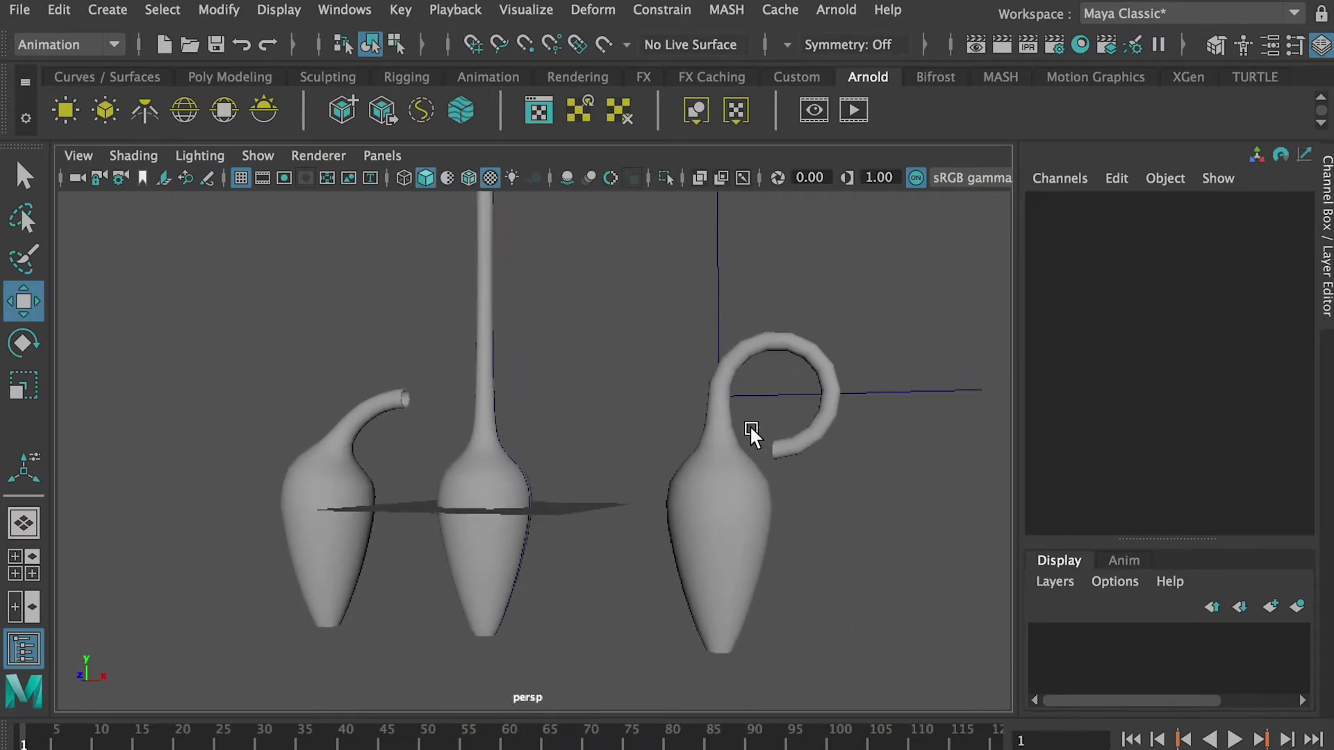
{"action": "left_click", "coordinate": [761, 469]}
{"action": "left_click", "coordinate": [179, 10]}
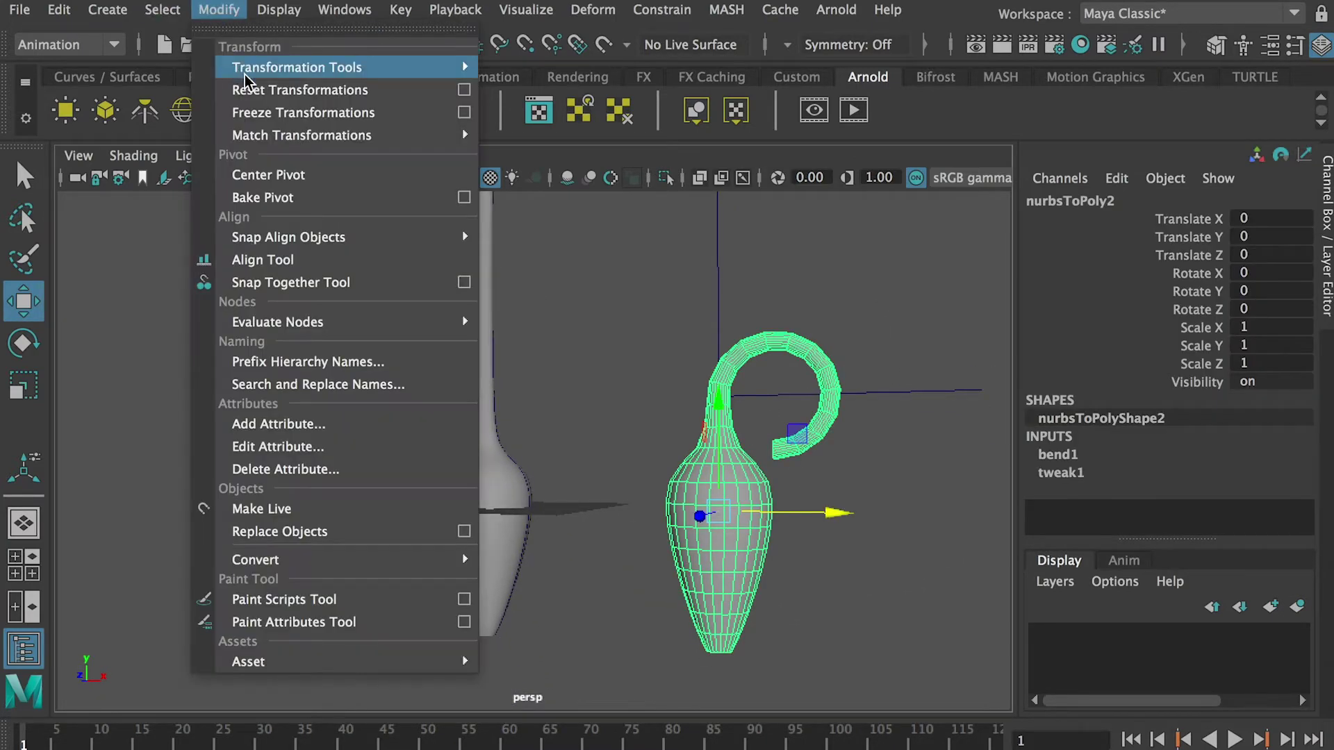
{"action": "left_click", "coordinate": [189, 233]}
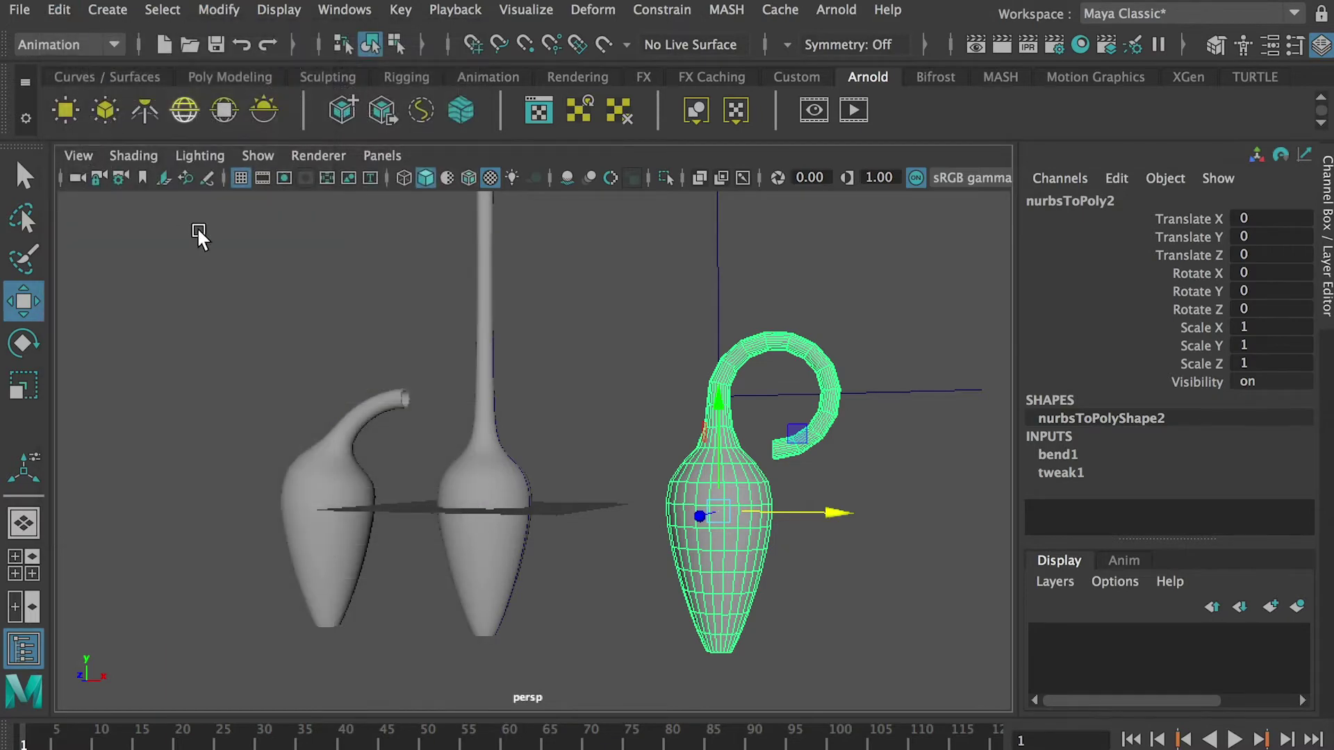
{"action": "left_click", "coordinate": [58, 11]}
{"action": "mouse_move", "coordinate": [178, 274]}
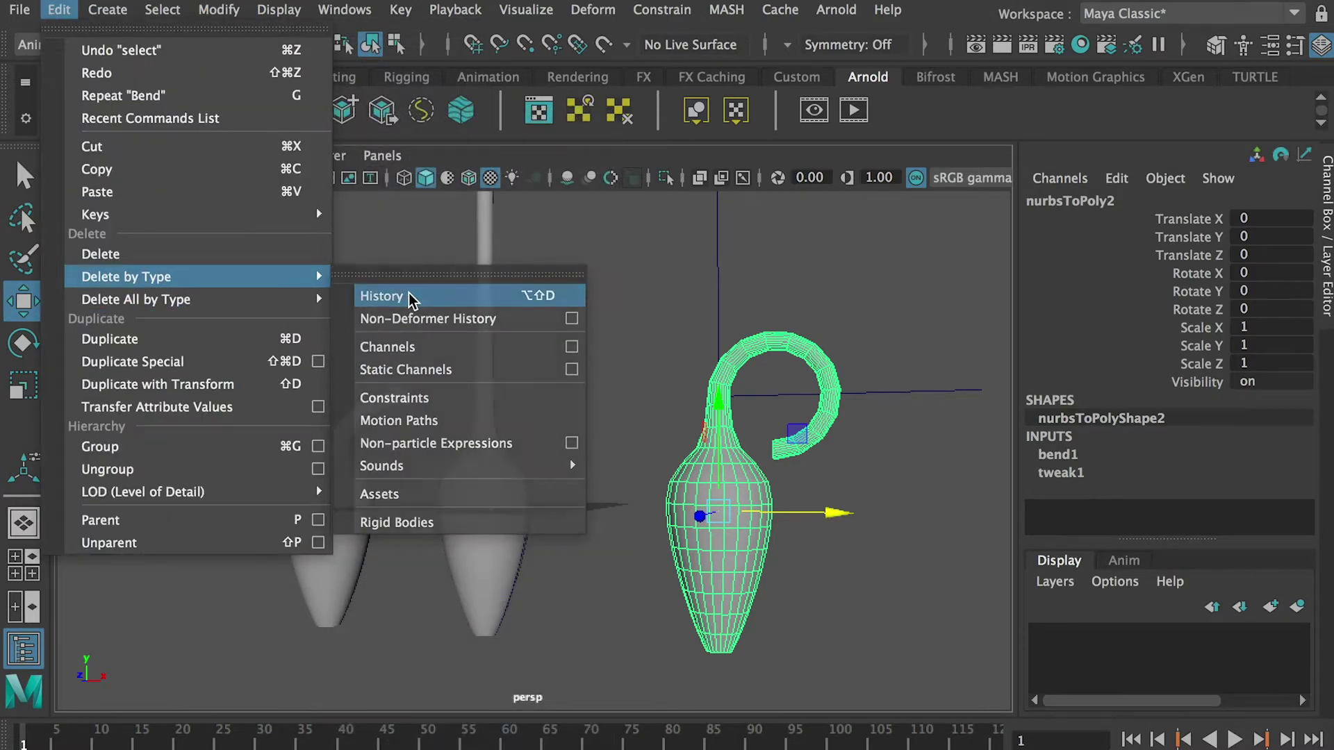
{"action": "left_click", "coordinate": [410, 293]}
Step: In wireframe display, lower the neck CVs of the NURBS vase's profile curve to shorten the neck
{"action": "left_click", "coordinate": [626, 331]}
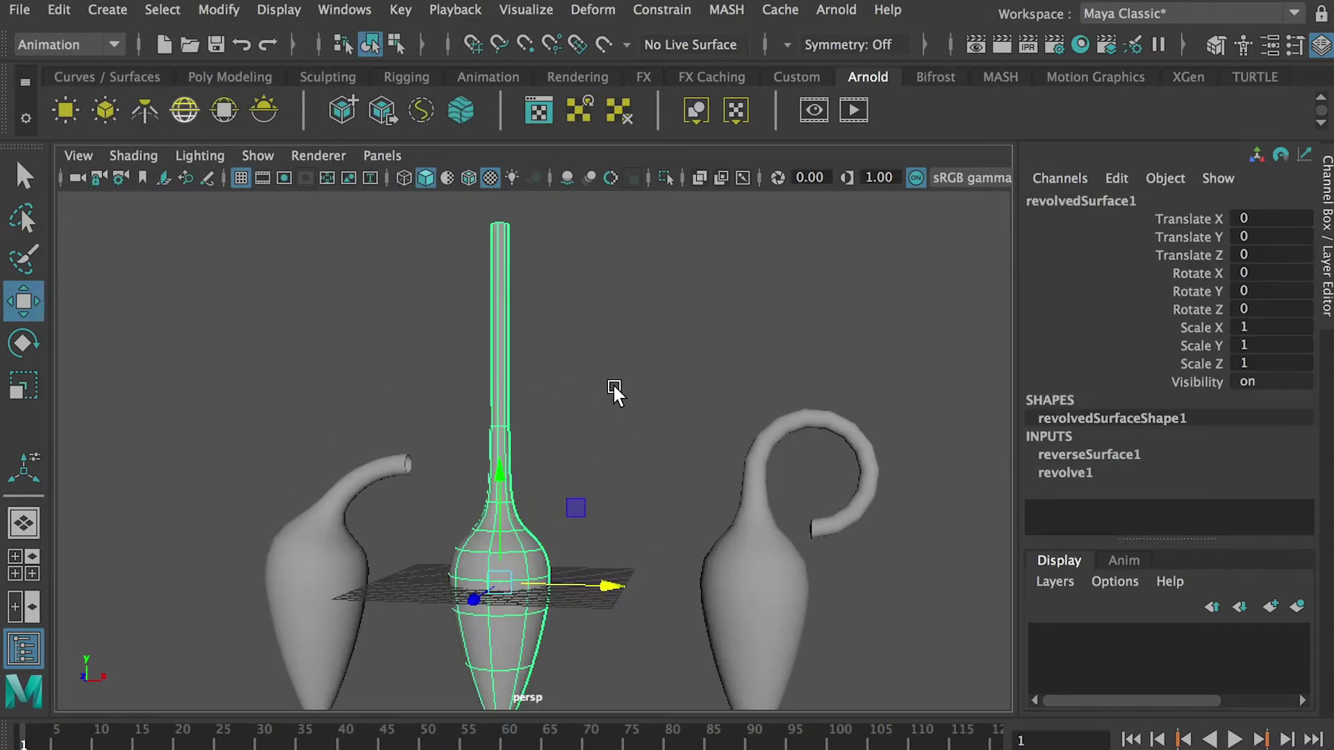
{"action": "key", "text": "4"}
{"action": "left_click", "coordinate": [501, 253]}
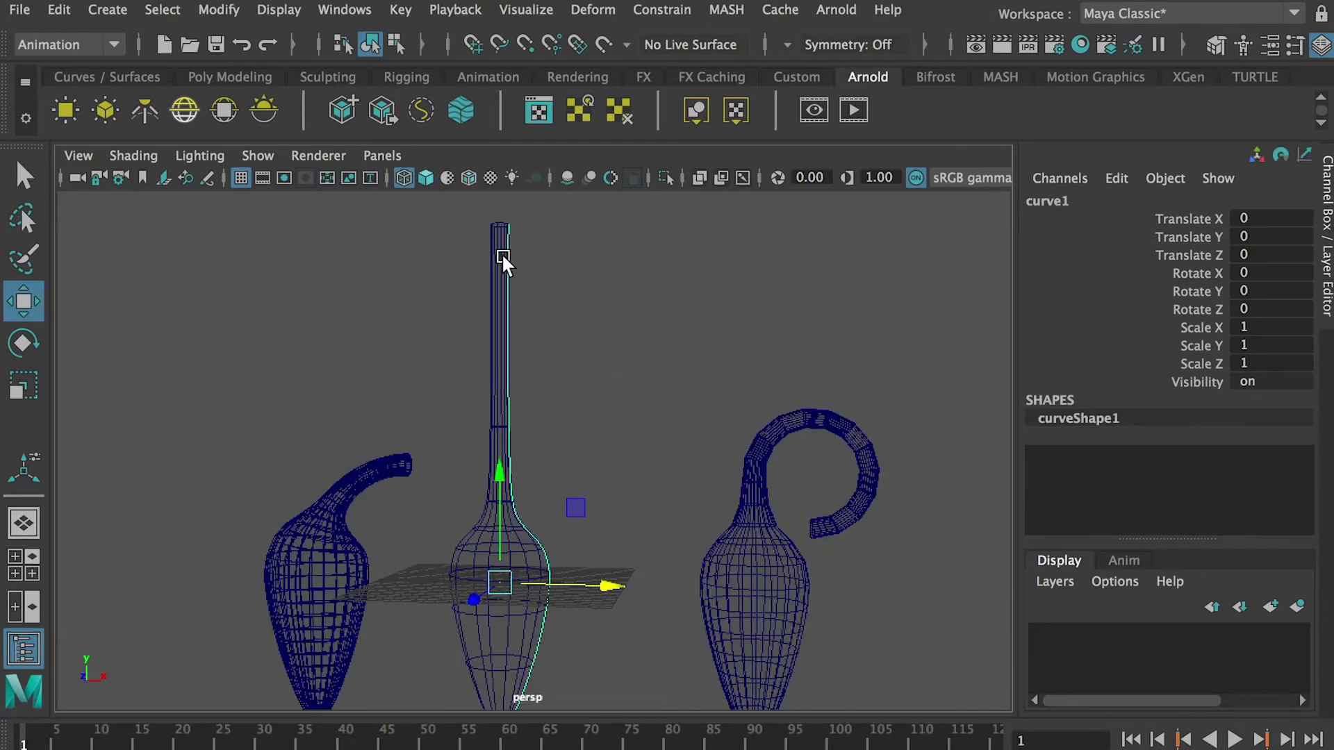
{"action": "right_click", "coordinate": [510, 258]}
{"action": "right_click_drag", "start_coordinate": [511, 259], "coordinate": [417, 259]}
{"action": "left_click_drag", "start_coordinate": [566, 288], "coordinate": [515, 280]}
{"action": "scroll", "coordinate": [598, 348], "scroll_direction": "down", "scroll_amount": 3}
{"action": "left_click_drag", "start_coordinate": [515, 281], "coordinate": [504, 317]}
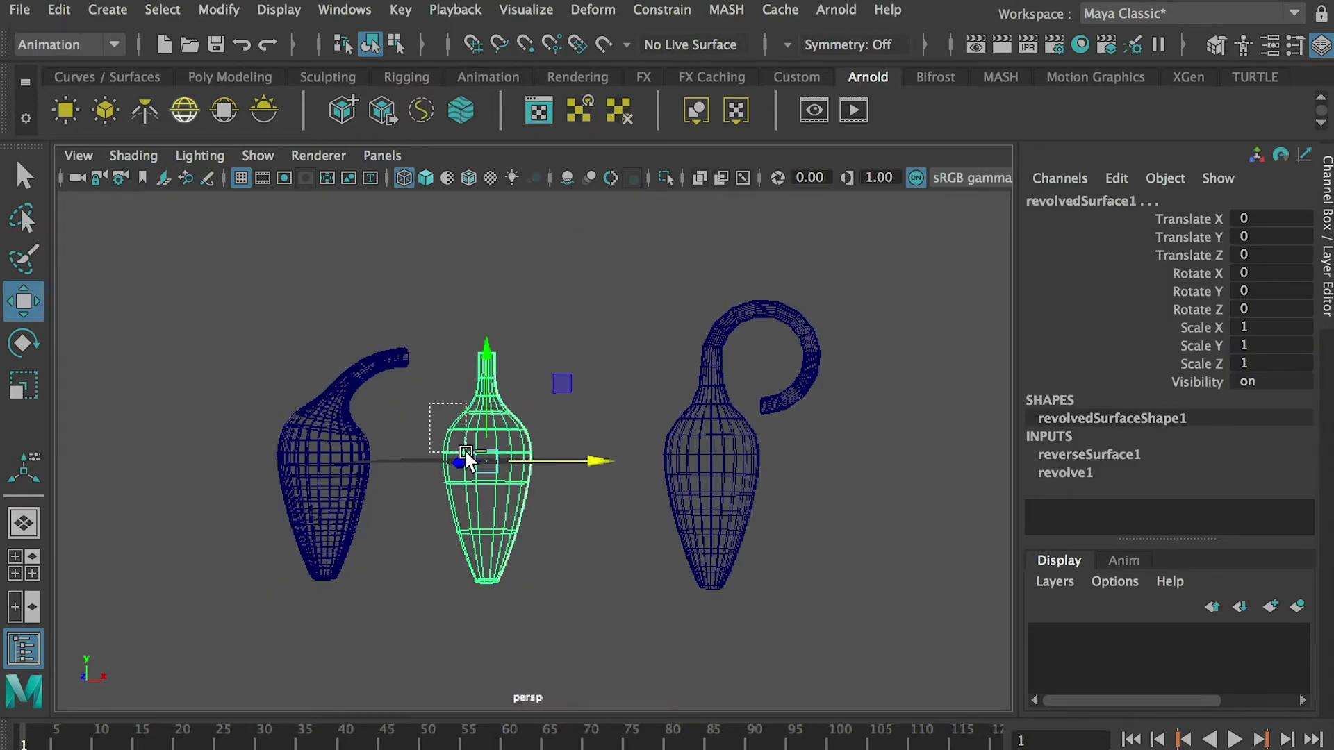
Step: Move the profile curve along X to 5.19 to widen the NURBS vase, and switch to shaded display
{"action": "left_click_drag", "start_coordinate": [467, 453], "coordinate": [467, 455]}
{"action": "scroll", "coordinate": [578, 522], "scroll_direction": "up", "scroll_amount": 5}
{"action": "left_click_drag", "start_coordinate": [565, 469], "coordinate": [651, 485]}
{"action": "left_click_drag", "start_coordinate": [652, 485], "coordinate": [603, 479], "text": "alt"}
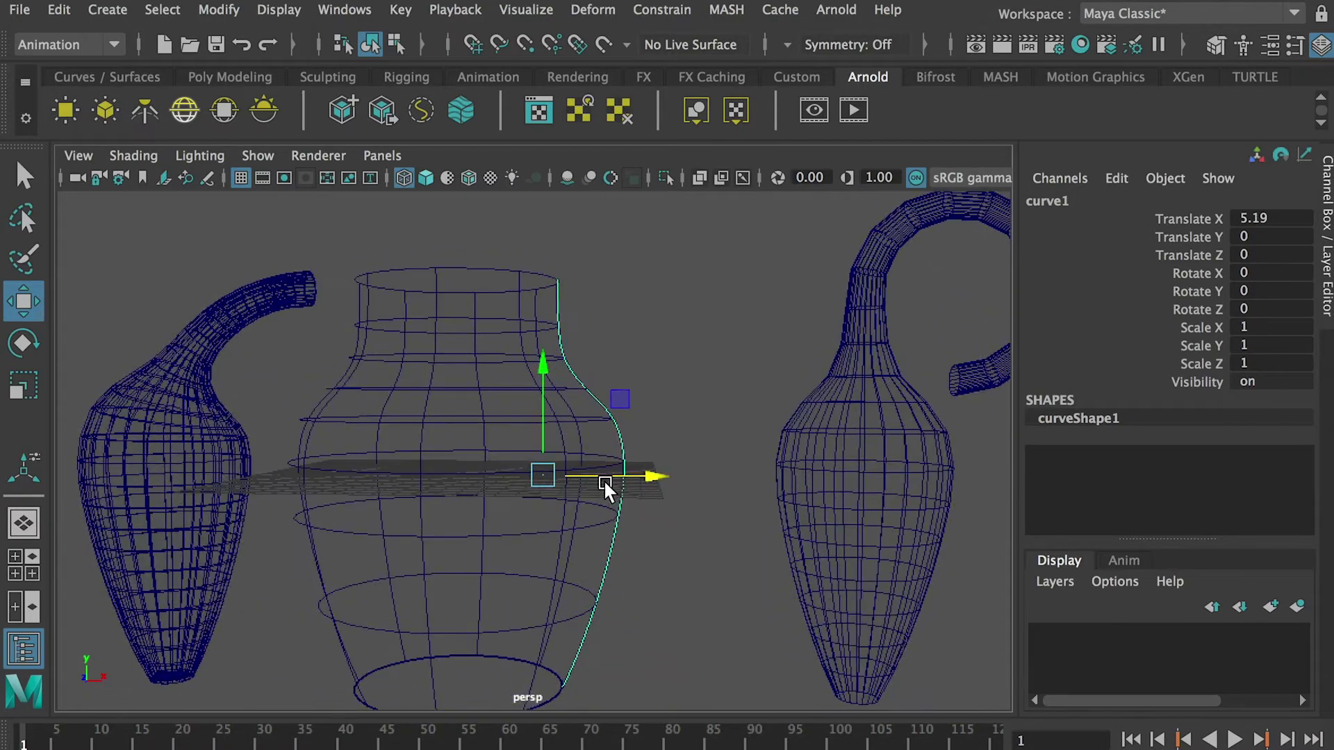
{"action": "key", "text": "5"}
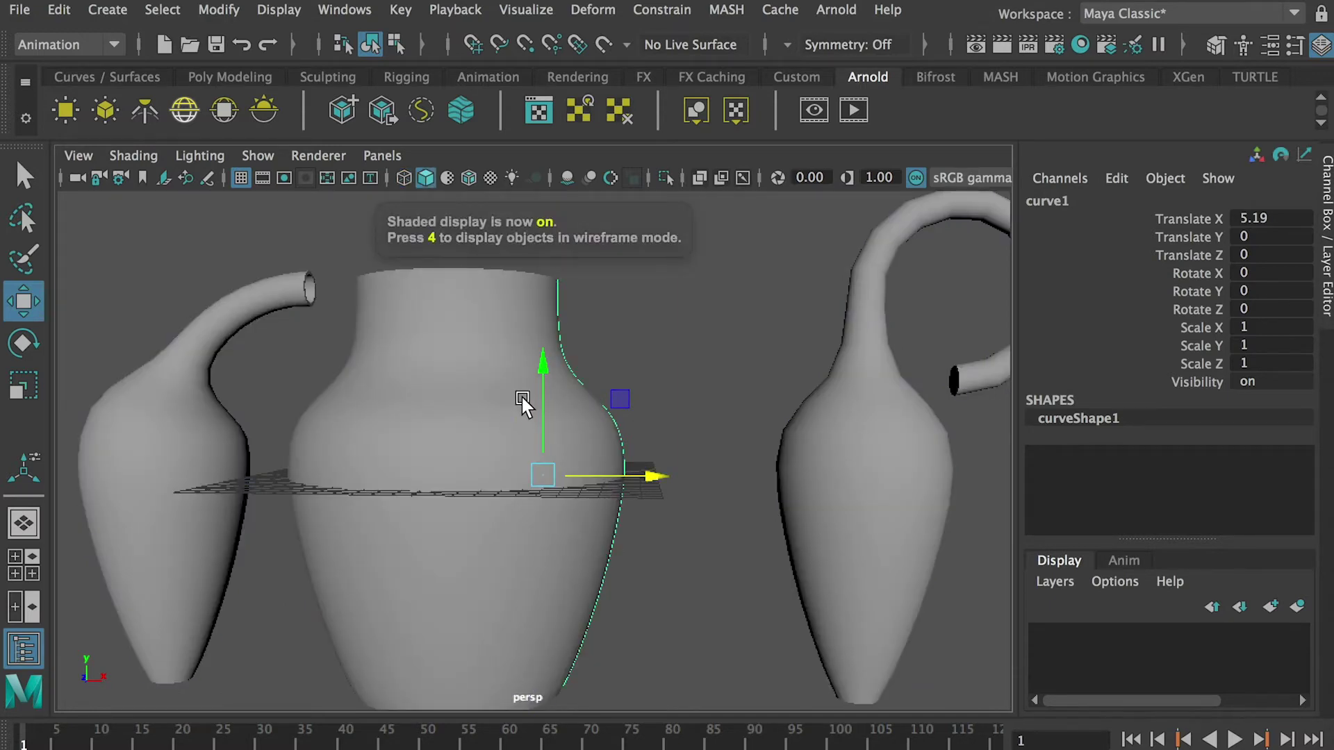
Step: Convert the widened NURBS vase to polygons and move the polygon copy along X to 44.663
{"action": "left_click", "coordinate": [451, 372]}
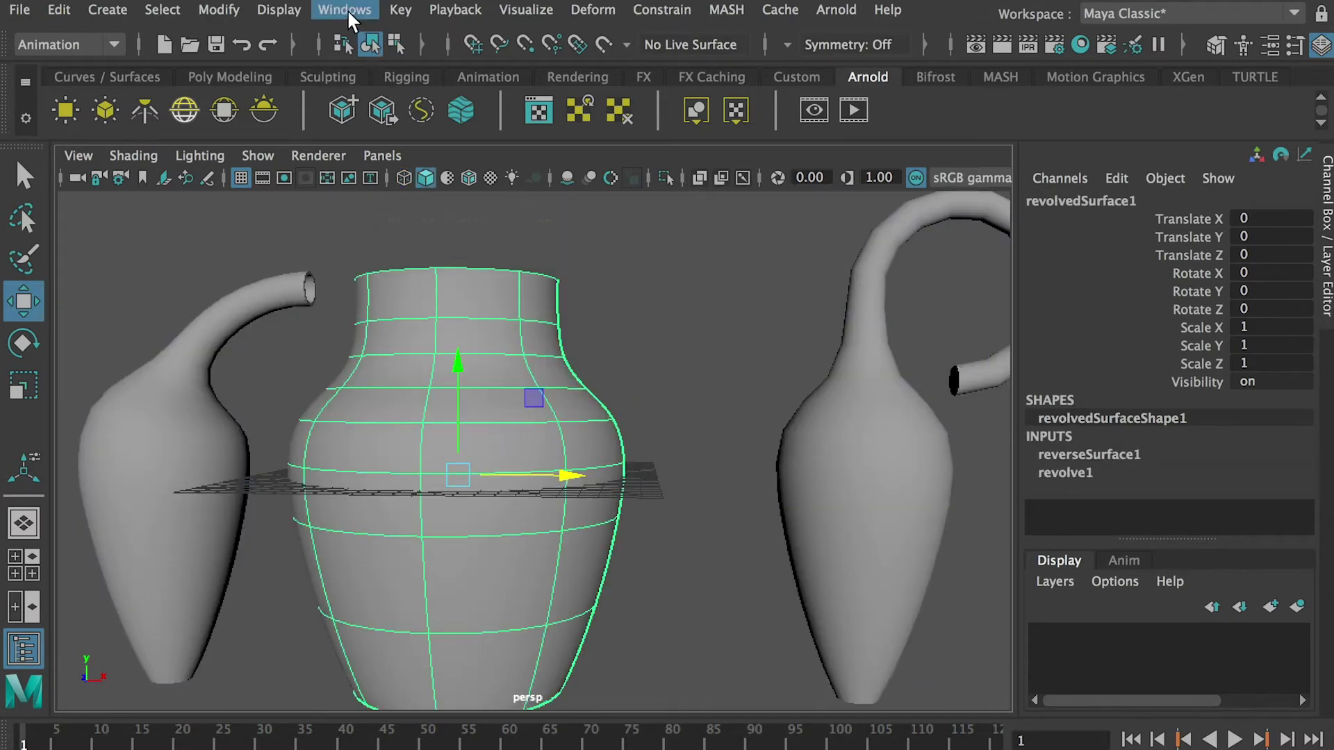
{"action": "left_click", "coordinate": [212, 8]}
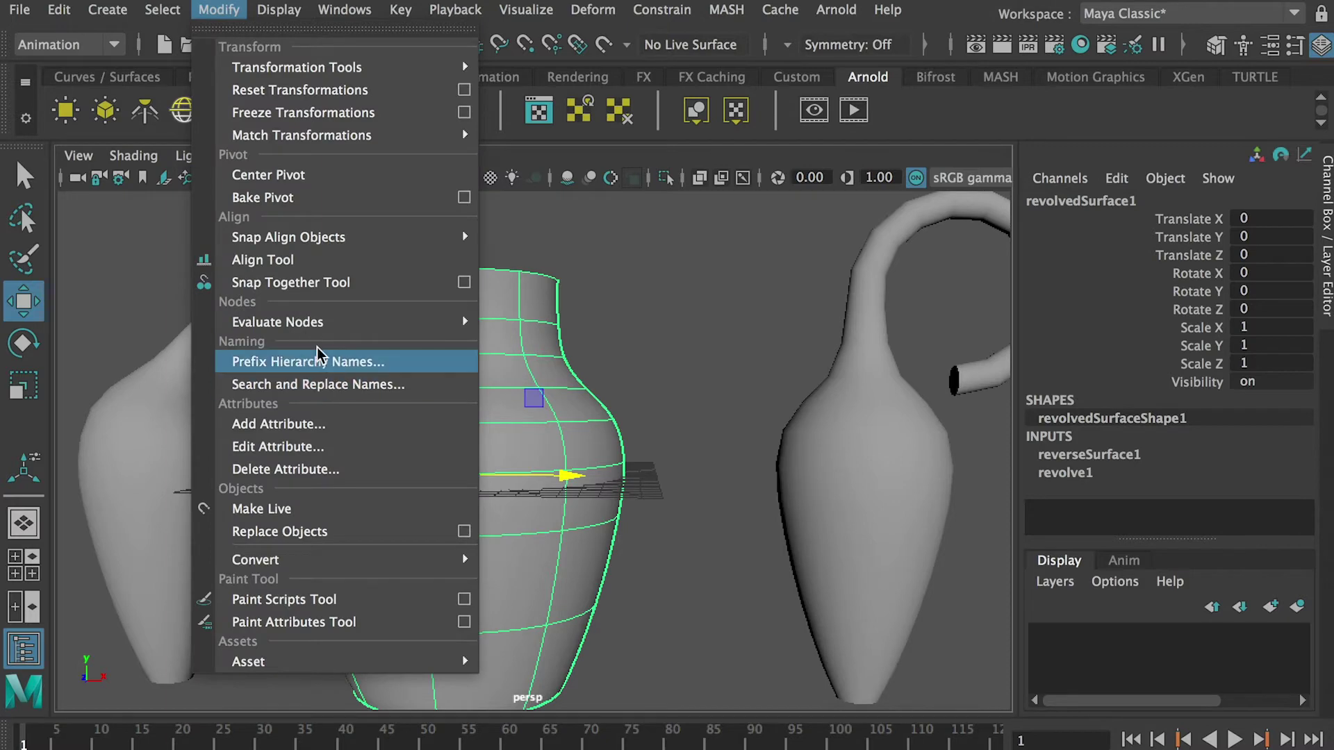
{"action": "mouse_move", "coordinate": [340, 559]}
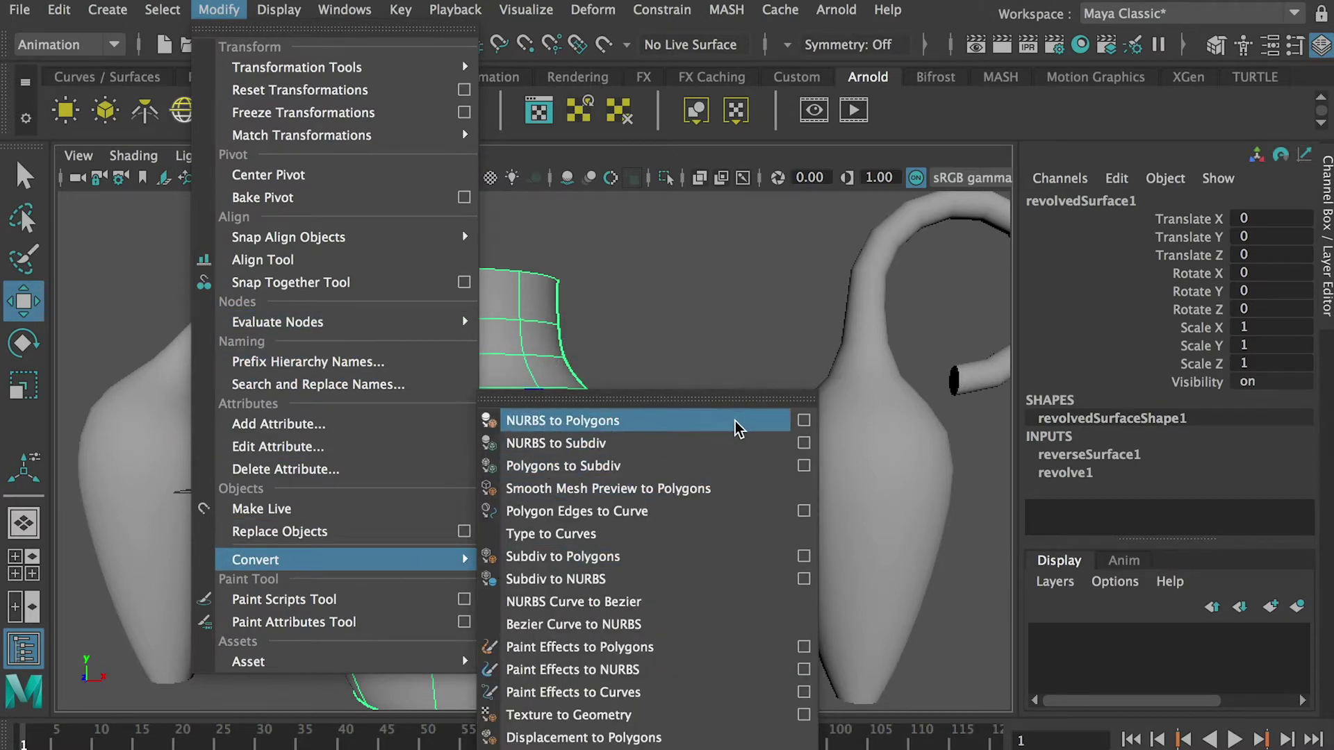
{"action": "left_click", "coordinate": [754, 427]}
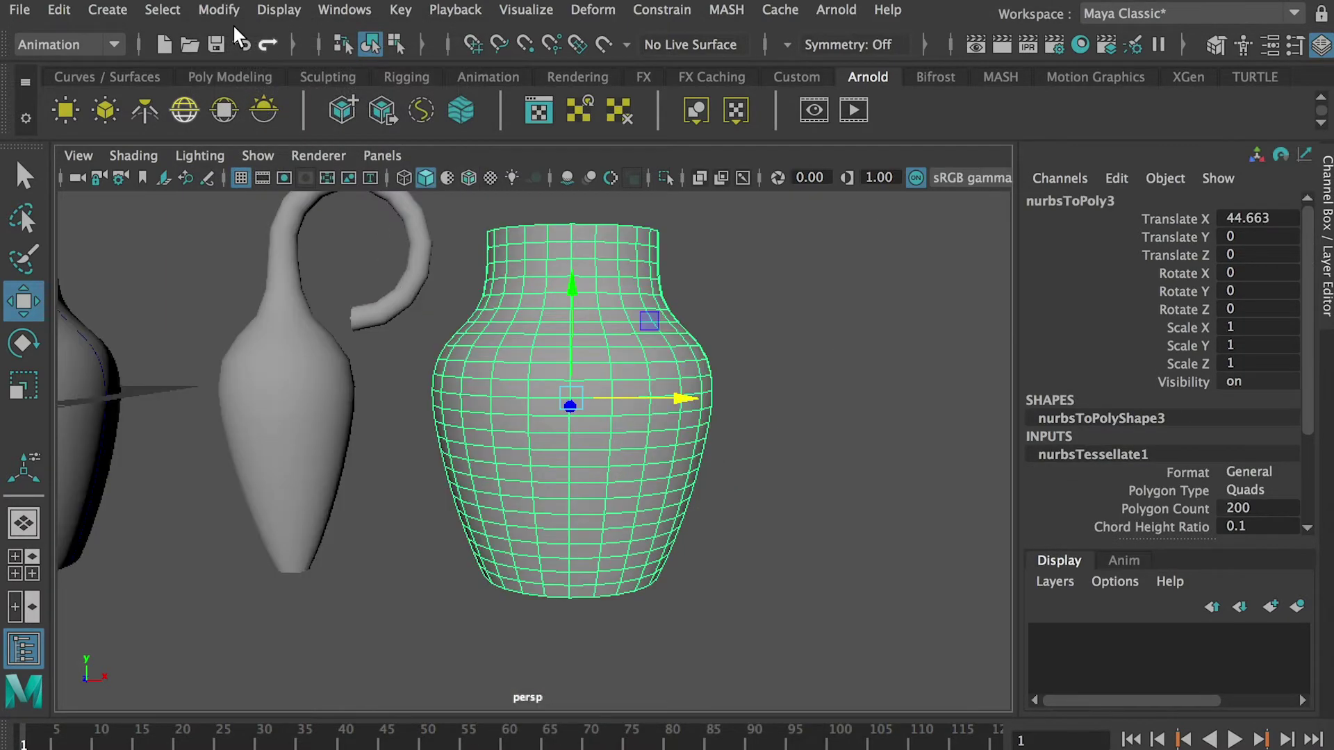
Step: Delete the history of the wide polygon vase
{"action": "left_click", "coordinate": [60, 8]}
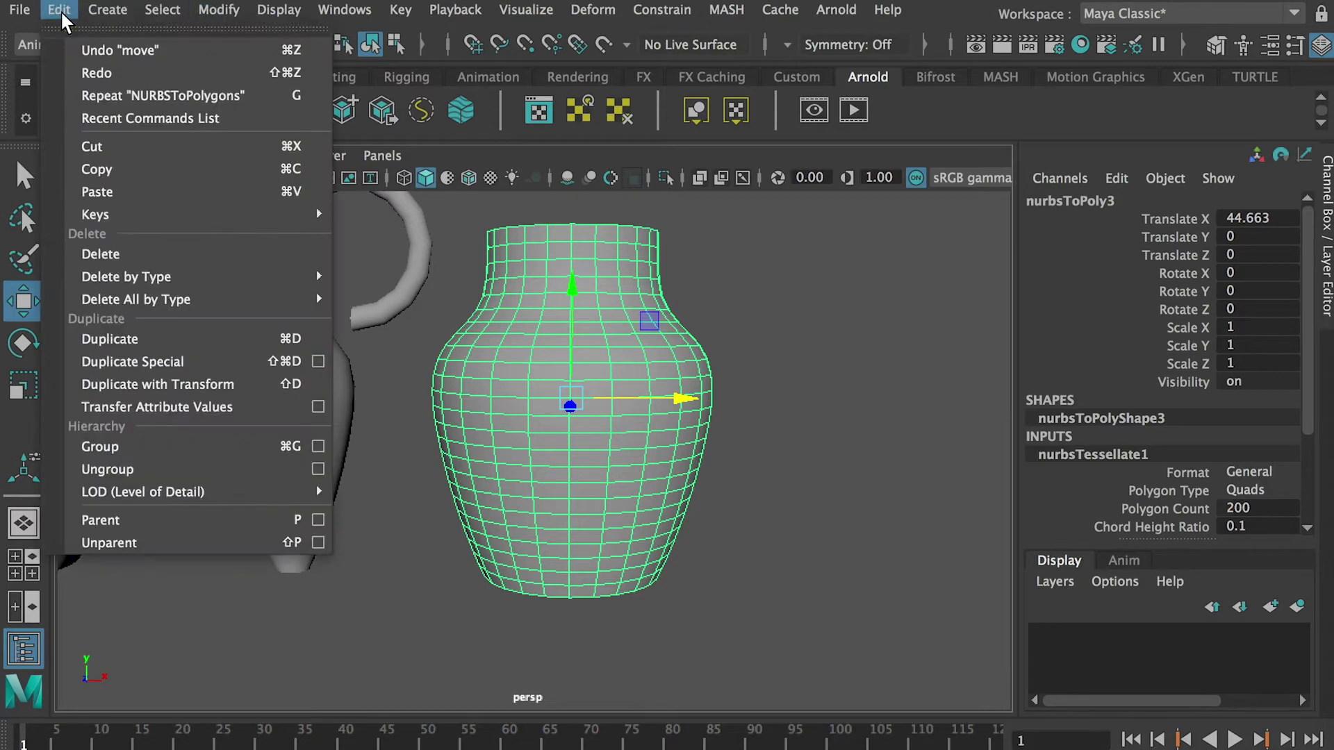
{"action": "mouse_move", "coordinate": [316, 276]}
{"action": "left_click", "coordinate": [414, 292]}
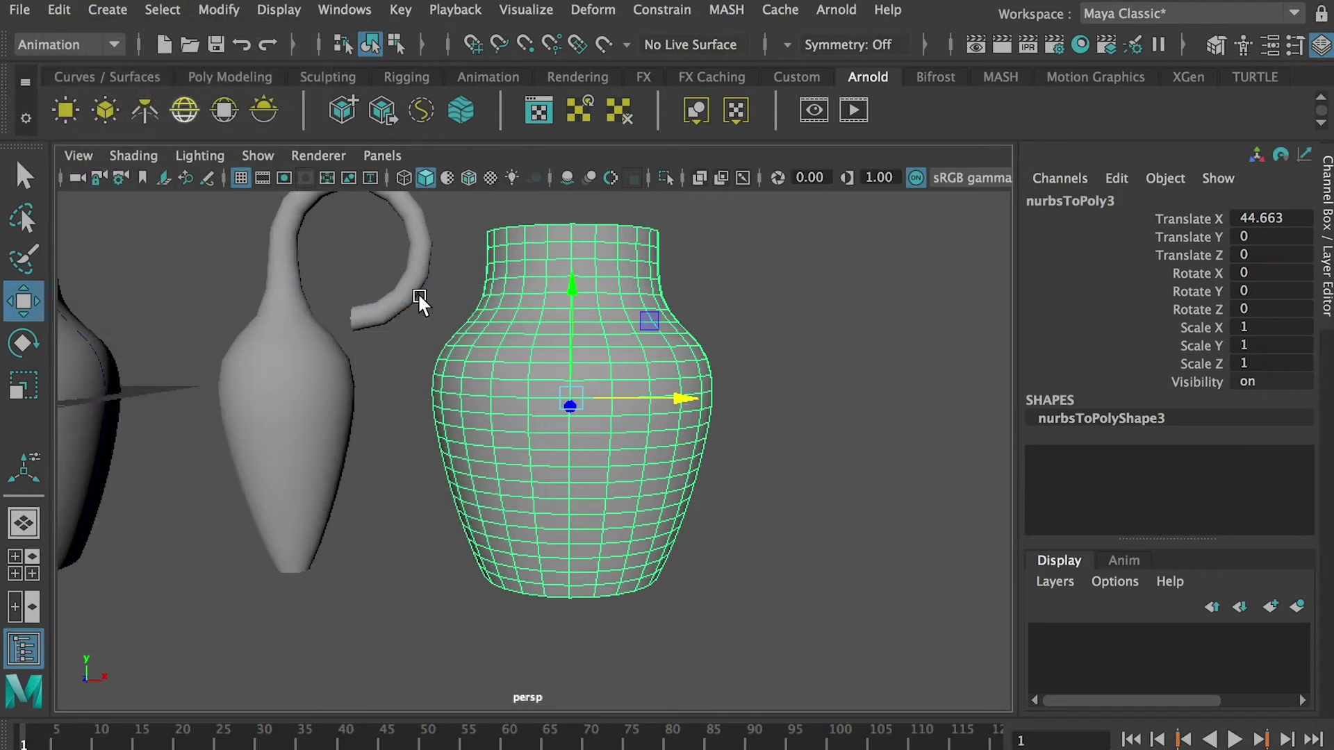
Step: Select the border edge loop at the wide vase's open base and close it with Fill Hole
{"action": "scroll", "coordinate": [549, 424], "scroll_direction": "up", "scroll_amount": 5}
{"action": "left_click_drag", "start_coordinate": [574, 440], "coordinate": [569, 286], "text": "alt"}
{"action": "right_click_drag", "start_coordinate": [569, 286], "coordinate": [569, 223]}
{"action": "double_click", "coordinate": [576, 419]}
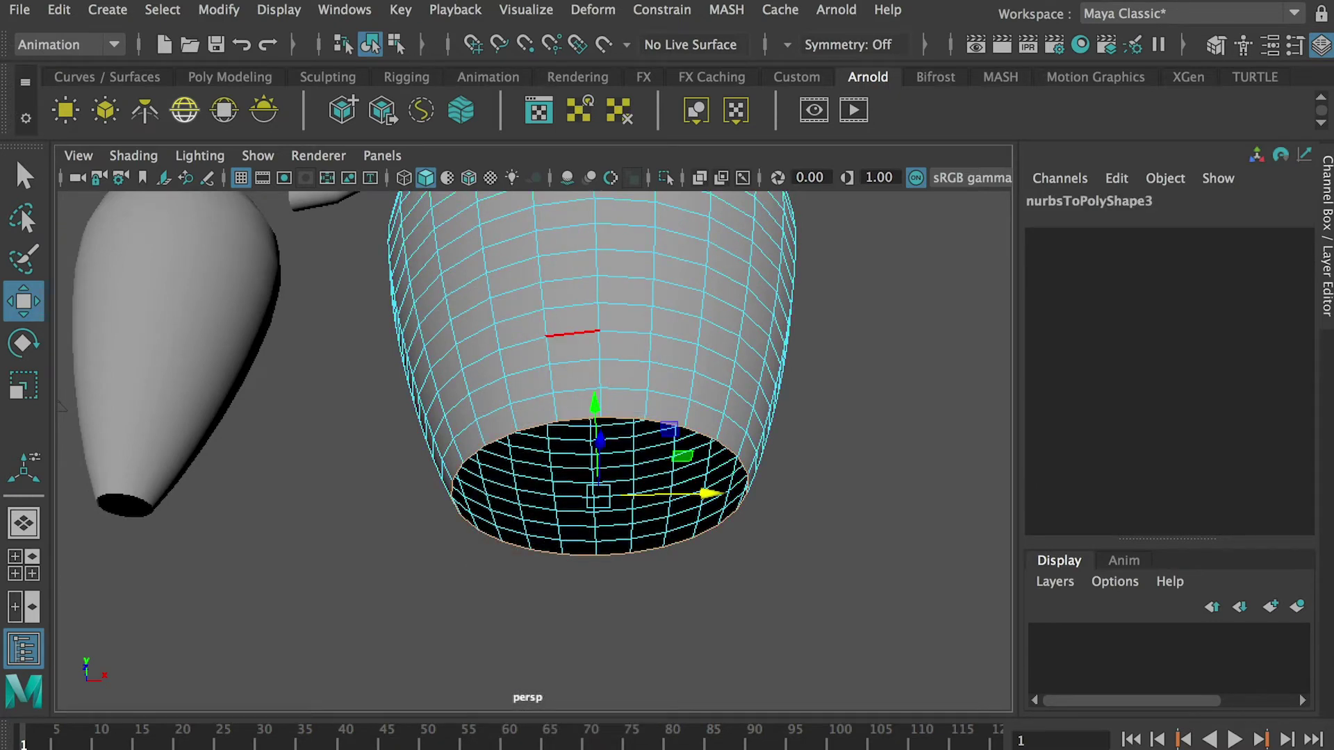
{"action": "key", "text": "F3"}
{"action": "left_click", "coordinate": [406, 10]}
{"action": "left_click", "coordinate": [463, 173]}
Step: Select the wide vase's base cap face and extrude it three times with inward offsets to form concentric rings
{"action": "right_click_drag", "start_coordinate": [569, 287], "coordinate": [587, 355]}
{"action": "left_click", "coordinate": [570, 425]}
{"action": "left_click", "coordinate": [467, 9]}
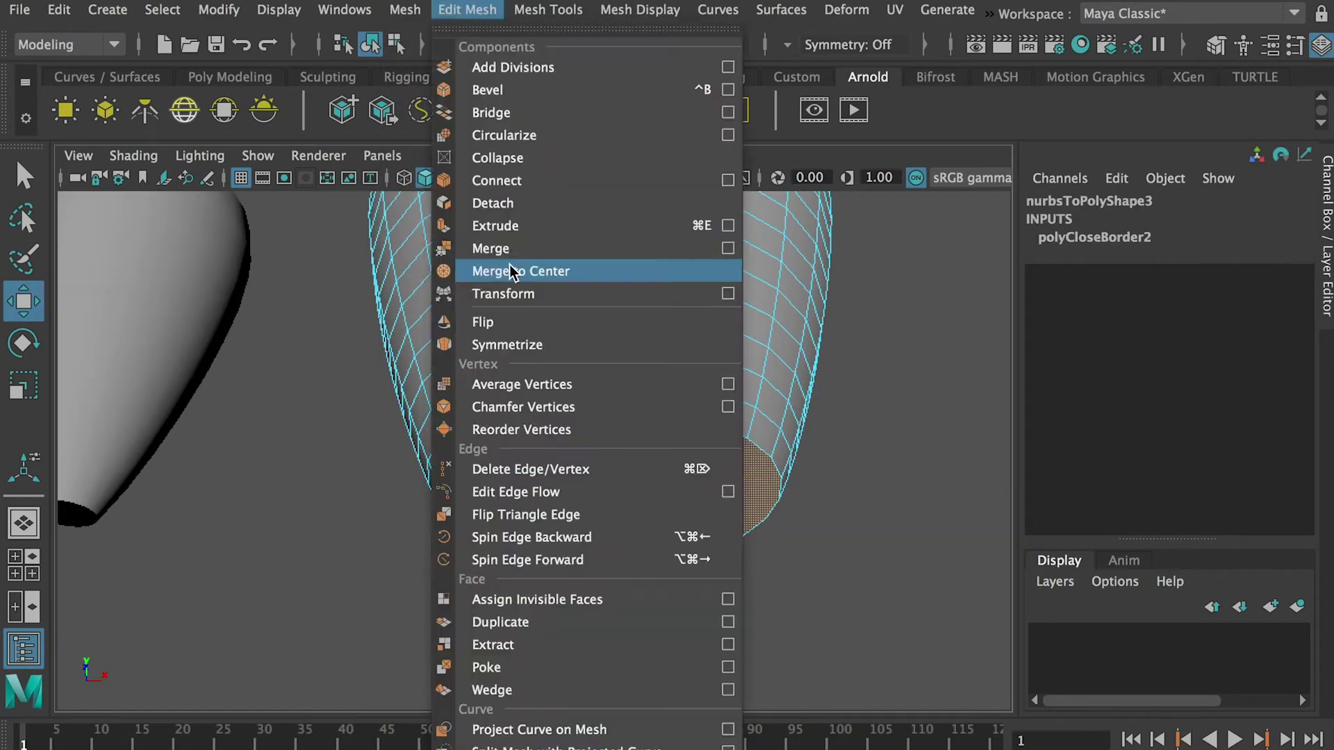
{"action": "left_click", "coordinate": [495, 226]}
{"action": "left_click_drag", "start_coordinate": [834, 378], "coordinate": [856, 378]}
{"action": "key", "text": "super+e"}
{"action": "key", "text": "g"}
{"action": "left_click_drag", "start_coordinate": [831, 377], "coordinate": [844, 378]}
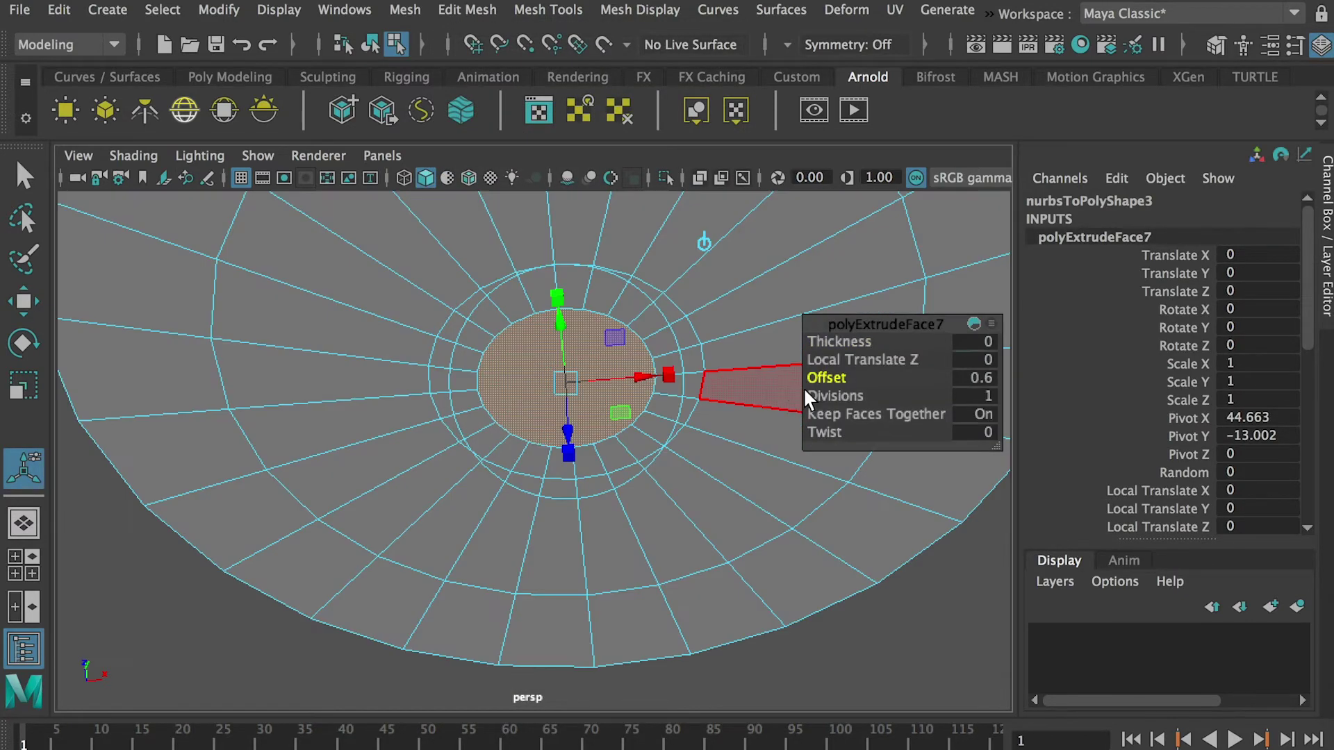
{"action": "left_click_drag", "start_coordinate": [821, 380], "coordinate": [838, 380]}
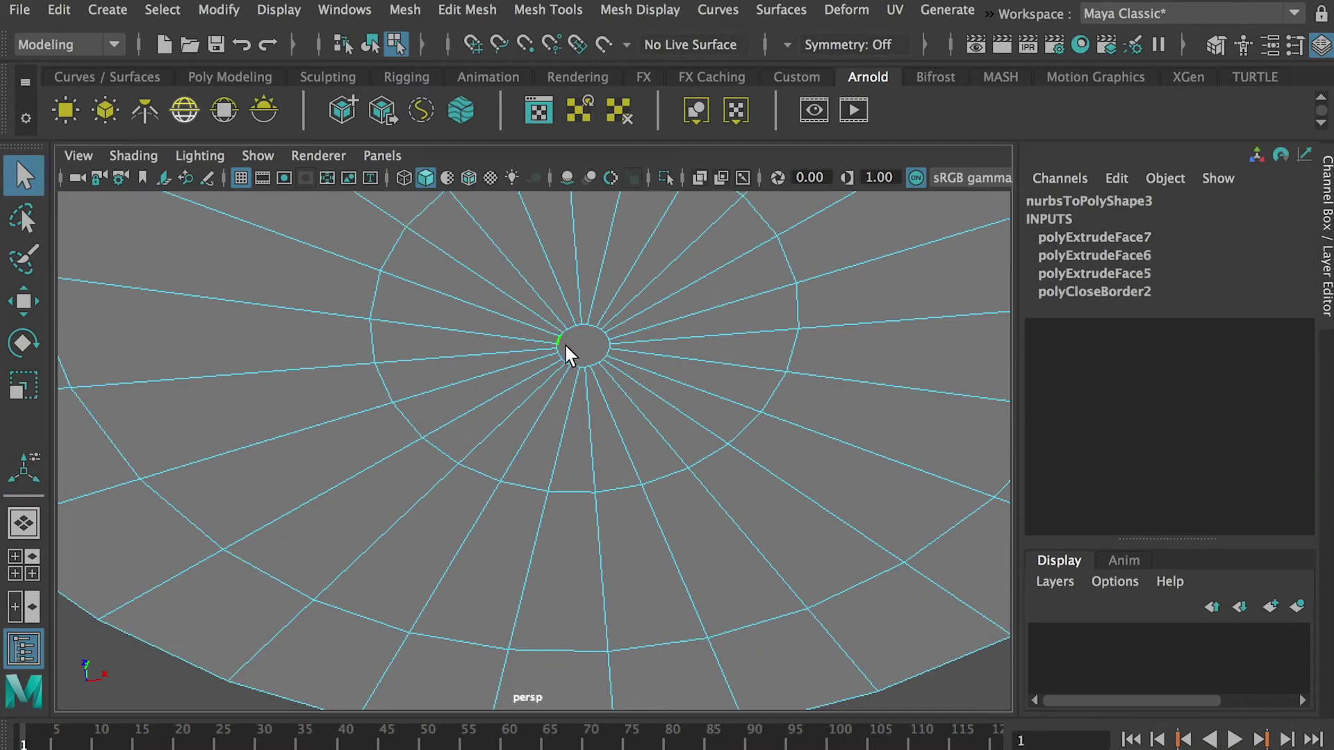
Step: Select only the vertices of the base cap's innermost ring and merge them with a distance threshold of 0.11
{"action": "right_click_drag", "start_coordinate": [570, 355], "coordinate": [472, 286]}
{"action": "left_click_drag", "start_coordinate": [546, 310], "coordinate": [627, 376]}
{"action": "right_click_drag", "start_coordinate": [726, 385], "coordinate": [464, 340], "text": "alt"}
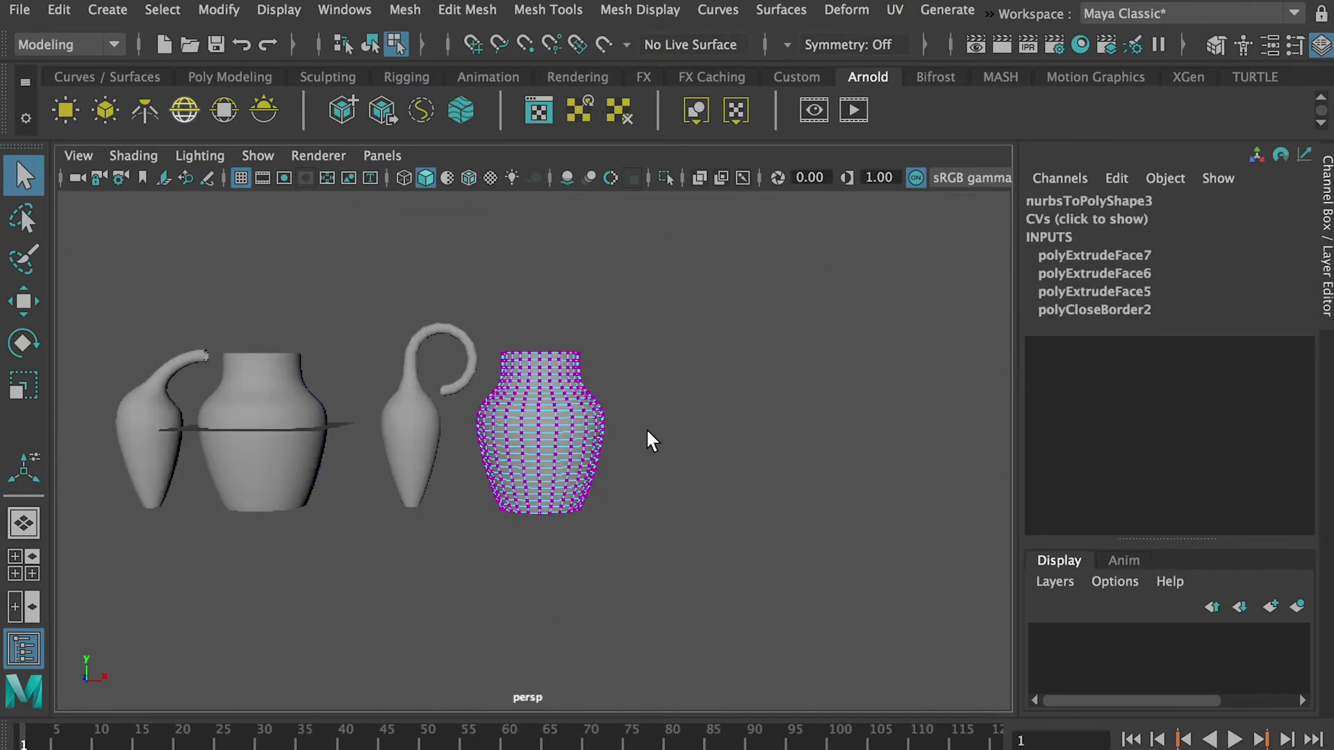
{"action": "left_click_drag", "start_coordinate": [679, 483], "coordinate": [399, 286], "text": "ctrl"}
{"action": "right_click_drag", "start_coordinate": [400, 290], "coordinate": [573, 506], "text": "alt"}
{"action": "left_click_drag", "start_coordinate": [572, 506], "coordinate": [486, 393], "text": "alt"}
{"action": "right_click_drag", "start_coordinate": [486, 393], "coordinate": [581, 527], "text": "alt"}
{"action": "left_click_drag", "start_coordinate": [581, 526], "coordinate": [564, 471], "text": "alt"}
{"action": "scroll", "coordinate": [581, 406], "scroll_direction": "up", "scroll_amount": 3}
{"action": "right_click_drag", "start_coordinate": [569, 401], "coordinate": [658, 321], "text": "shift"}
{"action": "scroll", "coordinate": [604, 414], "scroll_direction": "down", "scroll_amount": 5}
{"action": "left_click_drag", "start_coordinate": [604, 414], "coordinate": [478, 364], "text": "alt"}
{"action": "right_click_drag", "start_coordinate": [477, 364], "coordinate": [652, 507], "text": "alt"}
{"action": "middle_click_drag", "start_coordinate": [619, 423], "coordinate": [557, 587], "text": "alt"}
{"action": "right_click_drag", "start_coordinate": [507, 431], "coordinate": [539, 431], "text": "alt"}
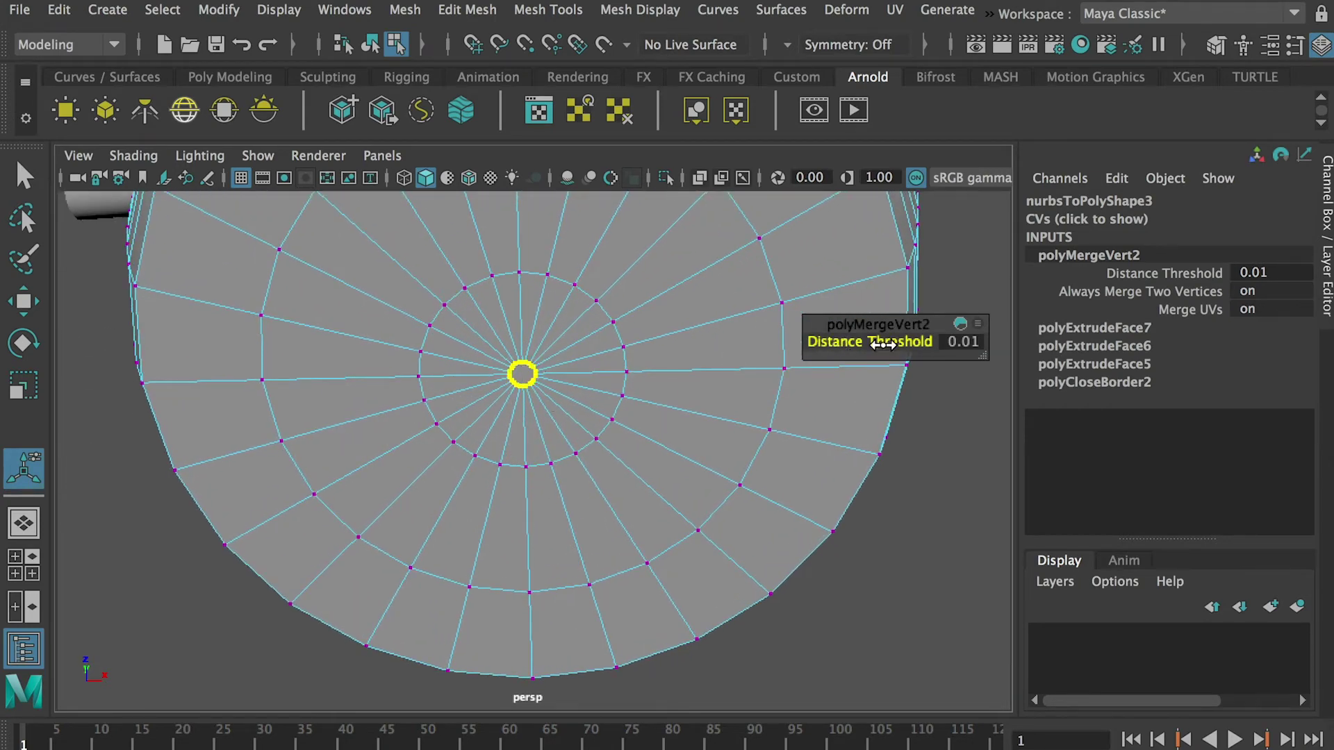
{"action": "left_click_drag", "start_coordinate": [860, 341], "coordinate": [861, 341]}
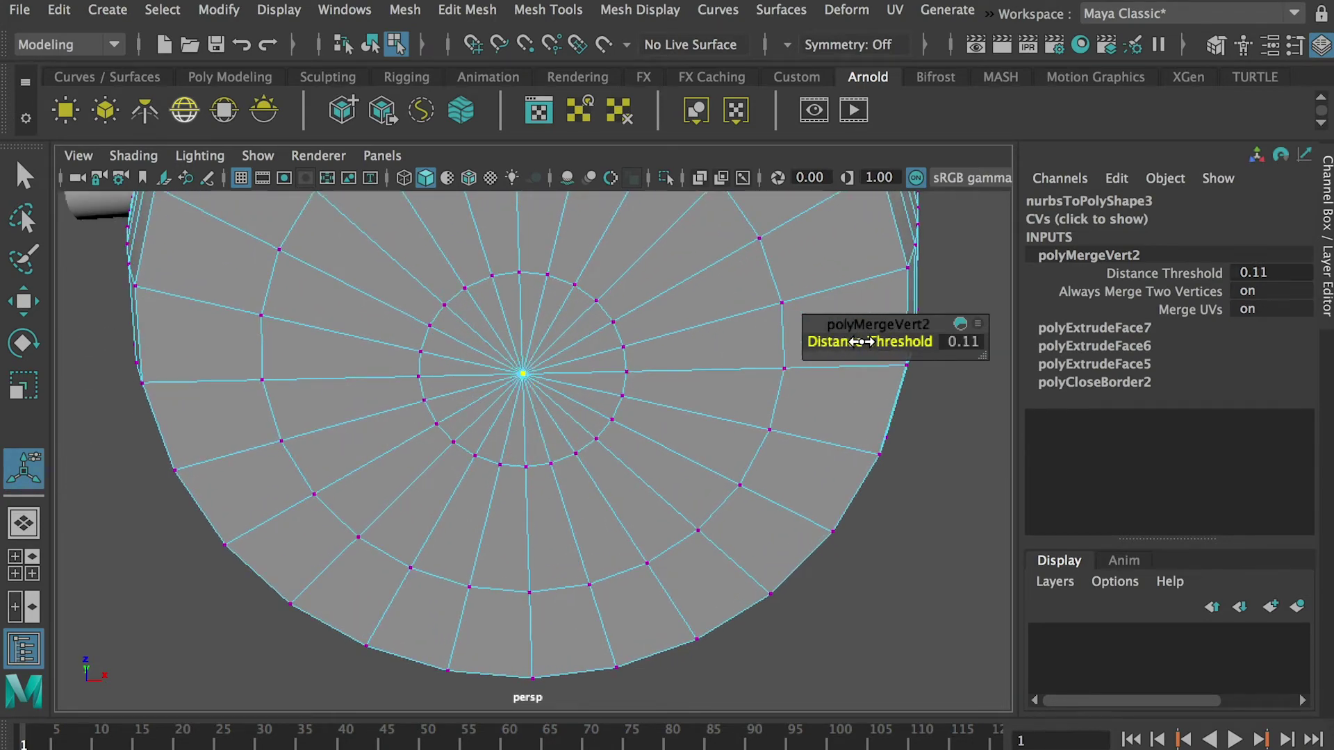
{"action": "left_click", "coordinate": [925, 467]}
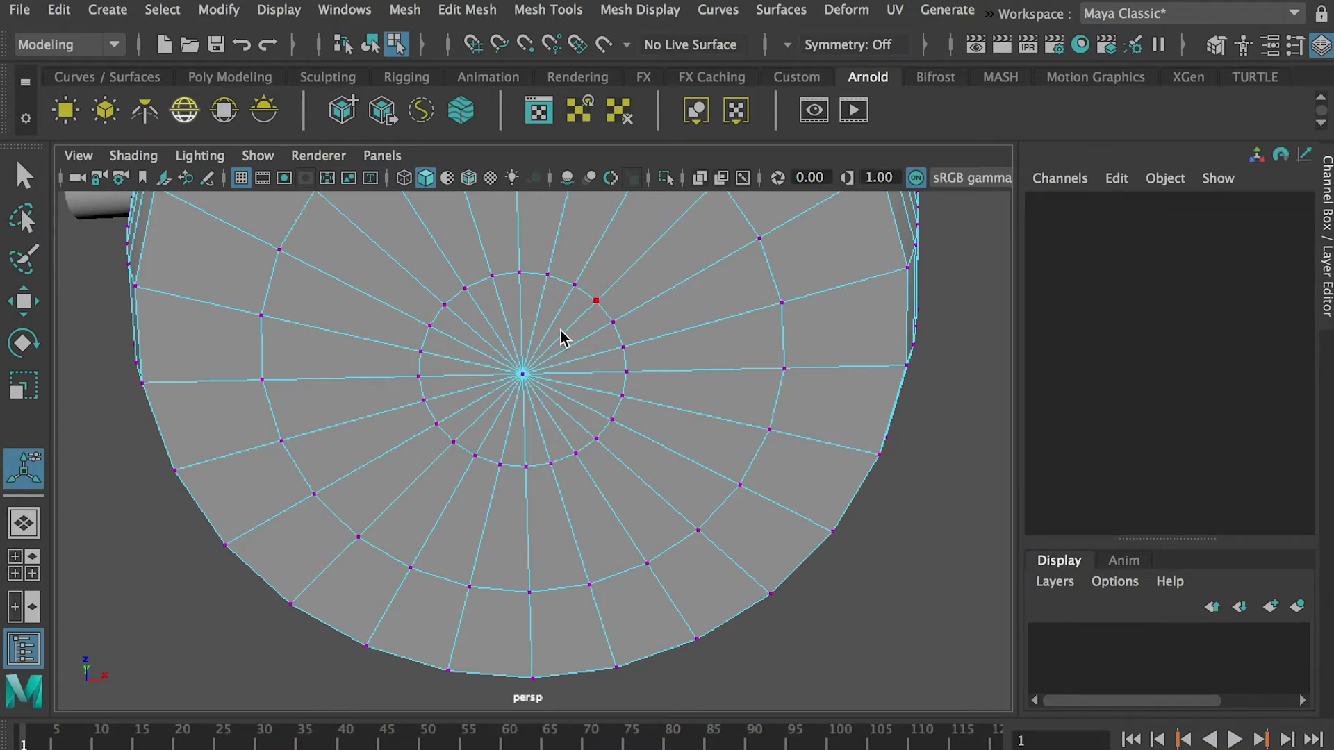
Step: Select all faces of the wide vase and extrude them with a small thickness to give the wall depth
{"action": "right_click_drag", "start_coordinate": [560, 326], "coordinate": [567, 295]}
{"action": "right_click_drag", "start_coordinate": [567, 295], "coordinate": [605, 275]}
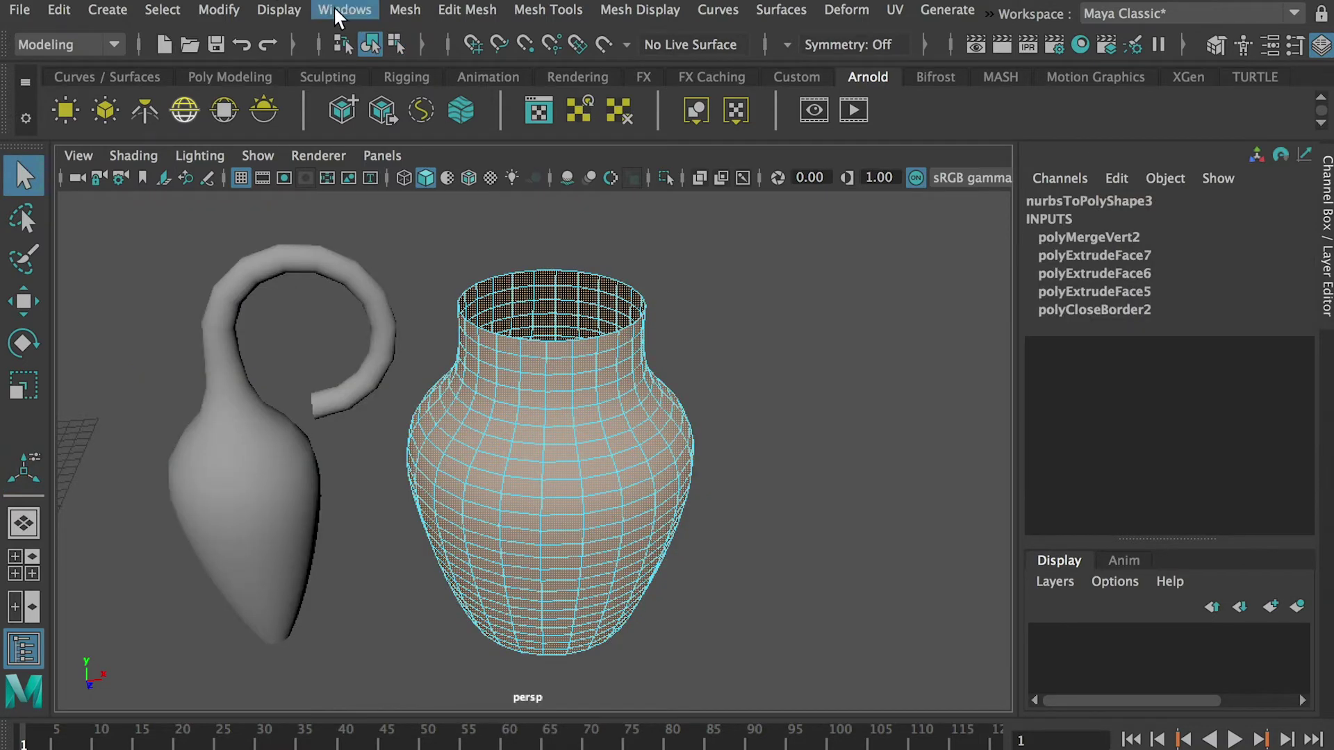
{"action": "left_click", "coordinate": [405, 10]}
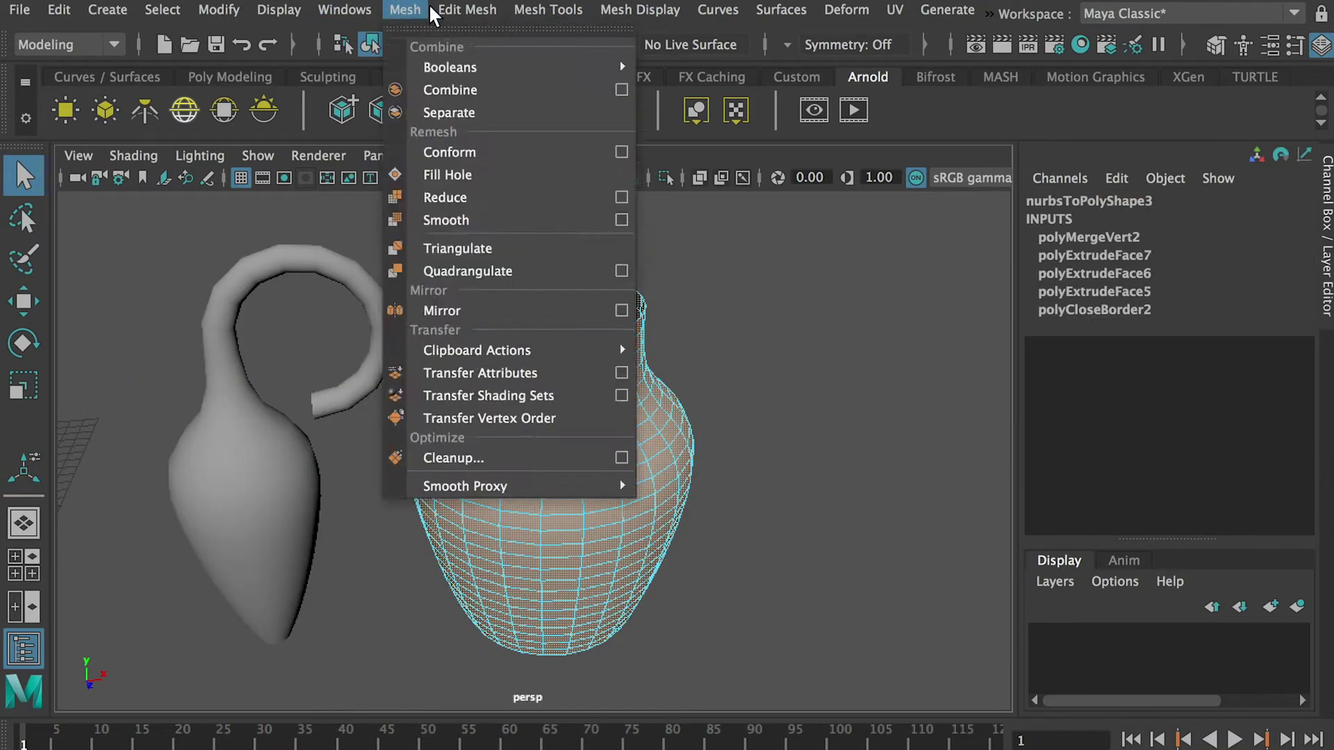
{"action": "left_click", "coordinate": [508, 225]}
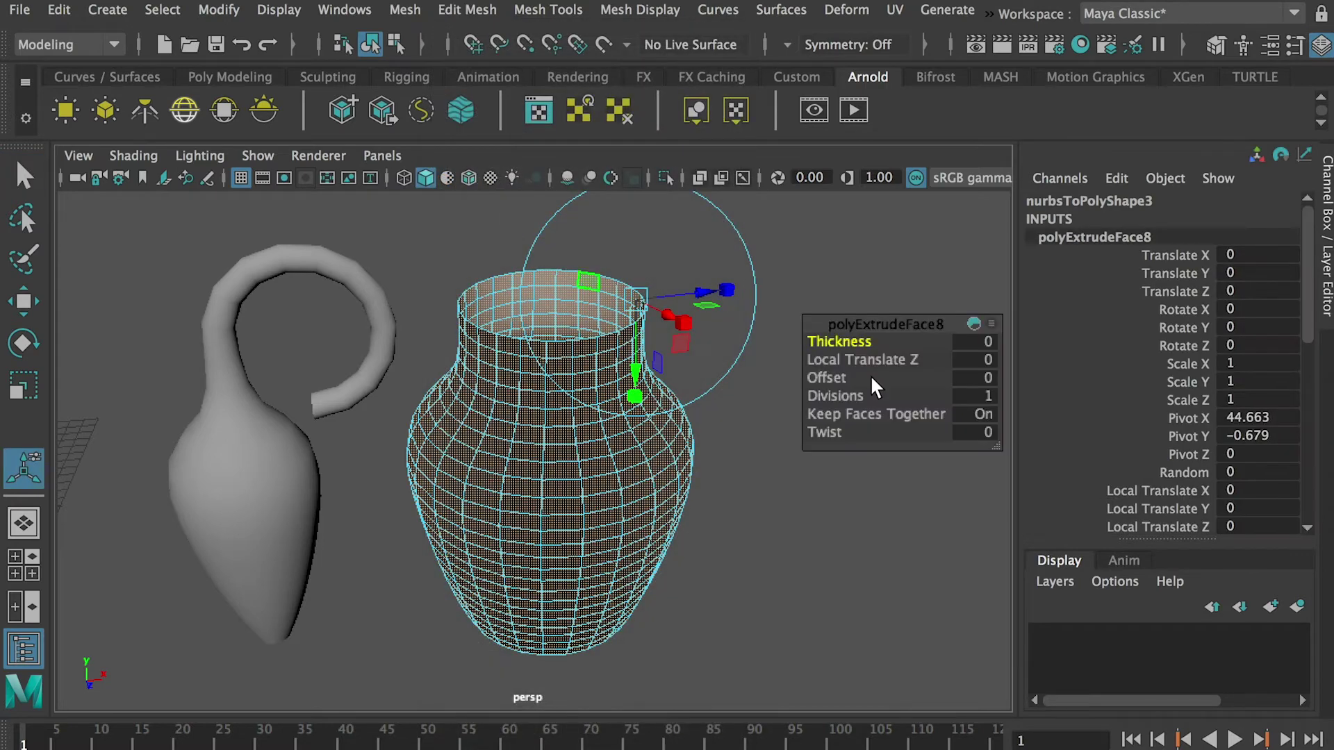
{"action": "left_click_drag", "start_coordinate": [860, 338], "coordinate": [855, 341]}
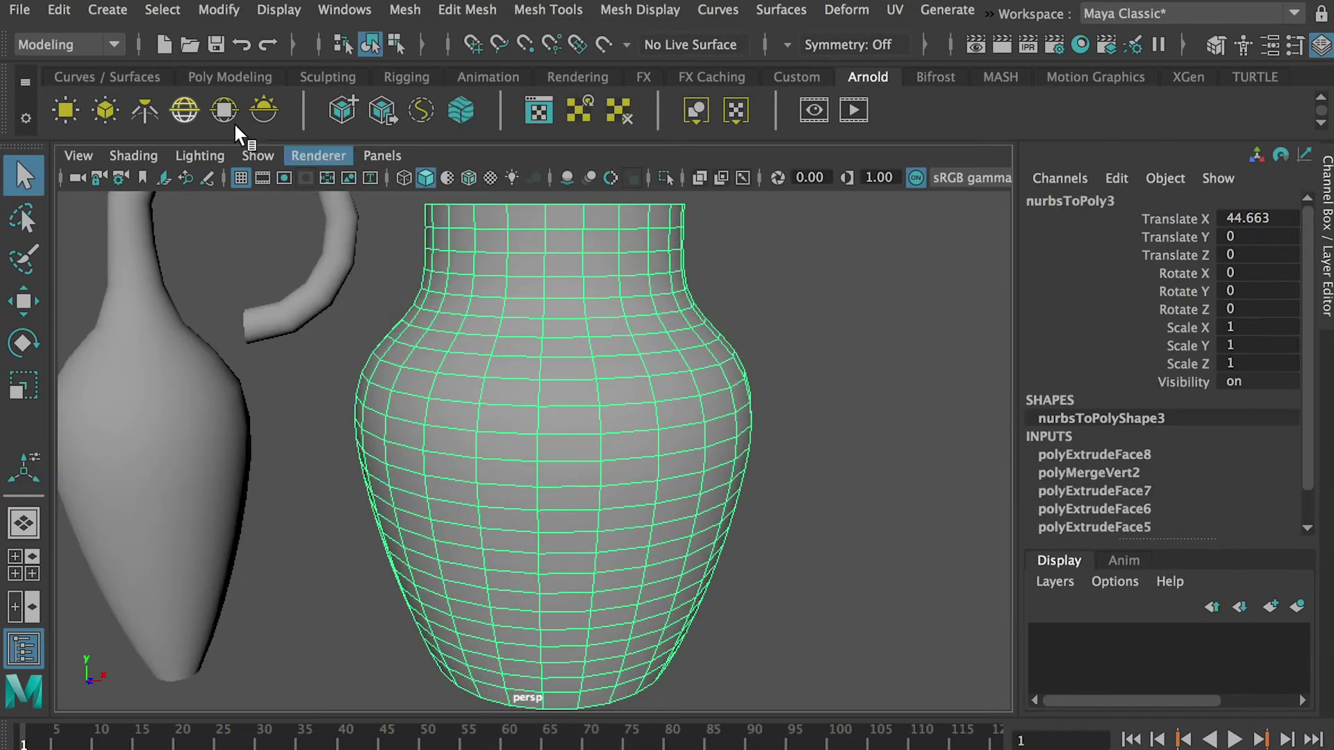
Step: Delete the construction history of the thickened wide vase
{"action": "left_click", "coordinate": [59, 10]}
{"action": "mouse_move", "coordinate": [149, 276]}
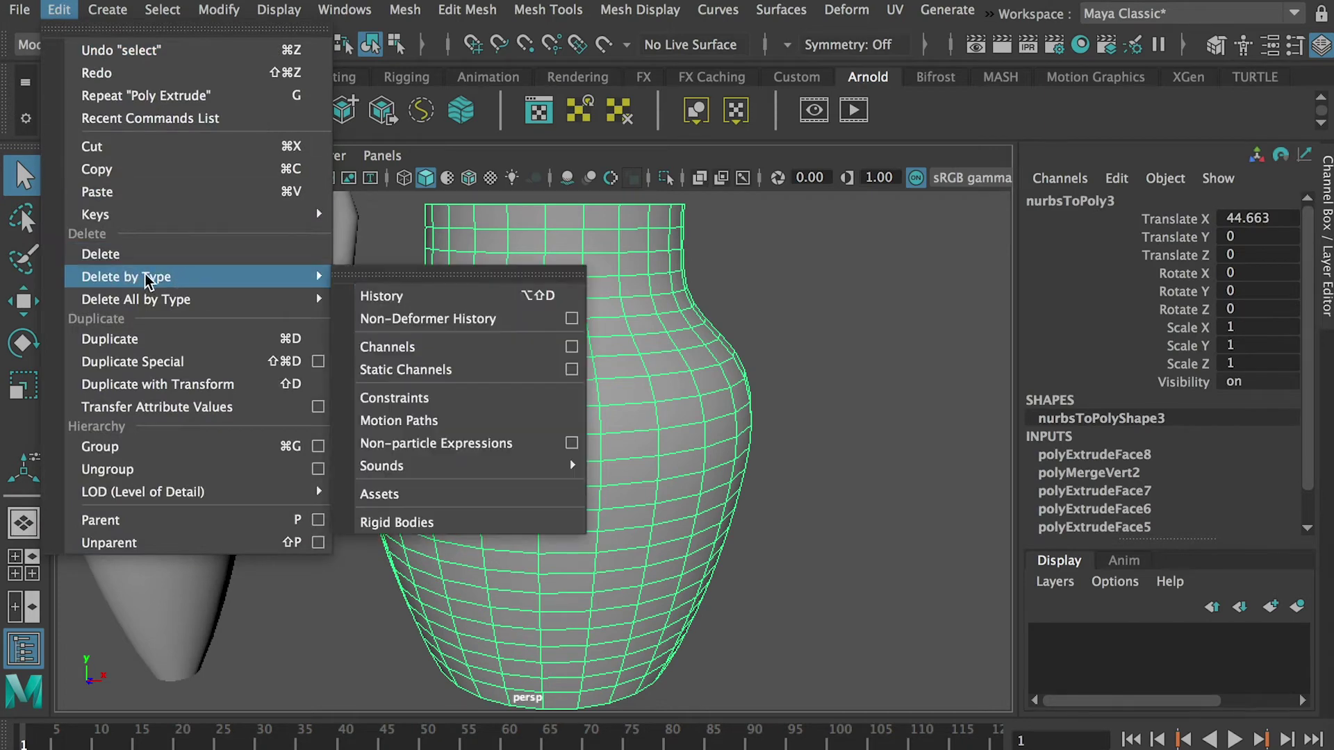
{"action": "left_click", "coordinate": [379, 293]}
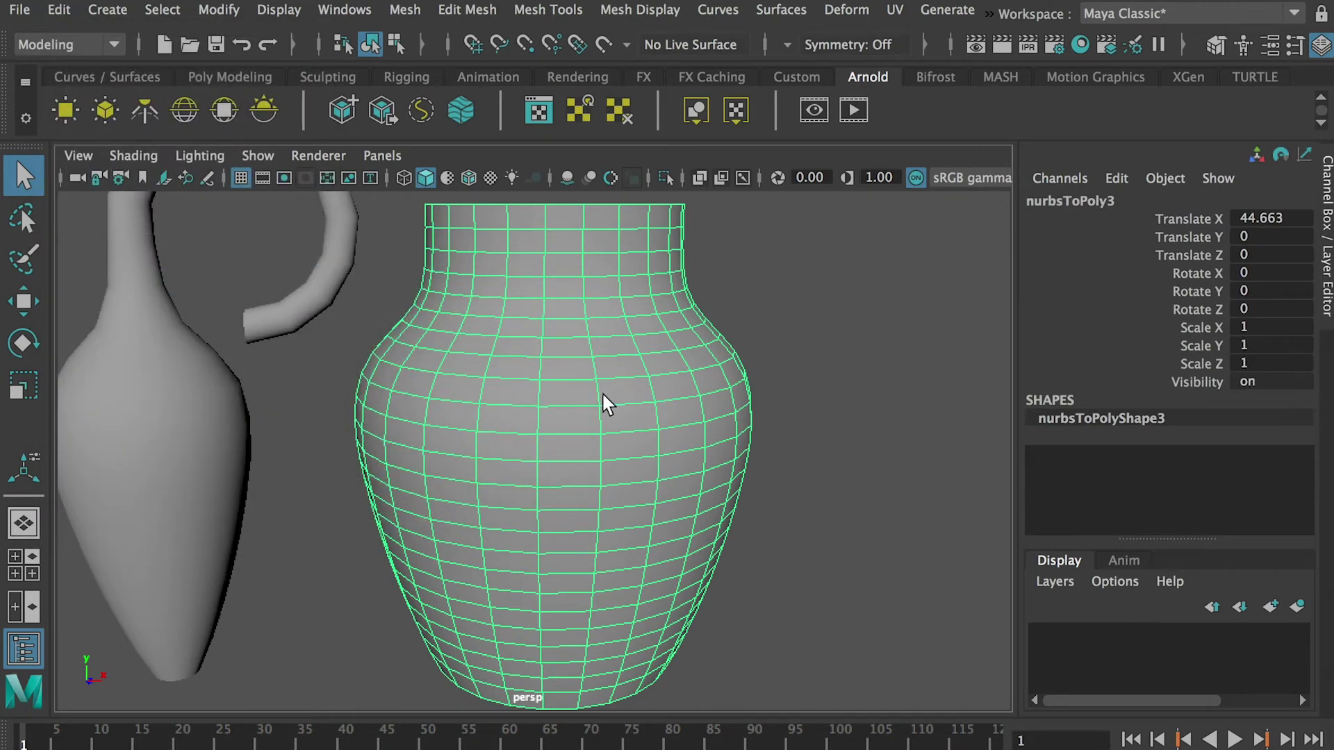
Step: Switch to the Animation menu set and add a nonlinear Twist deformer to the wide vase
{"action": "mouse_move", "coordinate": [613, 363]}
{"action": "left_mouse_down", "text": "alt"}
{"action": "mouse_move", "coordinate": [592, 382]}
{"action": "mouse_move", "coordinate": [602, 372]}
{"action": "left_mouse_up", "text": "alt"}
{"action": "right_click_drag", "start_coordinate": [630, 387], "coordinate": [572, 390], "text": "alt"}
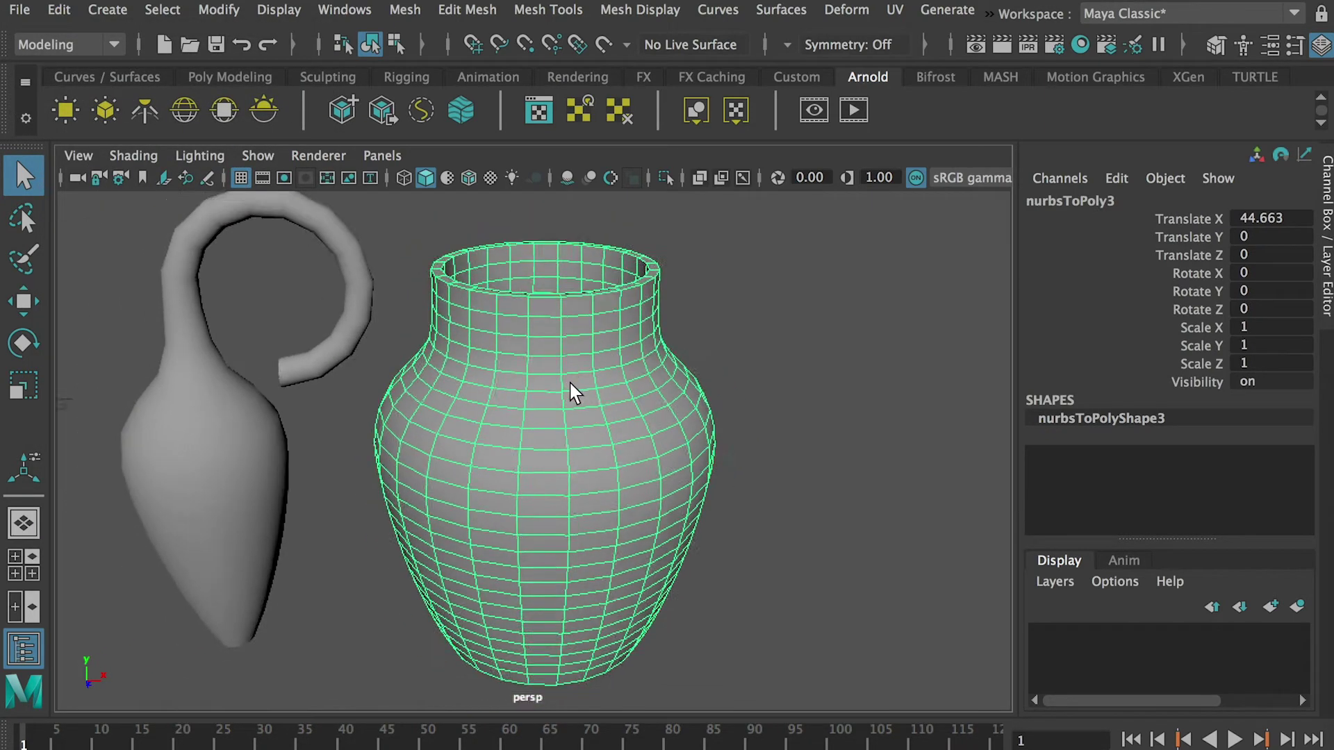
{"action": "middle_click_drag", "start_coordinate": [572, 389], "coordinate": [537, 357], "text": "alt"}
{"action": "left_click", "coordinate": [82, 44]}
{"action": "left_click", "coordinate": [61, 116]}
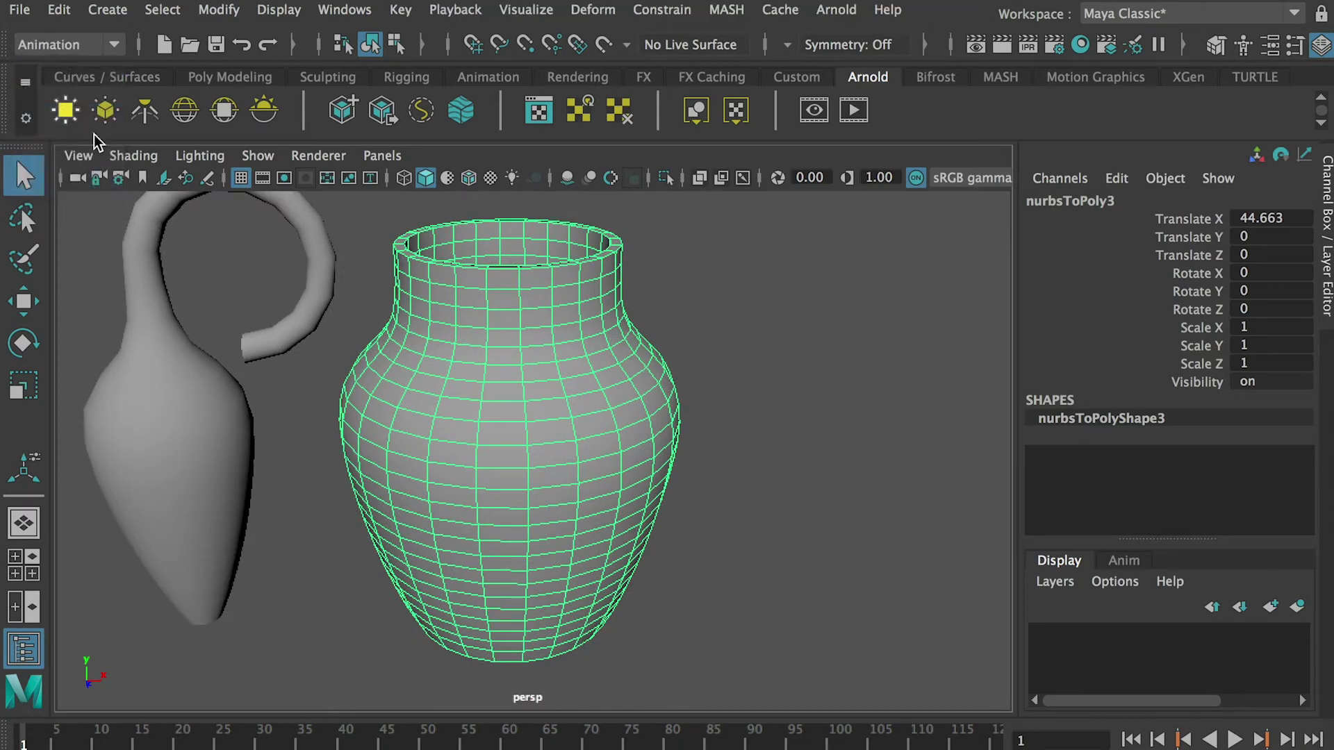
{"action": "left_click", "coordinate": [591, 11]}
{"action": "mouse_move", "coordinate": [705, 253]}
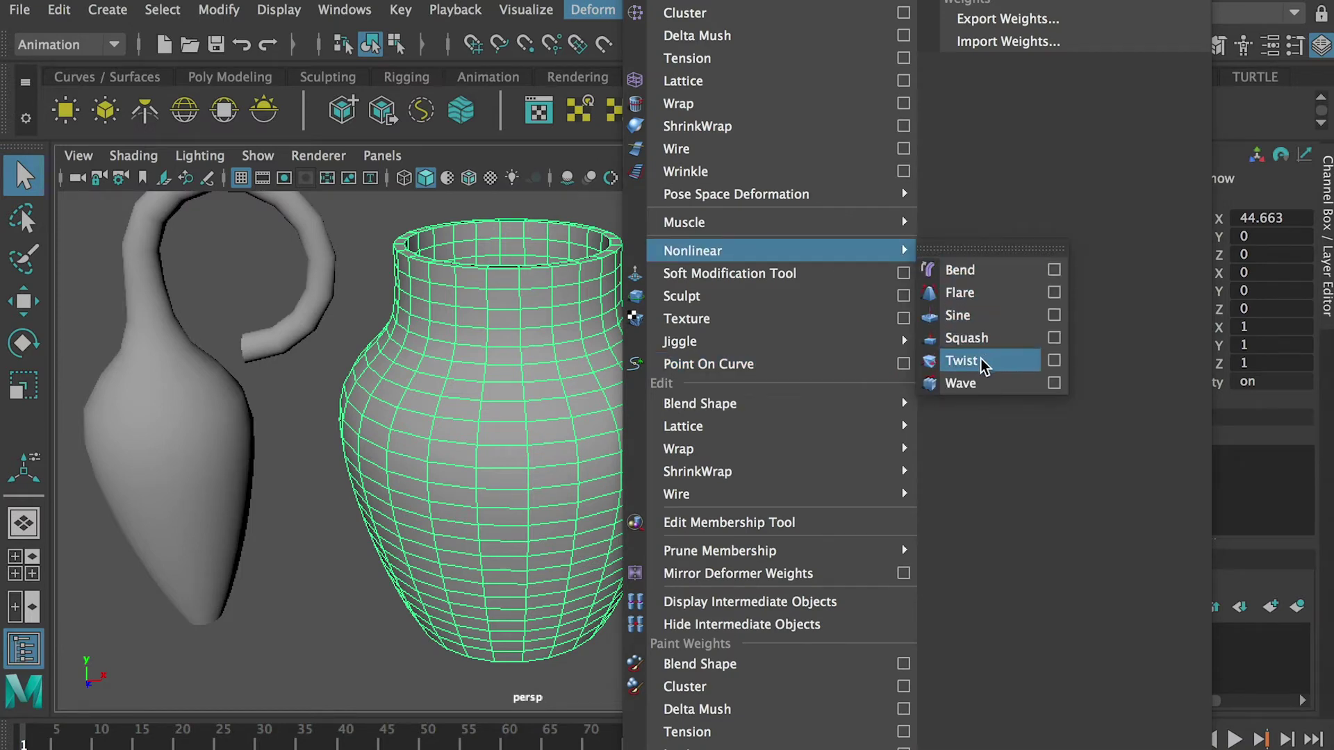
{"action": "left_click", "coordinate": [962, 361]}
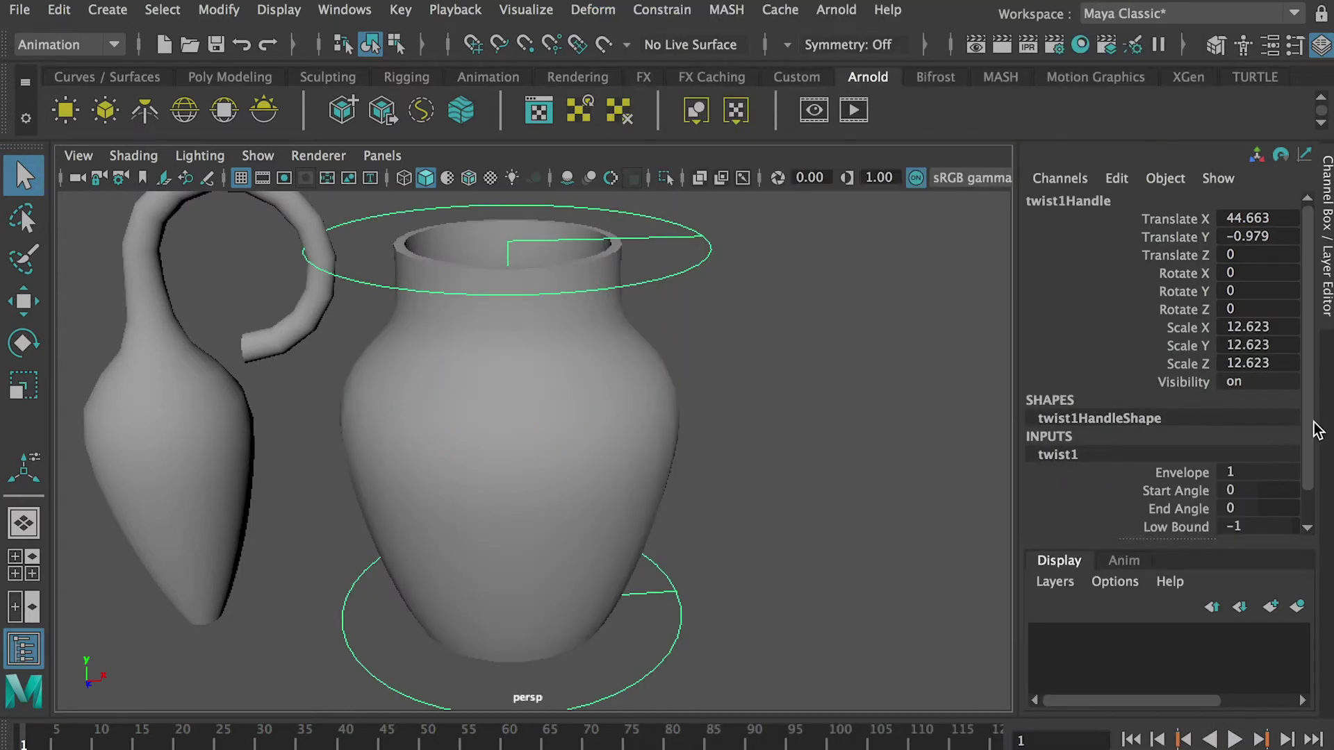
Step: Set the Twist deformer's End Angle to 270
{"action": "scroll", "coordinate": [1278, 466], "scroll_direction": "down", "scroll_amount": 2}
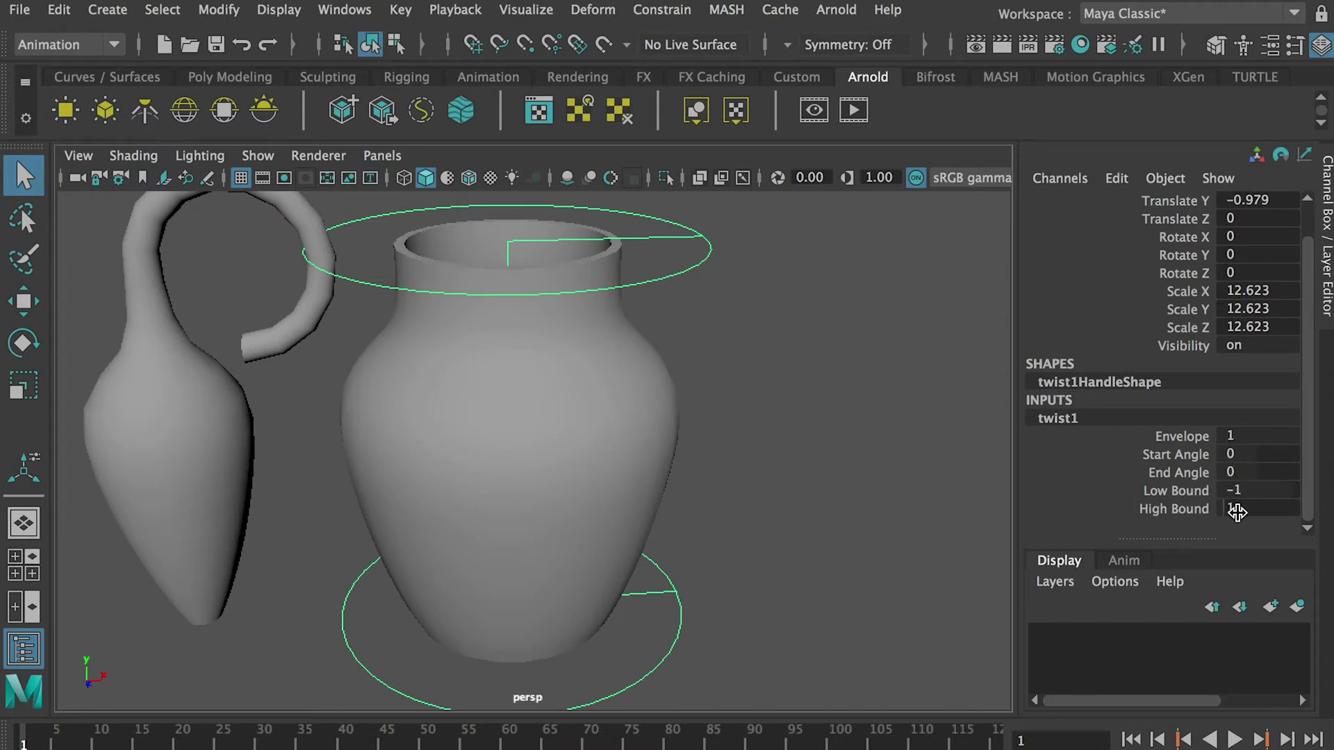
{"action": "double_click", "coordinate": [1252, 490]}
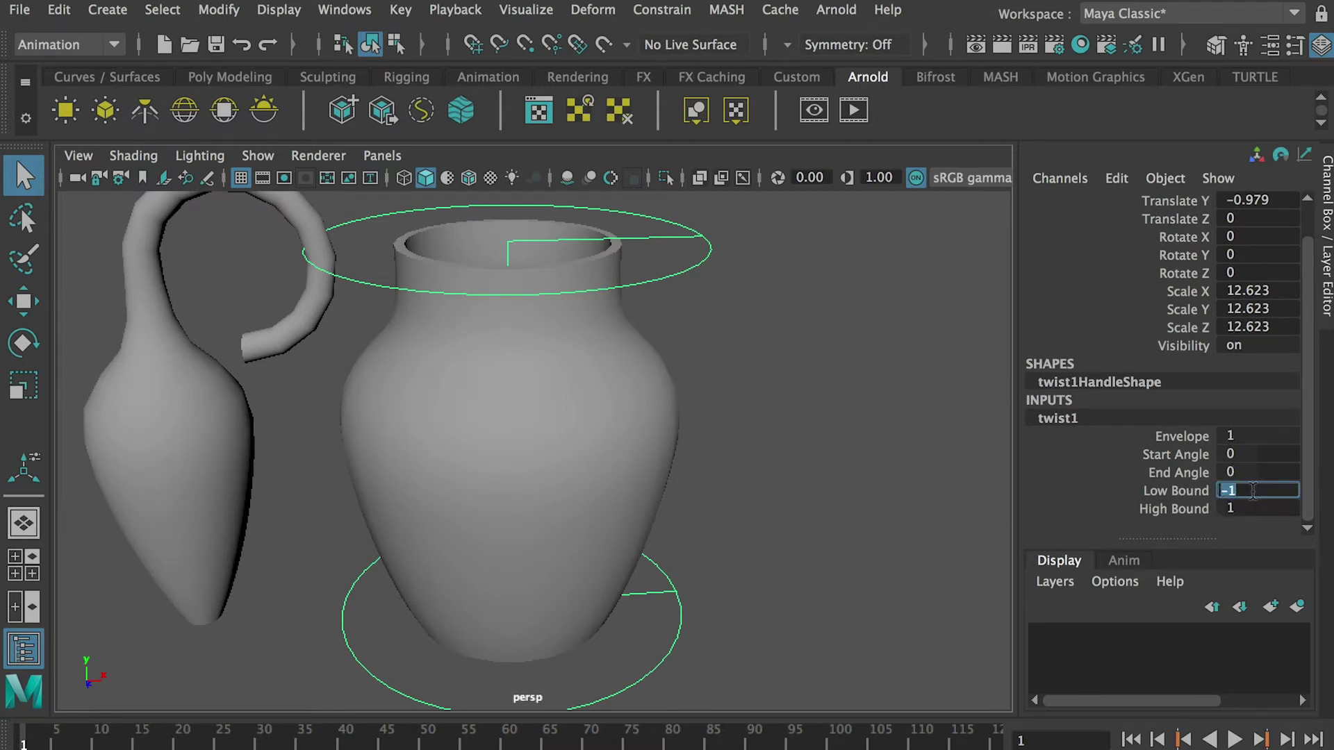
{"action": "double_click", "coordinate": [1247, 471]}
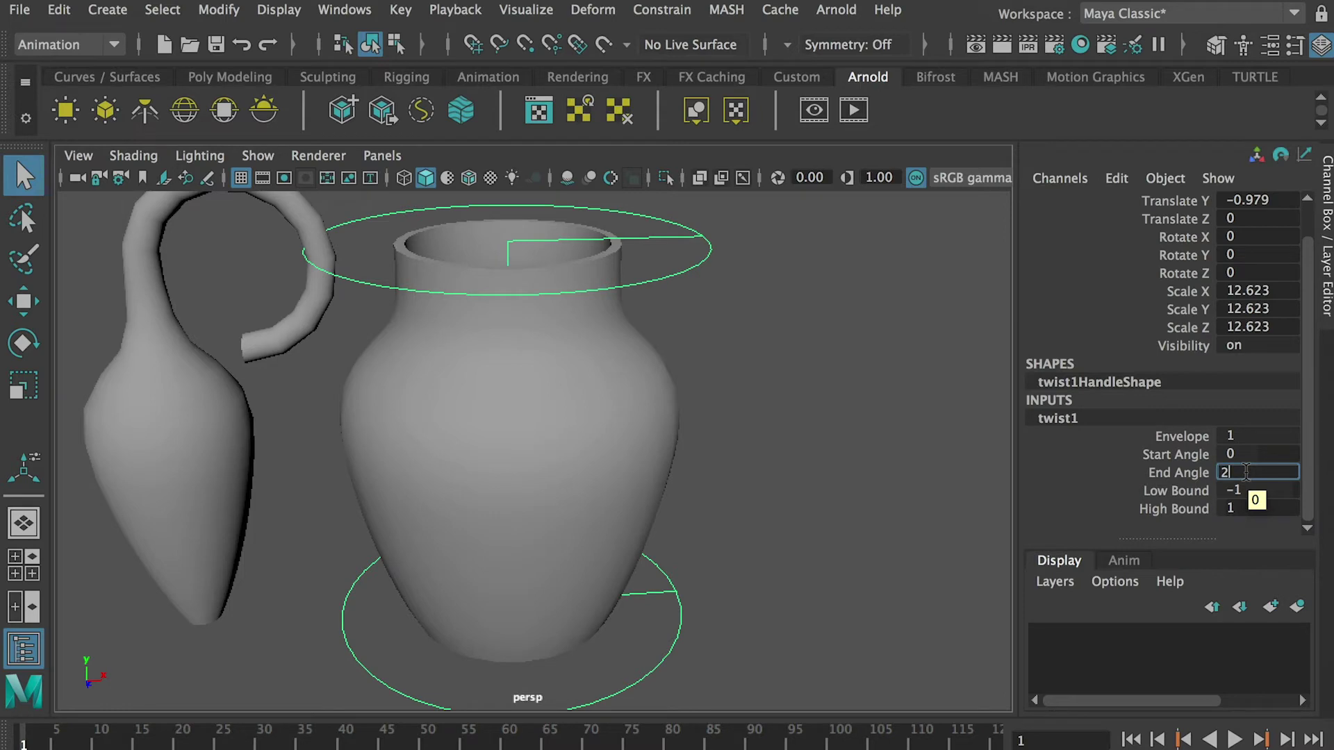
{"action": "key", "text": "Return"}
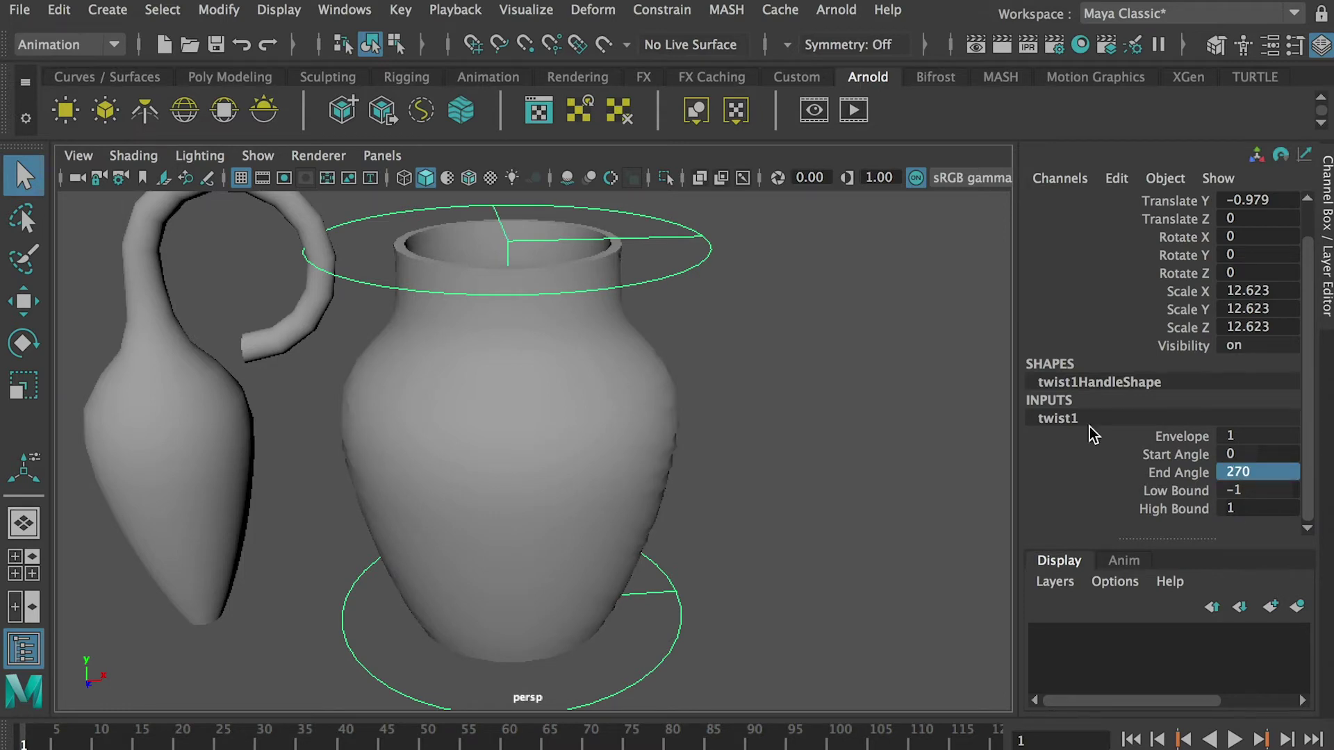
Step: Select the twisted vase and examine its spiral edge flow around the body, base and neck
{"action": "left_click", "coordinate": [819, 420]}
{"action": "left_click", "coordinate": [632, 396]}
{"action": "scroll", "coordinate": [632, 396], "scroll_direction": "up", "scroll_amount": 5}
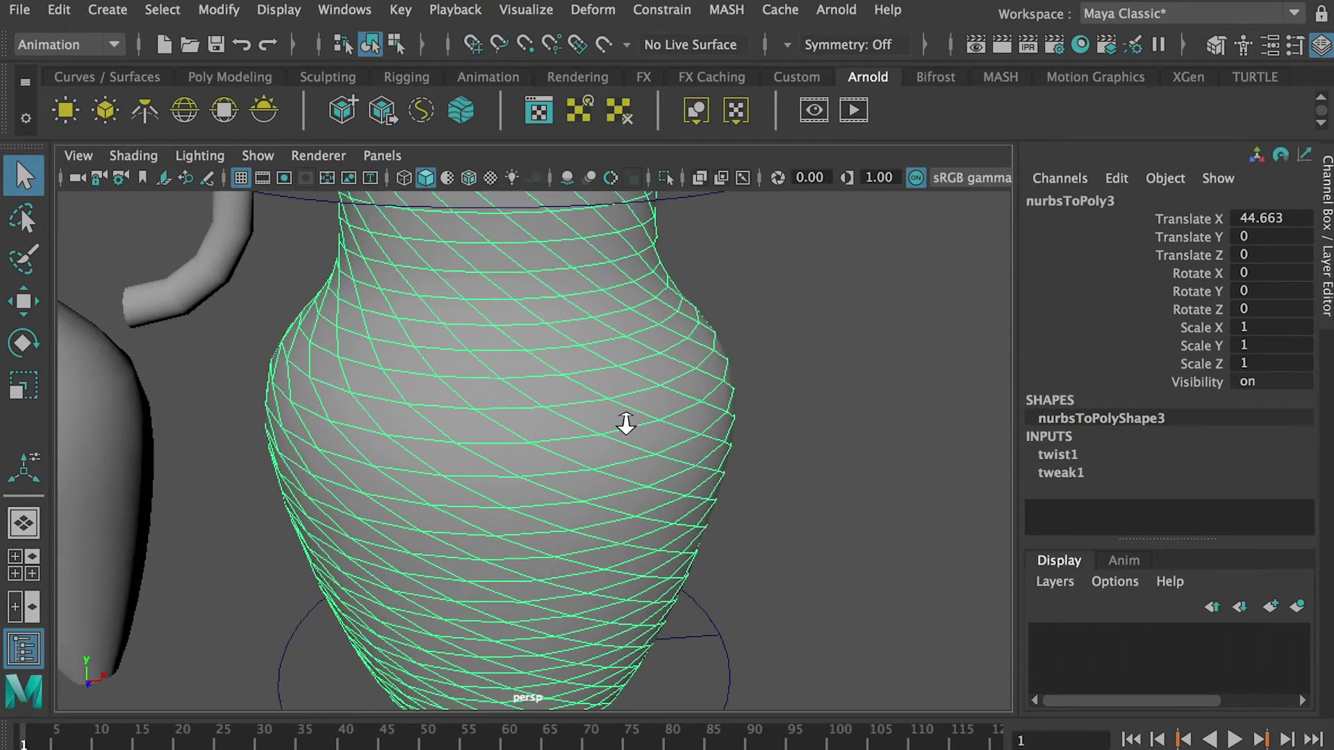
{"action": "left_click_drag", "start_coordinate": [692, 423], "coordinate": [679, 425], "text": "alt"}
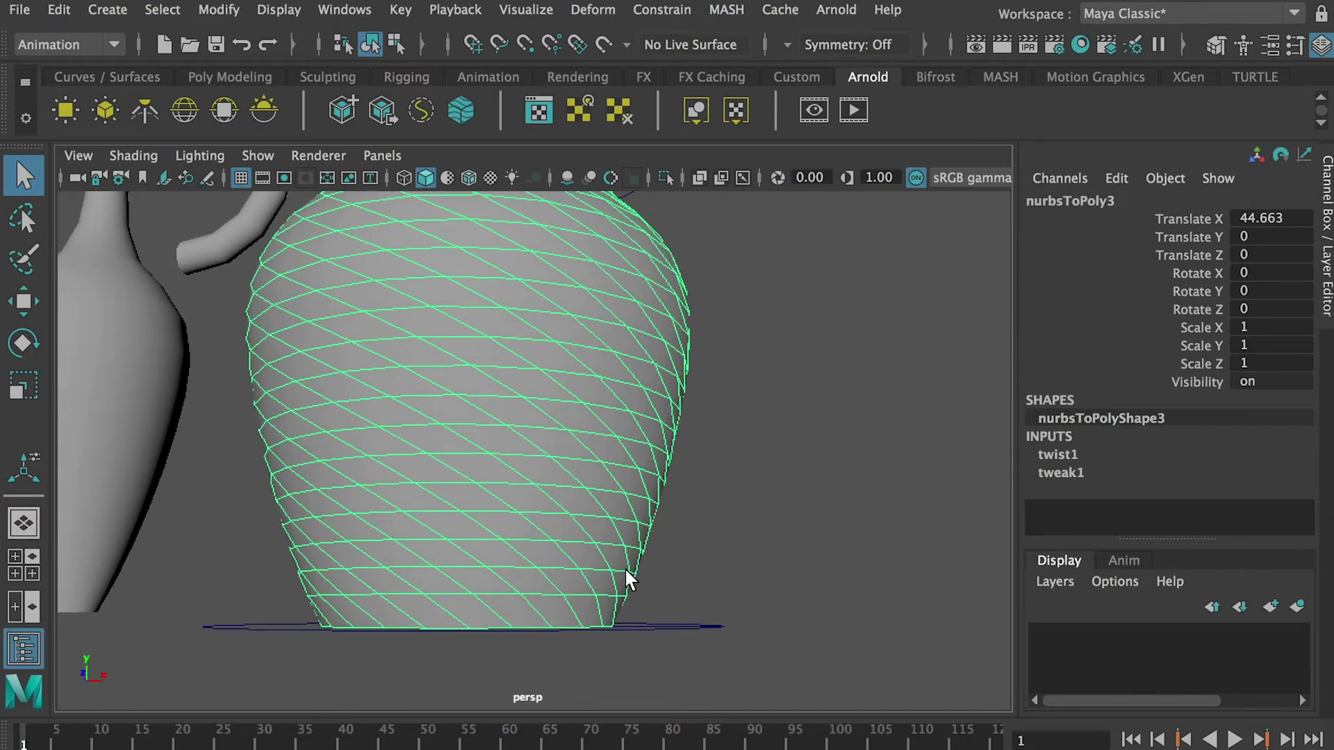
{"action": "left_click_drag", "start_coordinate": [626, 570], "coordinate": [646, 585], "text": "alt"}
{"action": "scroll", "coordinate": [646, 585], "scroll_direction": "down", "scroll_amount": 5}
{"action": "left_click_drag", "start_coordinate": [507, 283], "coordinate": [504, 303], "text": "alt"}
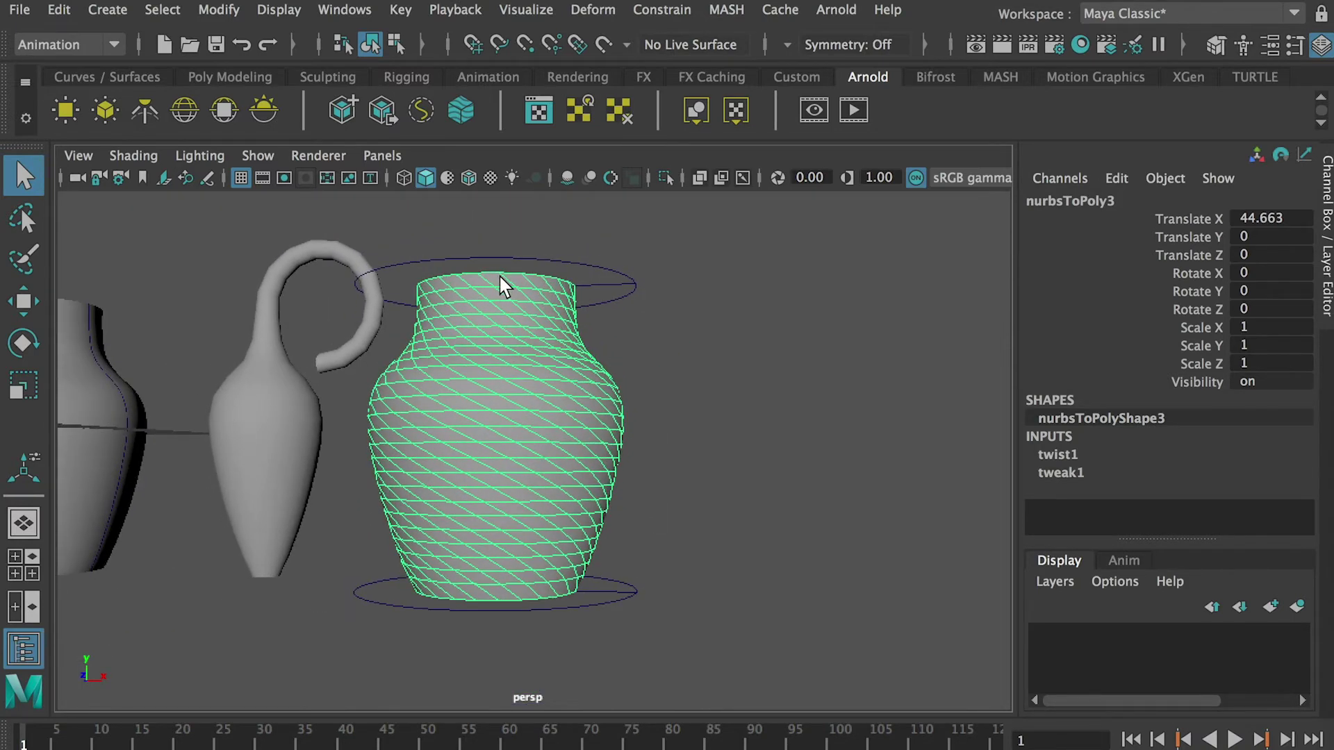
{"action": "left_click_drag", "start_coordinate": [490, 389], "coordinate": [525, 398], "text": "alt"}
{"action": "scroll", "coordinate": [502, 360], "scroll_direction": "up", "scroll_amount": 5}
{"action": "scroll", "coordinate": [660, 421], "scroll_direction": "down", "scroll_amount": 5}
{"action": "scroll", "coordinate": [556, 431], "scroll_direction": "up", "scroll_amount": 3}
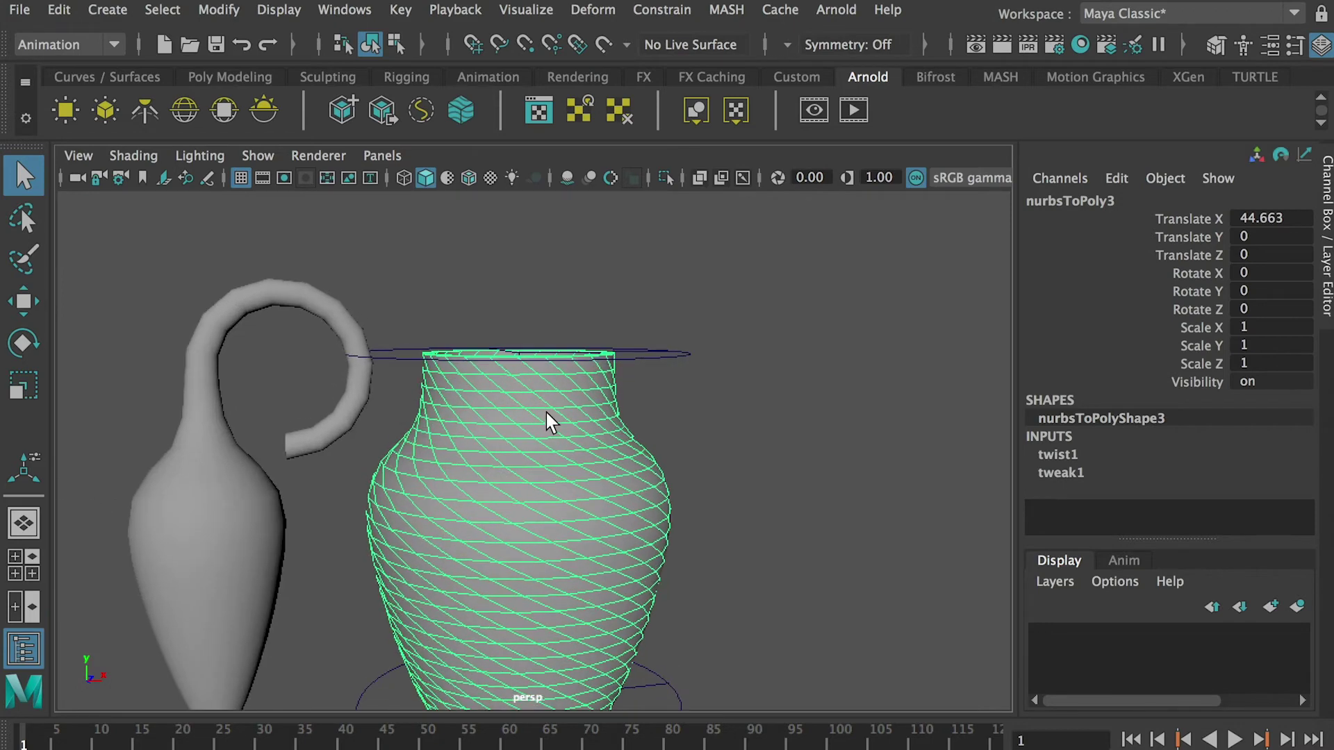
Step: Delete the twisted vase's history to bake in the twist
{"action": "left_click", "coordinate": [70, 9]}
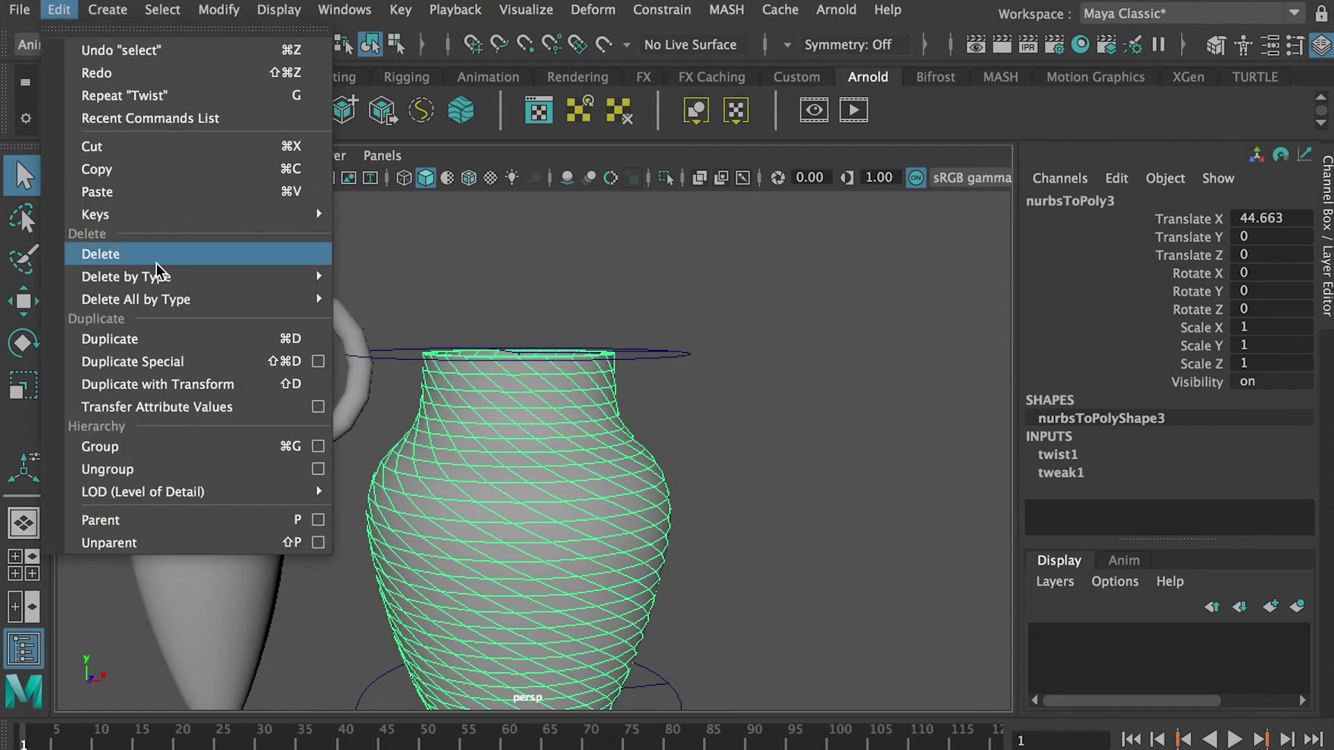
{"action": "mouse_move", "coordinate": [177, 276]}
{"action": "left_click", "coordinate": [382, 296]}
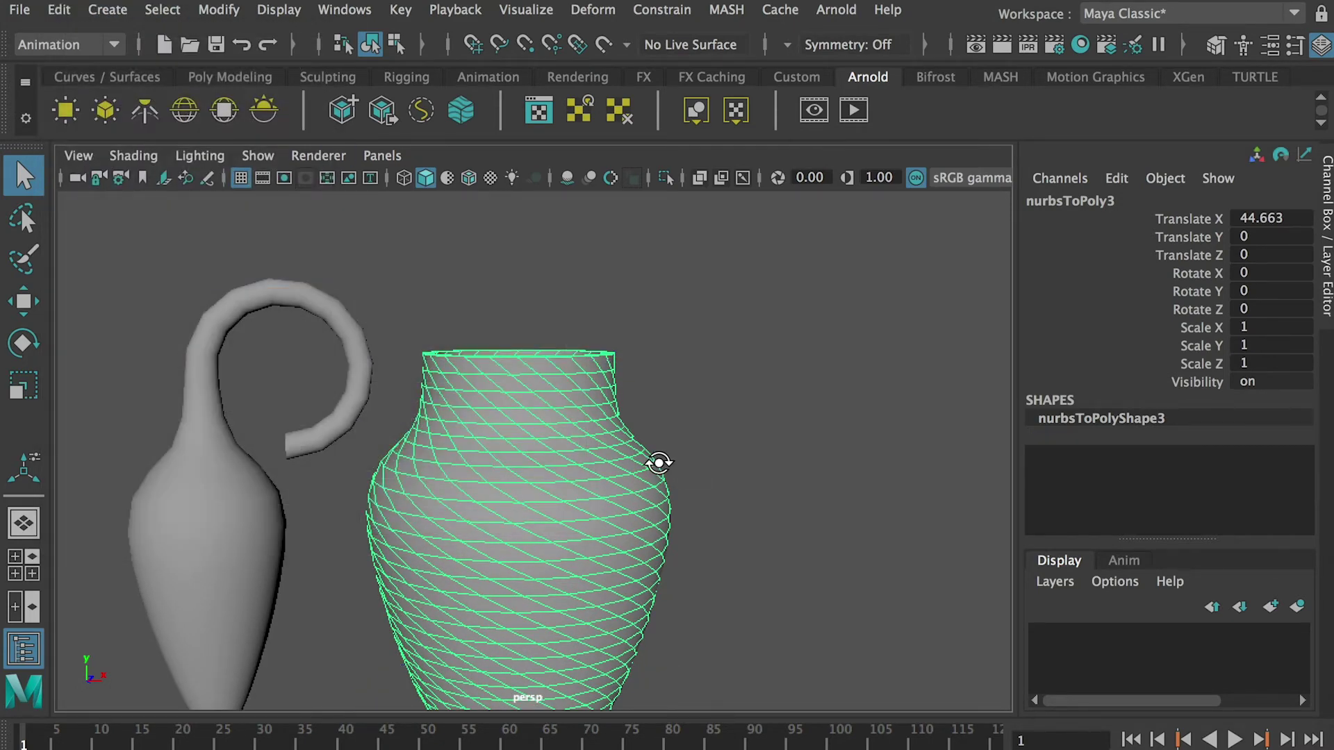
Step: Select only the short cross edges around the flat rim of the twisted vase and delete them
{"action": "left_click_drag", "start_coordinate": [658, 463], "coordinate": [548, 332], "text": "alt"}
{"action": "right_click_drag", "start_coordinate": [548, 332], "coordinate": [550, 229]}
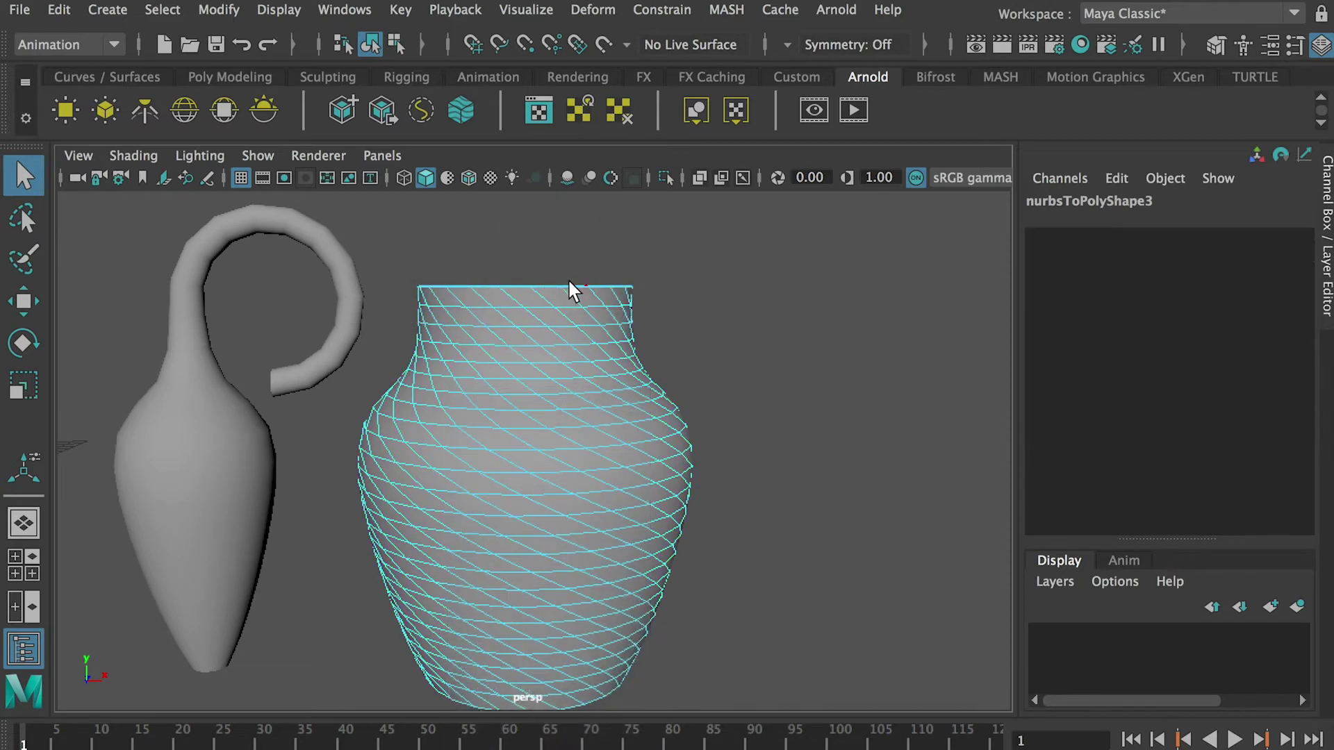
{"action": "left_click_drag", "start_coordinate": [383, 242], "coordinate": [621, 285]}
{"action": "left_click_drag", "start_coordinate": [698, 289], "coordinate": [698, 289]}
{"action": "left_click_drag", "start_coordinate": [595, 315], "coordinate": [599, 317], "text": "alt"}
{"action": "left_click_drag", "start_coordinate": [381, 304], "coordinate": [417, 330], "text": "ctrl"}
{"action": "right_click_drag", "start_coordinate": [417, 330], "coordinate": [560, 471], "text": "alt"}
{"action": "middle_click_drag", "start_coordinate": [560, 471], "coordinate": [555, 576], "text": "alt"}
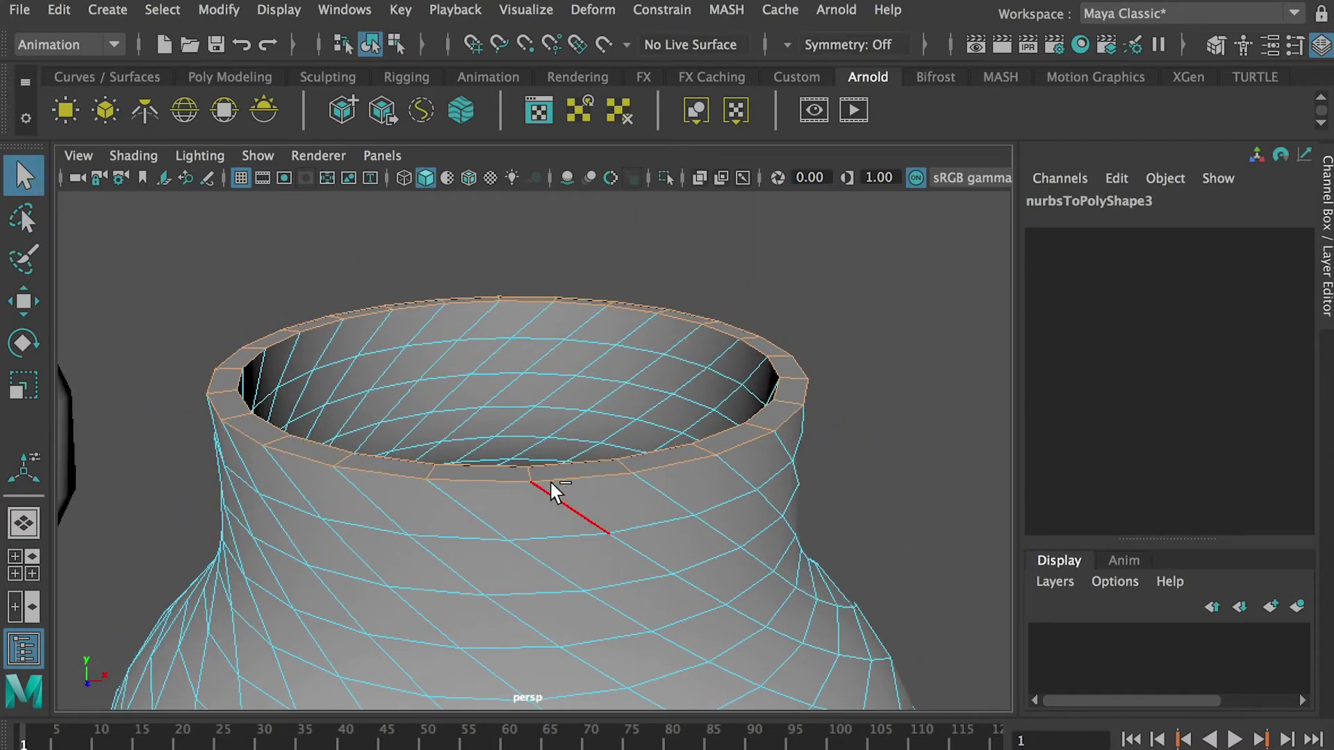
{"action": "left_click", "coordinate": [595, 478], "text": "ctrl"}
{"action": "left_click_drag", "start_coordinate": [713, 486], "coordinate": [663, 423], "text": "alt"}
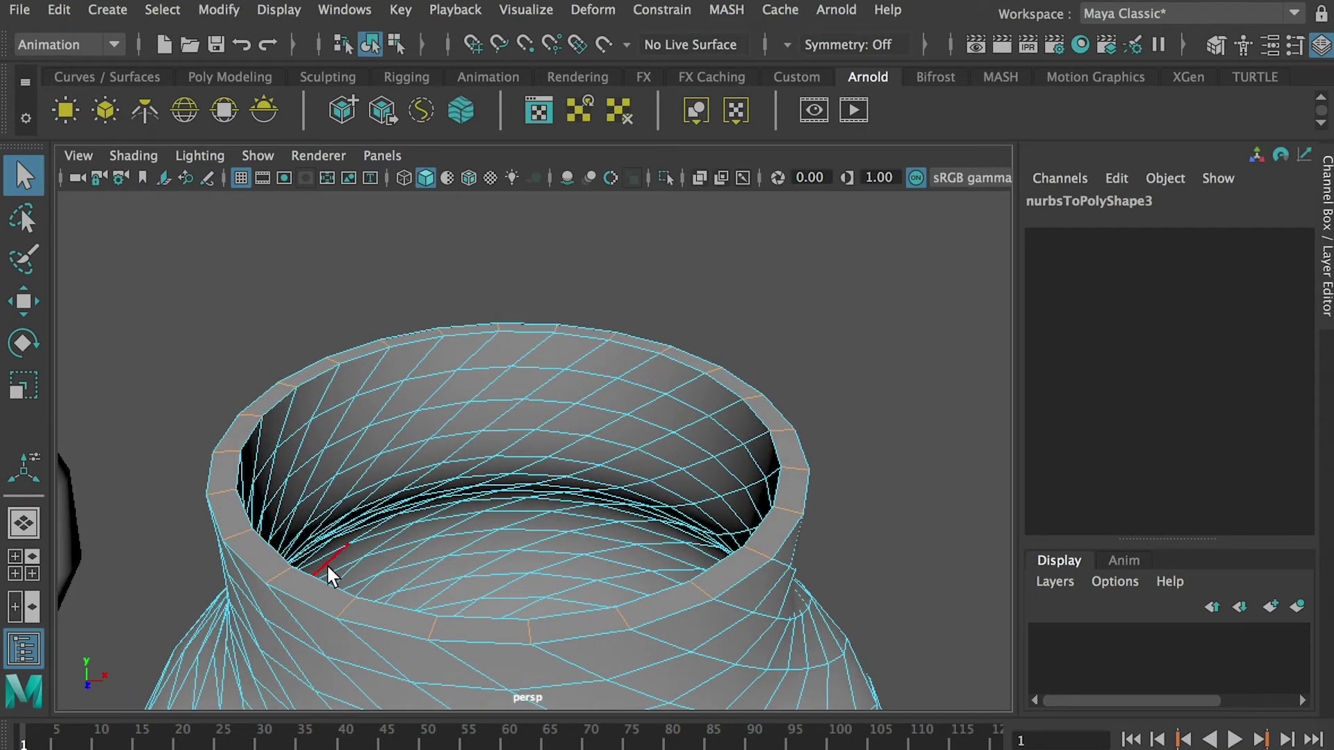
{"action": "key", "text": "Delete"}
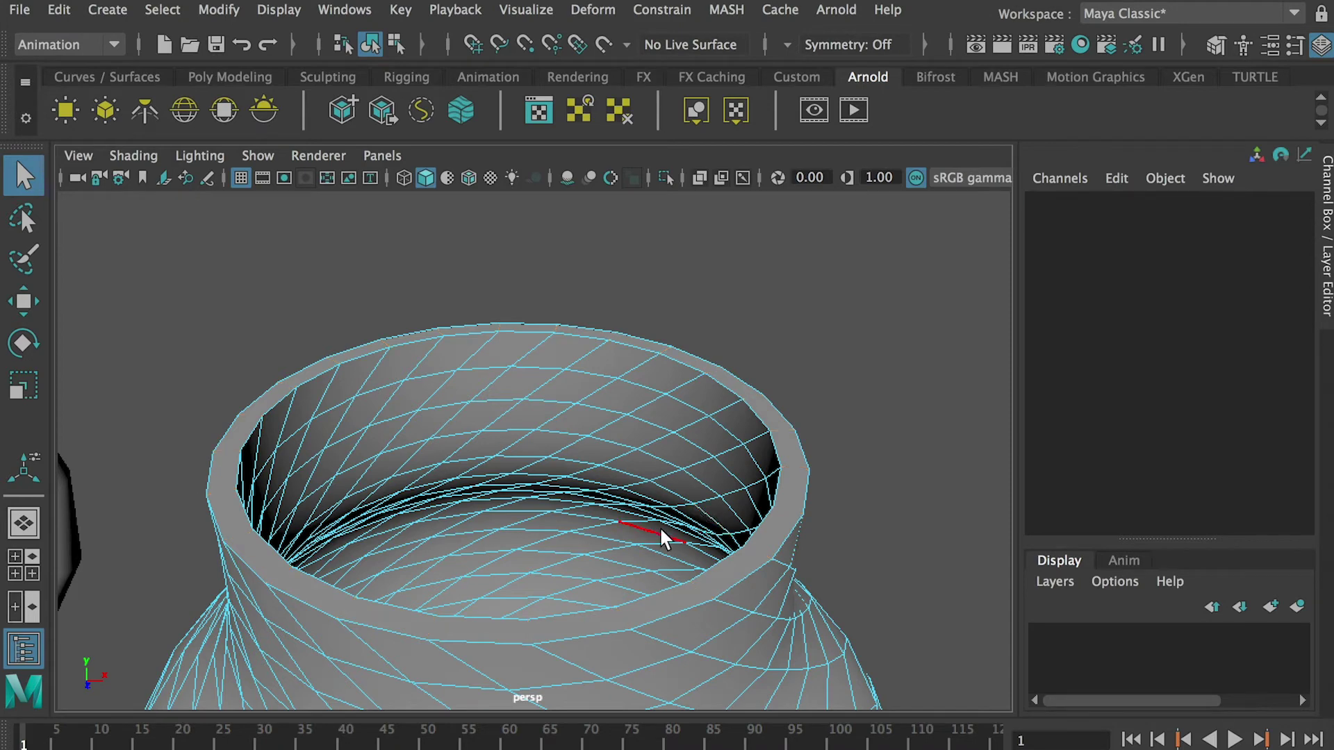
Step: Select alternating spiral edge loops around the neck of the twisted vase
{"action": "right_click_drag", "start_coordinate": [873, 594], "coordinate": [767, 551], "text": "alt"}
{"action": "middle_click_drag", "start_coordinate": [767, 551], "coordinate": [743, 527], "text": "alt"}
{"action": "double_click", "coordinate": [595, 502]}
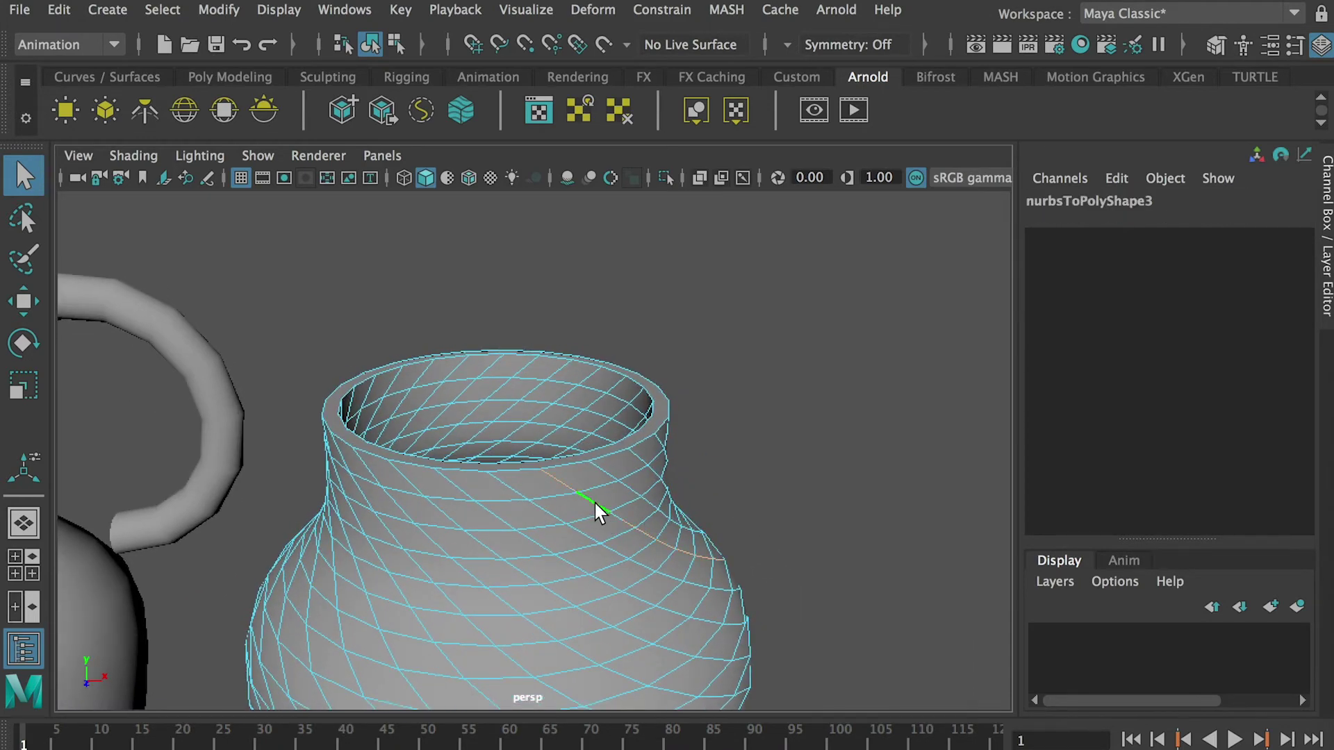
{"action": "left_click_drag", "start_coordinate": [774, 577], "coordinate": [636, 629], "text": "alt"}
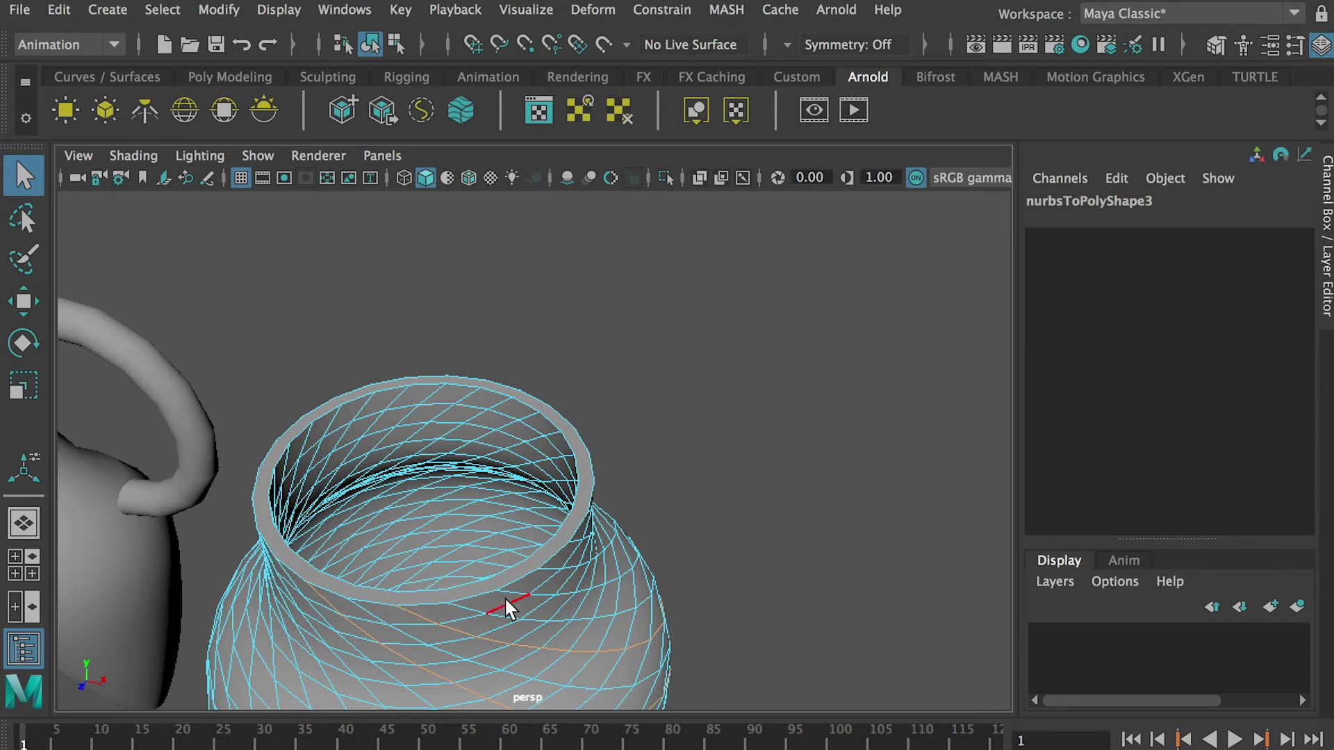
{"action": "mouse_move", "coordinate": [613, 568]}
{"action": "left_mouse_down", "text": "alt"}
{"action": "mouse_move", "coordinate": [590, 597]}
{"action": "mouse_move", "coordinate": [625, 628]}
{"action": "mouse_move", "coordinate": [598, 579]}
{"action": "left_mouse_up", "text": "alt"}
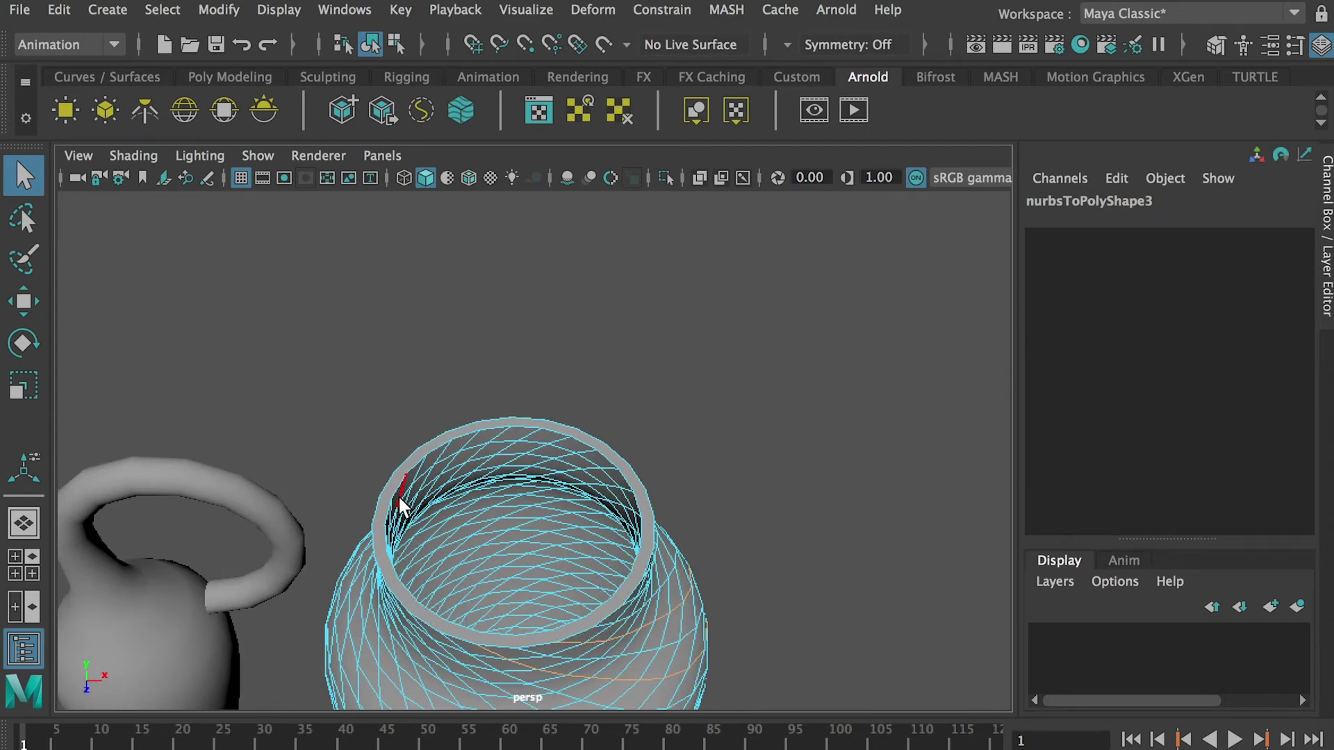
{"action": "left_click_drag", "start_coordinate": [672, 518], "coordinate": [673, 447], "text": "alt"}
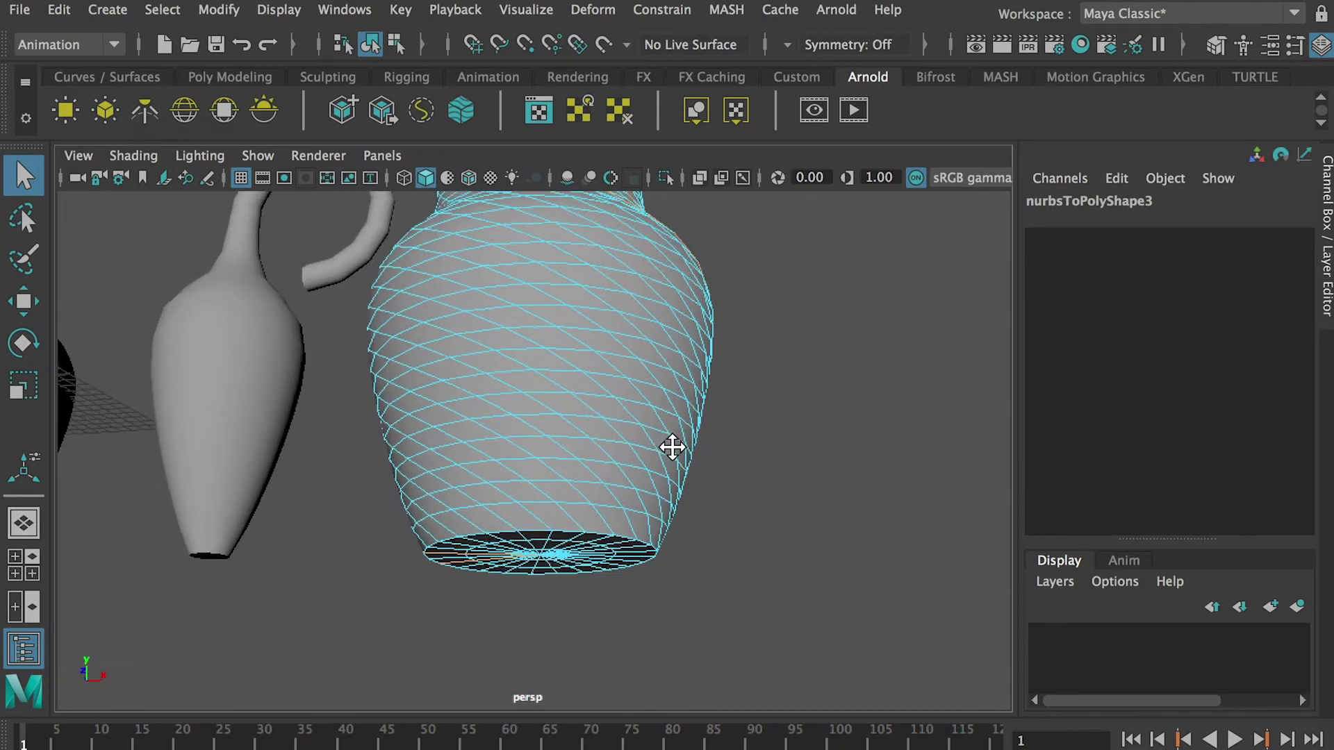
Step: Add every second spiral edge loop to the selection, working around the vase's base until the whole circumference is covered
{"action": "right_click_drag", "start_coordinate": [673, 447], "coordinate": [604, 540], "text": "alt"}
{"action": "left_click_drag", "start_coordinate": [605, 541], "coordinate": [583, 520], "text": "alt"}
{"action": "left_click", "coordinate": [545, 414]}
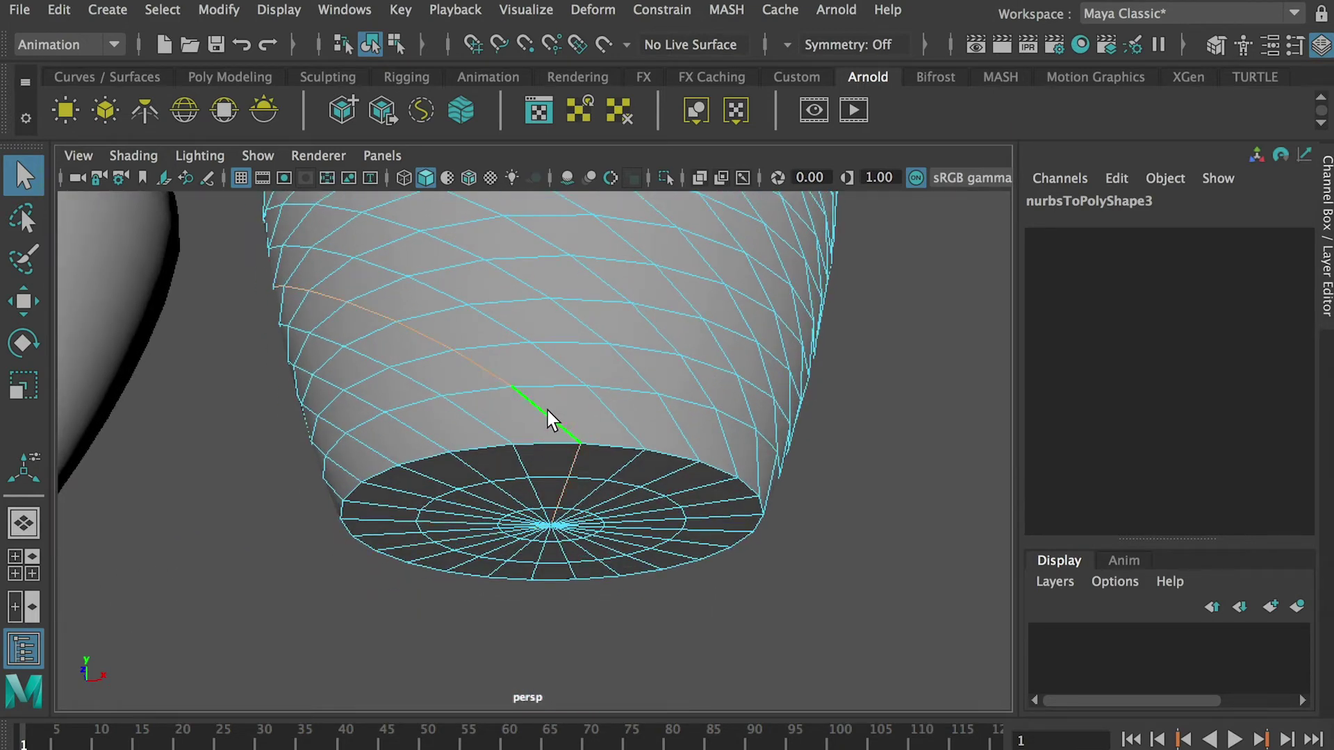
{"action": "left_click", "coordinate": [678, 427]}
{"action": "left_click_drag", "start_coordinate": [677, 427], "coordinate": [643, 437], "text": "alt"}
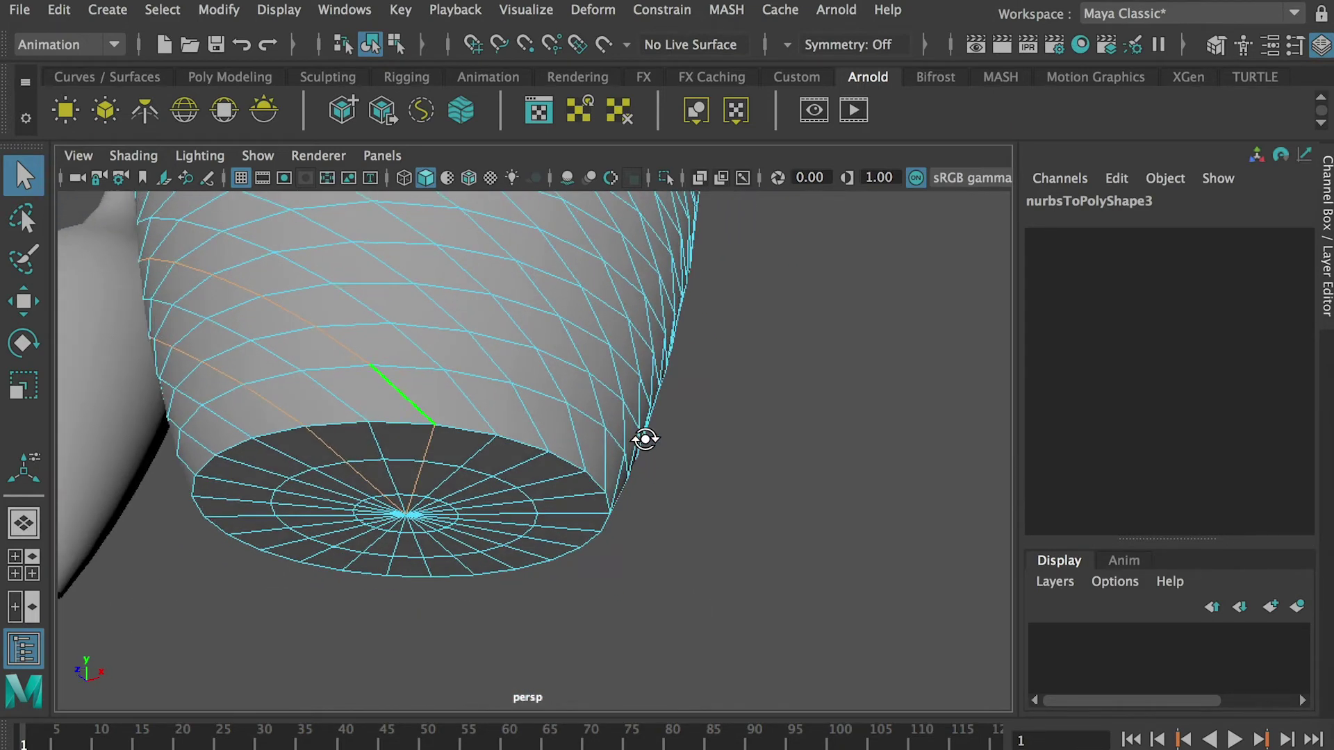
{"action": "left_click_drag", "start_coordinate": [575, 442], "coordinate": [461, 455], "text": "alt"}
{"action": "left_click_drag", "start_coordinate": [402, 506], "coordinate": [426, 537], "text": "alt"}
{"action": "left_click_drag", "start_coordinate": [525, 547], "coordinate": [451, 592], "text": "alt"}
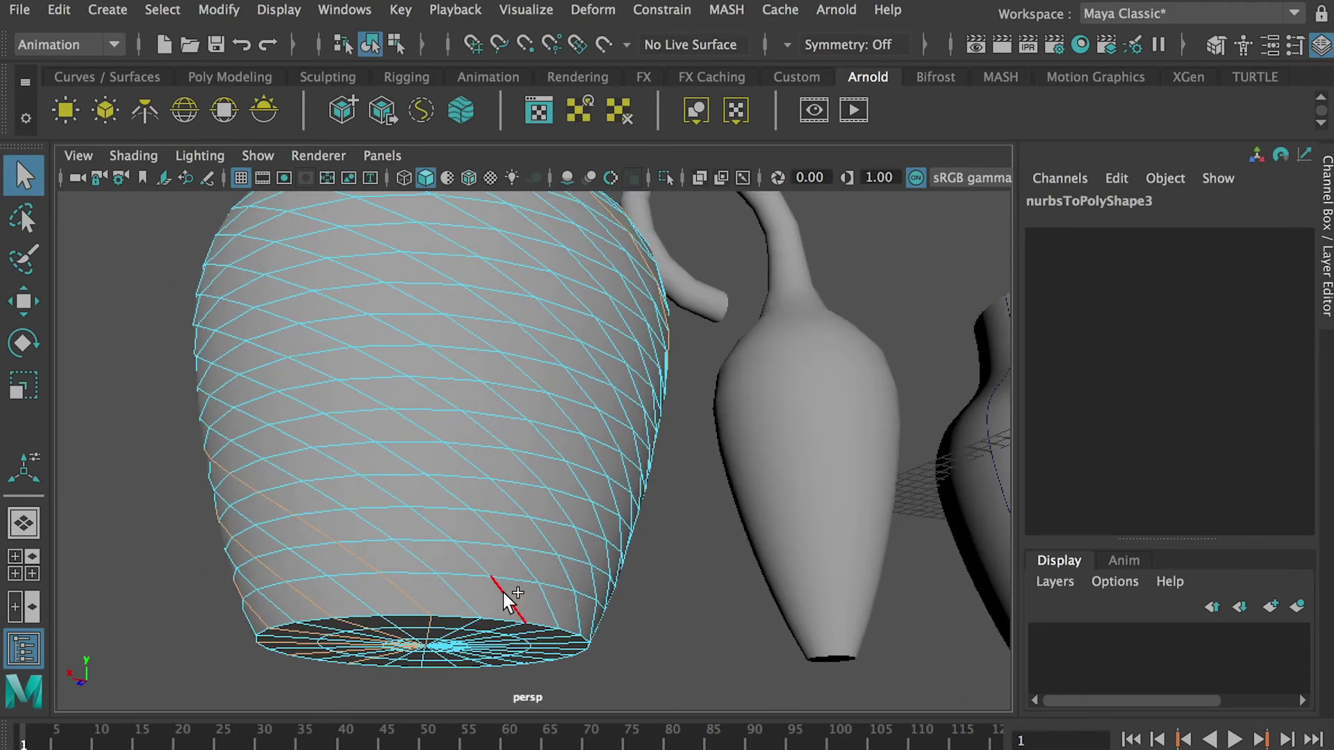
{"action": "left_click_drag", "start_coordinate": [574, 580], "coordinate": [500, 587], "text": "alt"}
{"action": "left_click_drag", "start_coordinate": [636, 582], "coordinate": [678, 594], "text": "alt"}
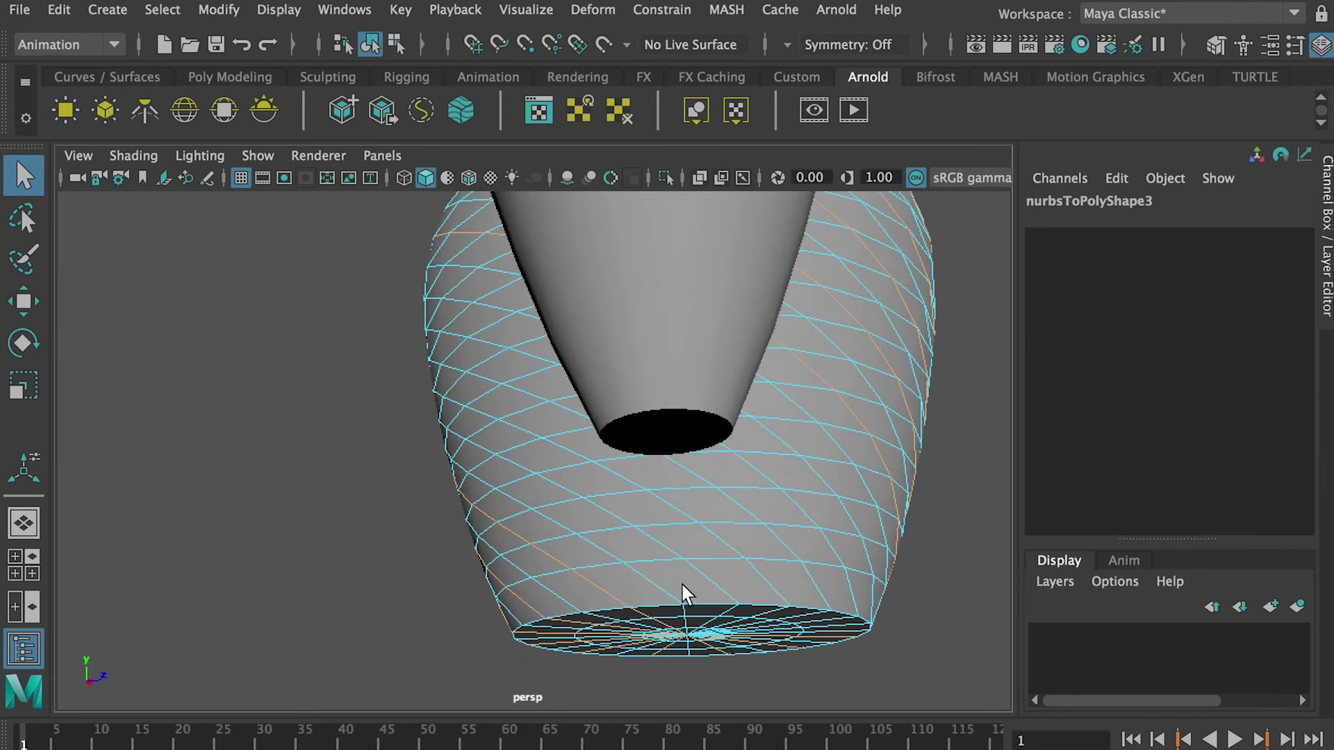
{"action": "left_click_drag", "start_coordinate": [846, 577], "coordinate": [535, 469], "text": "alt"}
{"action": "middle_click_drag", "start_coordinate": [535, 470], "coordinate": [540, 534], "text": "alt"}
{"action": "right_click_drag", "start_coordinate": [515, 435], "coordinate": [576, 499], "text": "alt"}
{"action": "middle_click_drag", "start_coordinate": [577, 499], "coordinate": [594, 481], "text": "alt"}
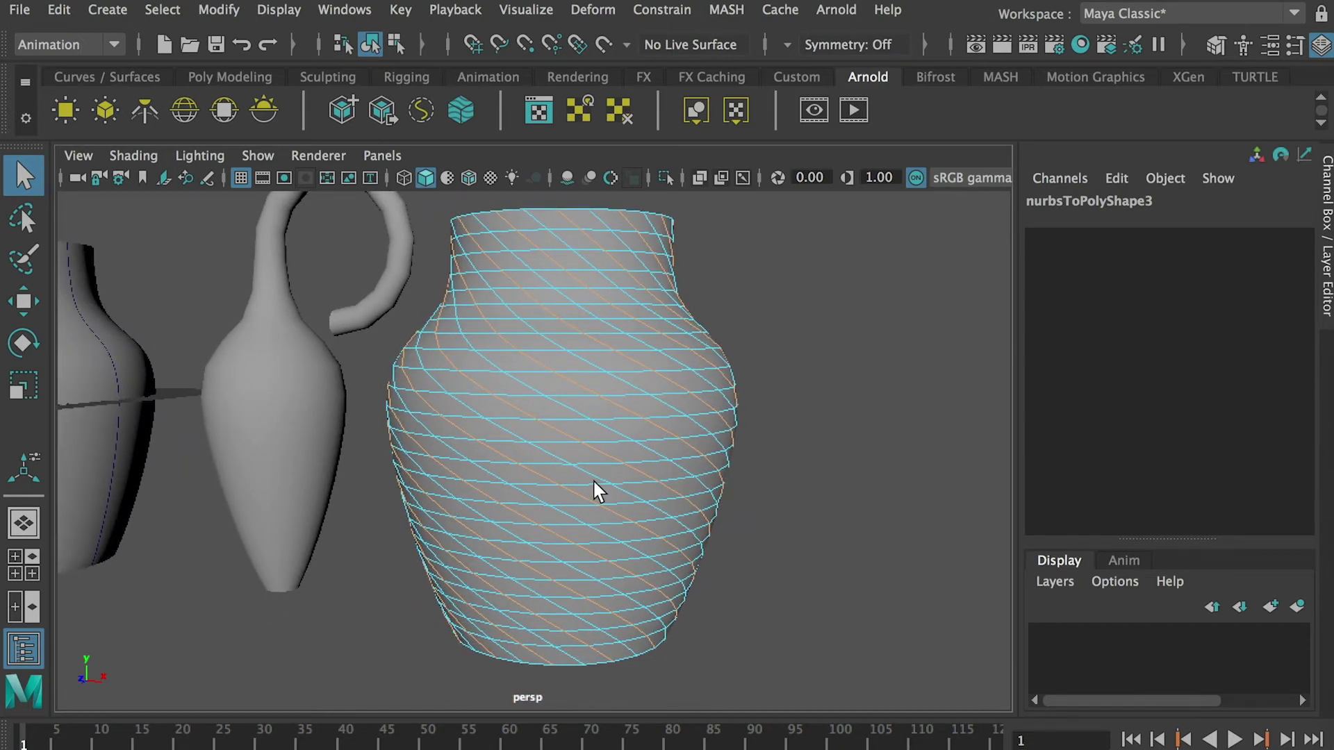
Step: Scale the selected spiral edge loops inward to form twisted grooves around the vase body
{"action": "key", "text": "r"}
{"action": "left_click_drag", "start_coordinate": [564, 429], "coordinate": [361, 394]}
{"action": "mouse_move", "coordinate": [571, 437]}
{"action": "left_mouse_down", "text": "alt"}
{"action": "mouse_move", "coordinate": [551, 273]}
{"action": "mouse_move", "coordinate": [568, 445]}
{"action": "left_mouse_up", "text": "alt"}
{"action": "middle_click_drag", "start_coordinate": [561, 549], "coordinate": [578, 421], "text": "alt"}
Step: Select the concentric edge loops on the underside of the vase, including its outer boundary
{"action": "right_click_drag", "start_coordinate": [577, 286], "coordinate": [581, 237]}
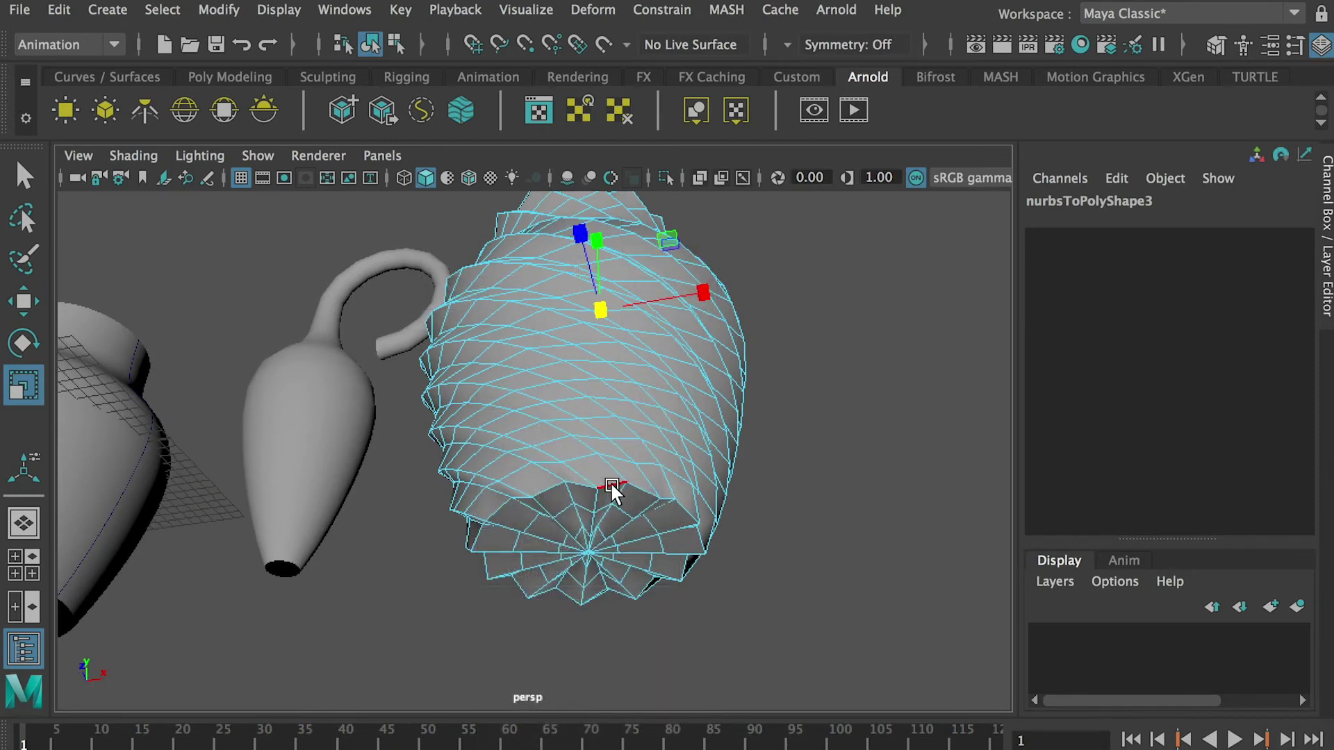
{"action": "double_click", "coordinate": [611, 486]}
{"action": "left_click_drag", "start_coordinate": [566, 478], "coordinate": [572, 438], "text": "alt"}
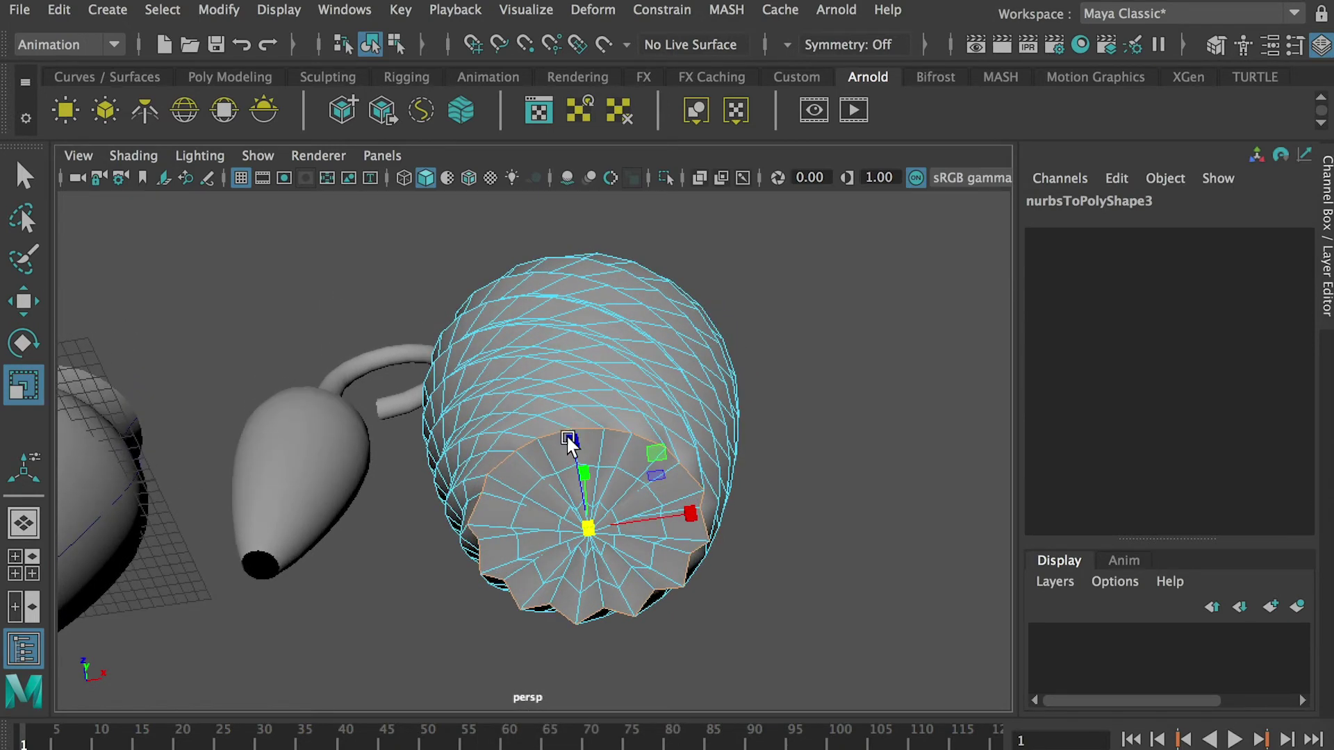
{"action": "double_click", "coordinate": [550, 476], "text": "shift"}
{"action": "right_click_drag", "start_coordinate": [545, 447], "coordinate": [684, 537], "text": "alt"}
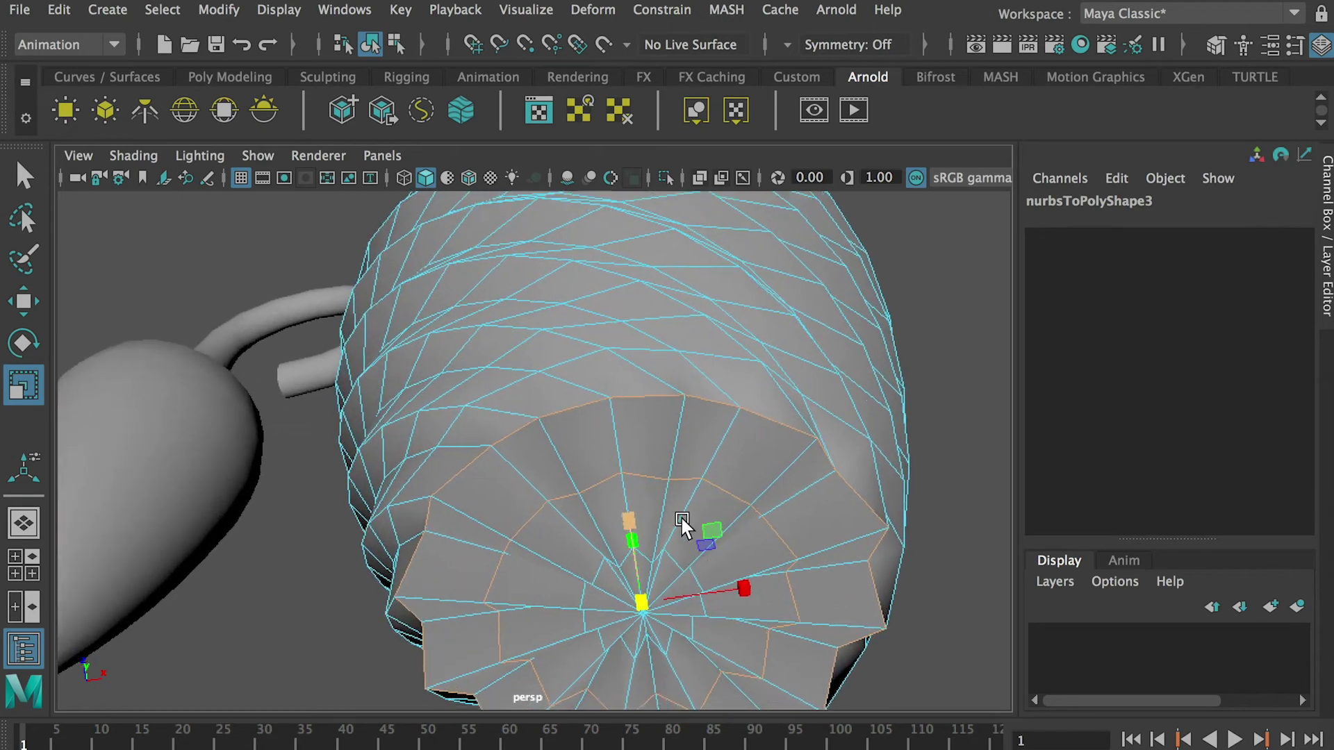
{"action": "middle_click_drag", "start_coordinate": [685, 537], "coordinate": [666, 448], "text": "alt"}
{"action": "left_click_drag", "start_coordinate": [662, 445], "coordinate": [551, 450], "text": "alt"}
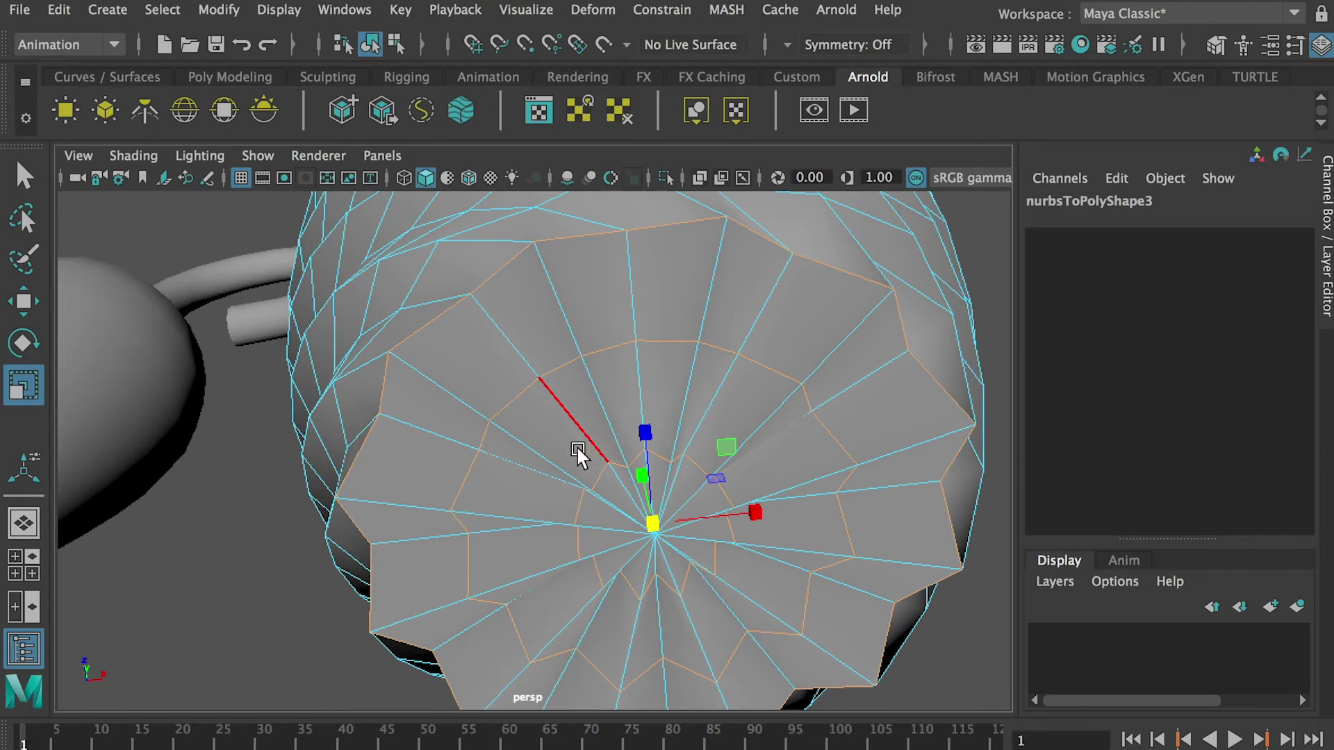
Step: Convert the base edge selection to vertices and add the centre vertex of the underside
{"action": "right_click", "coordinate": [565, 448], "text": "ctrl"}
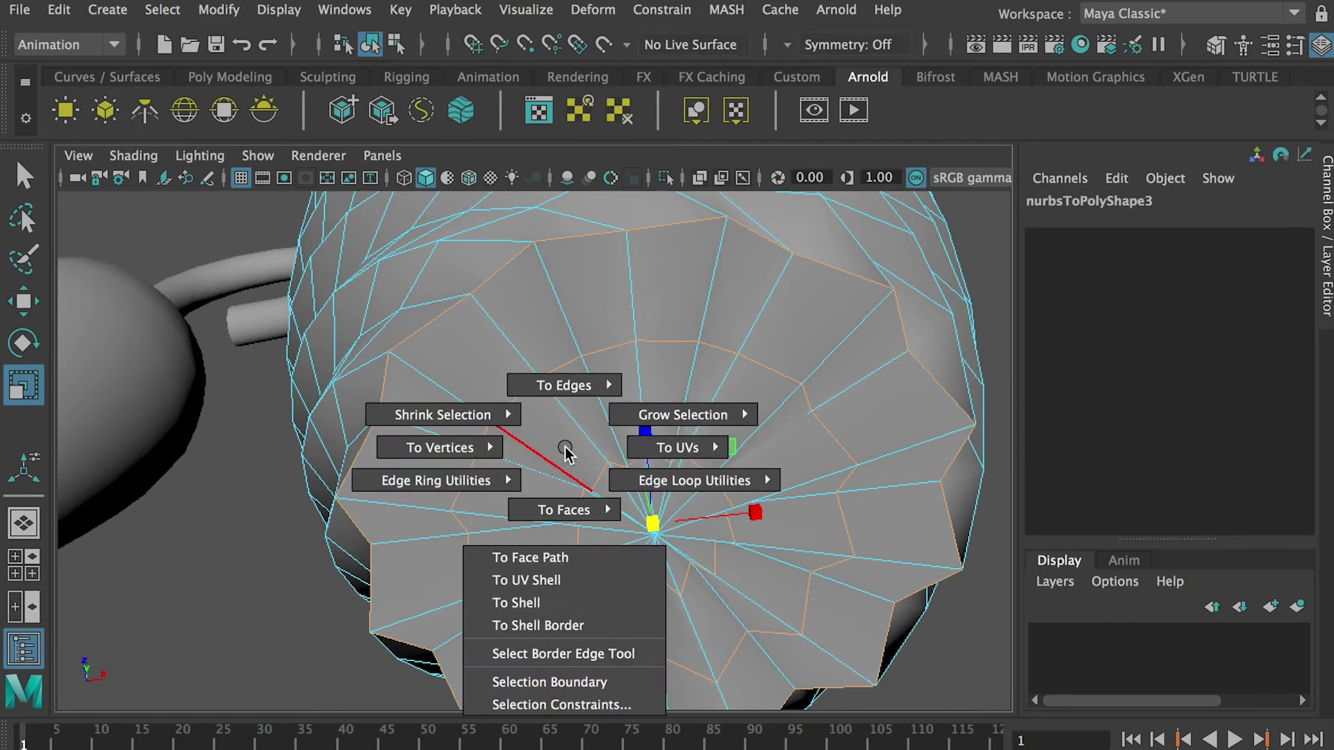
{"action": "mouse_move", "coordinate": [461, 448]}
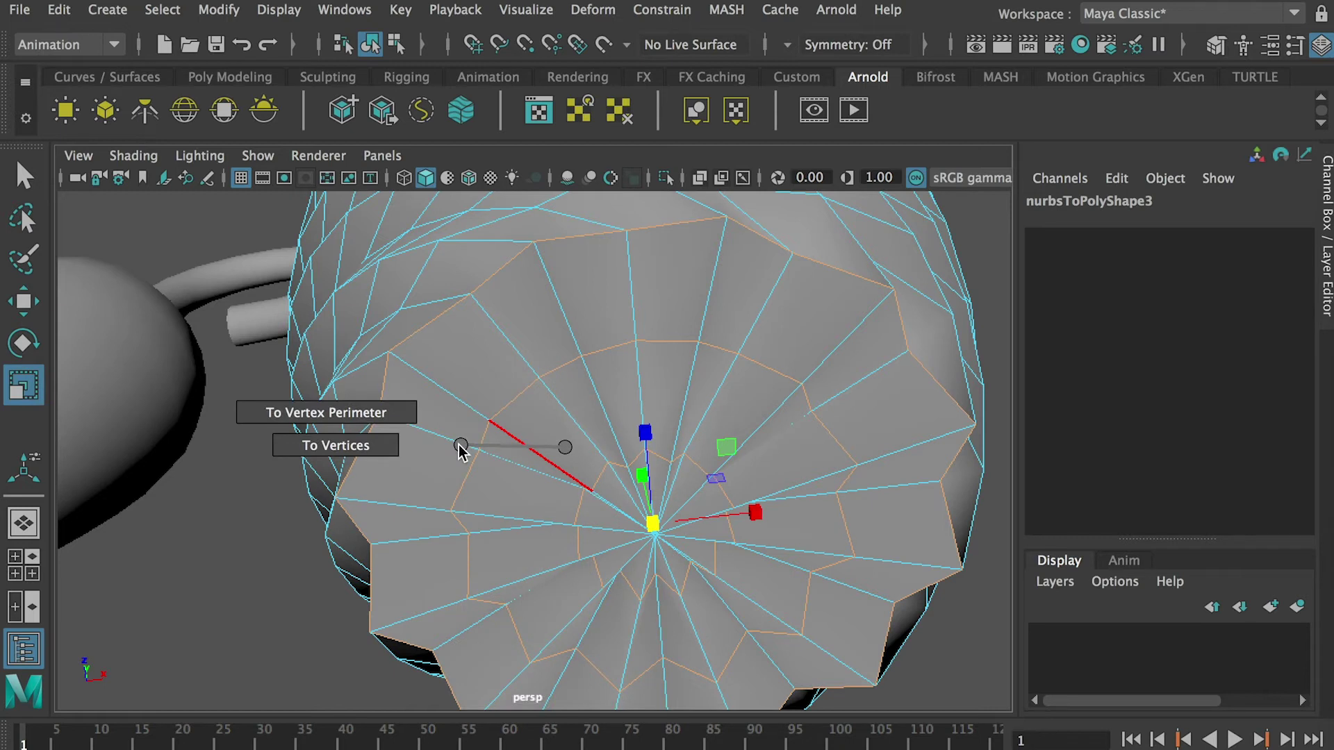
{"action": "left_click", "coordinate": [361, 448]}
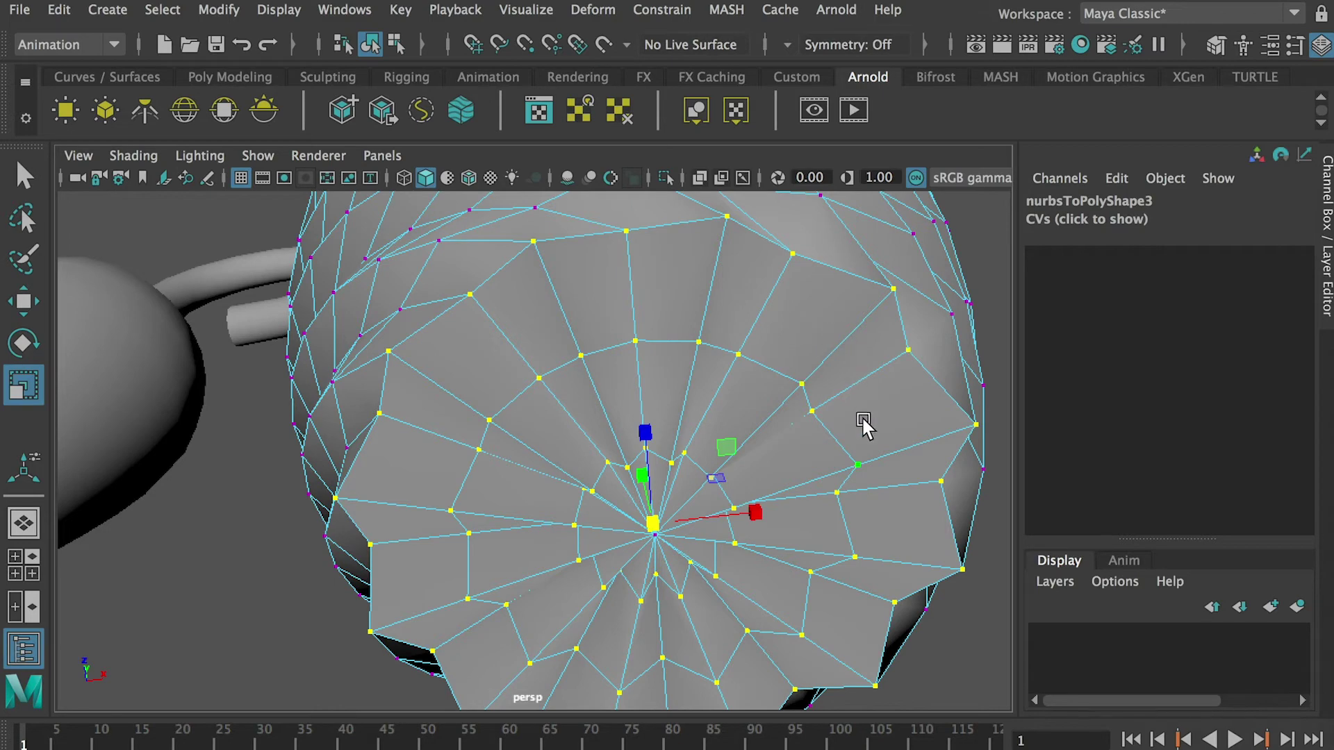
{"action": "left_click_drag", "start_coordinate": [682, 467], "coordinate": [664, 494], "text": "alt"}
{"action": "scroll", "coordinate": [664, 494], "scroll_direction": "up", "scroll_amount": 8}
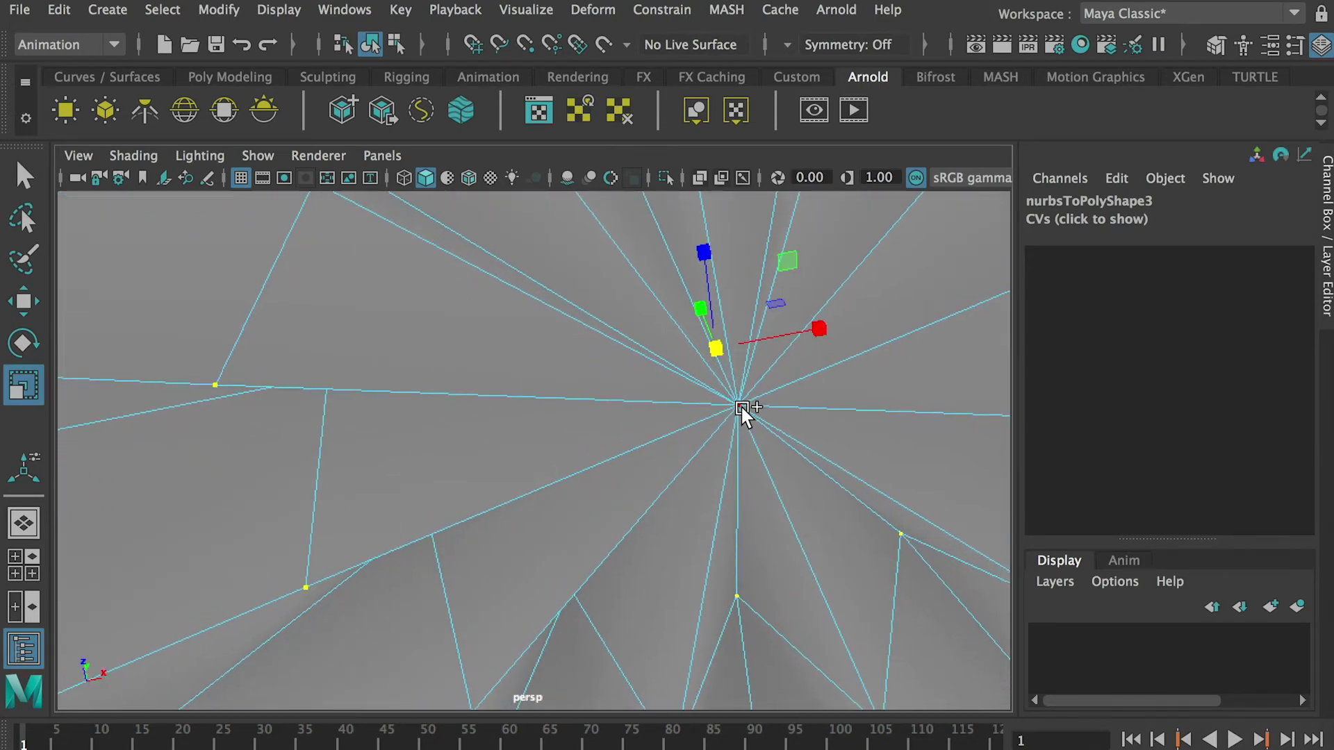
{"action": "scroll", "coordinate": [784, 459], "scroll_direction": "down", "scroll_amount": 8}
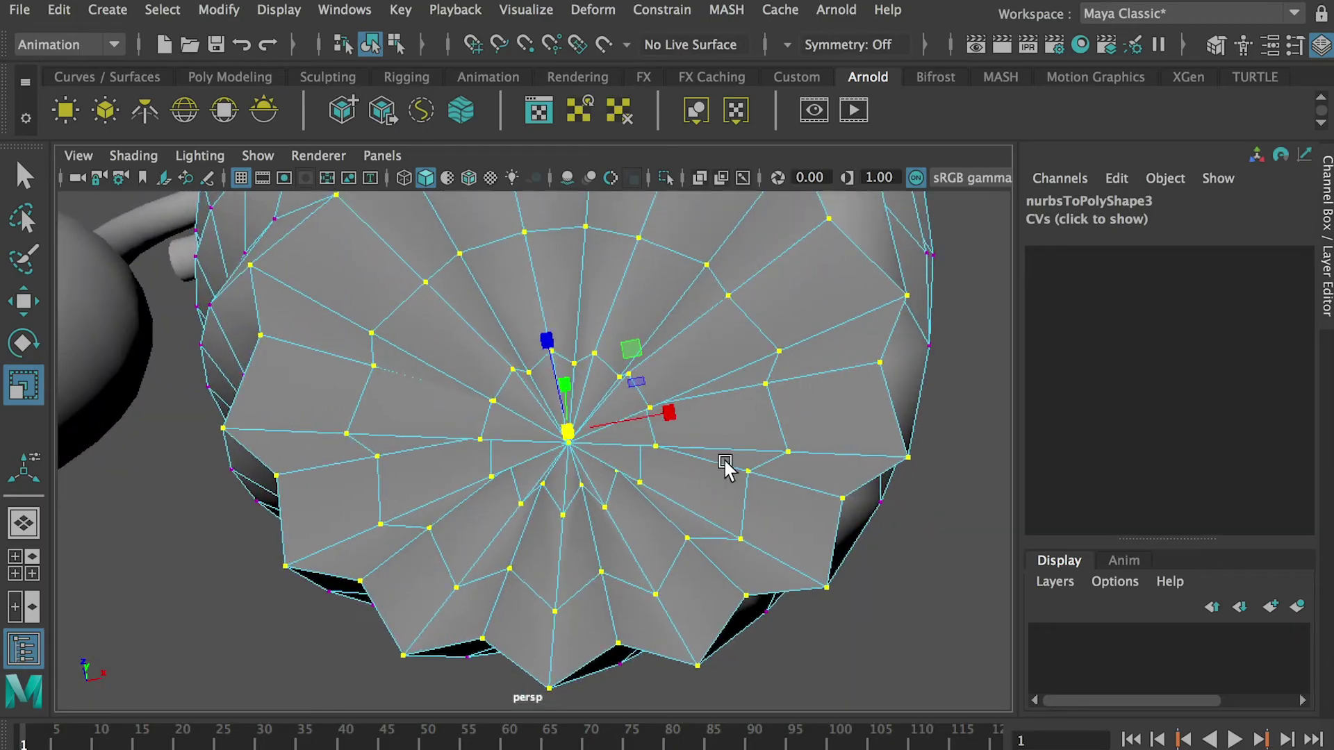
Step: Flatten the selected base vertices along the vertical axis and move them down slightly
{"action": "left_click_drag", "start_coordinate": [723, 468], "coordinate": [485, 545], "text": "alt"}
{"action": "left_click_drag", "start_coordinate": [553, 417], "coordinate": [552, 497]}
{"action": "left_click_drag", "start_coordinate": [558, 436], "coordinate": [554, 580]}
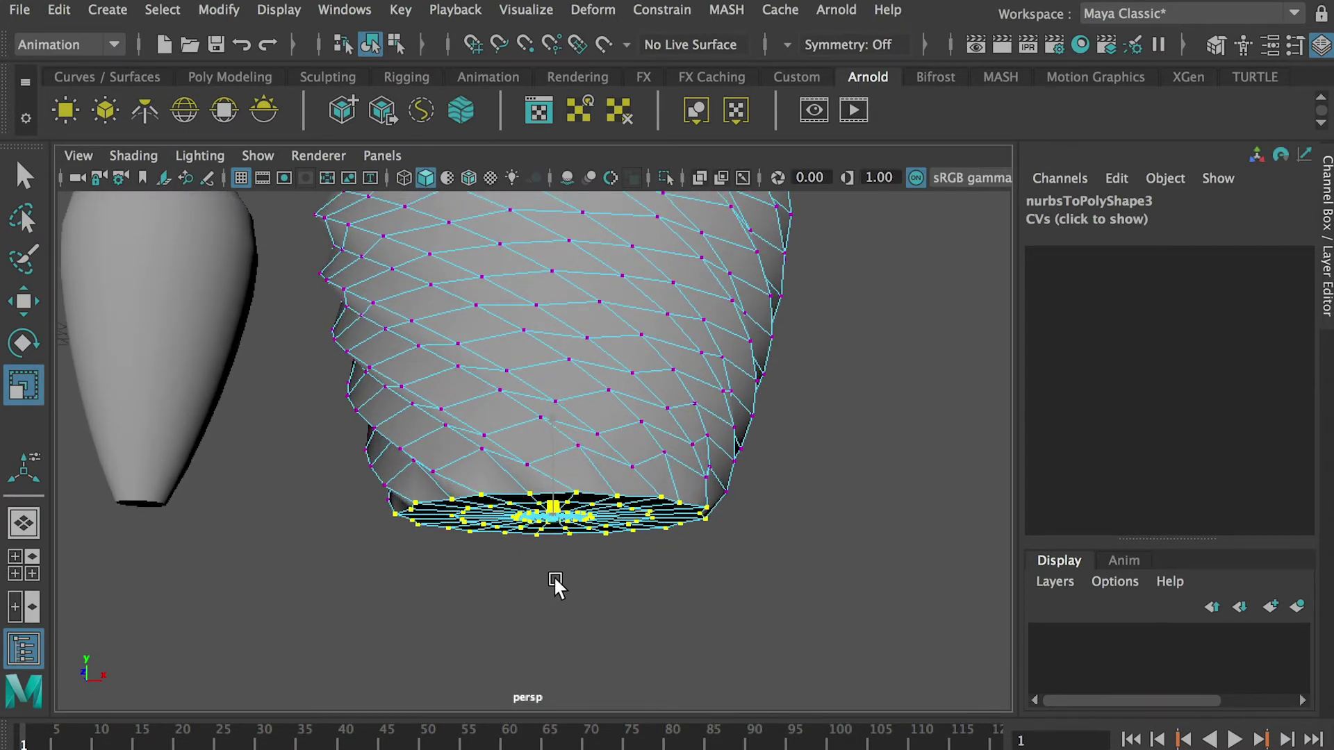
{"action": "left_click_drag", "start_coordinate": [553, 419], "coordinate": [548, 556]}
{"action": "scroll", "coordinate": [553, 505], "scroll_direction": "up", "scroll_amount": 5}
{"action": "left_click_drag", "start_coordinate": [552, 508], "coordinate": [569, 485], "text": "alt"}
{"action": "scroll", "coordinate": [569, 486], "scroll_direction": "down", "scroll_amount": 5}
{"action": "key", "text": "w"}
{"action": "left_click_drag", "start_coordinate": [556, 417], "coordinate": [548, 432]}
Step: Select the zigzag outer and inner rim vertices at the mouth of the vase
{"action": "right_click_drag", "start_coordinate": [496, 337], "coordinate": [527, 374], "text": "alt"}
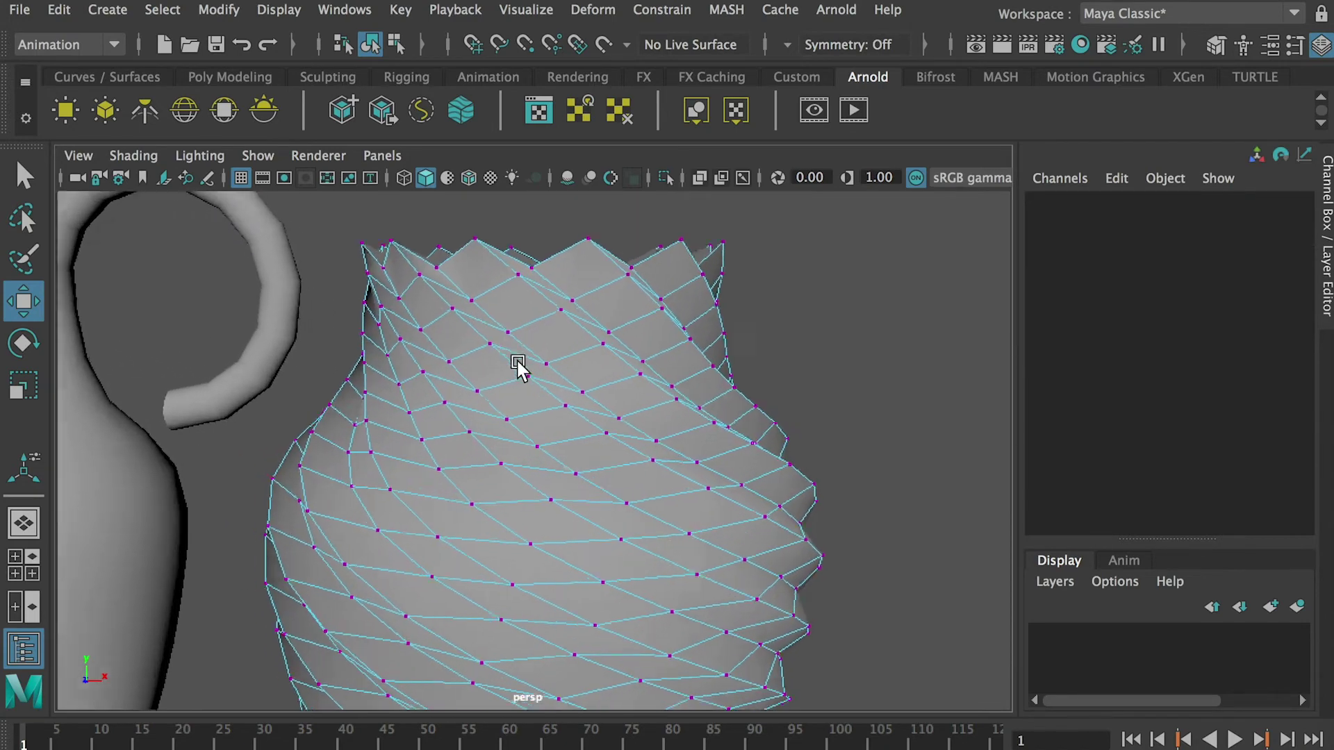
{"action": "middle_click_drag", "start_coordinate": [528, 337], "coordinate": [500, 433], "text": "alt"}
{"action": "left_click_drag", "start_coordinate": [499, 434], "coordinate": [451, 354], "text": "alt"}
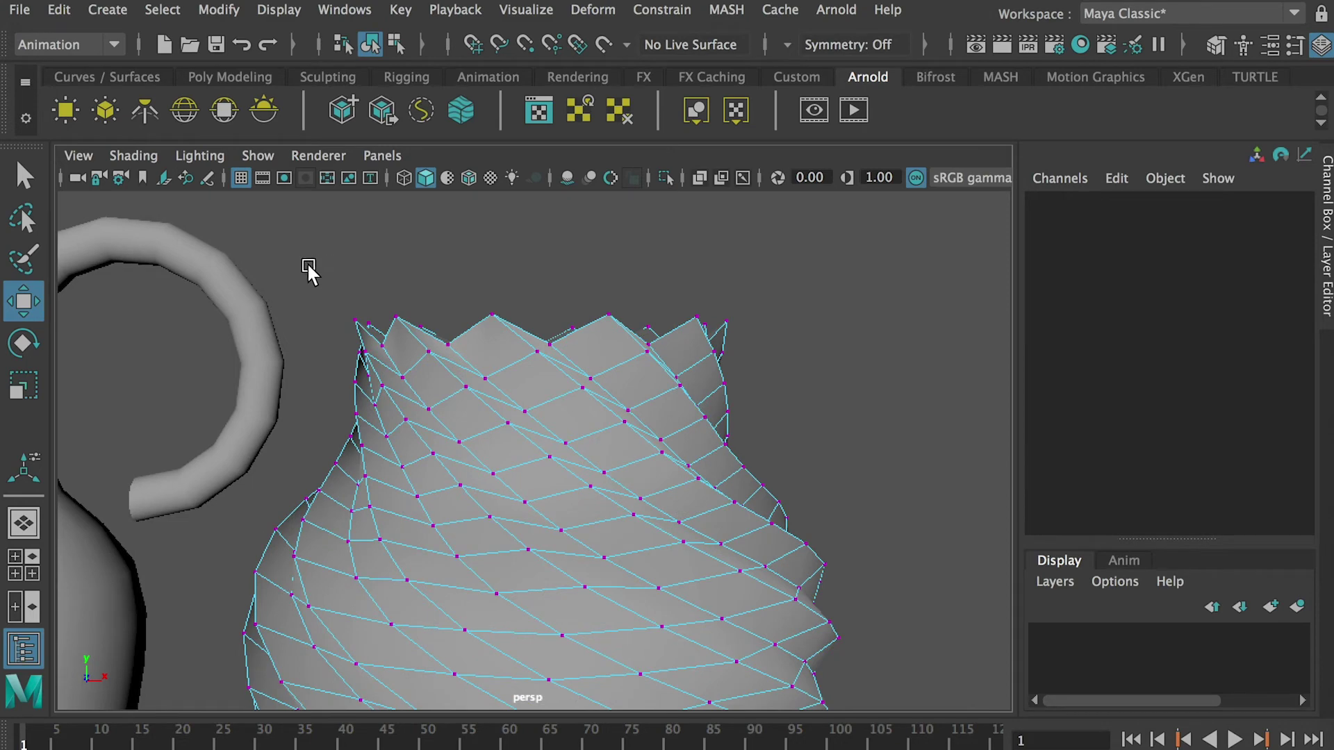
{"action": "left_click_drag", "start_coordinate": [810, 350], "coordinate": [823, 343]}
{"action": "left_click_drag", "start_coordinate": [688, 372], "coordinate": [578, 399], "text": "alt"}
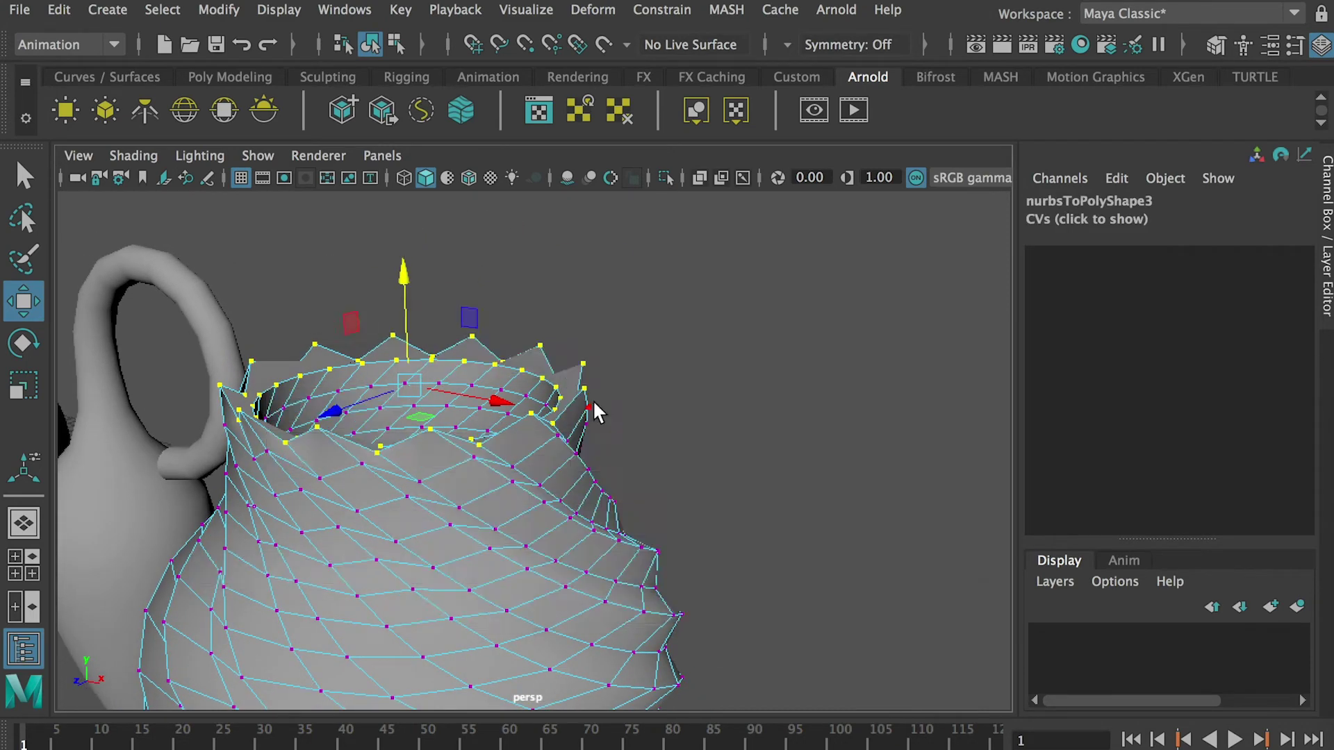
Step: Reselect the top two rows of rim vertices in the front view using wireframe display
{"action": "key", "text": "space"}
{"action": "key", "text": "space"}
{"action": "key", "text": "f"}
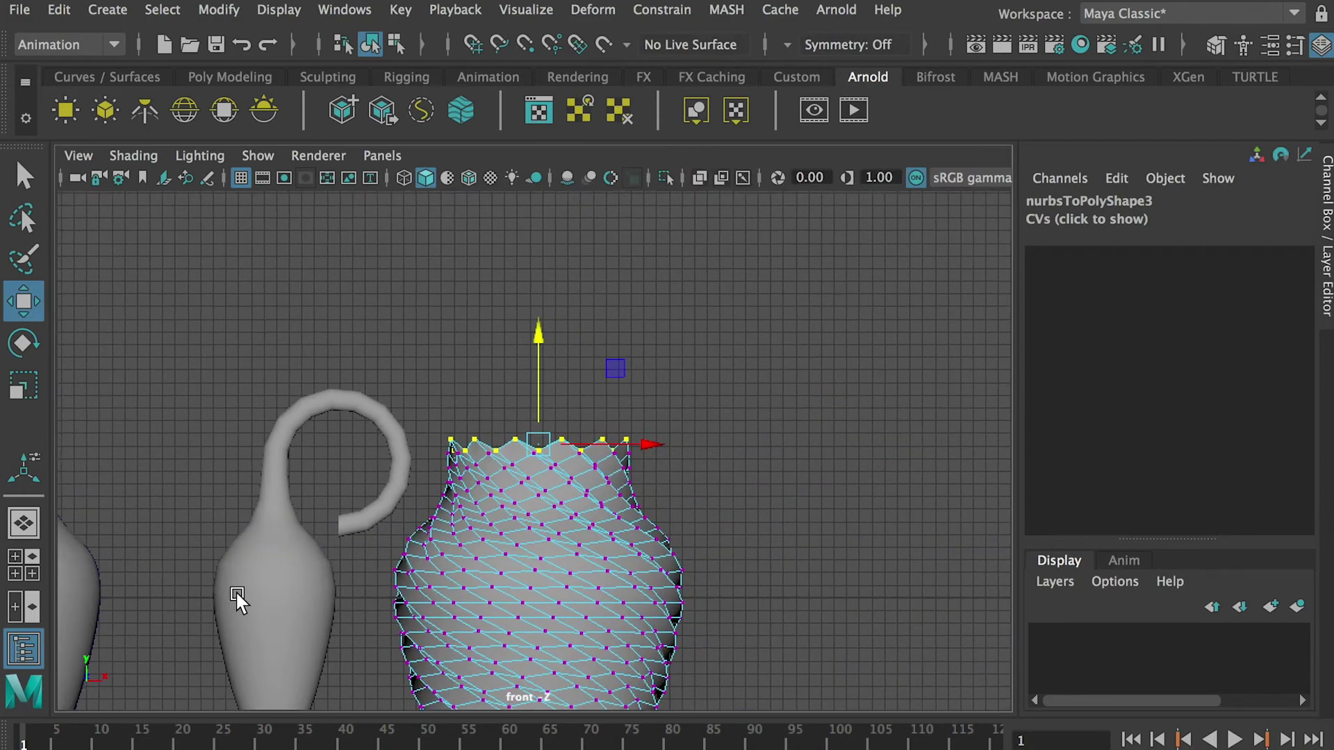
{"action": "key", "text": "5"}
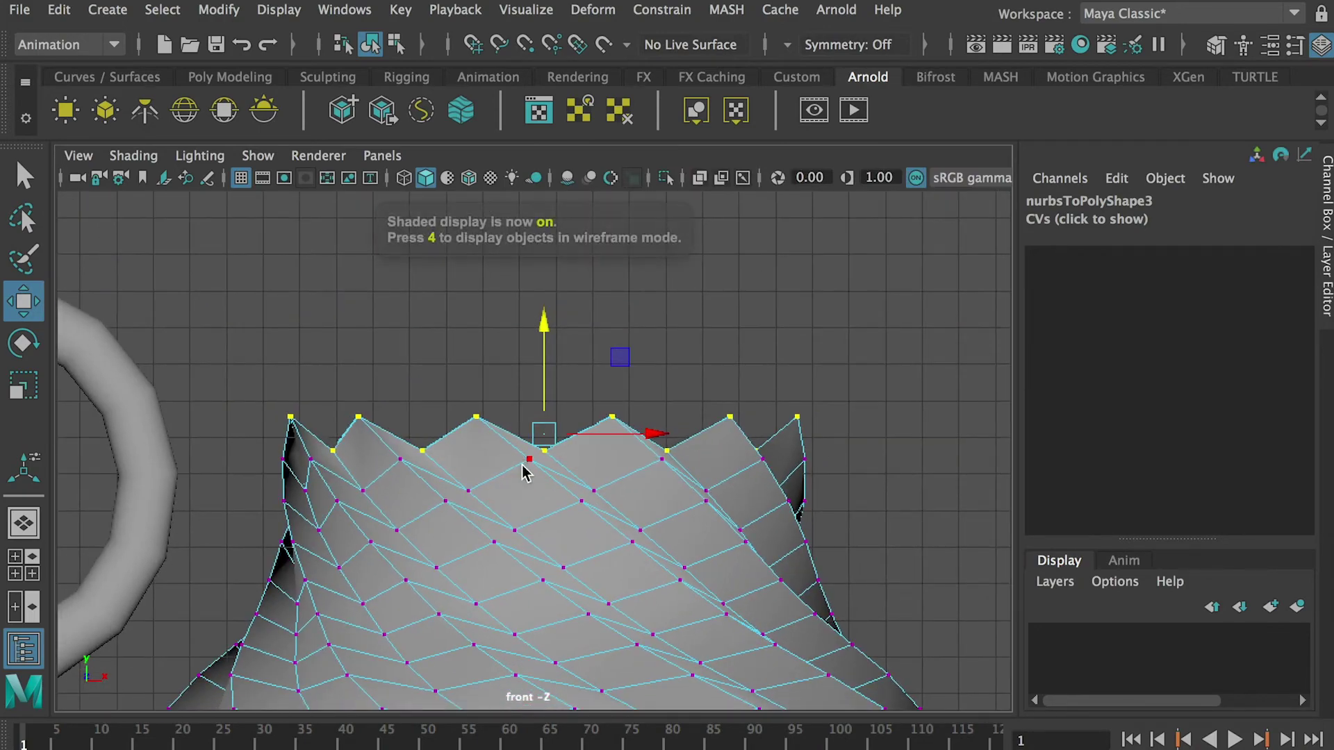
{"action": "key", "text": "4"}
{"action": "right_click_drag", "start_coordinate": [455, 432], "coordinate": [605, 566], "text": "alt"}
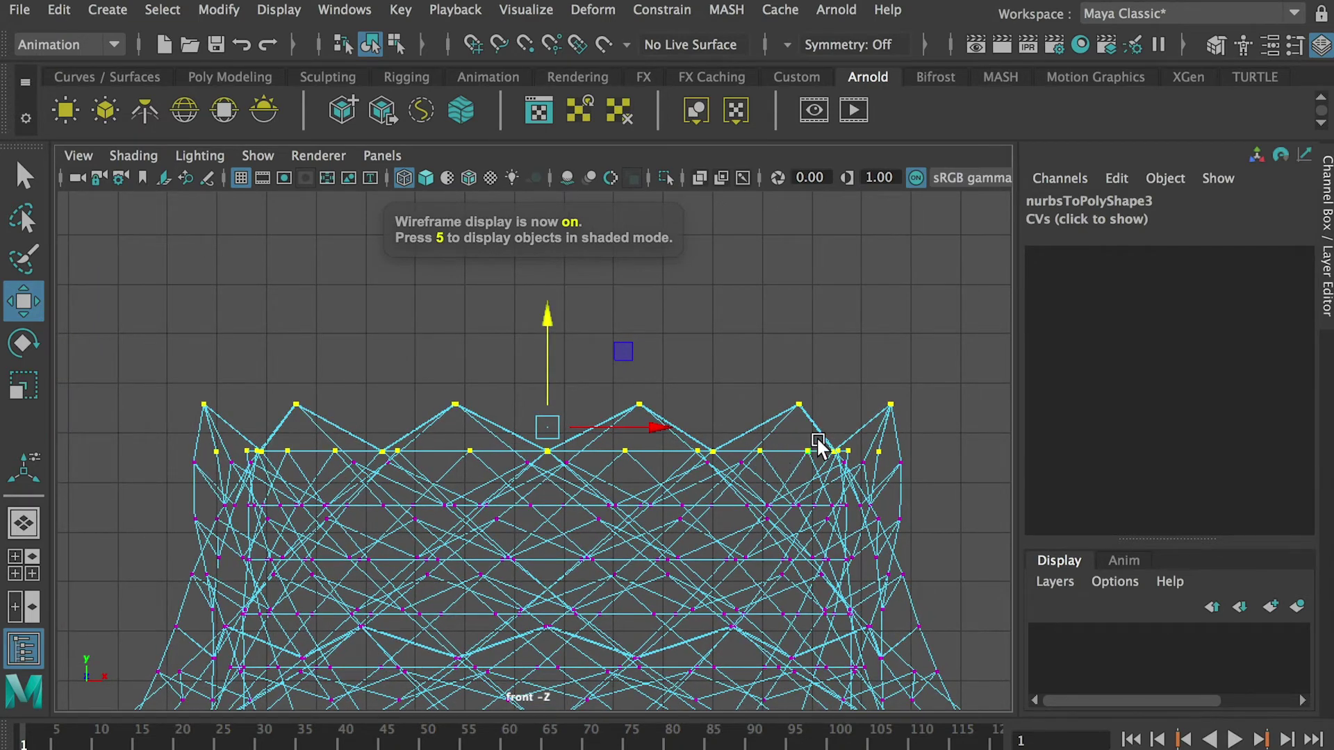
{"action": "left_click_drag", "start_coordinate": [941, 361], "coordinate": [951, 403], "text": "alt"}
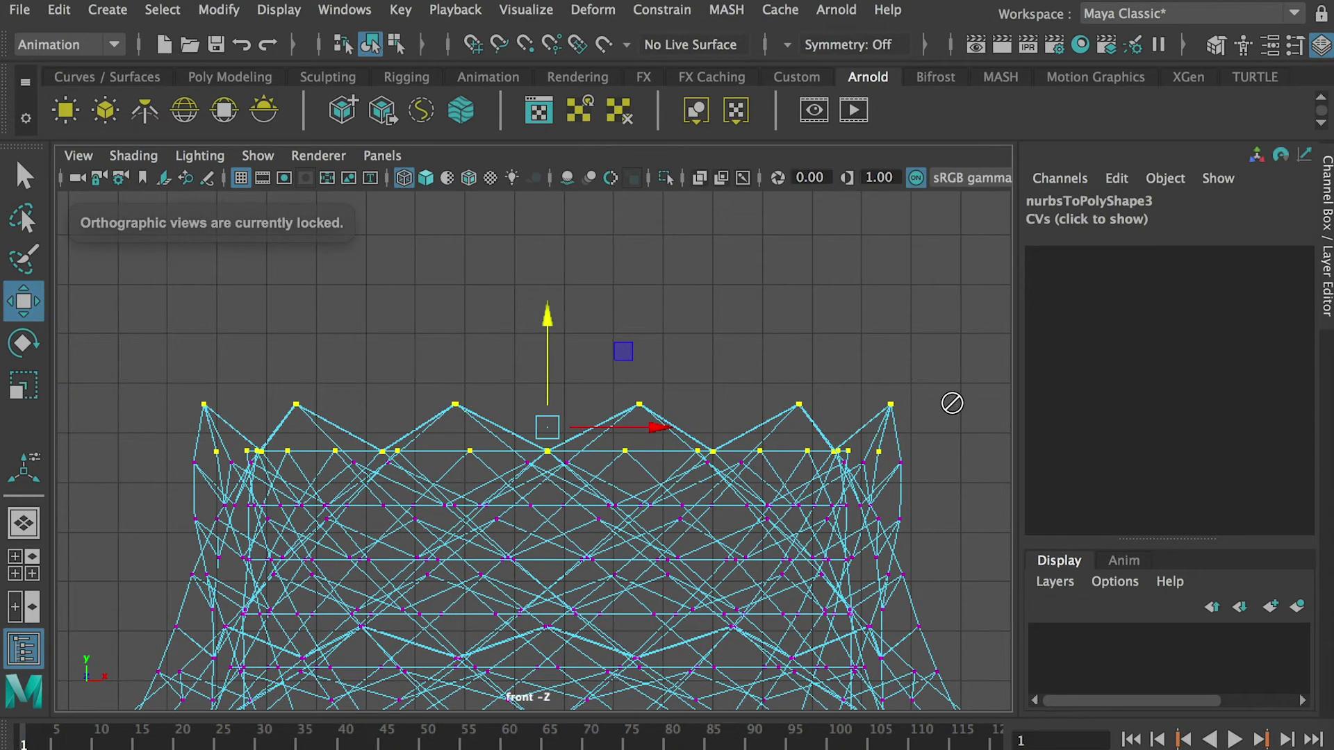
{"action": "left_click_drag", "start_coordinate": [966, 332], "coordinate": [123, 451]}
{"action": "scroll", "coordinate": [361, 539], "scroll_direction": "up", "scroll_amount": 5}
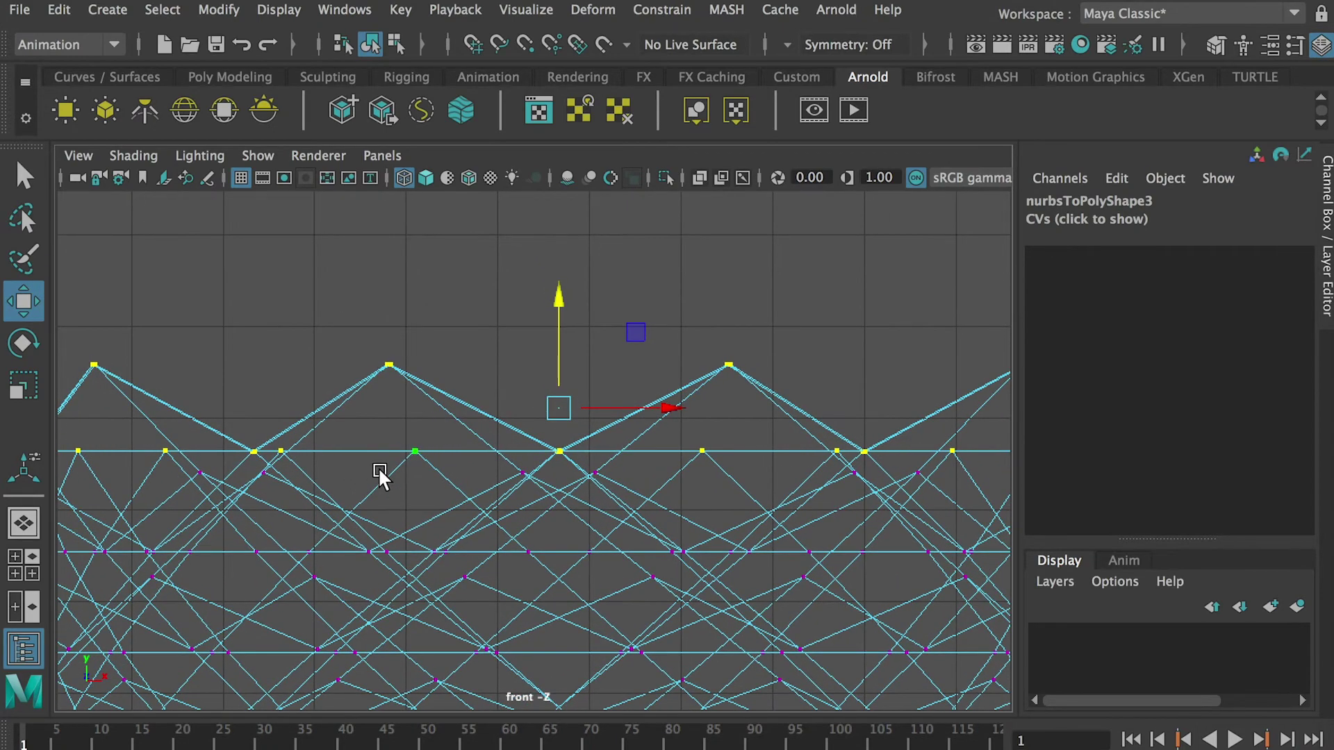
{"action": "middle_click_drag", "start_coordinate": [728, 472], "coordinate": [550, 491], "text": "alt"}
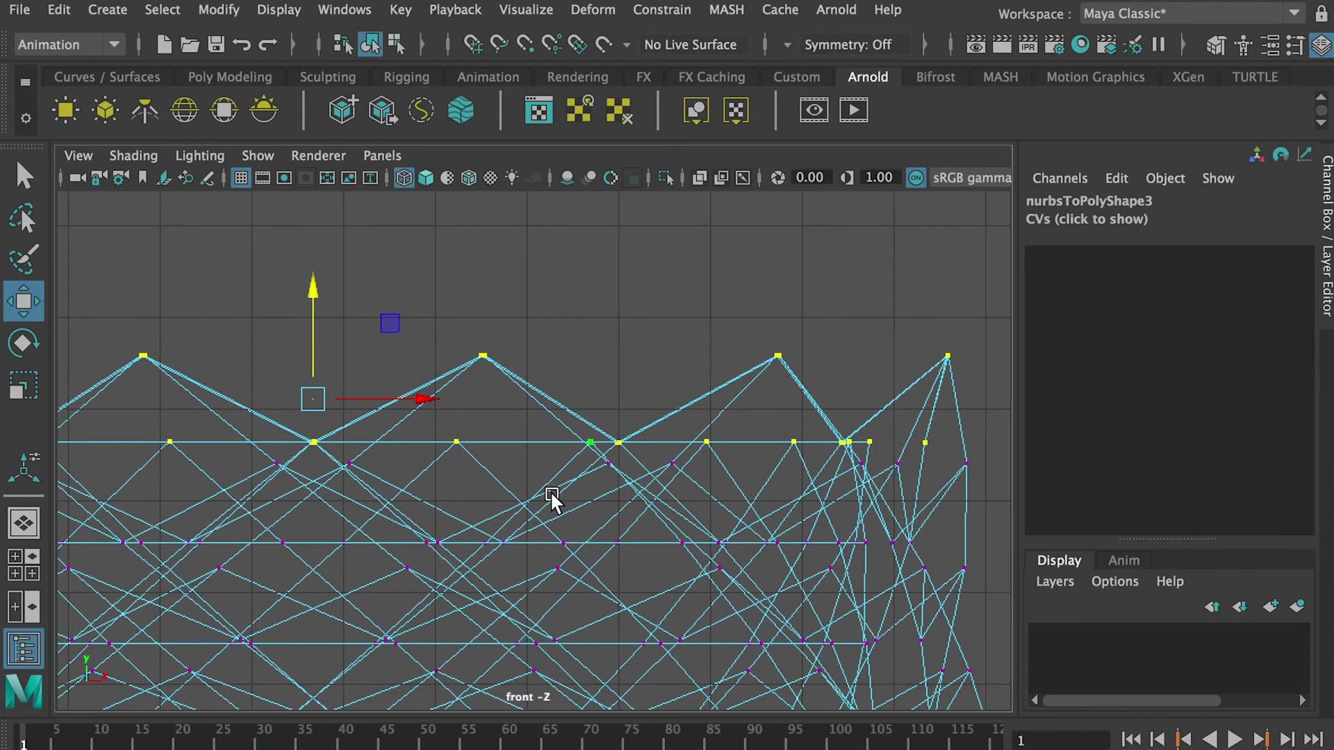
{"action": "scroll", "coordinate": [649, 498], "scroll_direction": "down", "scroll_amount": 8}
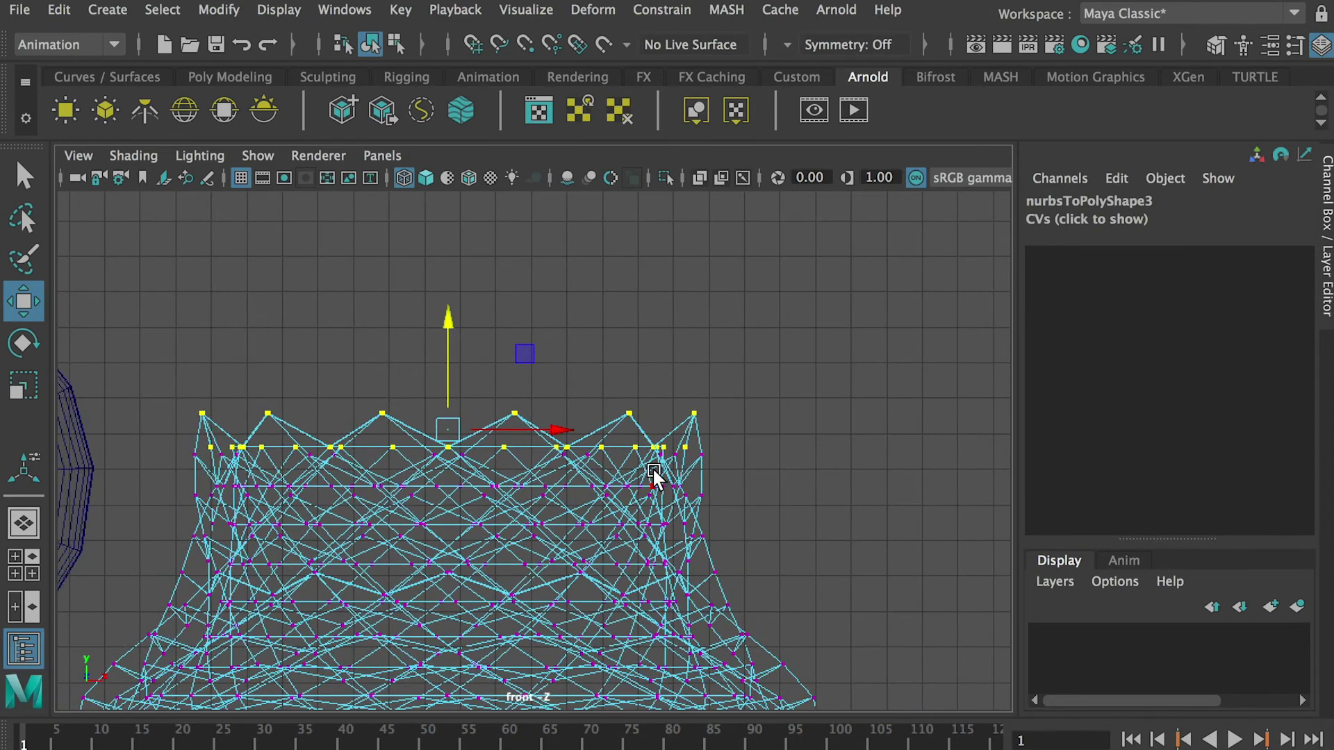
Step: Flatten the selected rim vertices along the vertical axis in perspective view, and return to object mode
{"action": "key", "text": "space"}
{"action": "key", "text": "space"}
{"action": "left_click_drag", "start_coordinate": [522, 452], "coordinate": [631, 434], "text": "alt"}
{"action": "key", "text": "r"}
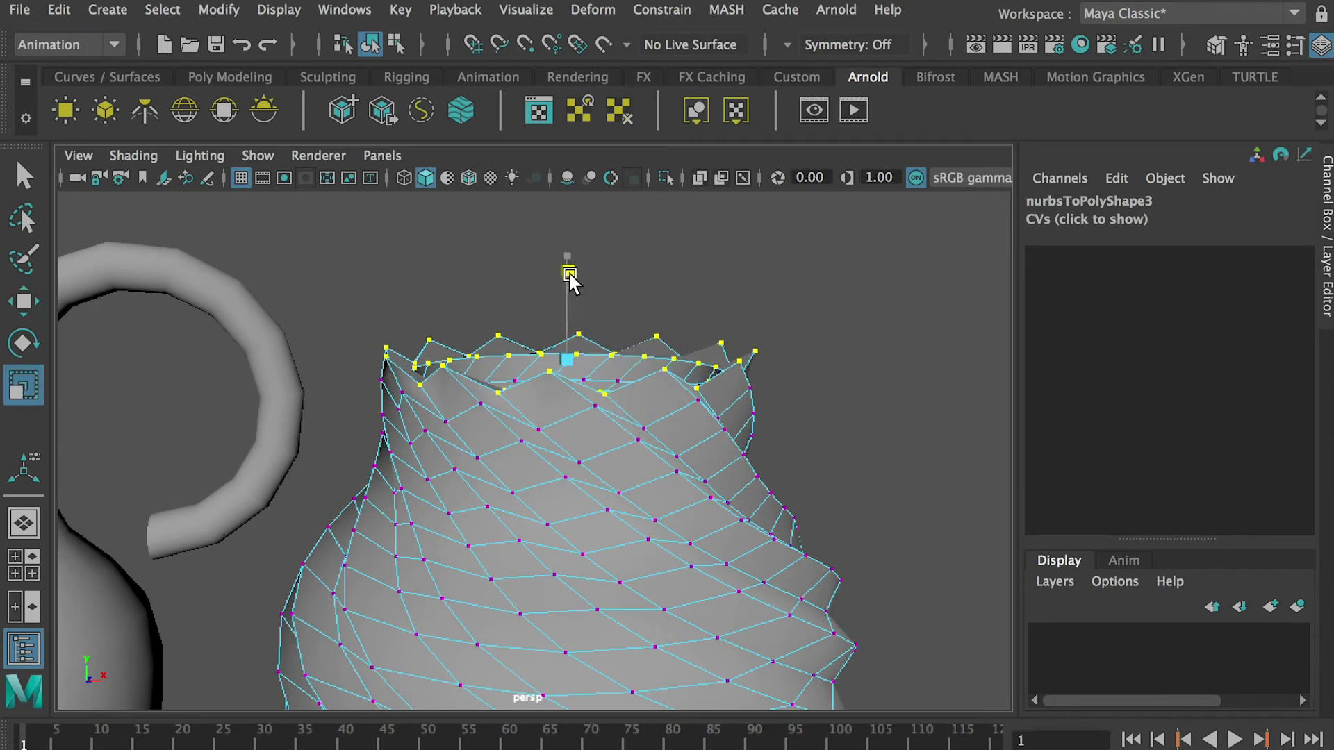
{"action": "left_click_drag", "start_coordinate": [566, 259], "coordinate": [564, 386]}
{"action": "left_click_drag", "start_coordinate": [568, 247], "coordinate": [555, 374]}
{"action": "key", "text": "w"}
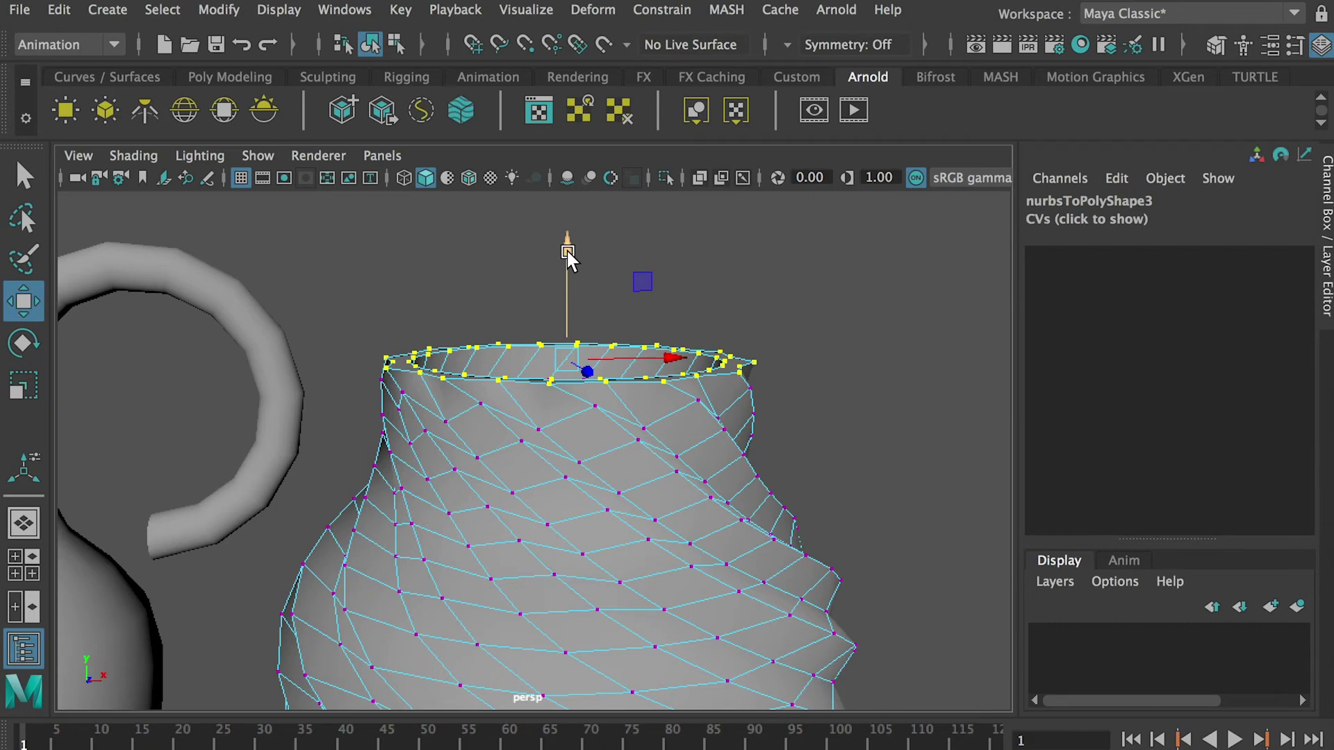
{"action": "right_click_drag", "start_coordinate": [512, 287], "coordinate": [564, 257]}
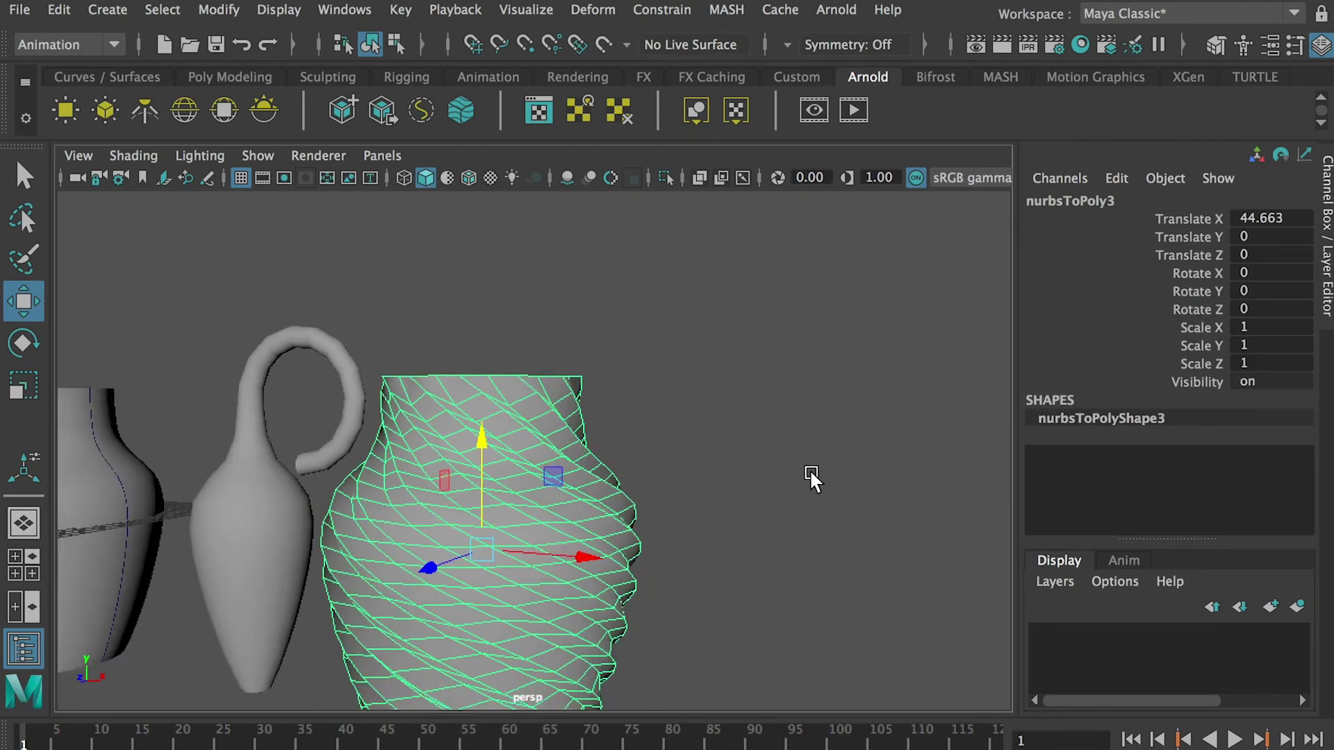
Step: Examine the grooved vase's base, body and flattened rim from several angles
{"action": "right_click_drag", "start_coordinate": [810, 469], "coordinate": [601, 440], "text": "alt"}
{"action": "middle_click_drag", "start_coordinate": [596, 432], "coordinate": [604, 322], "text": "alt"}
{"action": "left_click_drag", "start_coordinate": [507, 347], "coordinate": [604, 363], "text": "alt"}
{"action": "right_click_drag", "start_coordinate": [605, 363], "coordinate": [715, 467], "text": "alt"}
{"action": "left_click_drag", "start_coordinate": [716, 467], "coordinate": [638, 434], "text": "alt"}
{"action": "middle_click_drag", "start_coordinate": [637, 436], "coordinate": [623, 491], "text": "alt"}
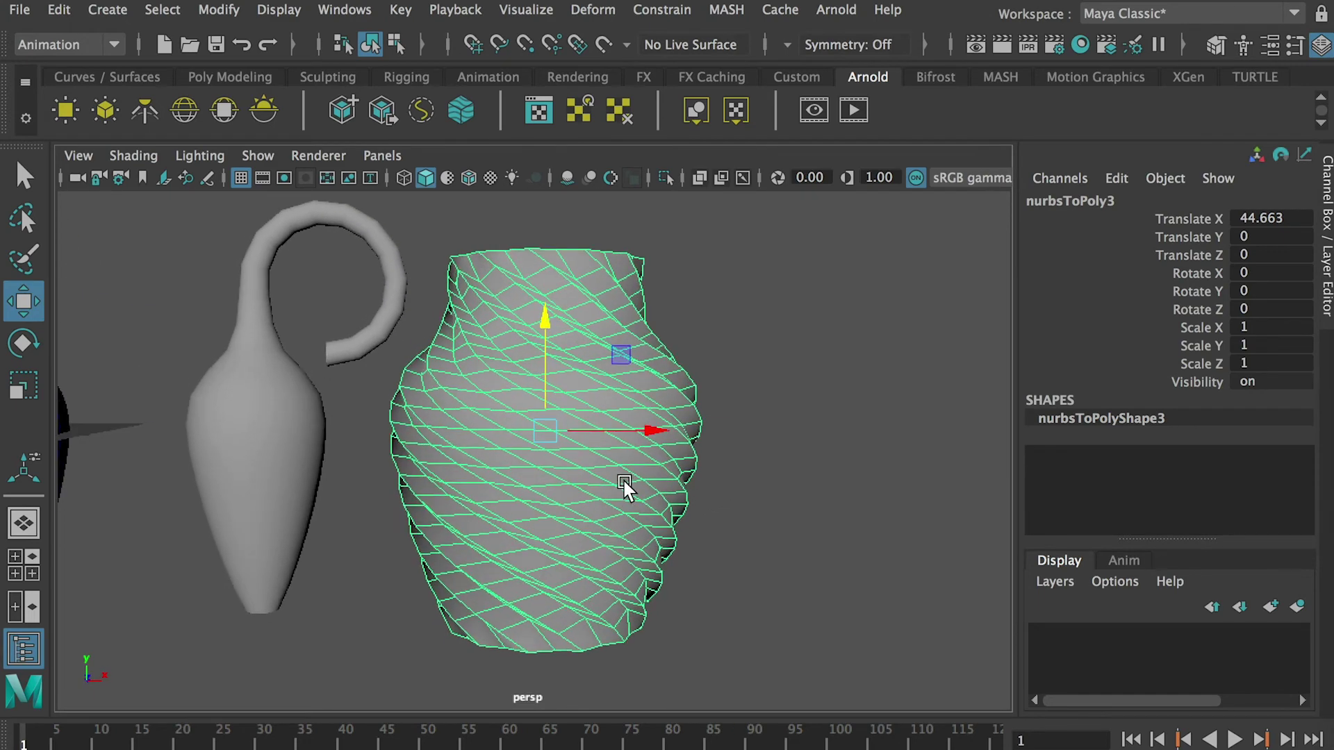
{"action": "left_click", "coordinate": [783, 415]}
{"action": "left_click_drag", "start_coordinate": [774, 419], "coordinate": [732, 423], "text": "alt"}
{"action": "left_click", "coordinate": [590, 414]}
{"action": "right_click_drag", "start_coordinate": [590, 414], "coordinate": [727, 321], "text": "alt"}
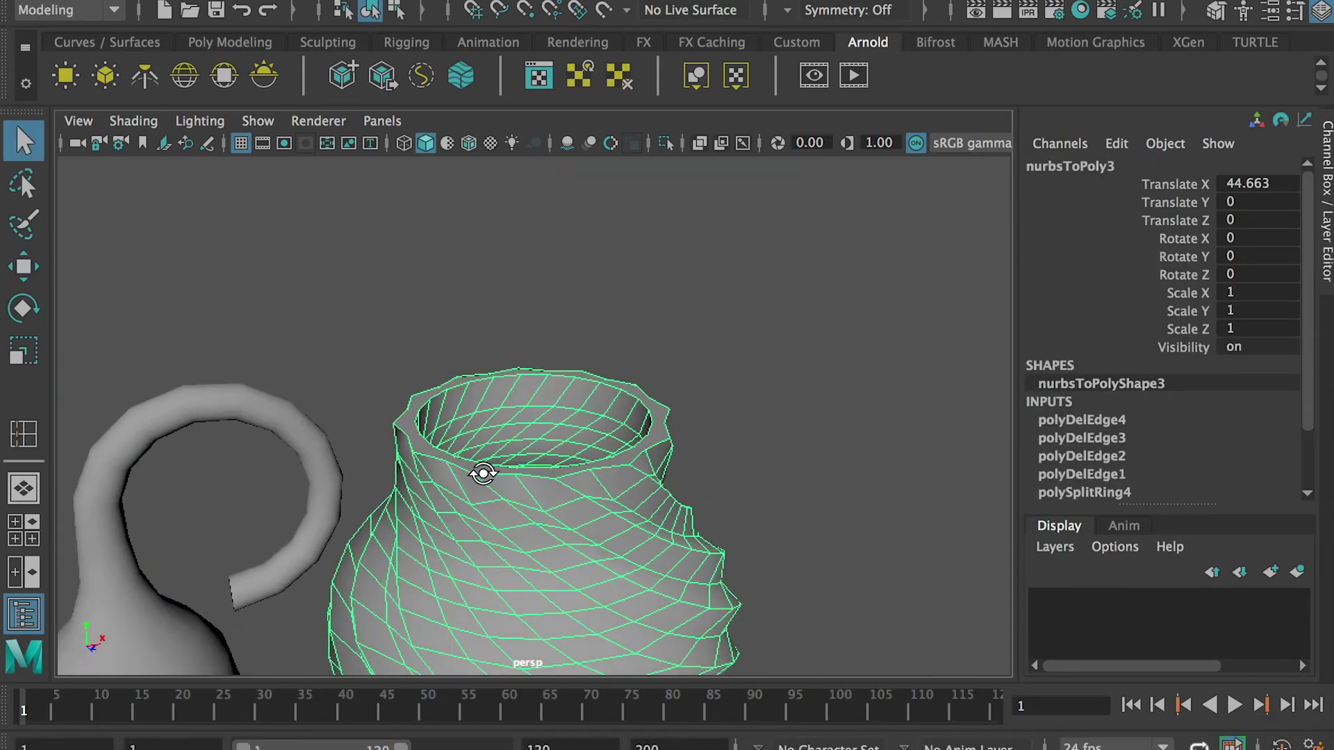
Step: Delete the ring-shaped face that closes the grooved vase's rim between the inner and outer walls
{"action": "right_click_drag", "start_coordinate": [476, 503], "coordinate": [235, 458], "text": "alt"}
{"action": "right_click_drag", "start_coordinate": [228, 287], "coordinate": [265, 317]}
{"action": "left_click", "coordinate": [281, 382]}
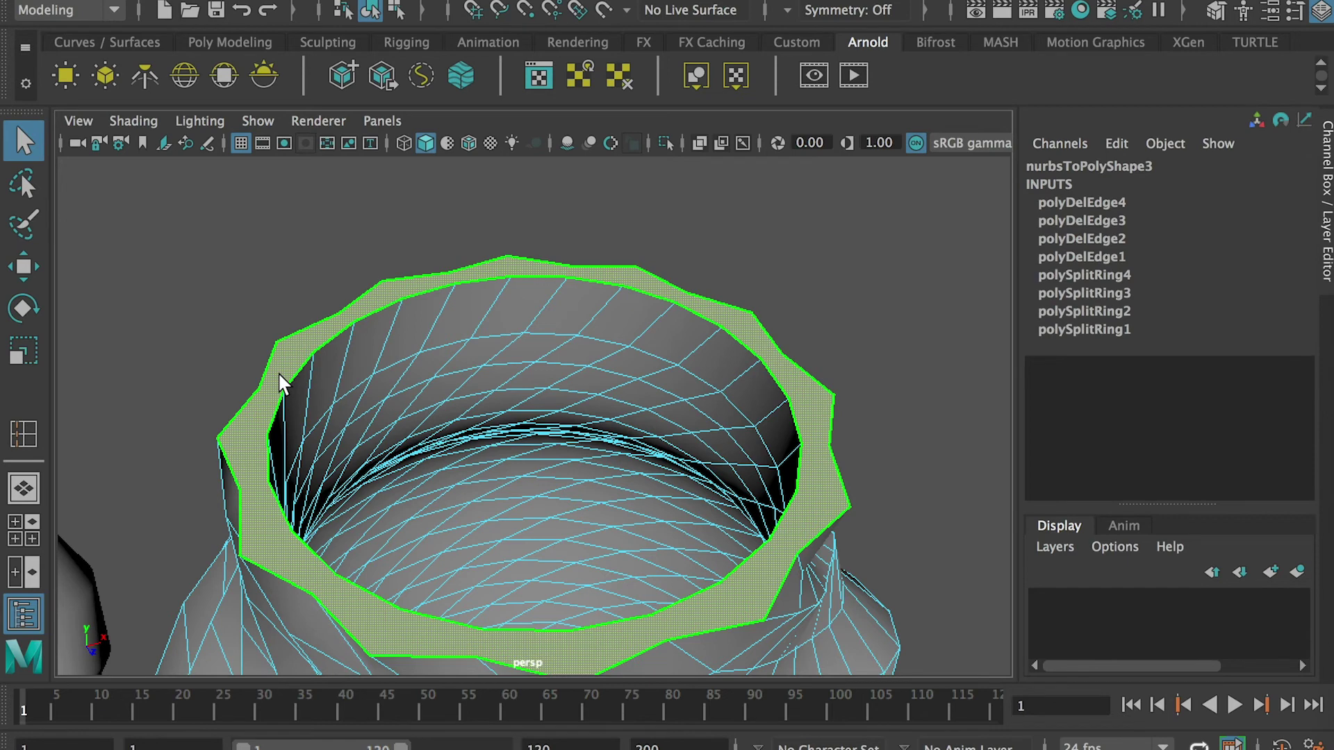
{"action": "key", "text": "Delete"}
{"action": "left_click_drag", "start_coordinate": [282, 378], "coordinate": [326, 299], "text": "alt"}
Step: Select only the inner and outer border edges around the open rim, deselecting the edges below them
{"action": "right_click_drag", "start_coordinate": [457, 418], "coordinate": [521, 474], "text": "alt"}
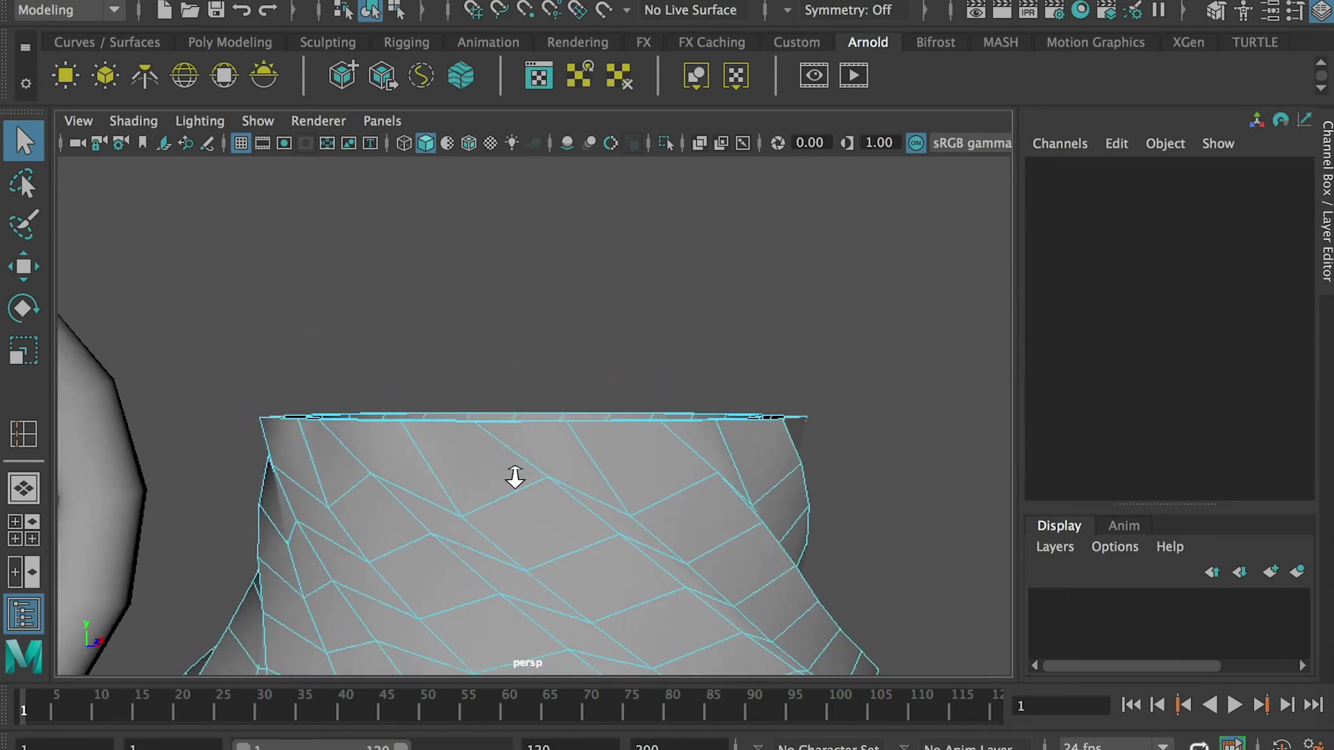
{"action": "middle_click_drag", "start_coordinate": [521, 474], "coordinate": [494, 417], "text": "alt"}
{"action": "right_click_drag", "start_coordinate": [518, 384], "coordinate": [503, 200]}
{"action": "left_click_drag", "start_coordinate": [381, 345], "coordinate": [371, 344], "text": "alt"}
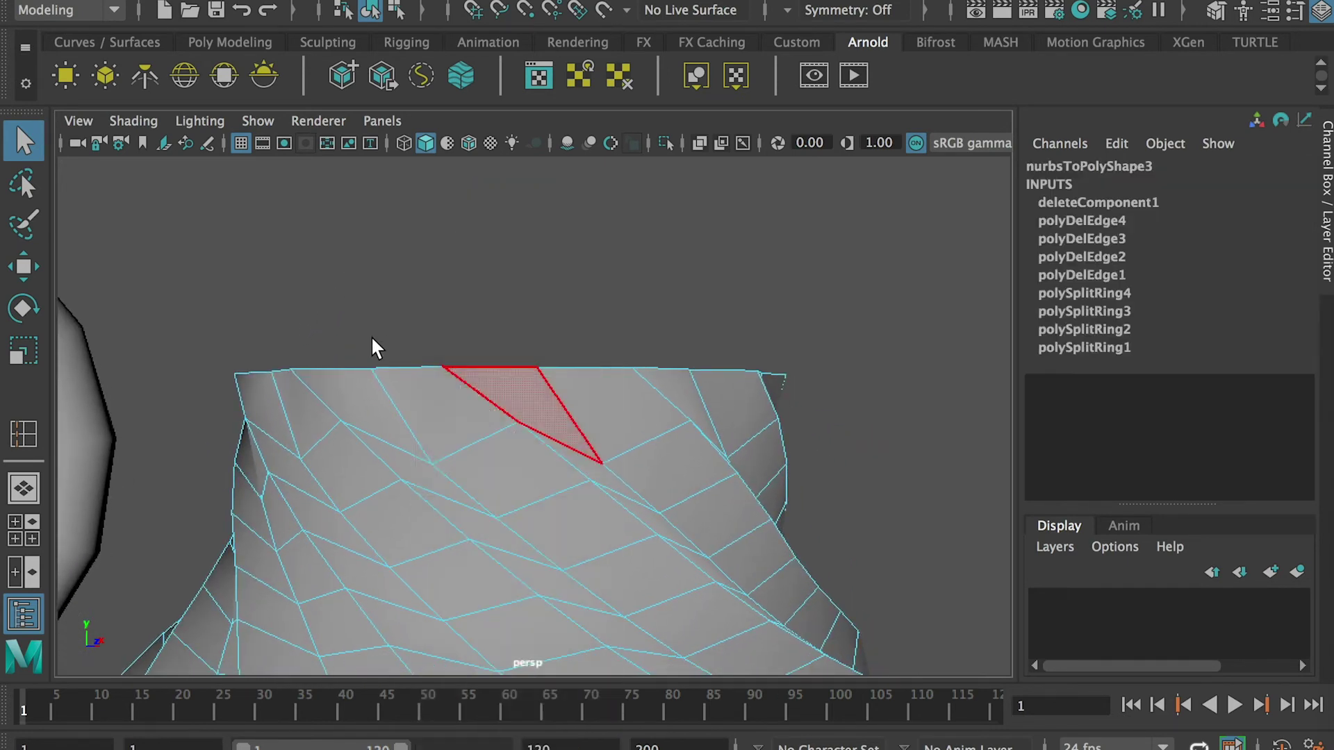
{"action": "left_click_drag", "start_coordinate": [223, 304], "coordinate": [687, 407]}
{"action": "left_click_drag", "start_coordinate": [970, 561], "coordinate": [201, 439]}
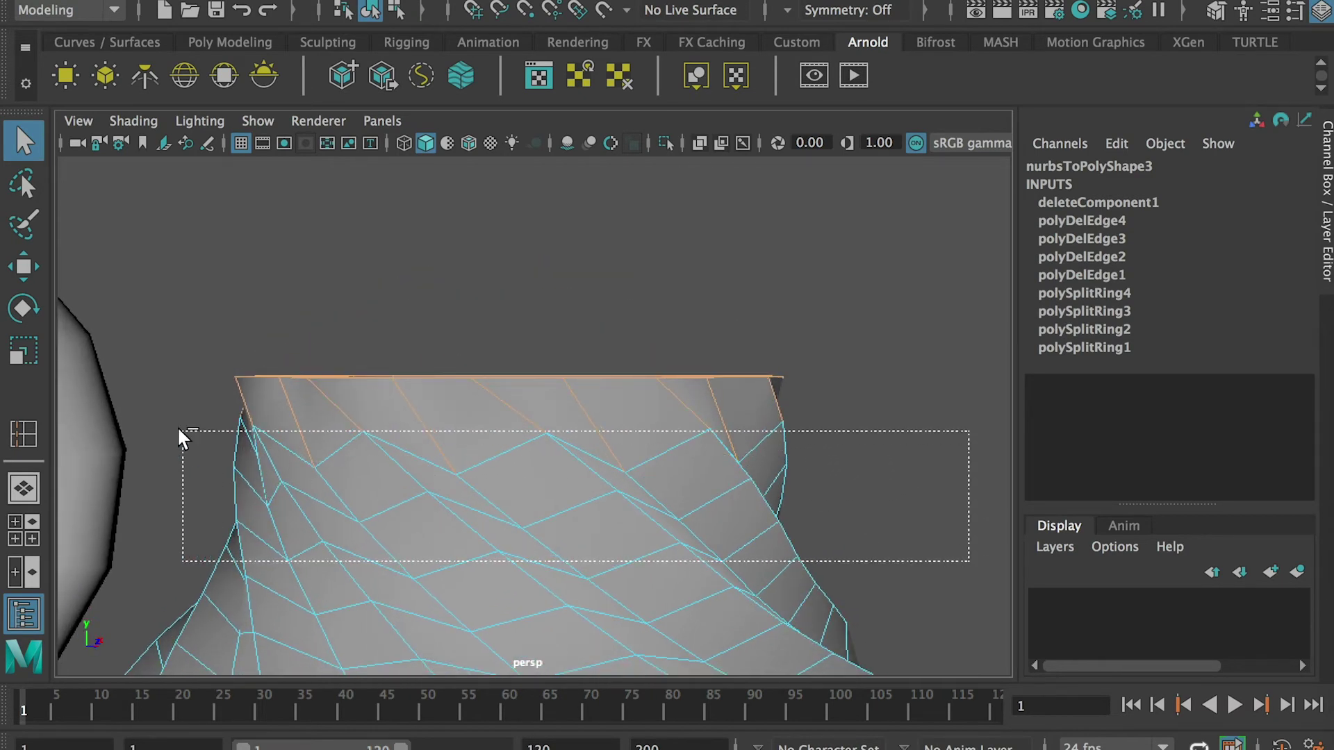
{"action": "left_click_drag", "start_coordinate": [145, 407], "coordinate": [701, 517]}
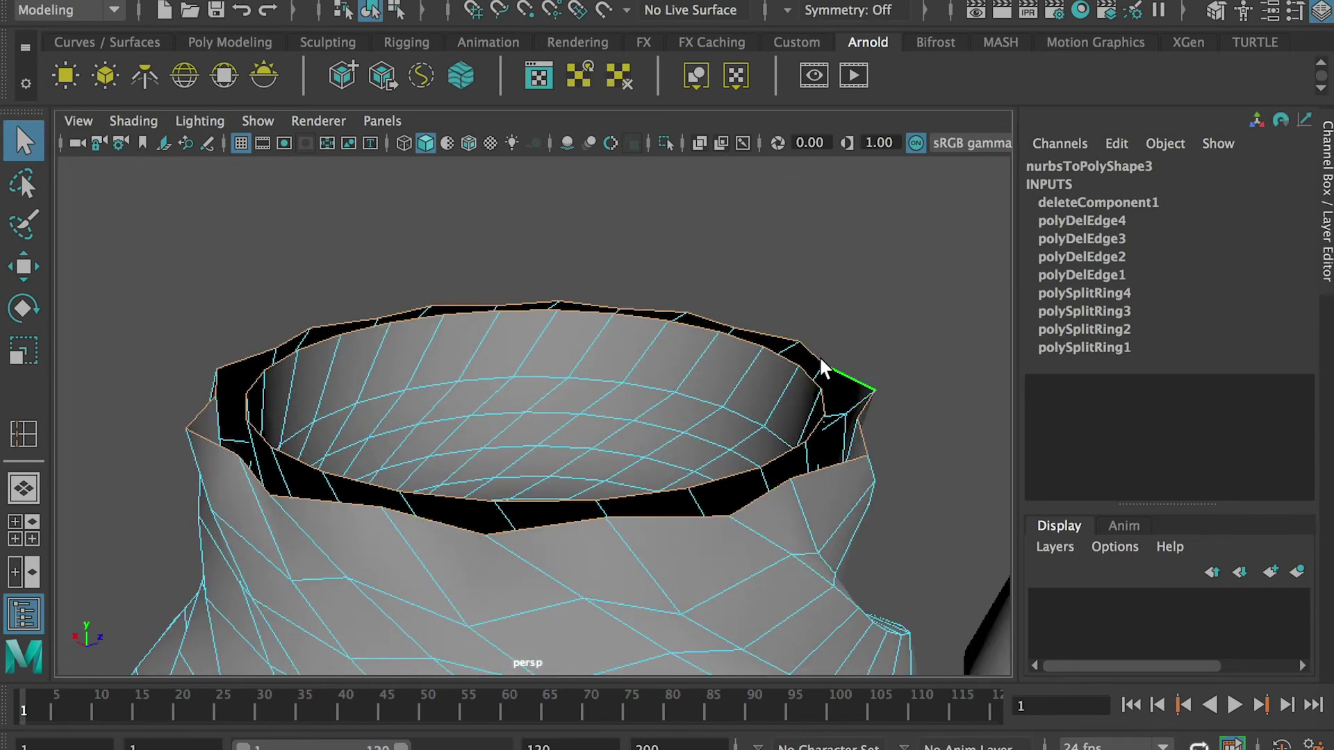
{"action": "left_click_drag", "start_coordinate": [229, 427], "coordinate": [216, 402], "text": "alt"}
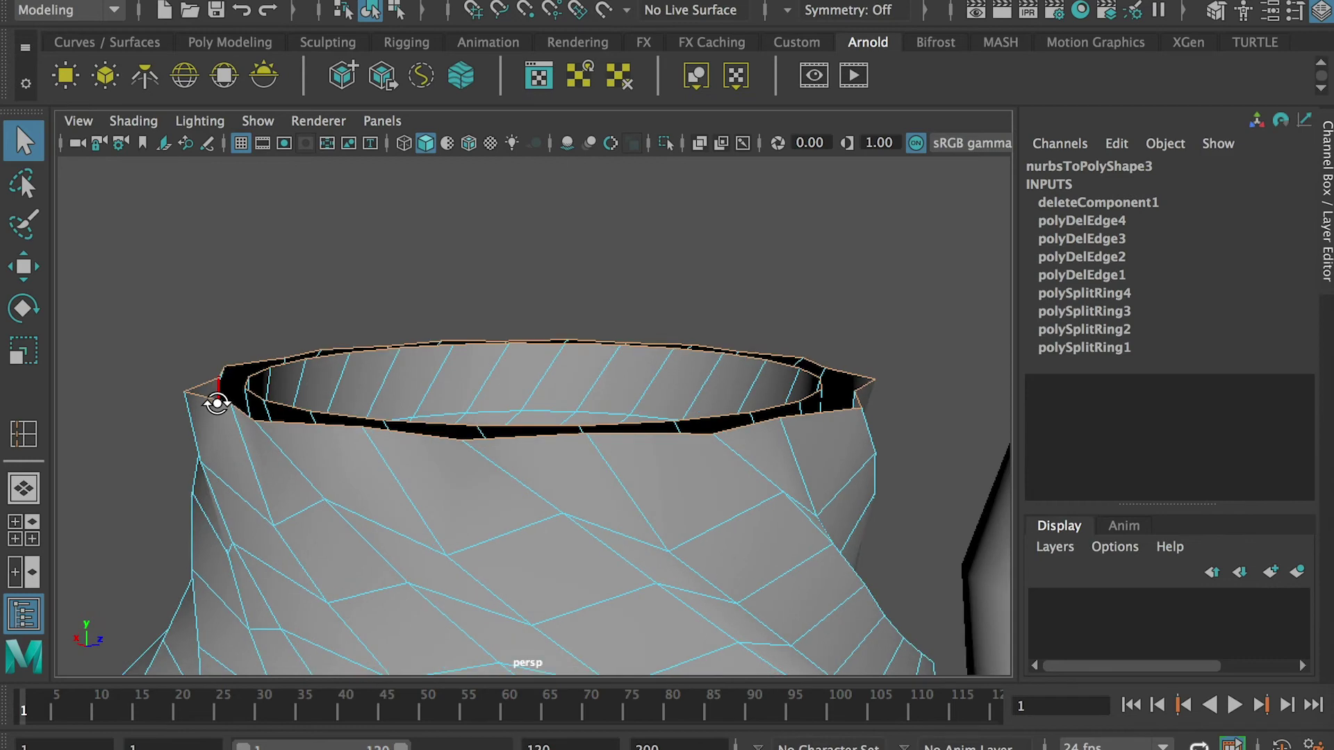
{"action": "left_click_drag", "start_coordinate": [406, 289], "coordinate": [408, 319], "text": "alt"}
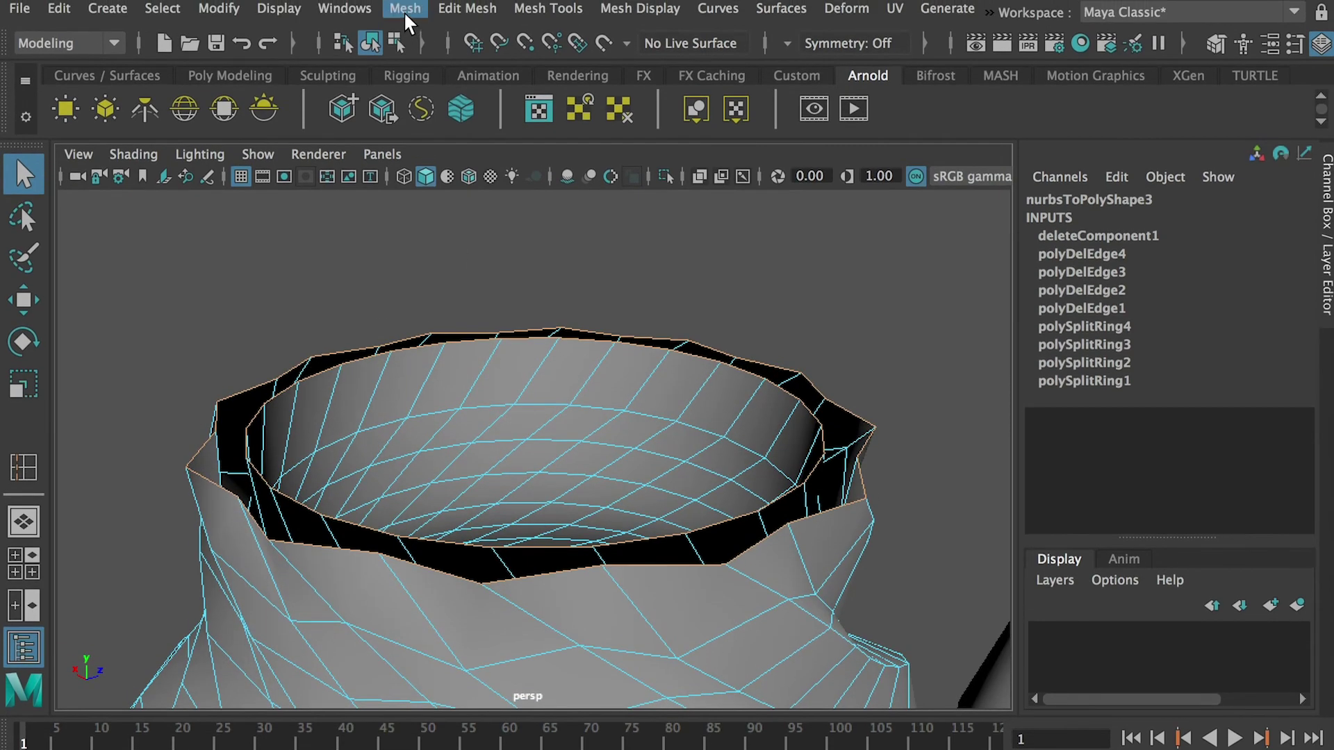
Step: Open the Bridge options and set the bridge type to Linear path
{"action": "left_click", "coordinate": [461, 7]}
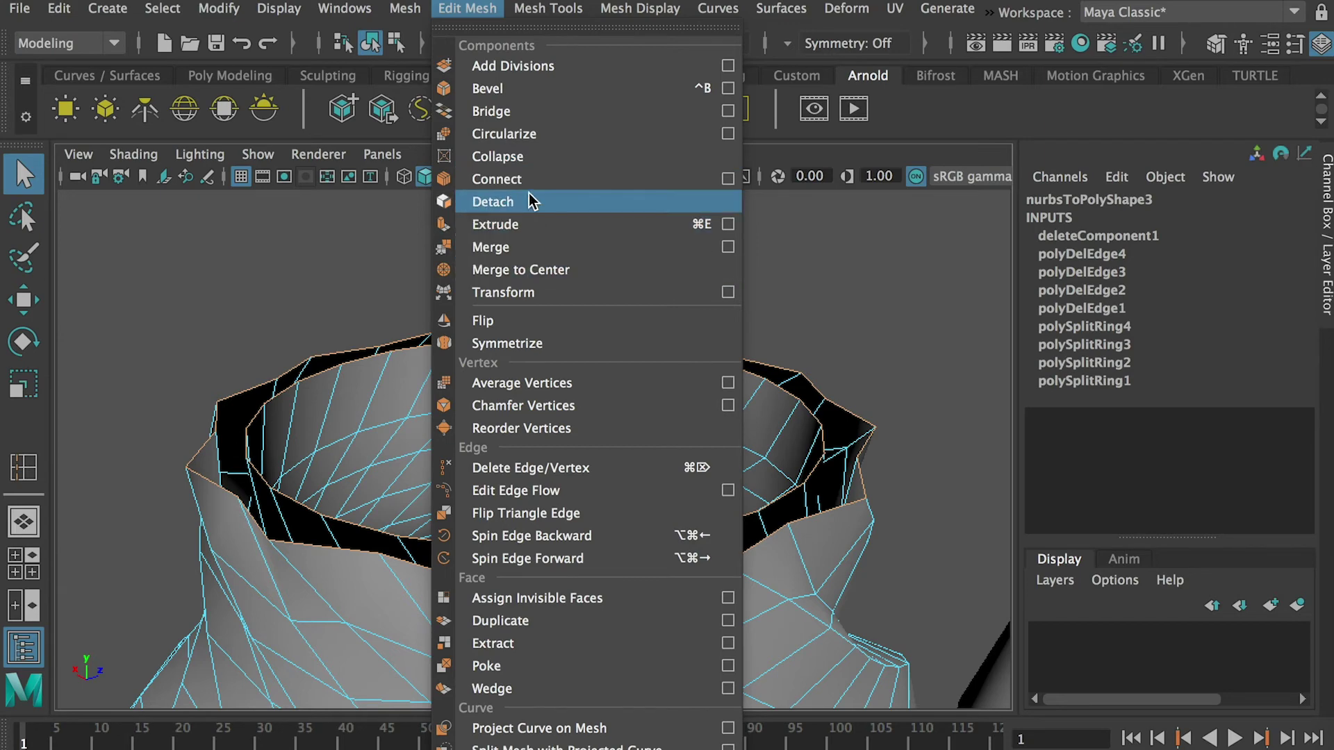
{"action": "left_click", "coordinate": [730, 110]}
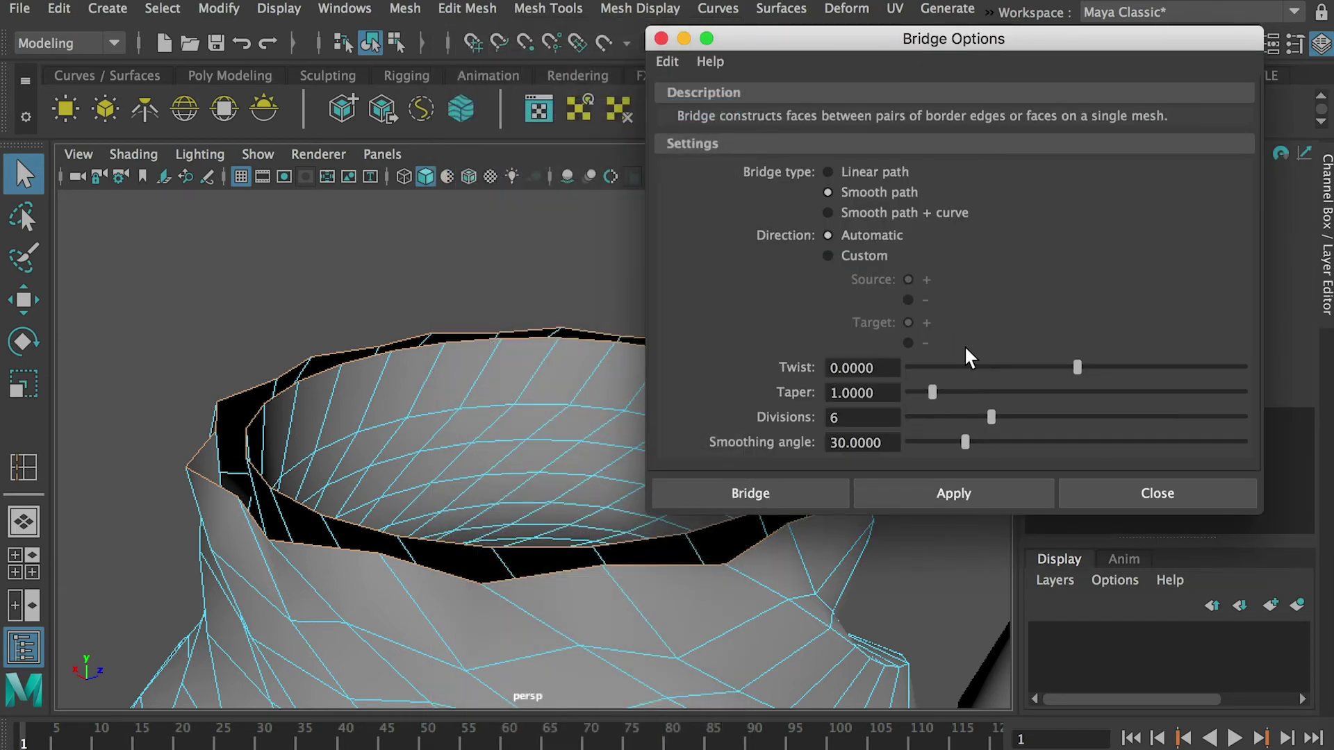
{"action": "left_click", "coordinate": [869, 172]}
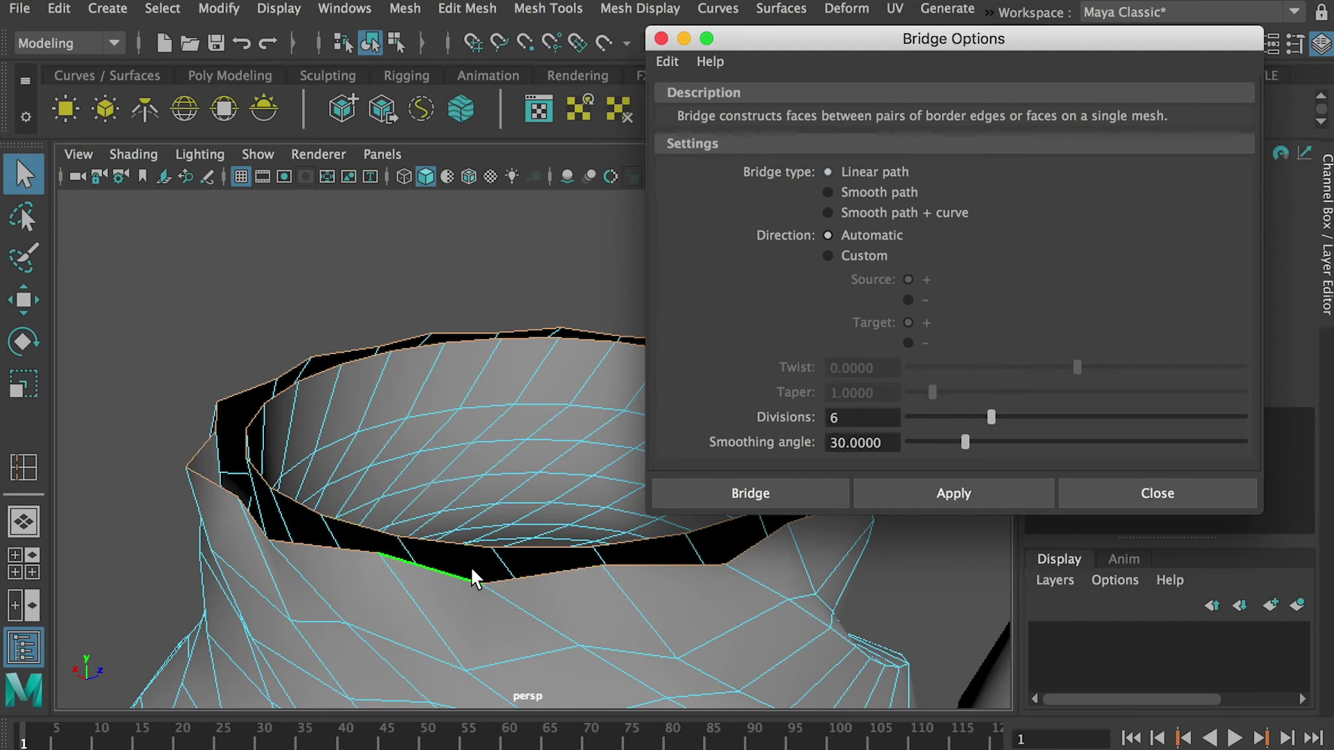
Step: Try bridging the rim's border edges with 6 divisions and with 1 division, undoing both attempts
{"action": "left_click", "coordinate": [910, 487]}
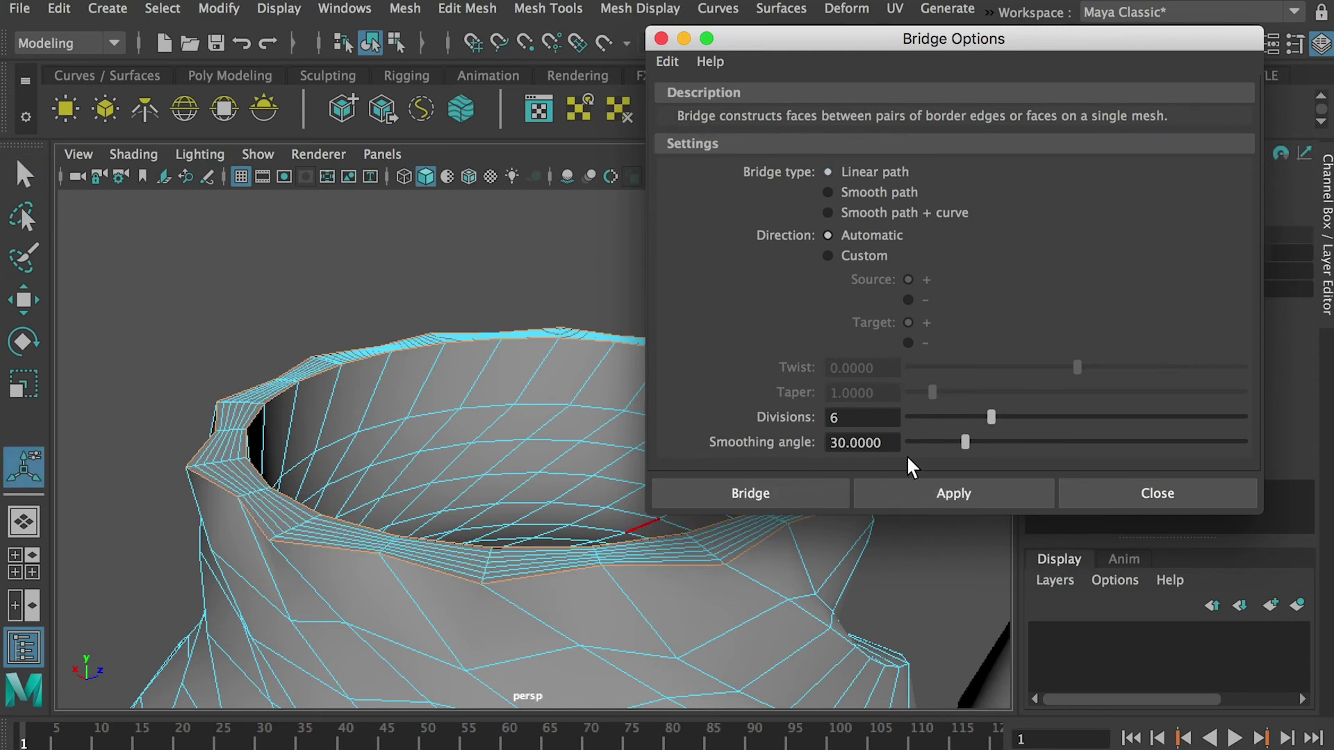
{"action": "left_click", "coordinate": [397, 263]}
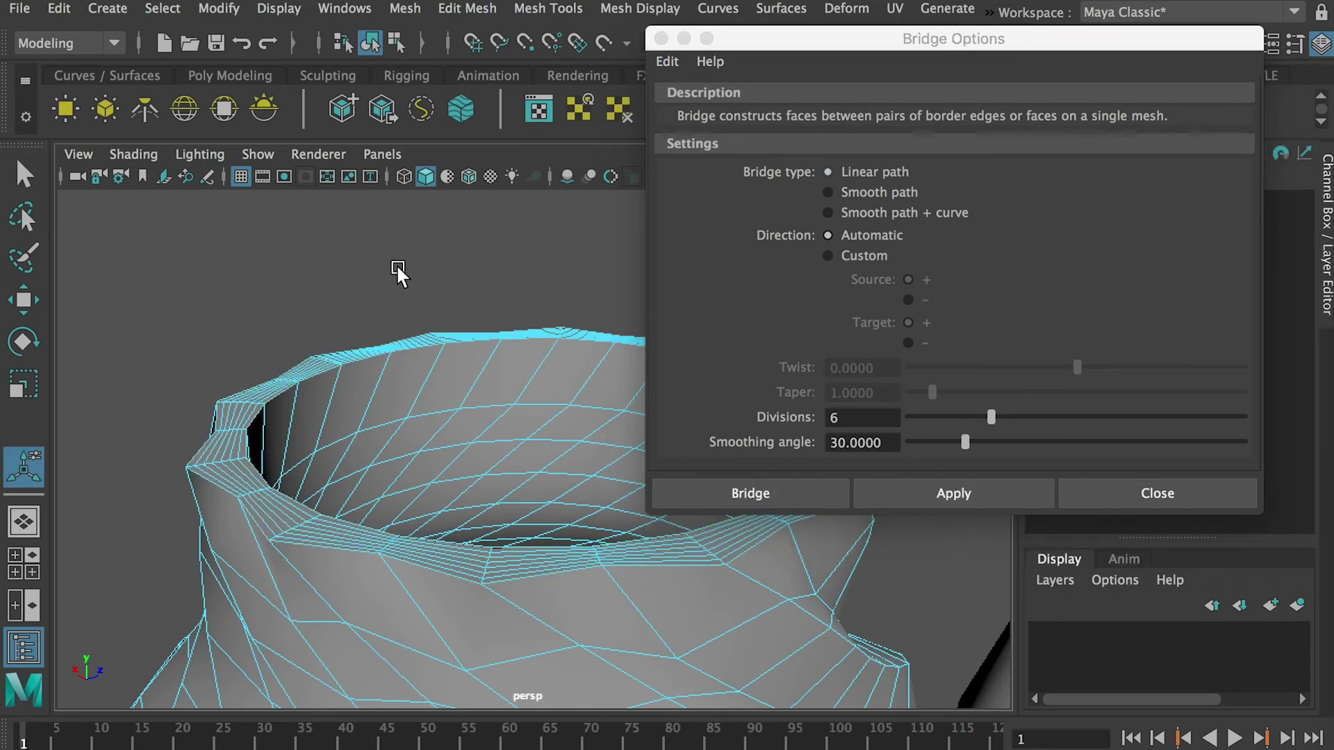
{"action": "left_click", "coordinate": [392, 267]}
{"action": "double_click", "coordinate": [834, 418]}
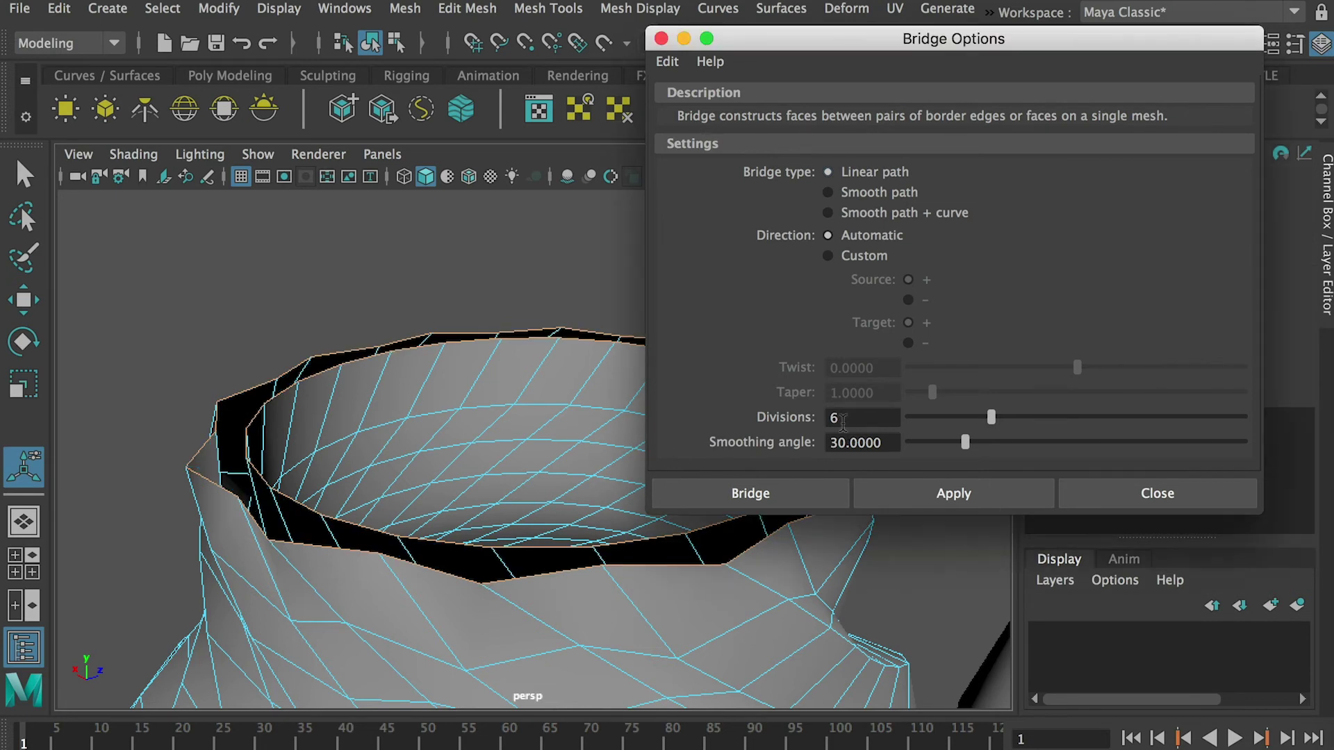
{"action": "type", "text": "1"}
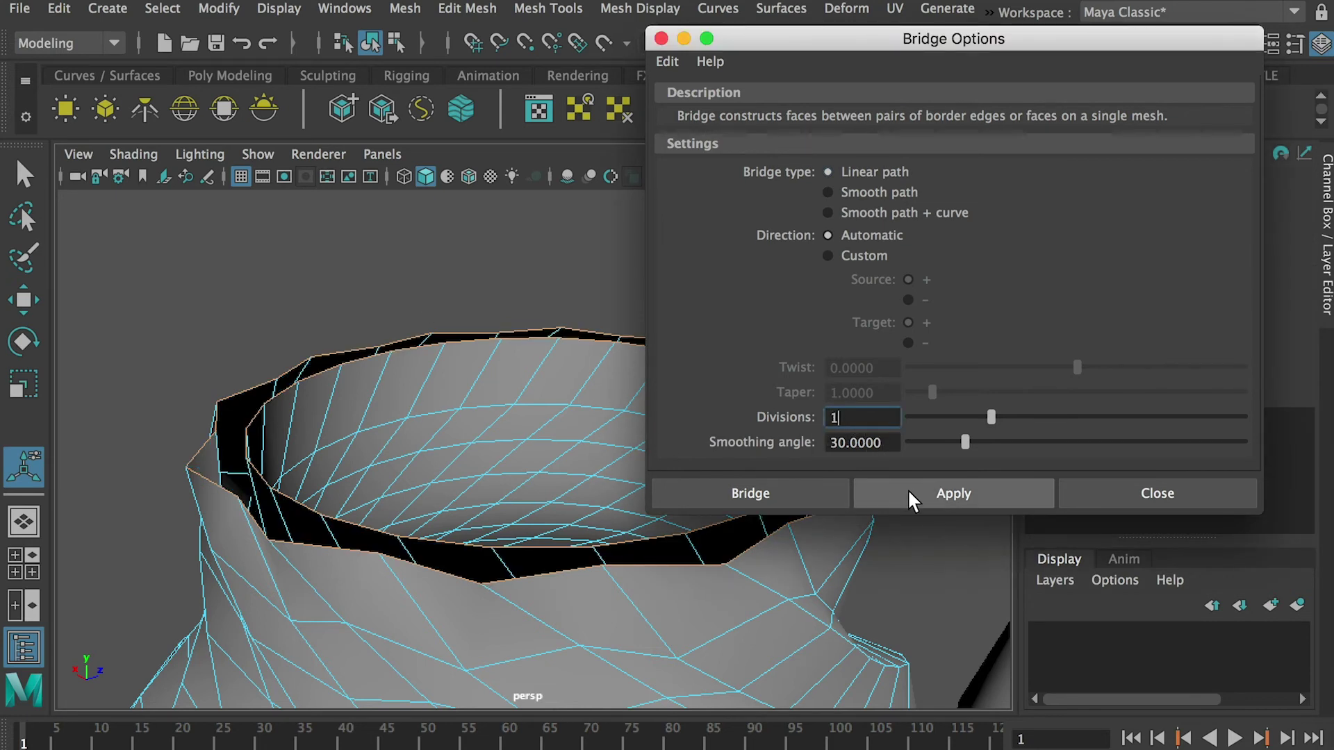
{"action": "left_click", "coordinate": [908, 492]}
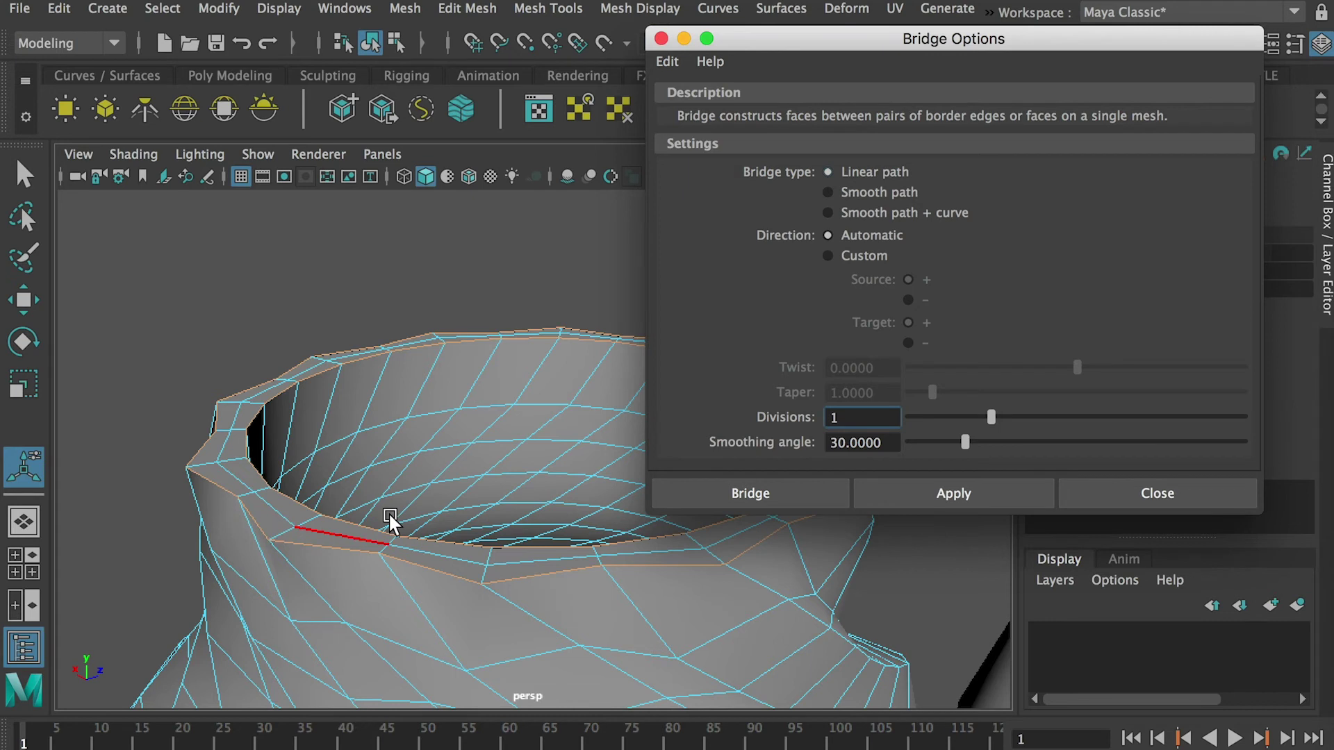
{"action": "left_click", "coordinate": [533, 279]}
{"action": "key", "text": "super+z"}
{"action": "key", "text": "super+z"}
Step: Bridge the inner and outer rim edges with 0 divisions, and return to object mode
{"action": "left_click_drag", "start_coordinate": [845, 418], "coordinate": [801, 411]}
{"action": "type", "text": "0"}
{"action": "left_click", "coordinate": [947, 493]}
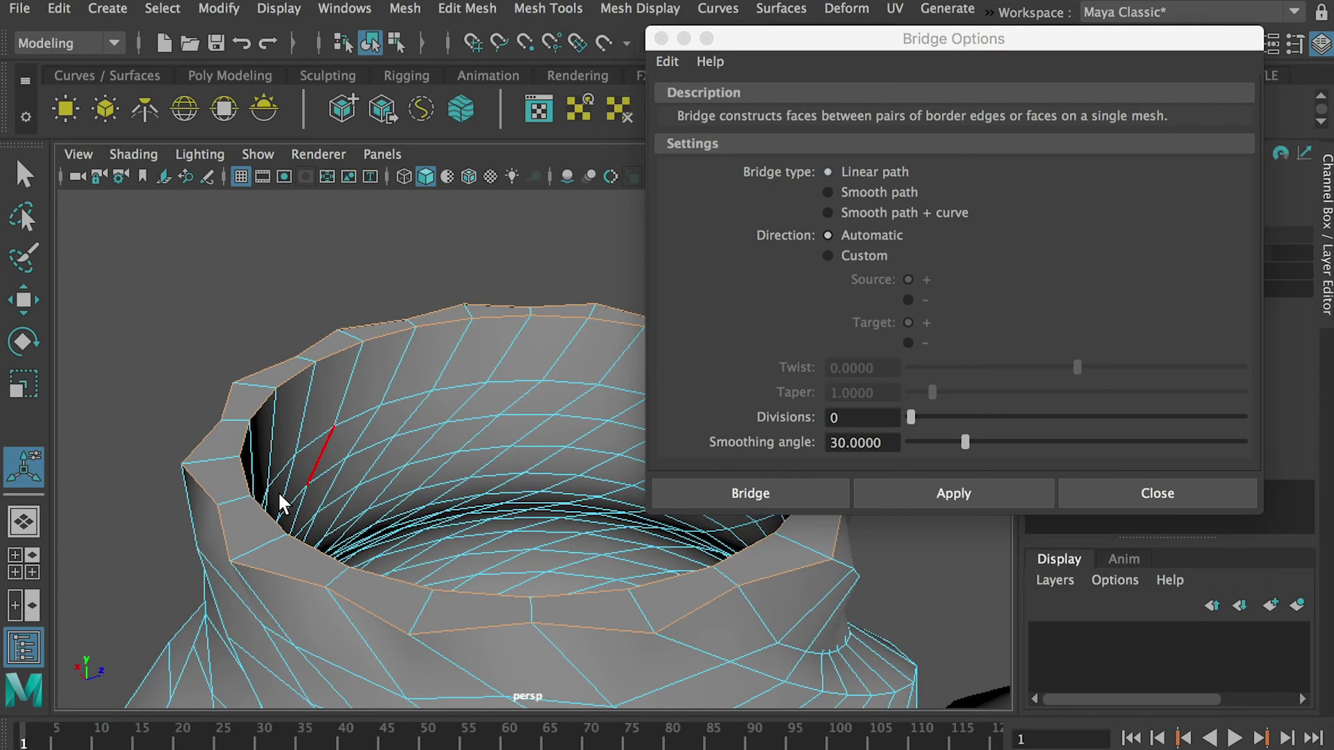
{"action": "left_click_drag", "start_coordinate": [278, 492], "coordinate": [261, 507], "text": "alt"}
{"action": "right_click_drag", "start_coordinate": [396, 286], "coordinate": [480, 248]}
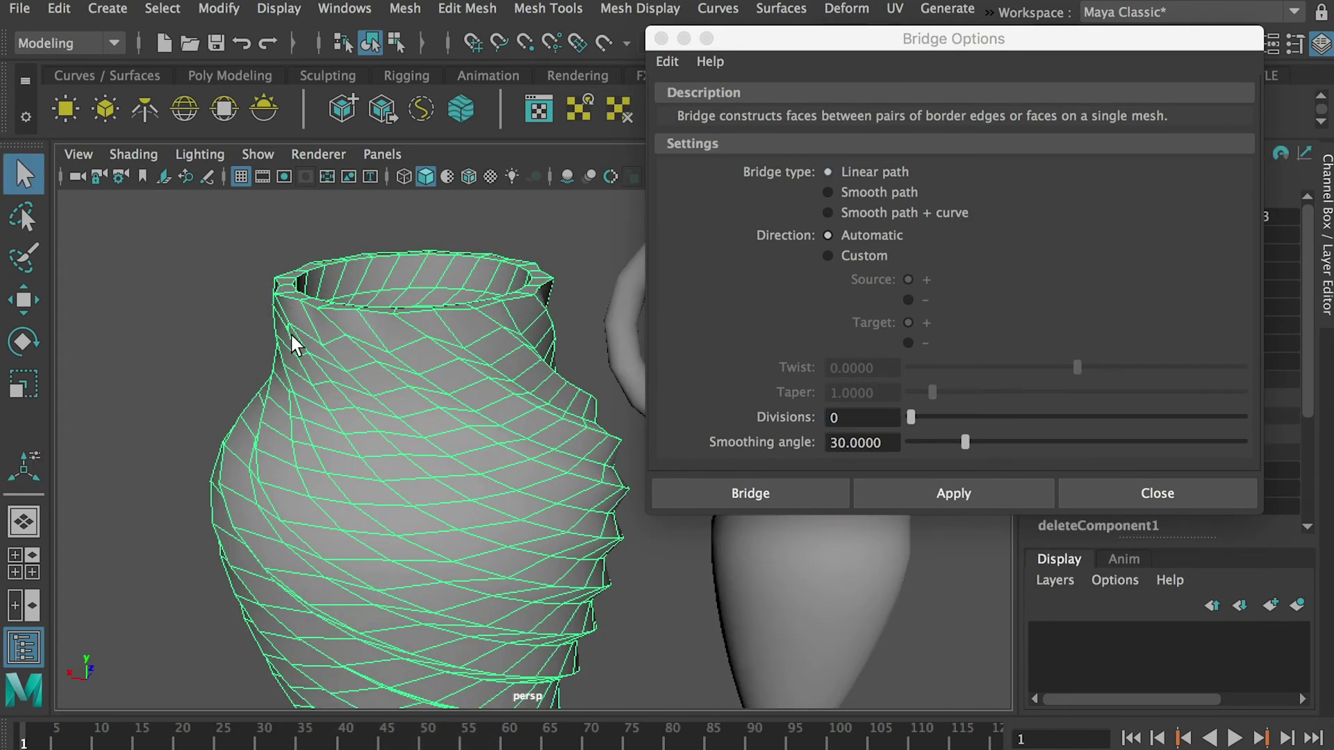
Step: Preview the bridged vase in smooth display and return it to unsmoothed display
{"action": "left_click", "coordinate": [276, 348]}
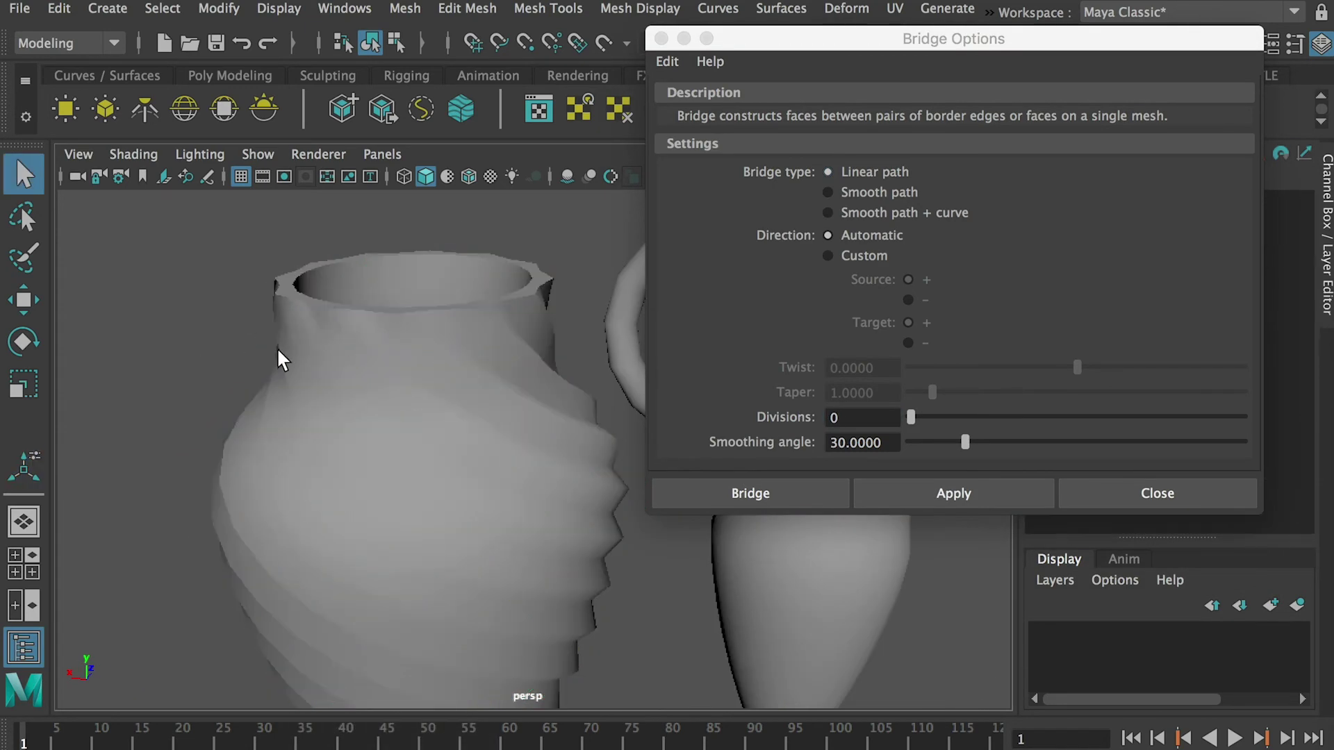
{"action": "left_click", "coordinate": [375, 369]}
{"action": "key", "text": "3"}
{"action": "left_click", "coordinate": [177, 359]}
{"action": "left_click_drag", "start_coordinate": [178, 359], "coordinate": [291, 340], "text": "alt"}
{"action": "left_click_drag", "start_coordinate": [433, 572], "coordinate": [465, 401], "text": "alt"}
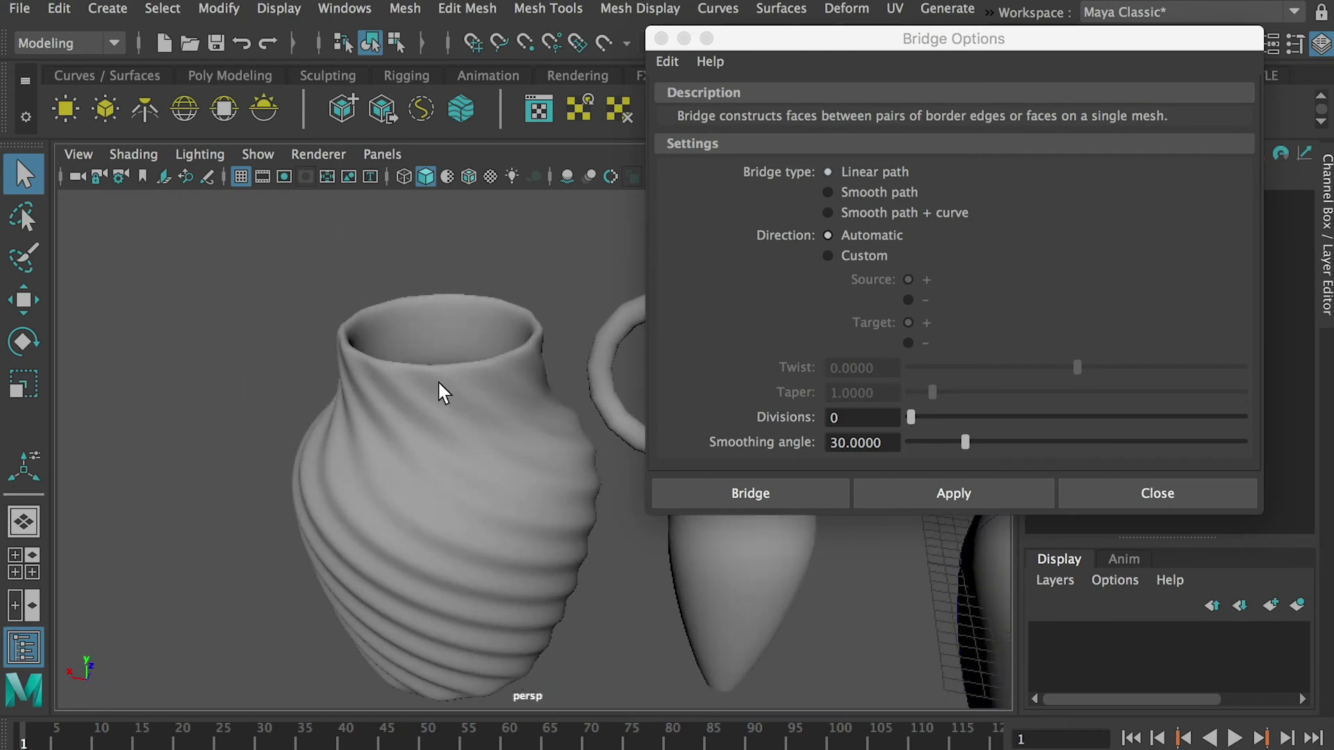
{"action": "left_click", "coordinate": [439, 382]}
{"action": "key", "text": "1"}
{"action": "right_click_drag", "start_coordinate": [291, 310], "coordinate": [387, 348], "text": "alt"}
{"action": "middle_click_drag", "start_coordinate": [387, 348], "coordinate": [449, 473], "text": "alt"}
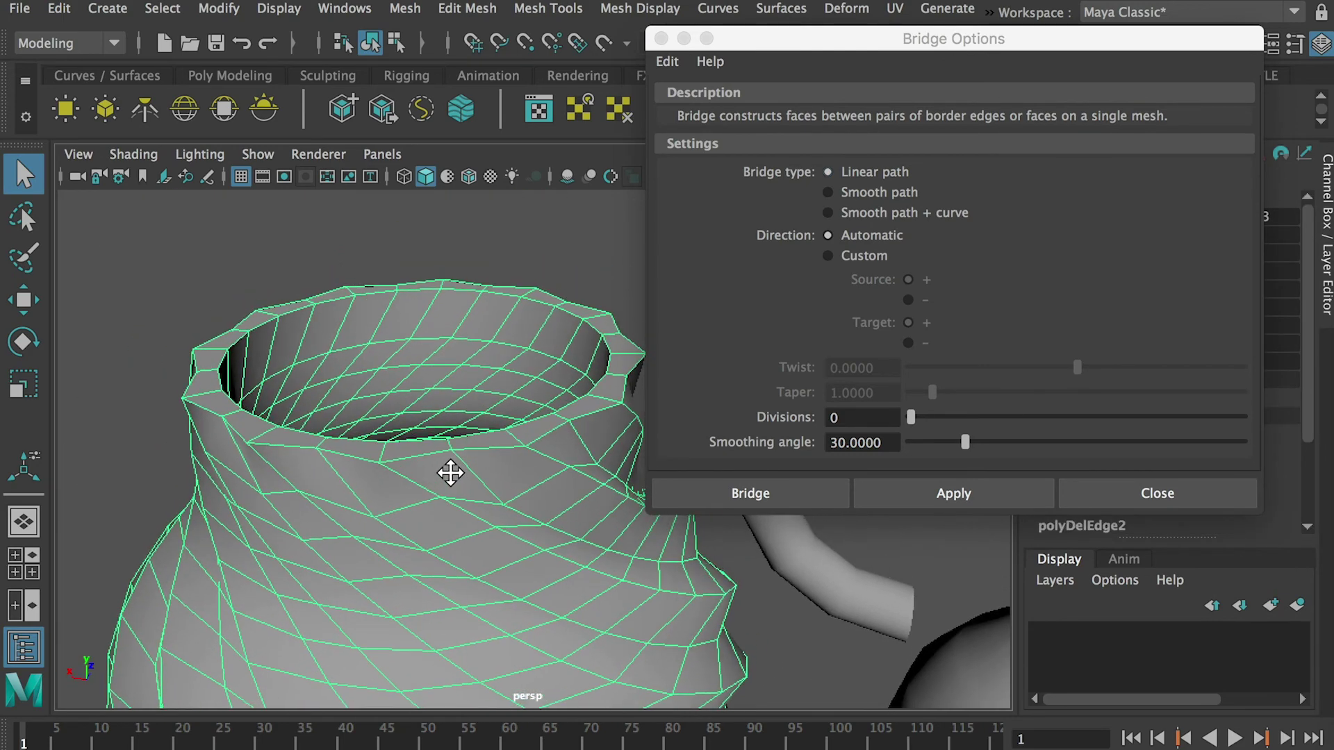
Step: Close the Bridge options and insert edge loops close to the inner and outer rim edges, on the walls and the rim's flat top
{"action": "left_click", "coordinate": [1131, 495]}
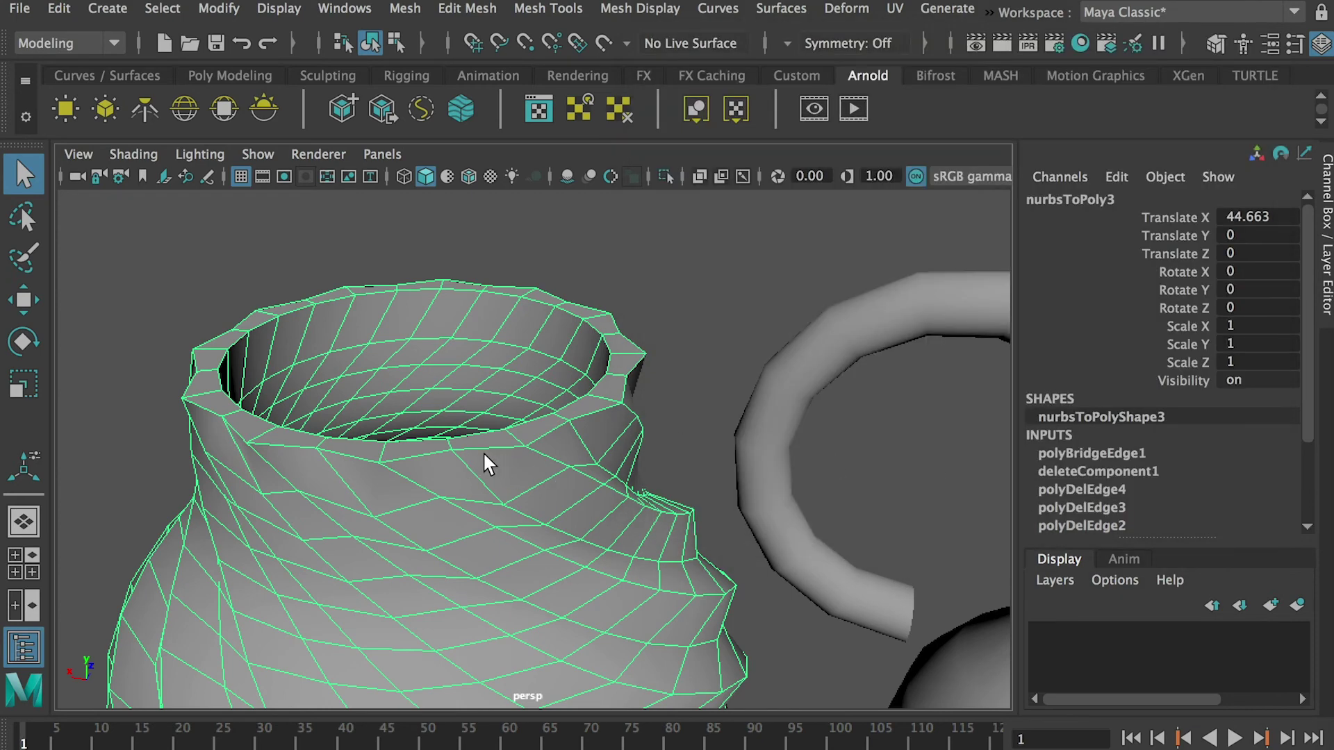
{"action": "right_click_drag", "start_coordinate": [494, 453], "coordinate": [375, 396], "text": "shift"}
{"action": "left_click_drag", "start_coordinate": [360, 429], "coordinate": [373, 357], "text": "alt"}
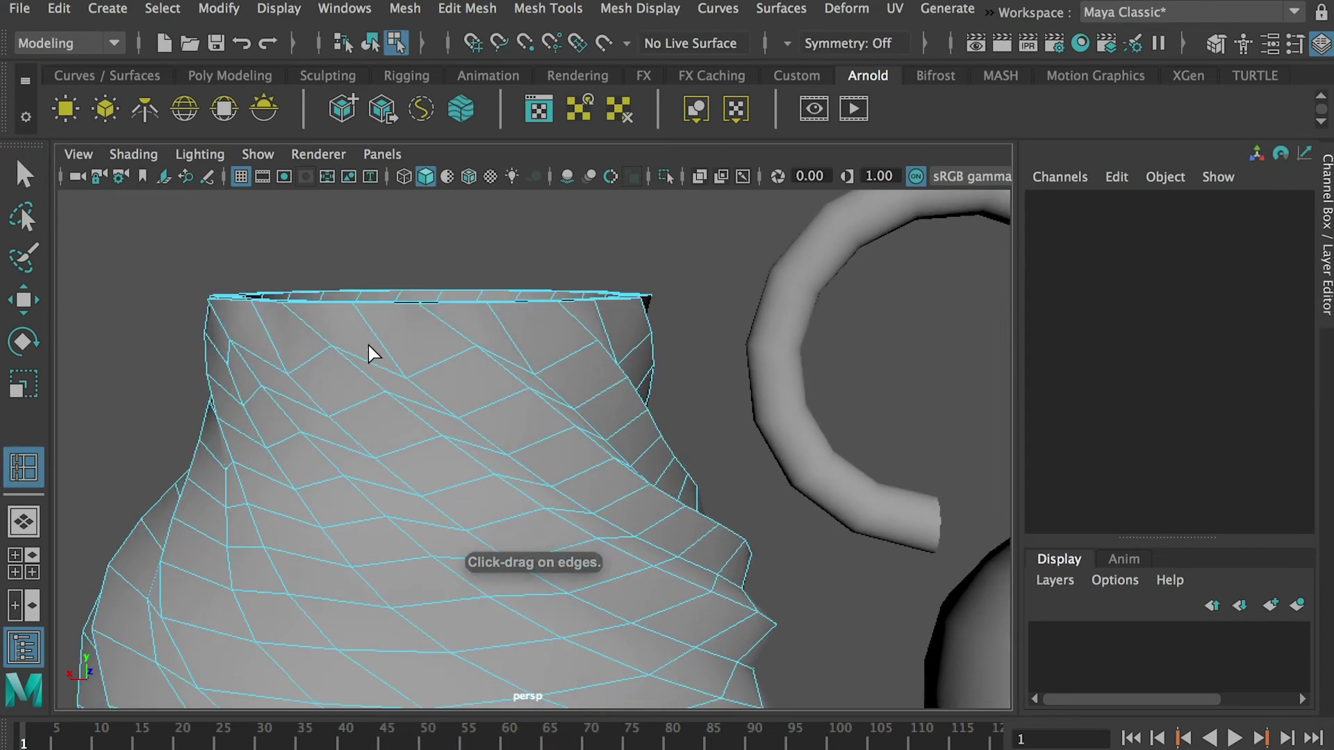
{"action": "right_click_drag", "start_coordinate": [372, 357], "coordinate": [411, 405], "text": "alt"}
{"action": "middle_click_drag", "start_coordinate": [411, 405], "coordinate": [445, 473], "text": "alt"}
{"action": "mouse_move", "coordinate": [365, 409]}
{"action": "left_mouse_down", "text": "alt"}
{"action": "mouse_move", "coordinate": [369, 426]}
{"action": "mouse_move", "coordinate": [348, 394]}
{"action": "left_mouse_up", "text": "alt"}
{"action": "mouse_move", "coordinate": [398, 306]}
{"action": "left_mouse_down"}
{"action": "mouse_move", "coordinate": [396, 321]}
{"action": "mouse_move", "coordinate": [398, 311]}
{"action": "left_mouse_up"}
{"action": "left_click_drag", "start_coordinate": [397, 319], "coordinate": [500, 486], "text": "alt"}
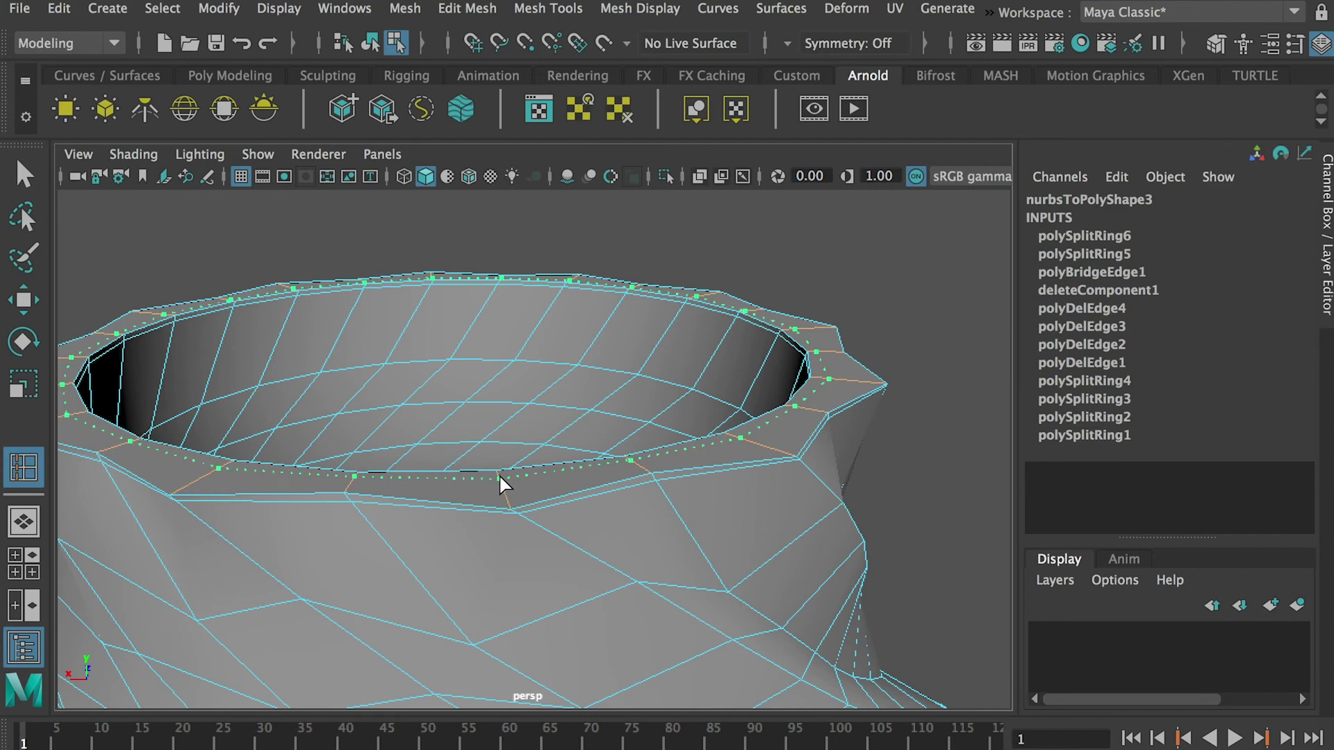
{"action": "left_click", "coordinate": [501, 478]}
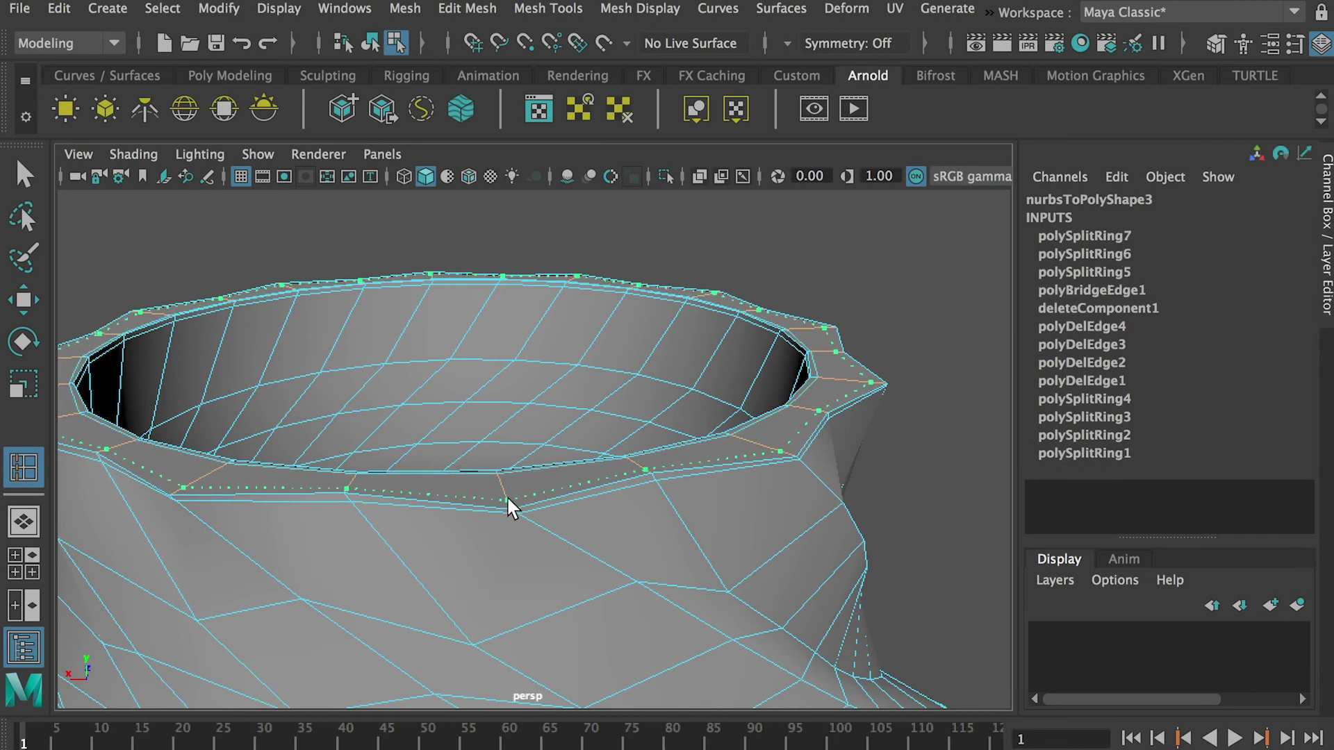
{"action": "left_click", "coordinate": [509, 502]}
Step: Insert edge loops on both sides of the vase's outer base edge, and return to object mode
{"action": "right_click_drag", "start_coordinate": [665, 536], "coordinate": [607, 594], "text": "alt"}
{"action": "left_click_drag", "start_coordinate": [607, 594], "coordinate": [461, 438], "text": "alt"}
{"action": "right_click_drag", "start_coordinate": [461, 439], "coordinate": [577, 539], "text": "alt"}
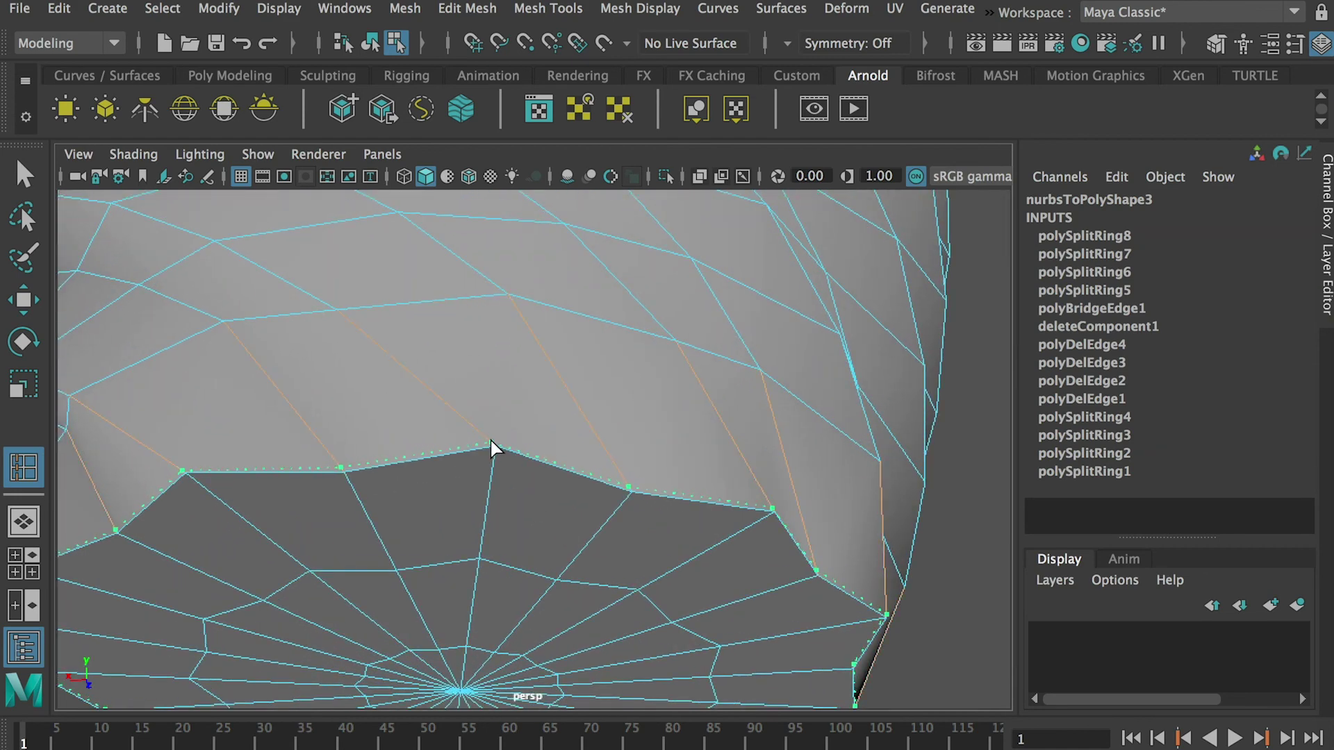
{"action": "left_click", "coordinate": [490, 448]}
{"action": "left_click", "coordinate": [500, 460]}
{"action": "scroll", "coordinate": [543, 462], "scroll_direction": "down", "scroll_amount": 6}
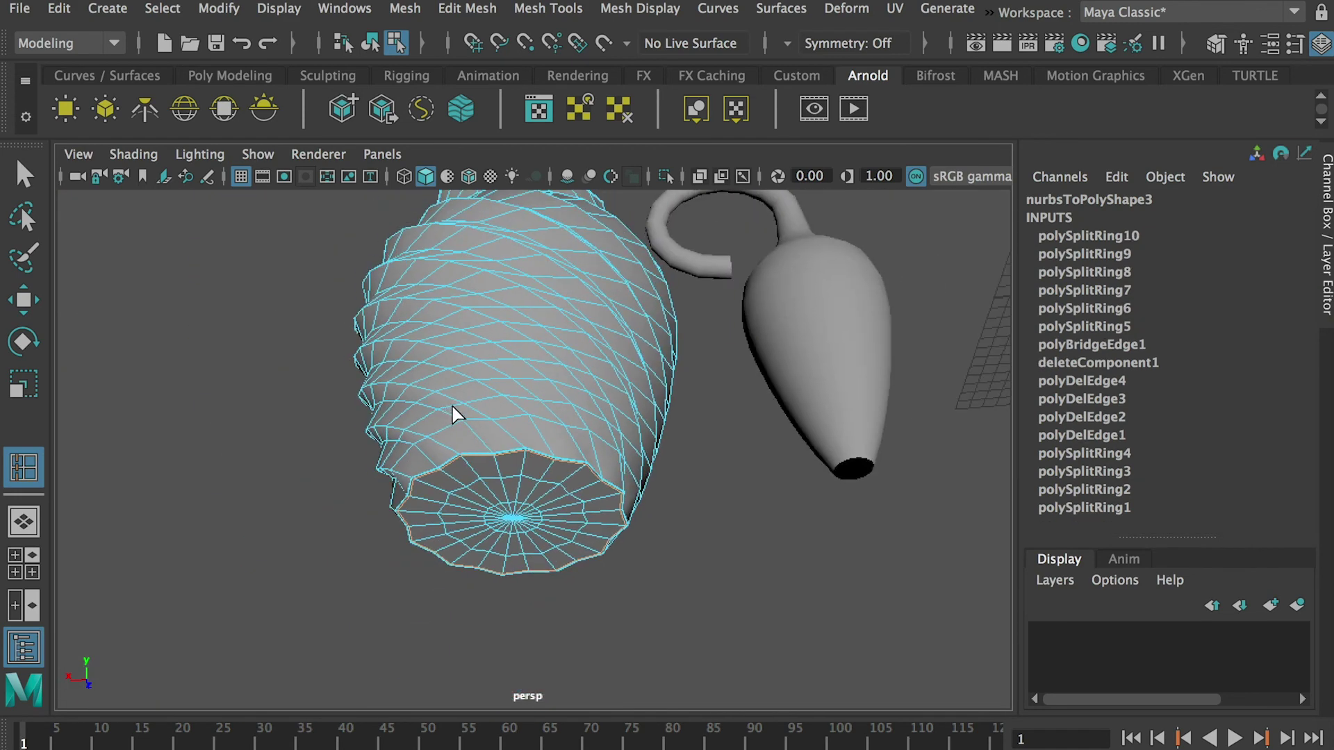
{"action": "left_click_drag", "start_coordinate": [455, 415], "coordinate": [362, 450], "text": "alt"}
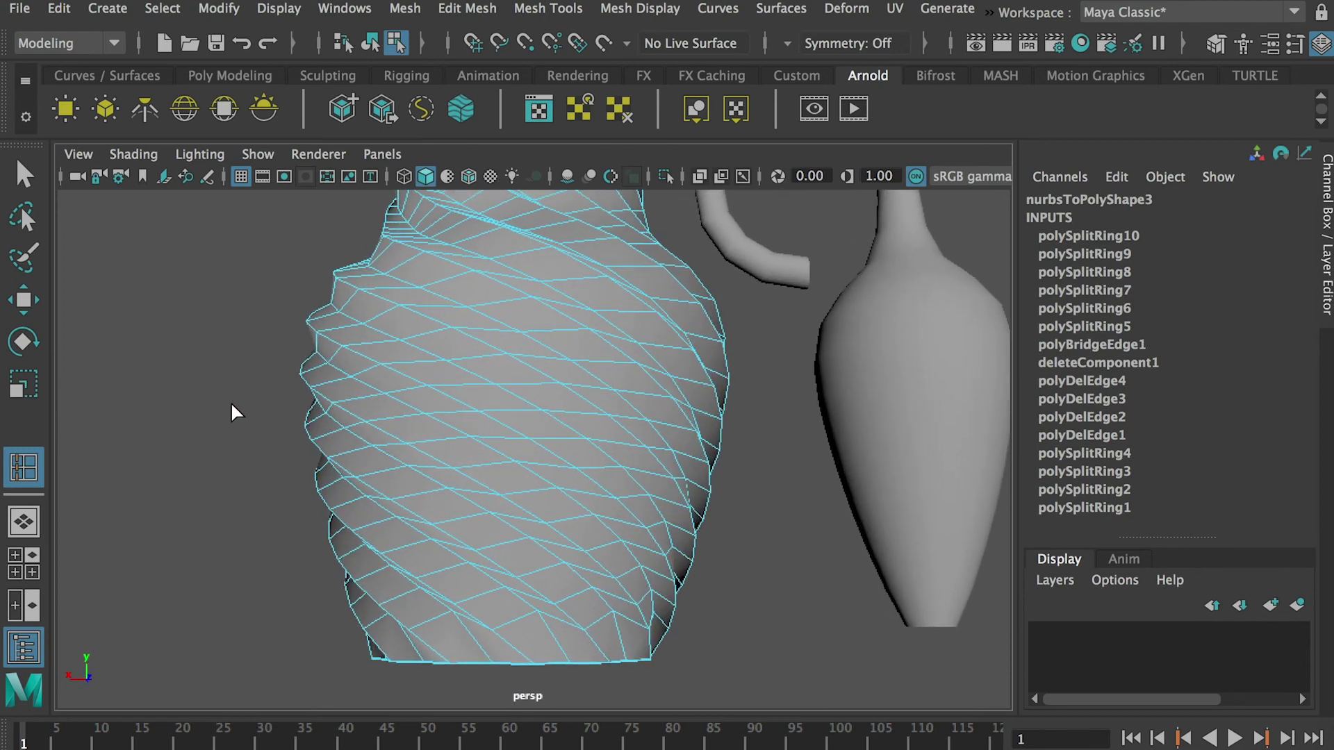
{"action": "key", "text": "q"}
{"action": "left_click_drag", "start_coordinate": [422, 380], "coordinate": [444, 458], "text": "alt"}
{"action": "right_click_drag", "start_coordinate": [462, 286], "coordinate": [581, 254]}
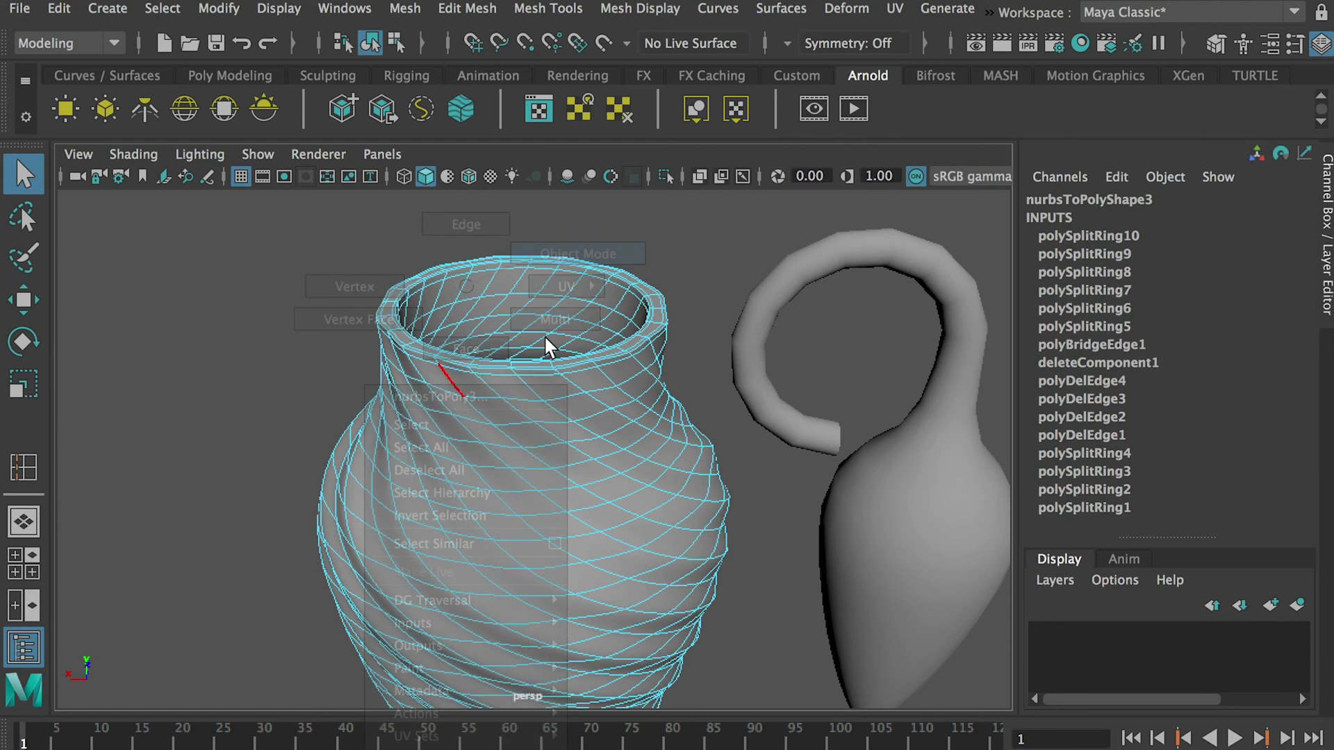
Step: Examine the smoothed vase's rim, base and interior with the vase deselected
{"action": "left_click", "coordinate": [728, 395]}
{"action": "left_click_drag", "start_coordinate": [700, 442], "coordinate": [698, 476], "text": "alt"}
{"action": "right_click_drag", "start_coordinate": [615, 464], "coordinate": [652, 467], "text": "alt"}
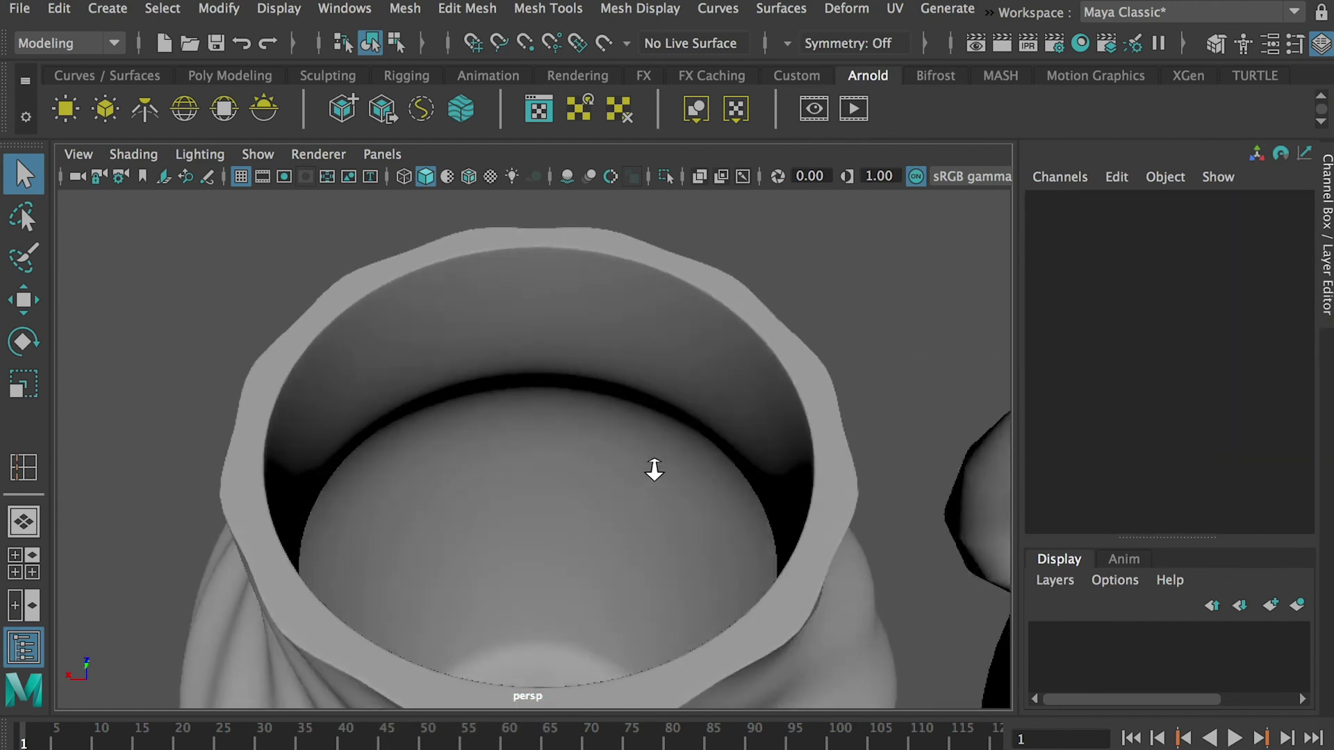
{"action": "left_click_drag", "start_coordinate": [652, 468], "coordinate": [708, 418], "text": "alt"}
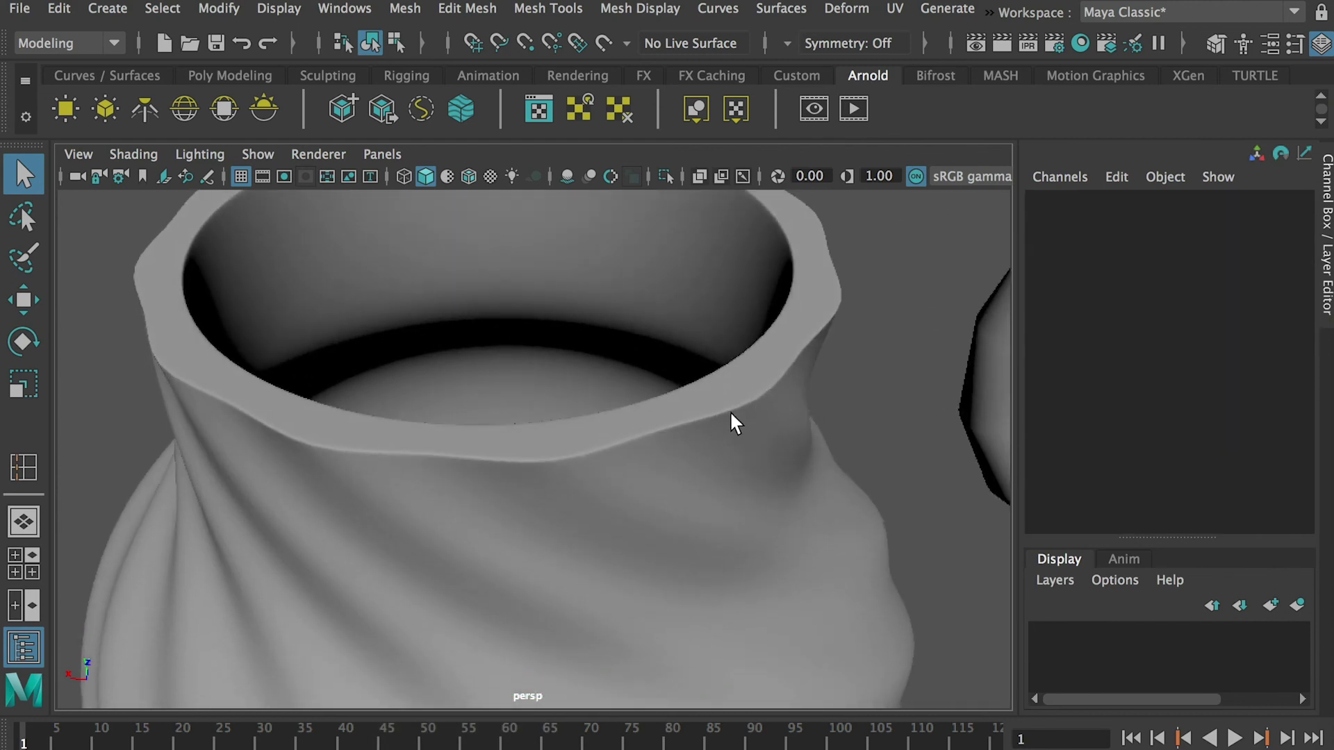
{"action": "right_click_drag", "start_coordinate": [814, 476], "coordinate": [528, 456], "text": "alt"}
{"action": "left_click_drag", "start_coordinate": [528, 456], "coordinate": [515, 277], "text": "alt"}
{"action": "left_click_drag", "start_coordinate": [528, 371], "coordinate": [521, 334], "text": "alt"}
{"action": "right_click_drag", "start_coordinate": [471, 399], "coordinate": [581, 512], "text": "alt"}
{"action": "left_click_drag", "start_coordinate": [580, 512], "coordinate": [596, 609], "text": "alt"}
{"action": "right_click_drag", "start_coordinate": [729, 547], "coordinate": [476, 393], "text": "alt"}
{"action": "left_click_drag", "start_coordinate": [480, 299], "coordinate": [439, 518], "text": "alt"}
Step: Insert two edge loops around the edge of the vase's inner floor, and return to object mode
{"action": "left_click", "coordinate": [490, 489]}
{"action": "scroll", "coordinate": [503, 485], "scroll_direction": "up", "scroll_amount": 5}
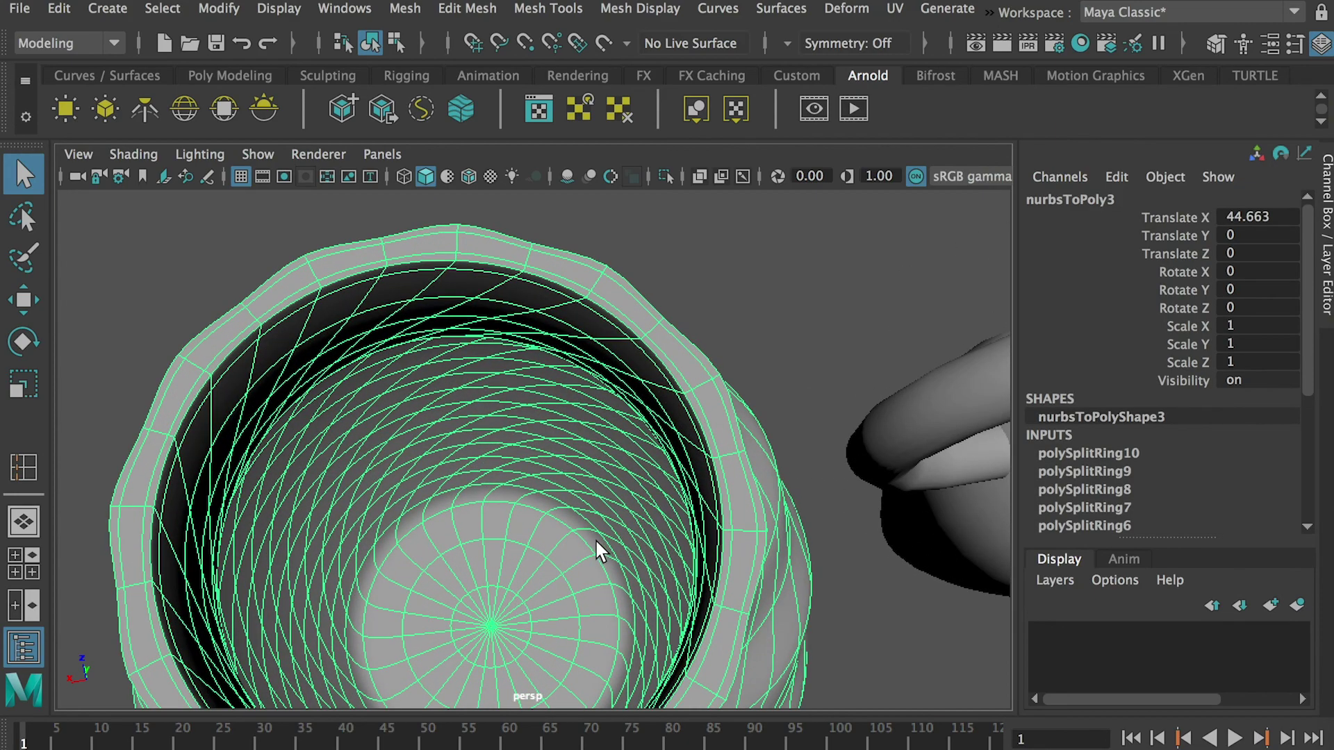
{"action": "scroll", "coordinate": [556, 532], "scroll_direction": "up", "scroll_amount": 4}
{"action": "right_click_drag", "start_coordinate": [511, 533], "coordinate": [376, 387], "text": "shift"}
{"action": "left_click_drag", "start_coordinate": [445, 520], "coordinate": [442, 534]}
{"action": "left_click", "coordinate": [443, 541]}
{"action": "right_click", "coordinate": [462, 498]}
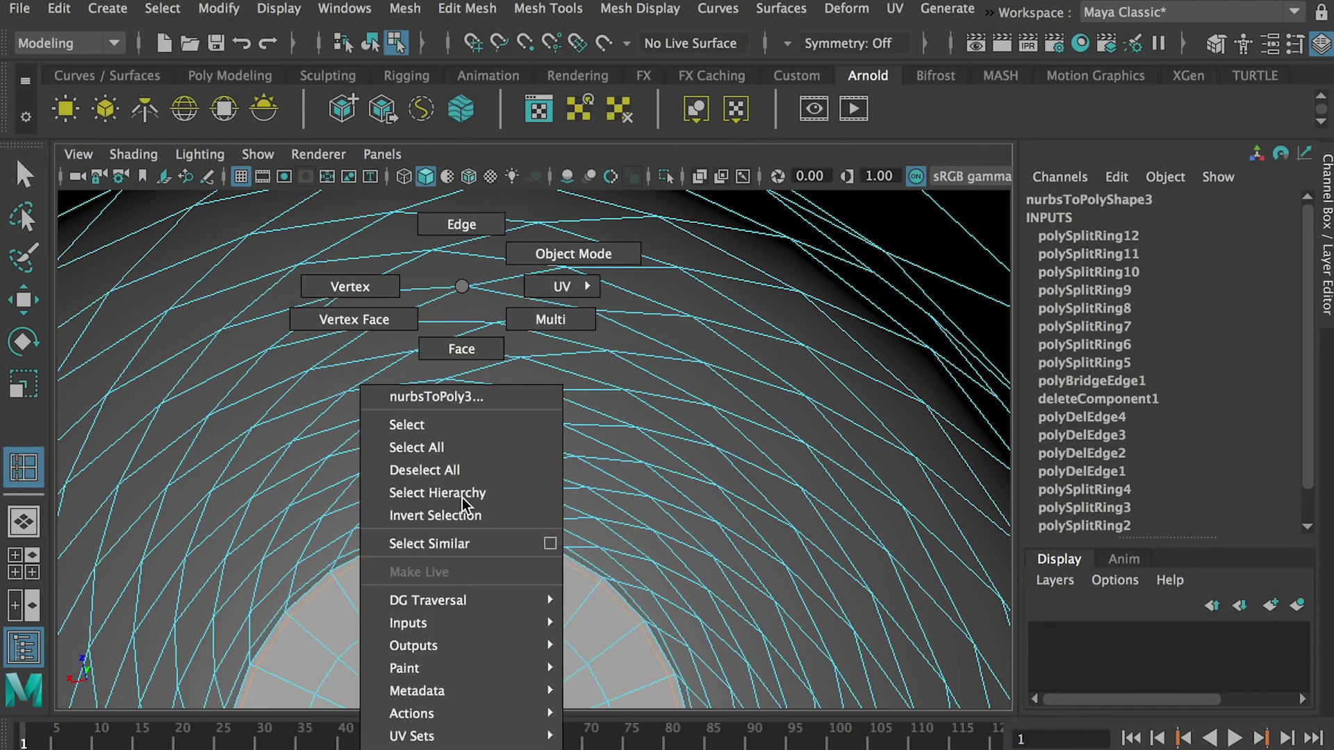
{"action": "right_click_drag", "start_coordinate": [460, 285], "coordinate": [460, 285]}
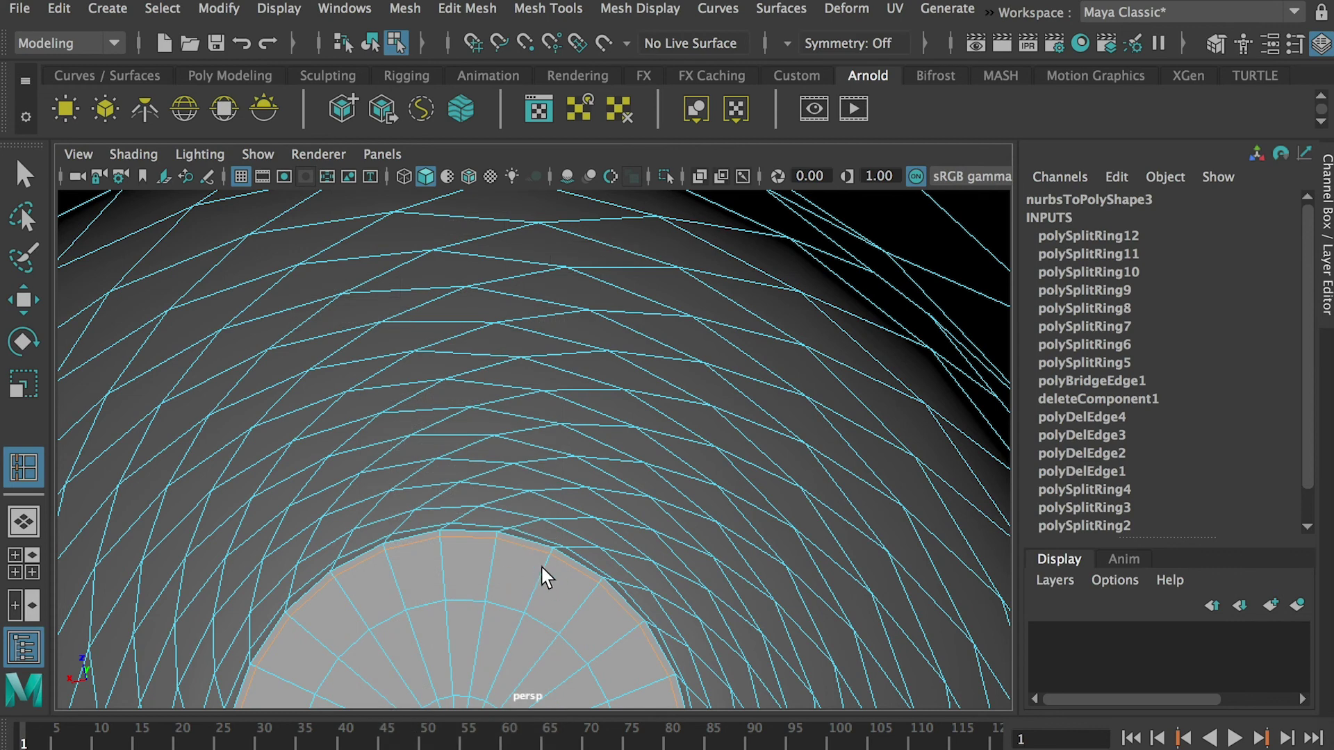
{"action": "key", "text": "q"}
{"action": "right_click_drag", "start_coordinate": [491, 285], "coordinate": [588, 254]}
Step: Show the vase in smooth display and examine its inner floor and the whole row of vases
{"action": "key", "text": "3"}
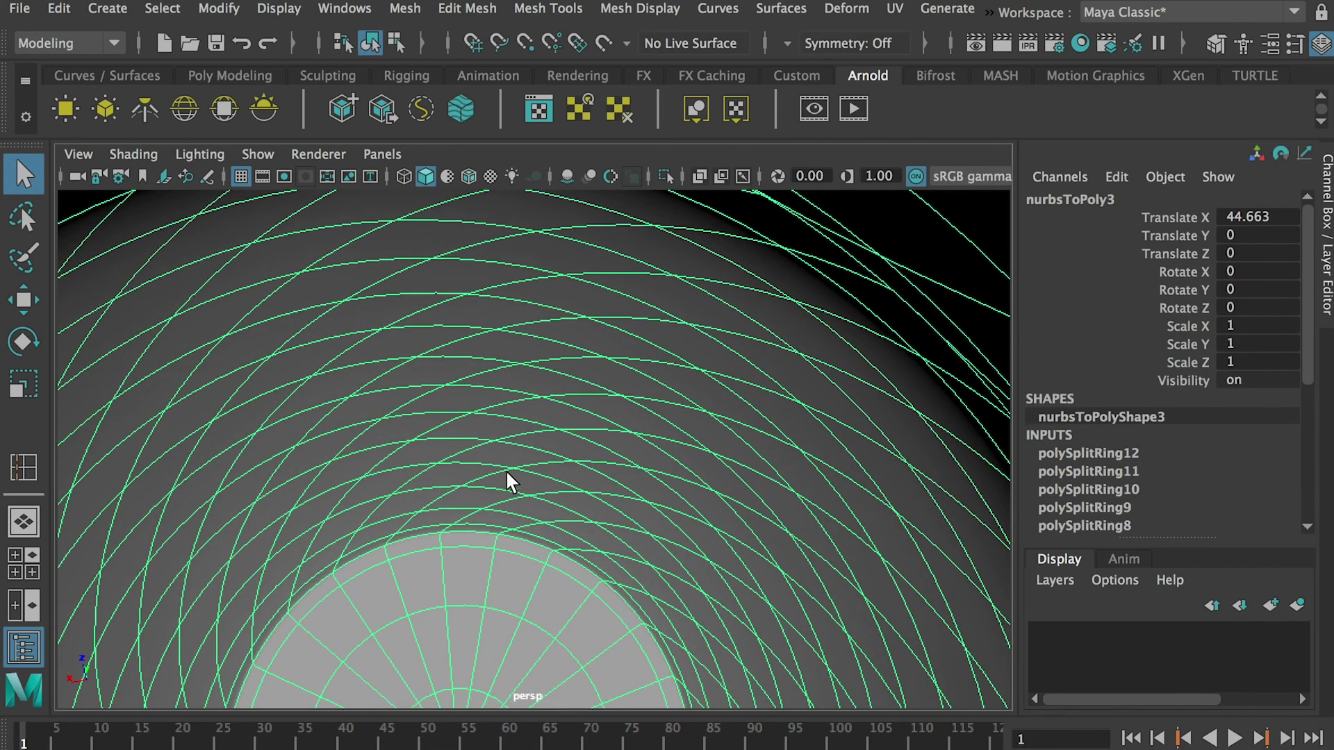
{"action": "left_click_drag", "start_coordinate": [515, 473], "coordinate": [544, 549], "text": "alt"}
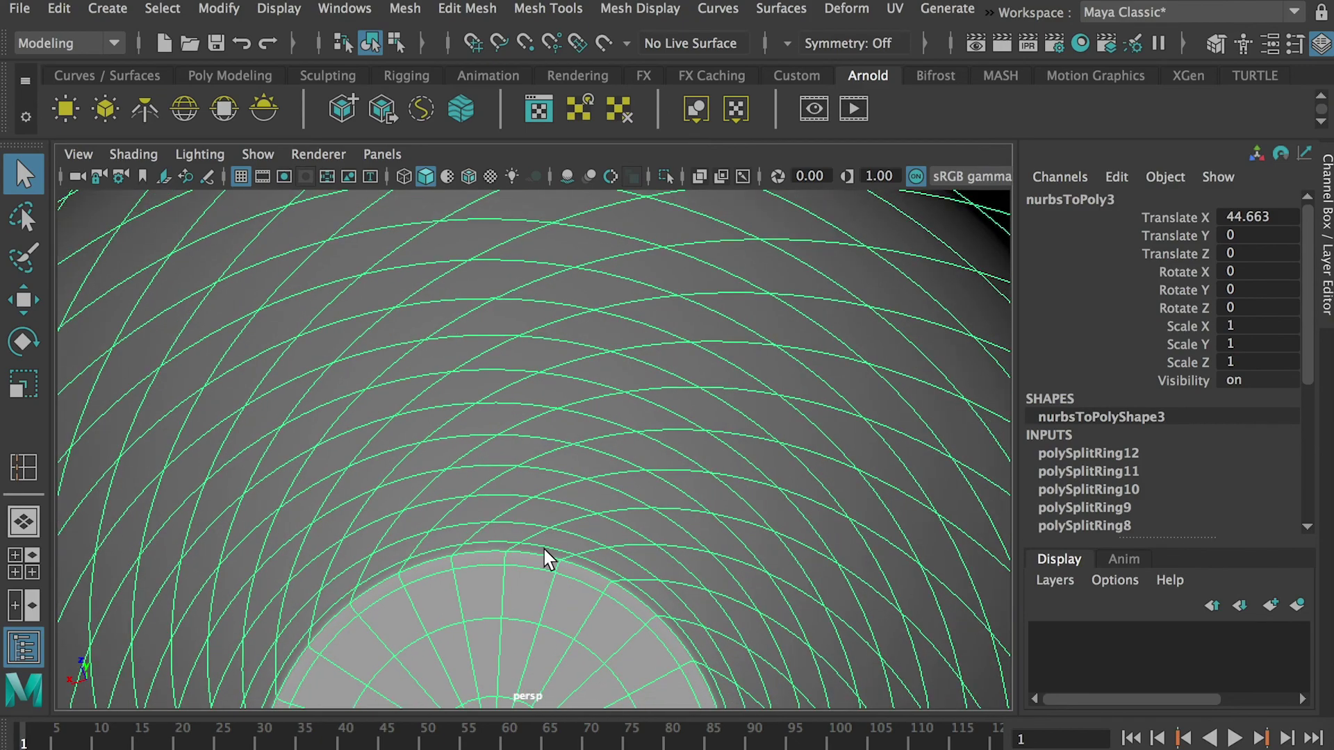
{"action": "right_click_drag", "start_coordinate": [654, 619], "coordinate": [556, 615], "text": "alt"}
{"action": "left_click_drag", "start_coordinate": [555, 615], "coordinate": [540, 396], "text": "alt"}
{"action": "left_click", "coordinate": [719, 516]}
{"action": "right_click_drag", "start_coordinate": [762, 512], "coordinate": [571, 485], "text": "alt"}
{"action": "left_click_drag", "start_coordinate": [571, 485], "coordinate": [757, 445], "text": "alt"}
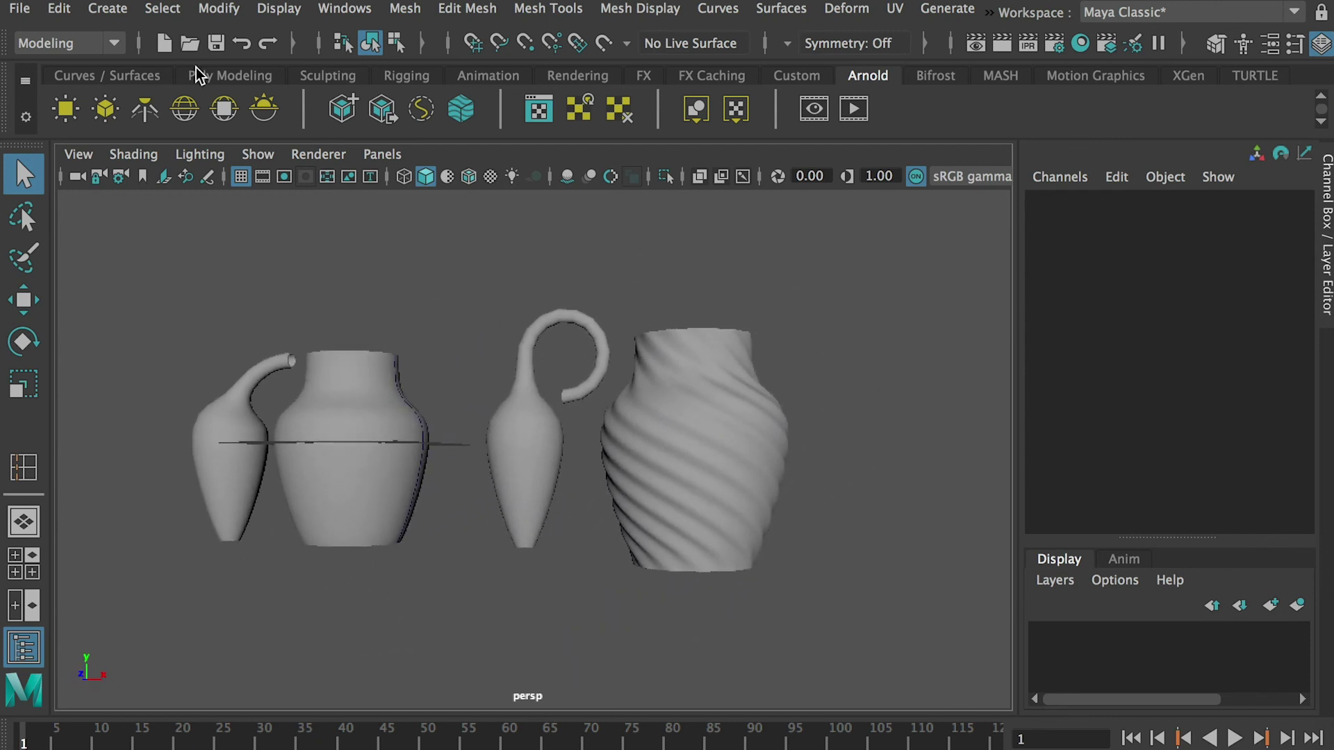
Step: Switch to the Animation command set and review the available nonlinear deformers
{"action": "left_click", "coordinate": [73, 45]}
{"action": "left_click", "coordinate": [67, 113]}
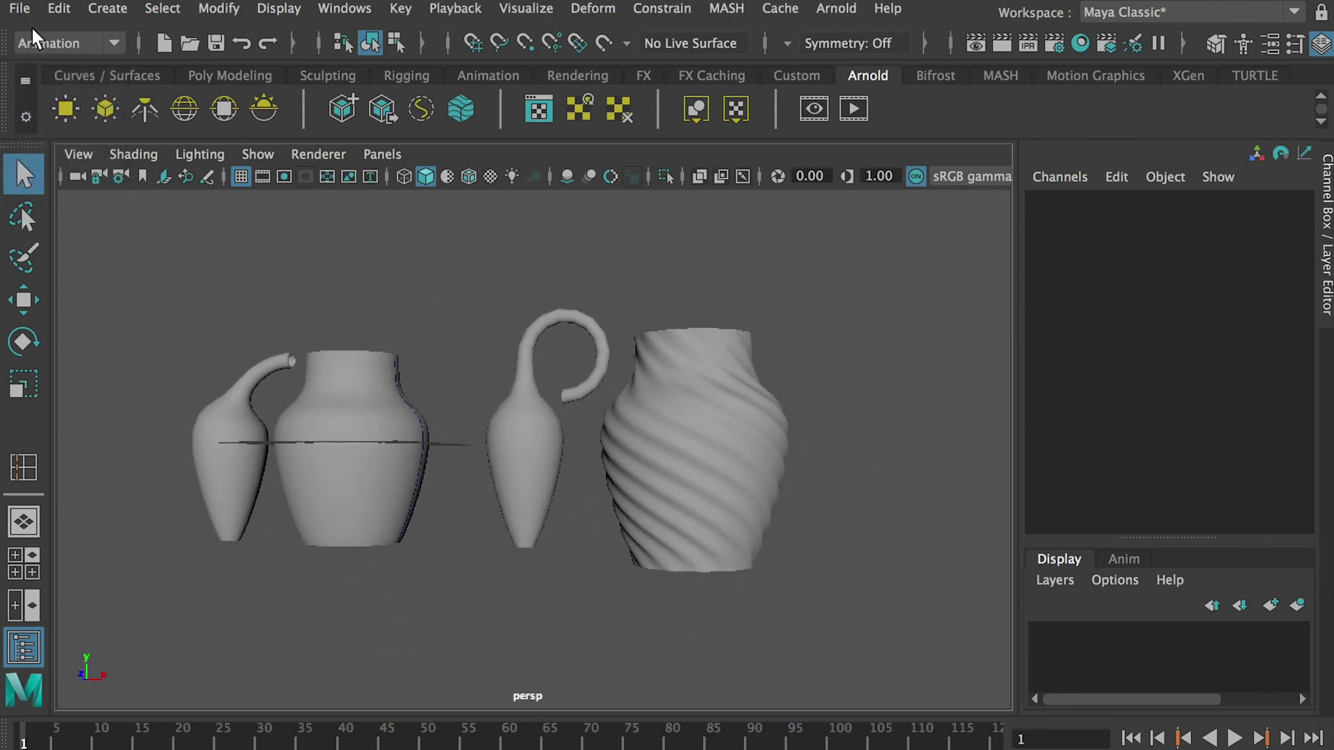
{"action": "left_click", "coordinate": [587, 7]}
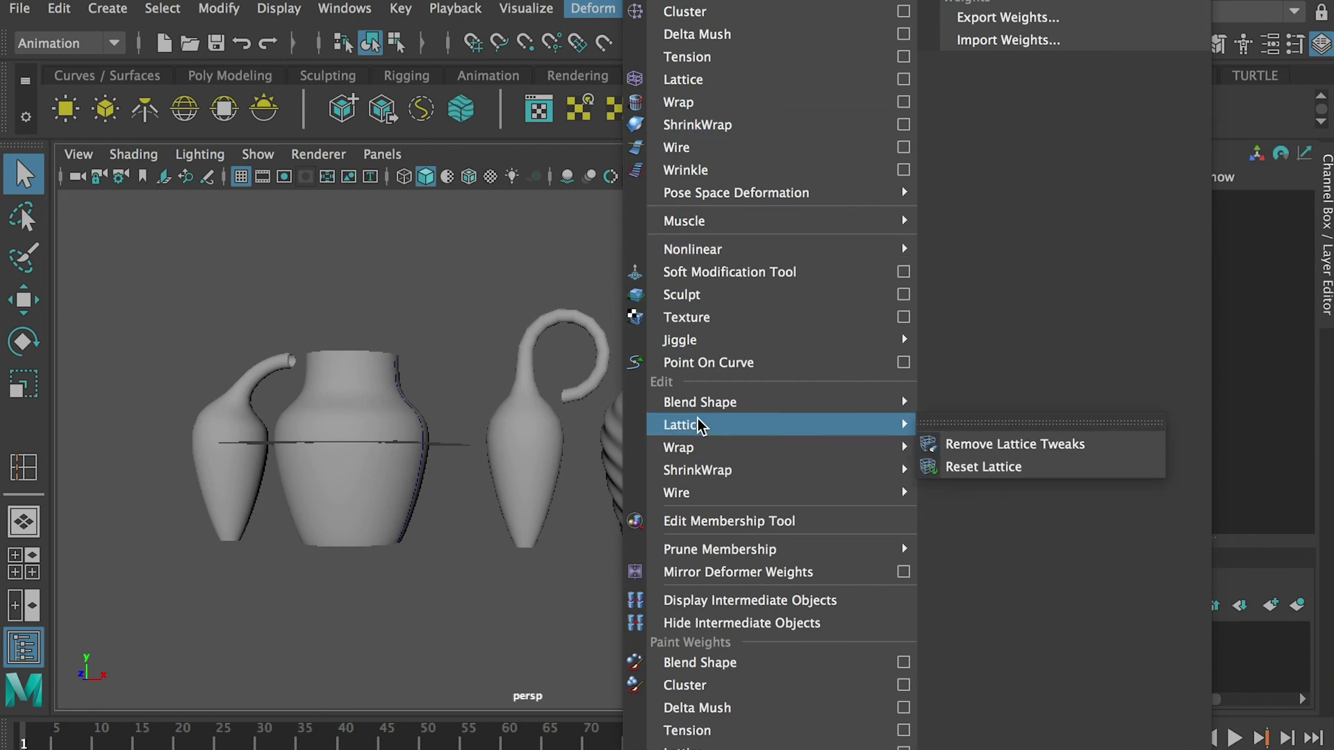
{"action": "mouse_move", "coordinate": [702, 248]}
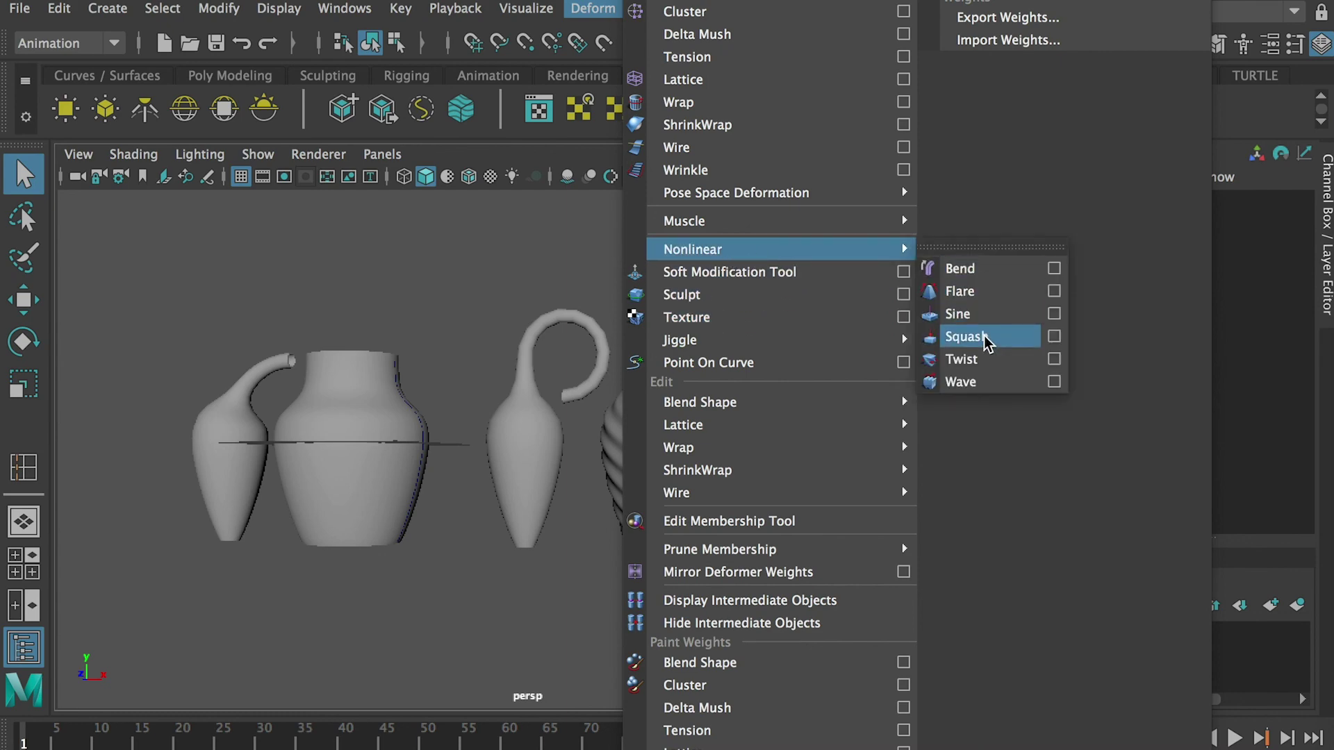
{"action": "left_click", "coordinate": [506, 384]}
Step: Examine the row of finished vases from the opposite side
{"action": "middle_click_drag", "start_coordinate": [505, 385], "coordinate": [326, 386], "text": "alt"}
{"action": "left_click", "coordinate": [496, 437]}
{"action": "left_click_drag", "start_coordinate": [623, 440], "coordinate": [347, 384], "text": "alt"}
{"action": "left_click", "coordinate": [347, 384]}
{"action": "right_click_drag", "start_coordinate": [348, 384], "coordinate": [503, 470], "text": "alt"}
{"action": "left_click_drag", "start_coordinate": [503, 471], "coordinate": [309, 528], "text": "alt"}
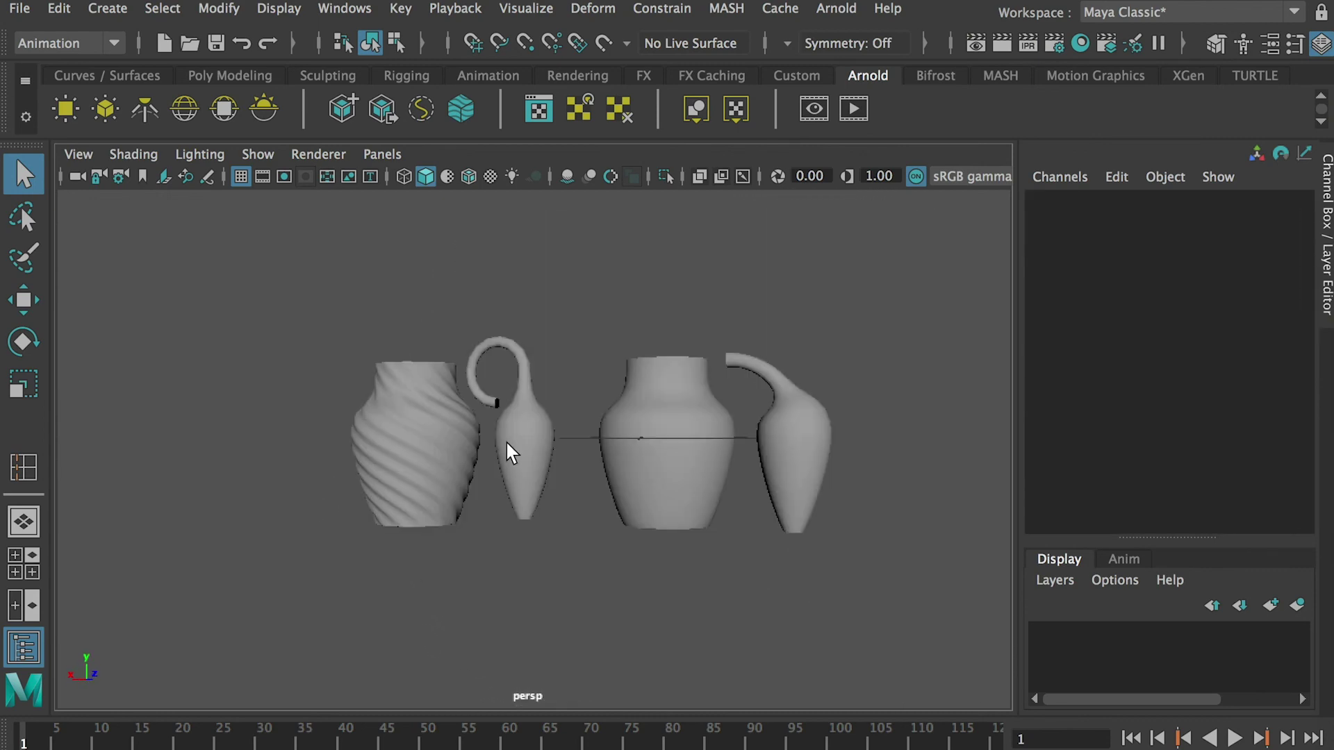